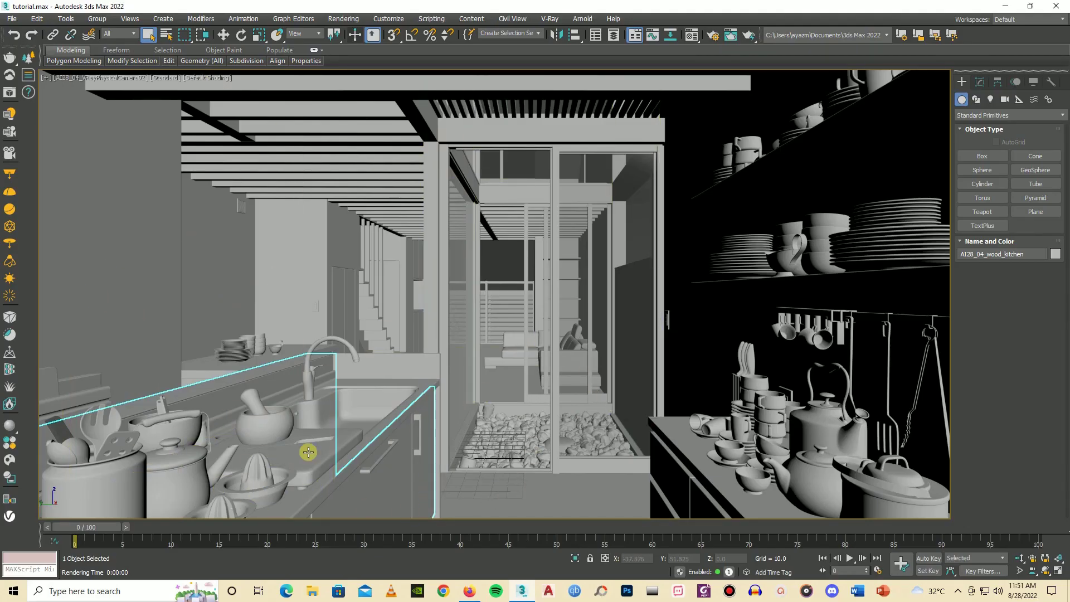
Select the kitchen's wall object and open the Compact Material Editor, placing it clear of the kitchen's centre
{"action": "left_click", "coordinate": [139, 237]}
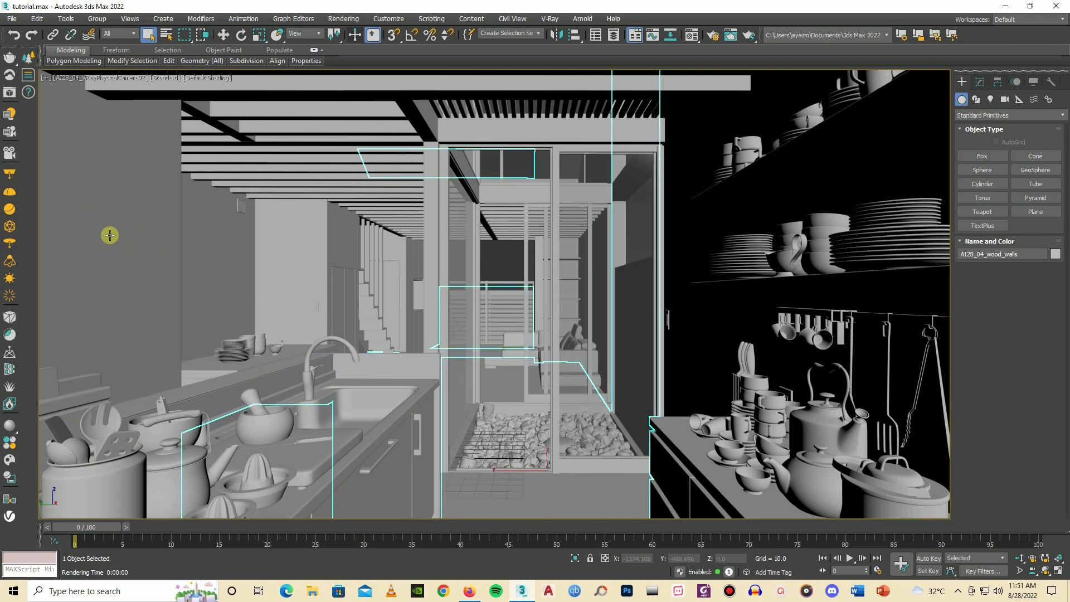
{"action": "left_click", "coordinate": [343, 18]}
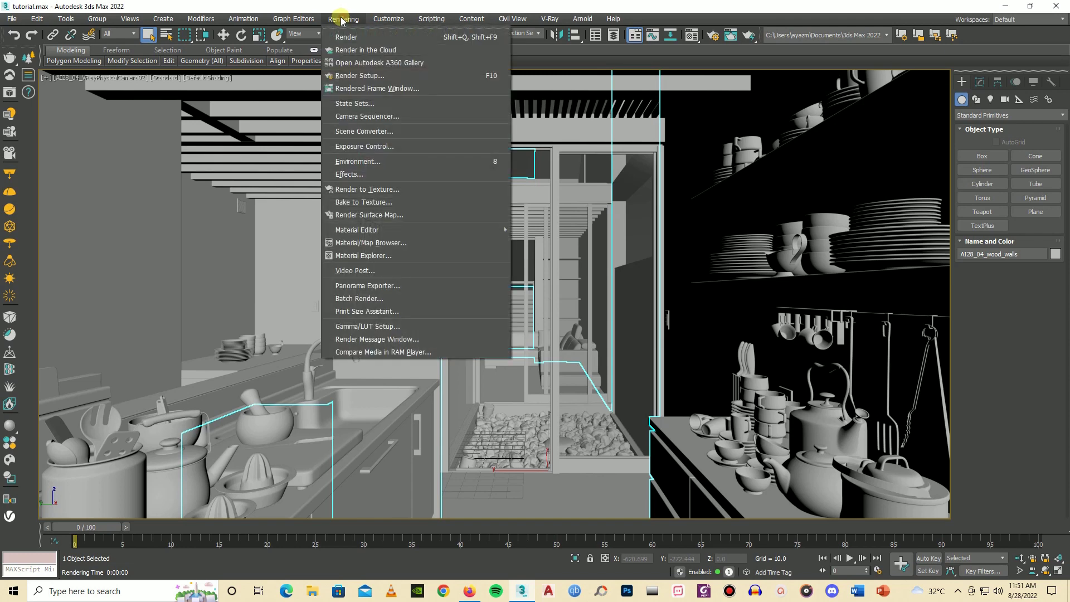
{"action": "left_click", "coordinate": [396, 230]}
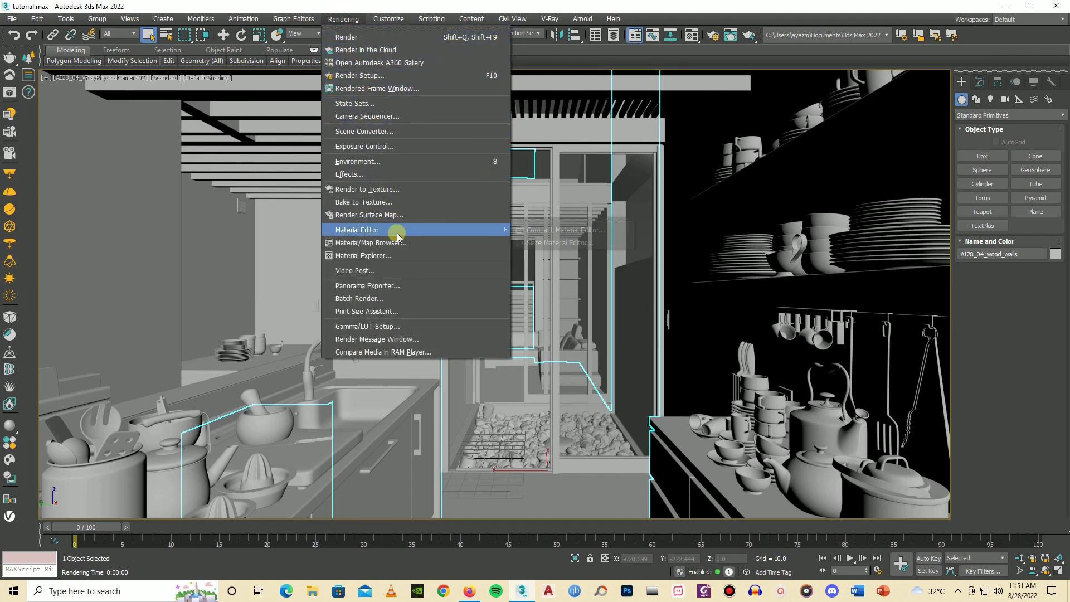
{"action": "left_click", "coordinate": [538, 230]}
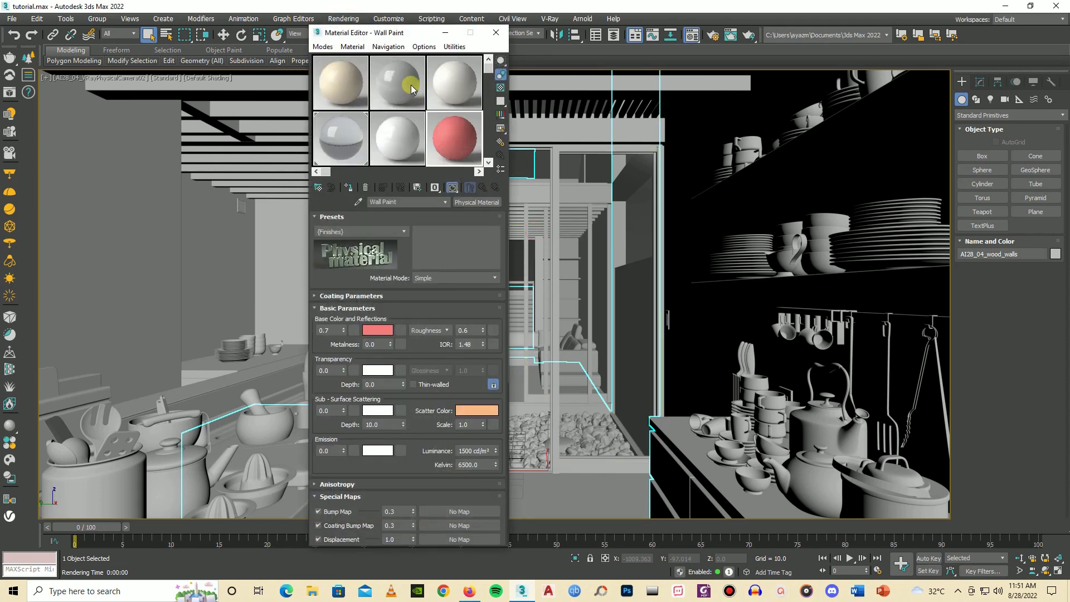
{"action": "left_click_drag", "start_coordinate": [378, 35], "coordinate": [723, 31]}
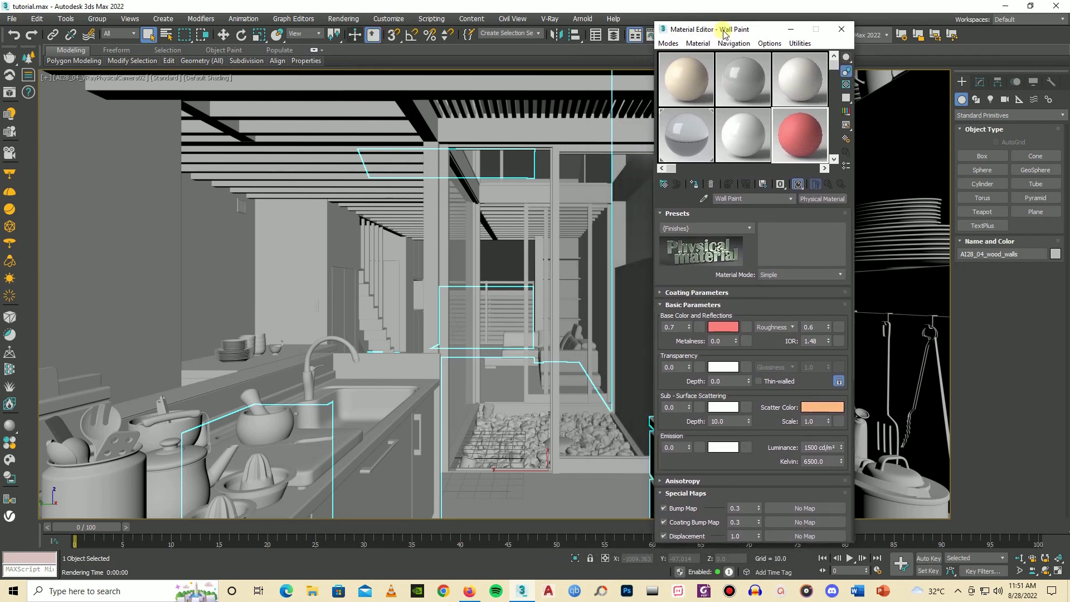
Put a VRayMtl material in the first sample slot of the Material Editor
{"action": "left_click", "coordinate": [678, 81]}
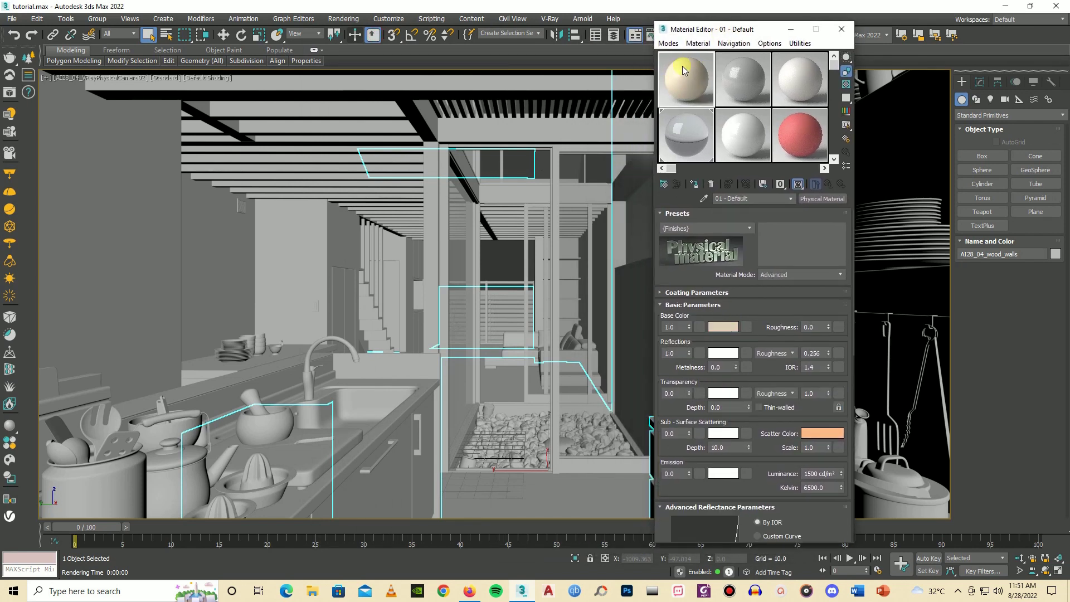
{"action": "left_click", "coordinate": [12, 427]}
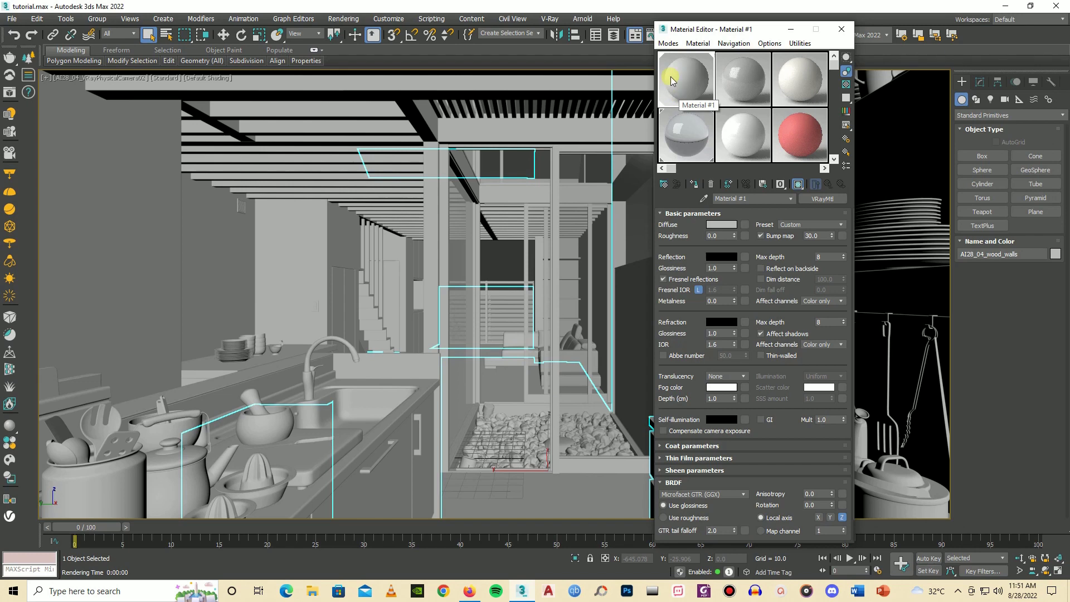
{"action": "left_click", "coordinate": [814, 199]}
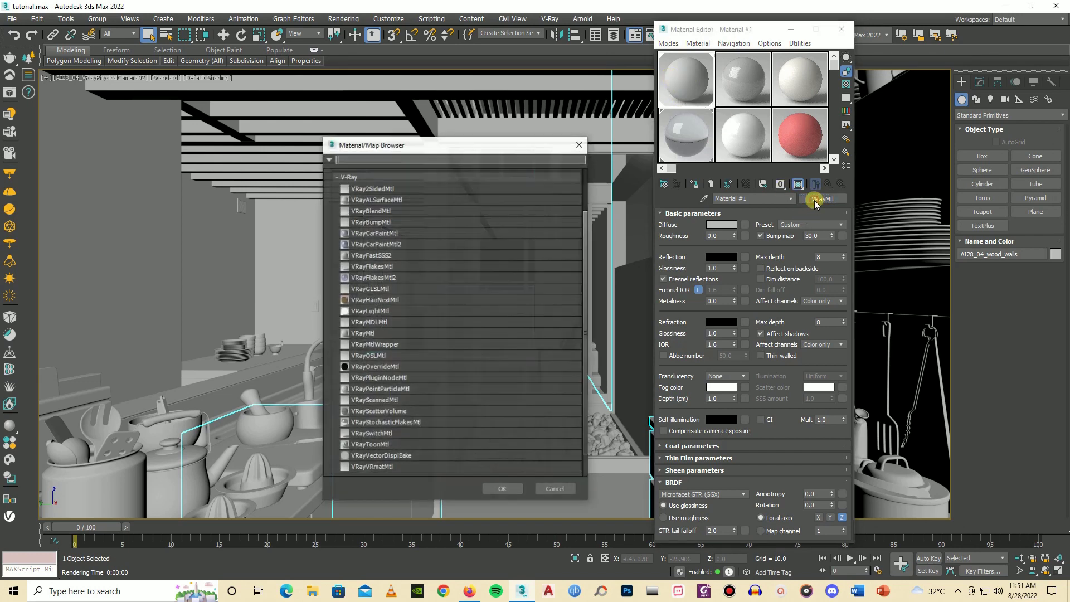
{"action": "double_click", "coordinate": [361, 334]}
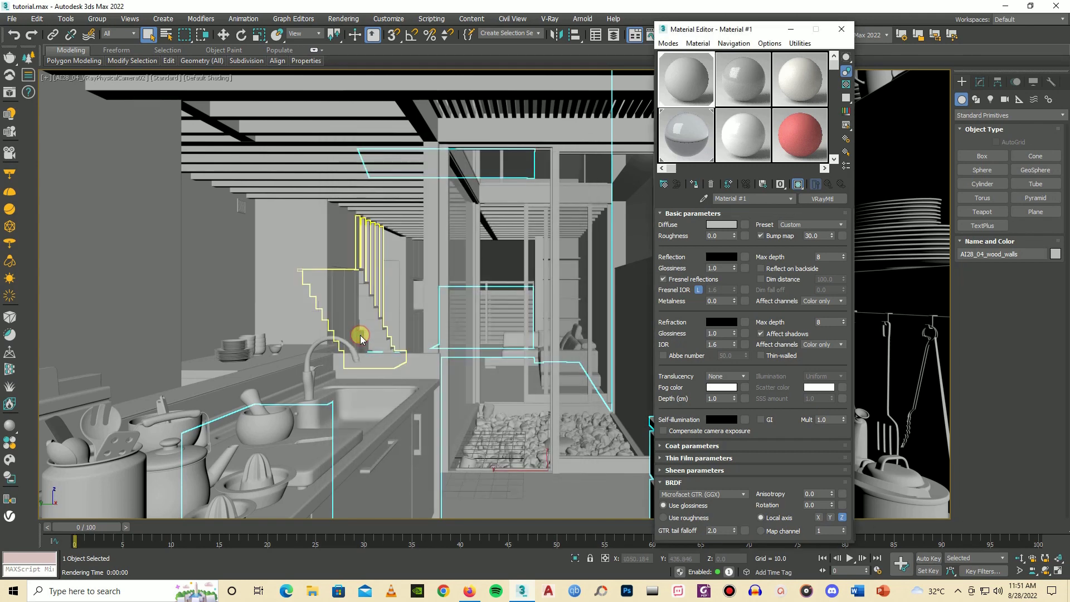
Expand the Maps rollout of the new VRayMtl to show its texture map slots
{"action": "left_click", "coordinate": [686, 92]}
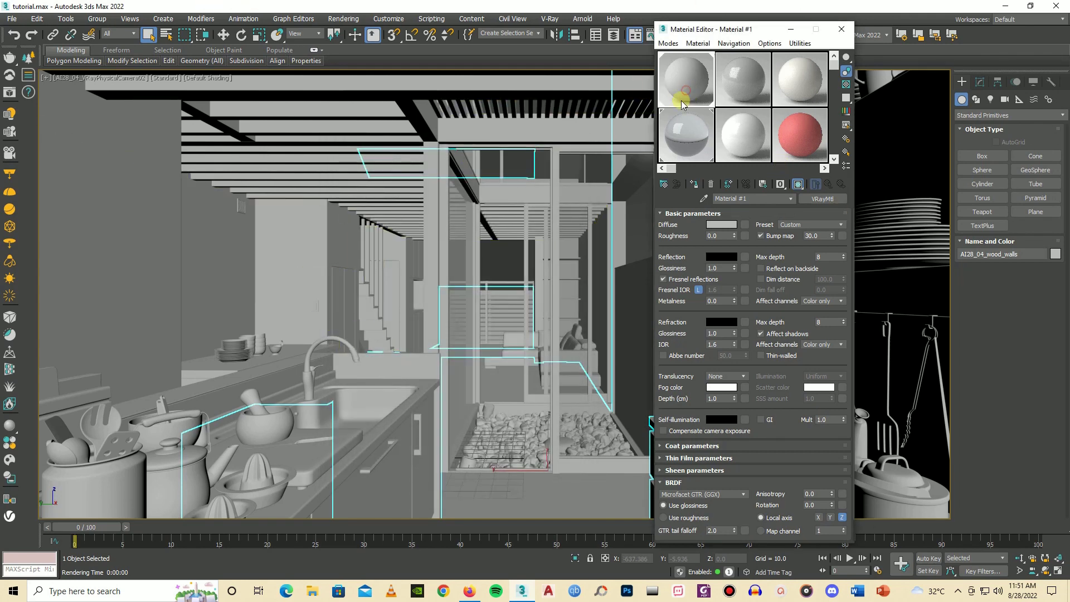
{"action": "scroll", "coordinate": [851, 362], "scroll_direction": "down", "scroll_amount": 2}
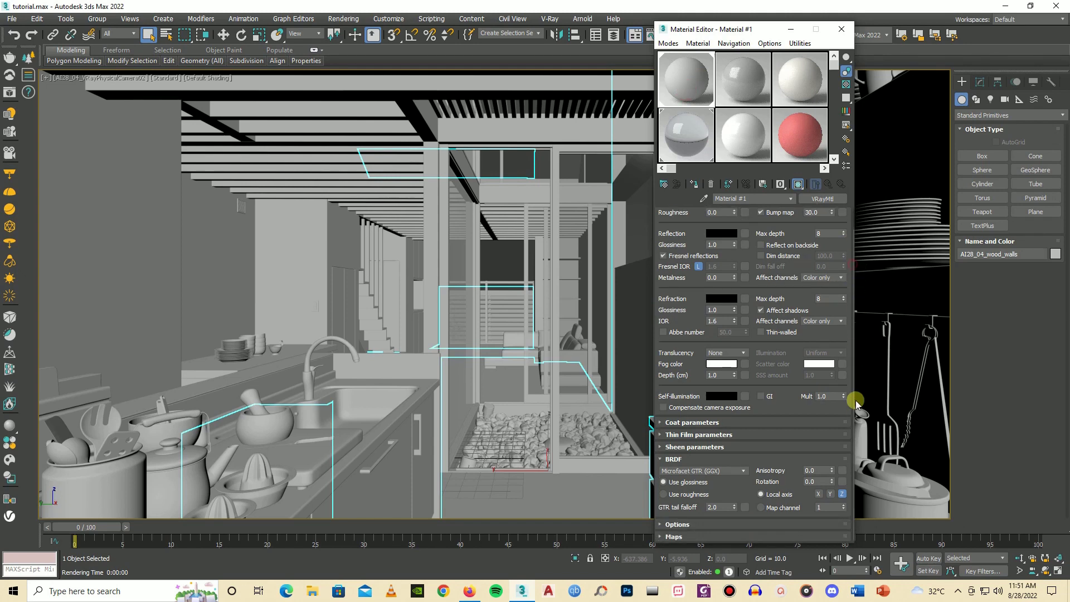
{"action": "left_click", "coordinate": [732, 536]}
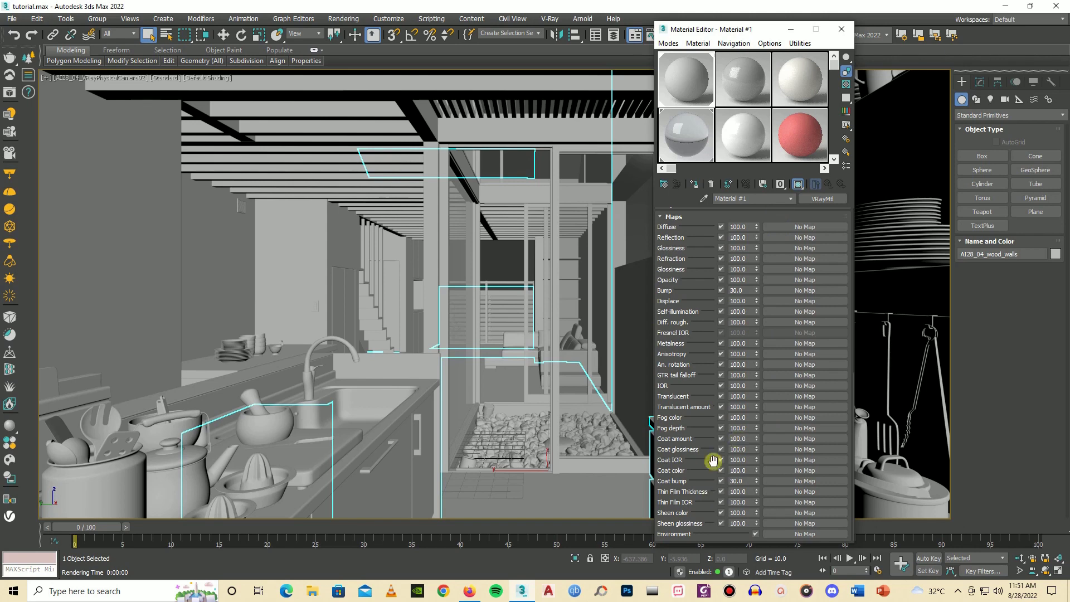
Switch to Firefox and open the website withpoly.com
{"action": "left_click", "coordinate": [471, 592]}
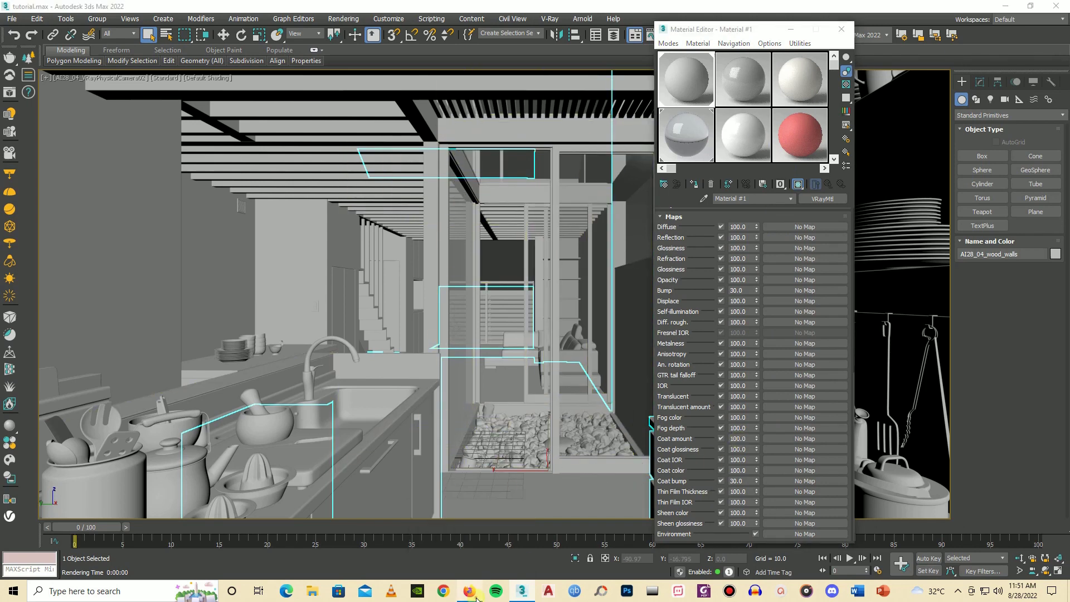
{"action": "left_click", "coordinate": [162, 36]}
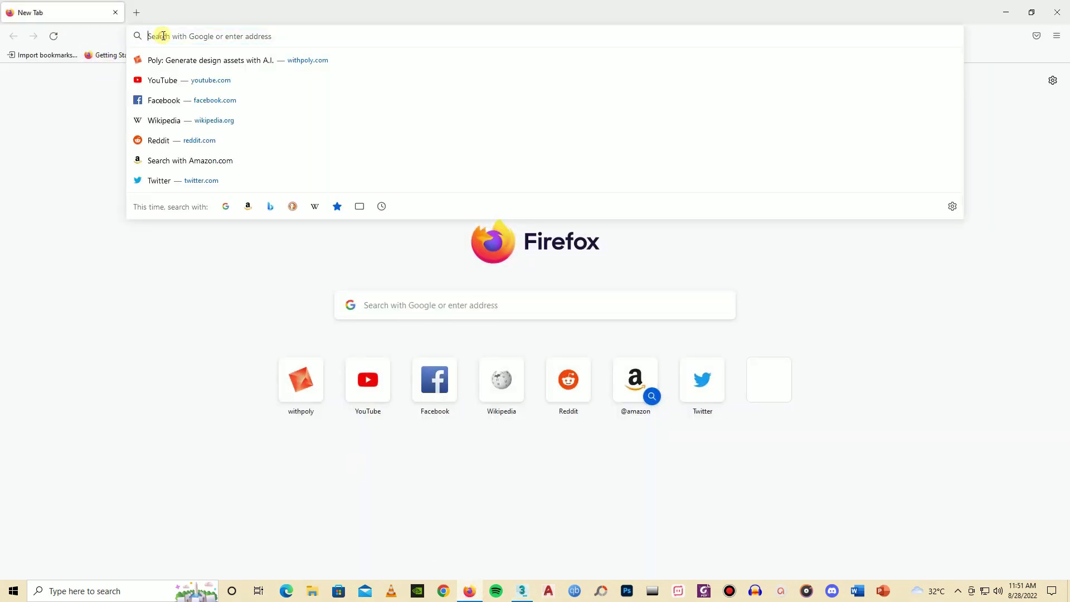
{"action": "type", "text": "w"}
{"action": "left_click", "coordinate": [218, 39]}
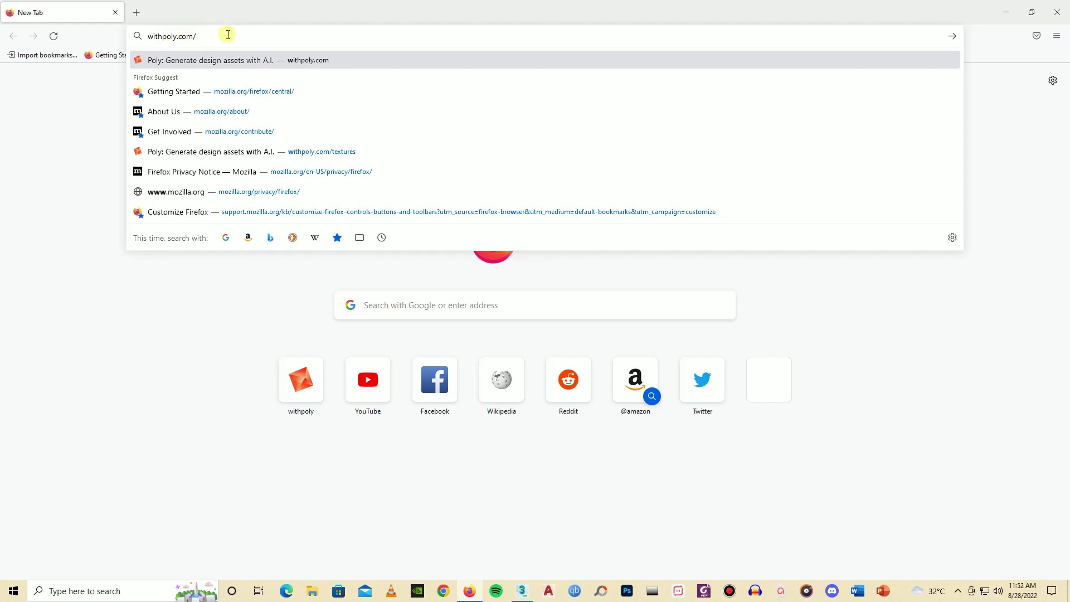
{"action": "key", "text": "Return"}
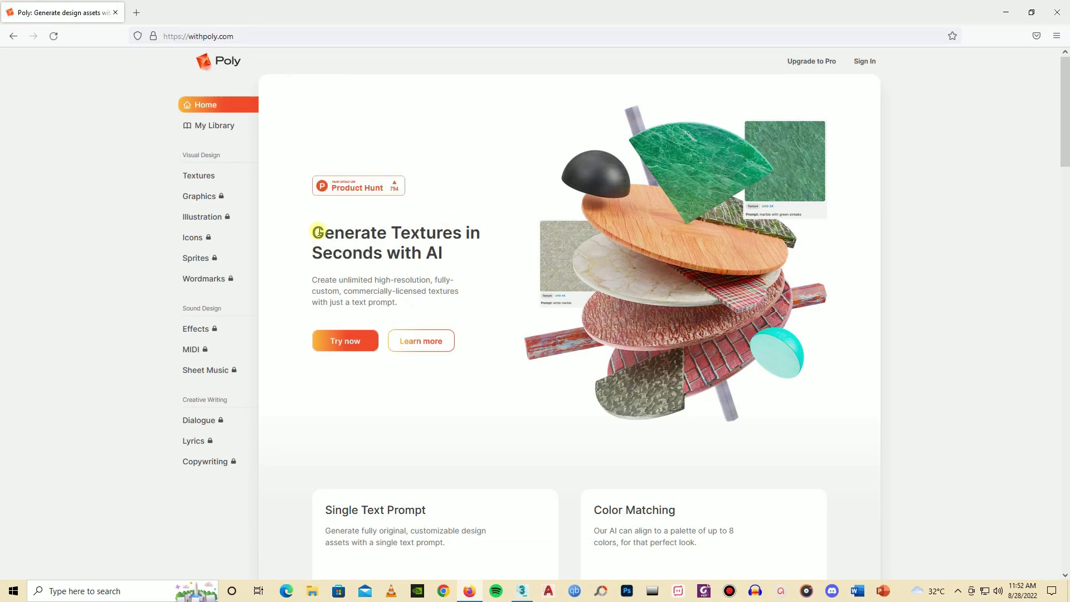
Look through the Poly home page's feature sections, including text prompts, color matching, resolution, usability, licensing and community examples
{"action": "left_click_drag", "start_coordinate": [309, 230], "coordinate": [448, 261]}
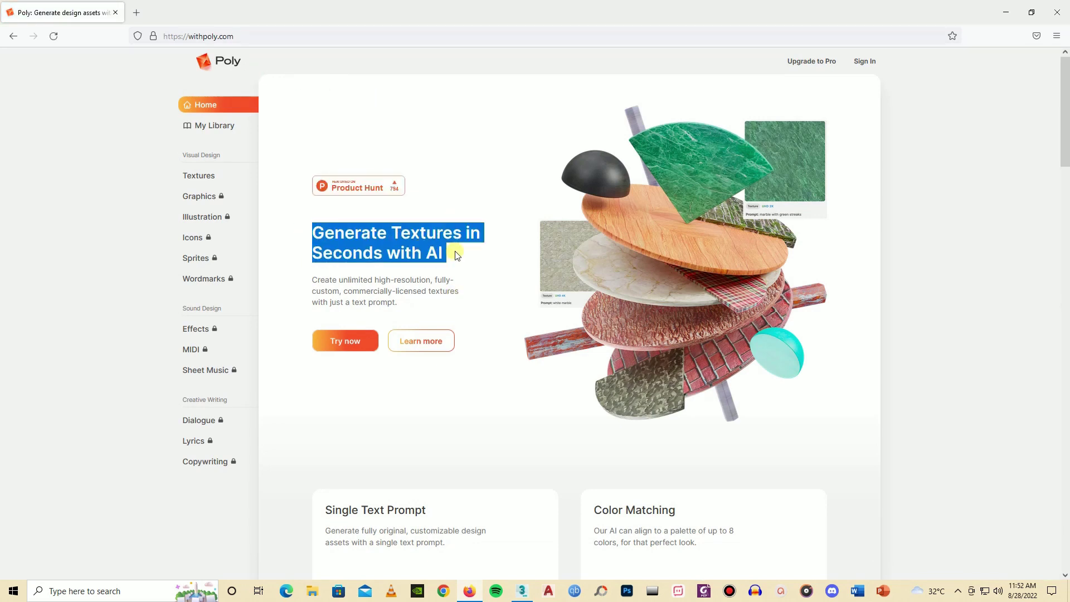
{"action": "left_click", "coordinate": [414, 305]}
{"action": "scroll", "coordinate": [411, 303], "scroll_direction": "down", "scroll_amount": 5}
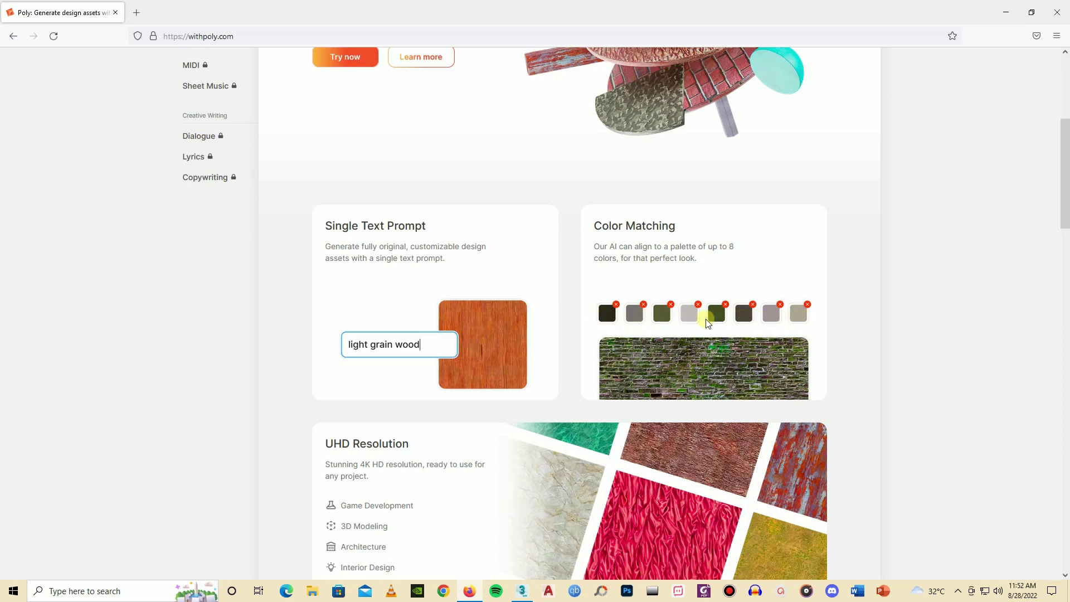
{"action": "scroll", "coordinate": [407, 284], "scroll_direction": "down", "scroll_amount": 3}
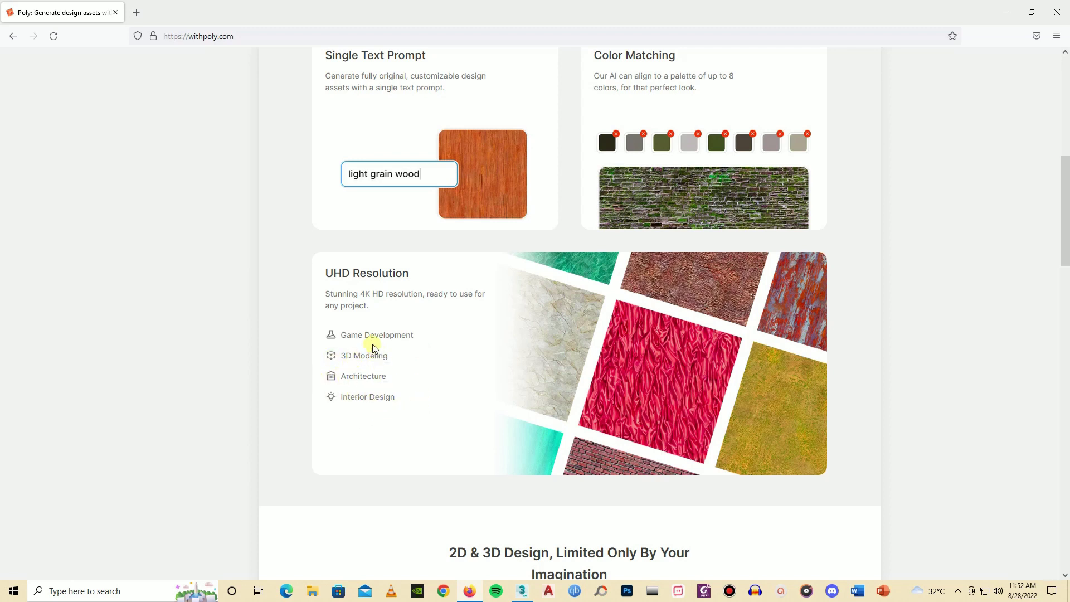
{"action": "scroll", "coordinate": [387, 390], "scroll_direction": "down", "scroll_amount": 7}
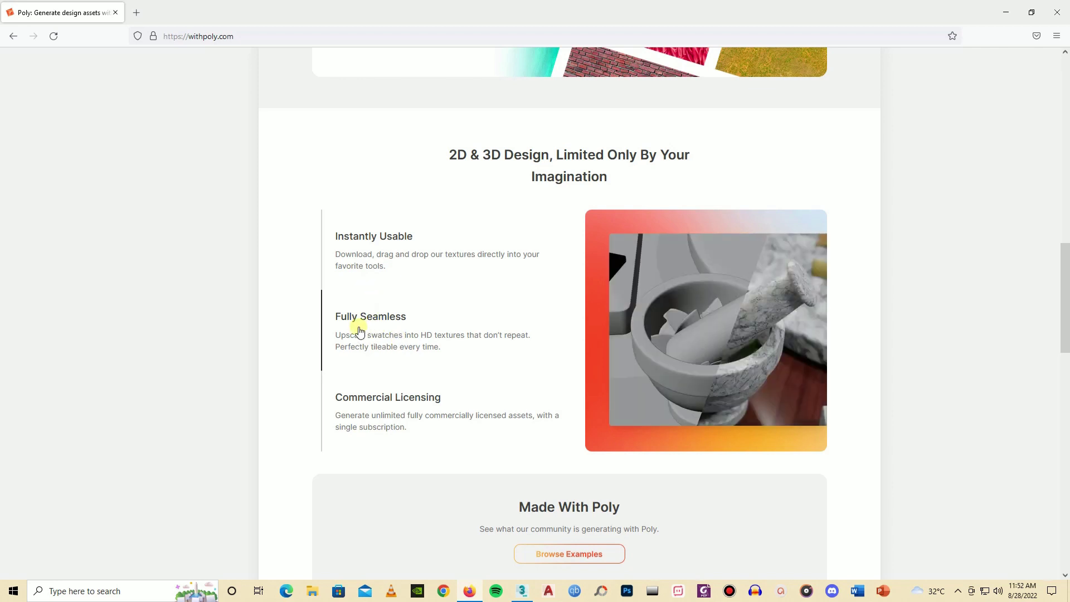
{"action": "left_click", "coordinate": [375, 260]}
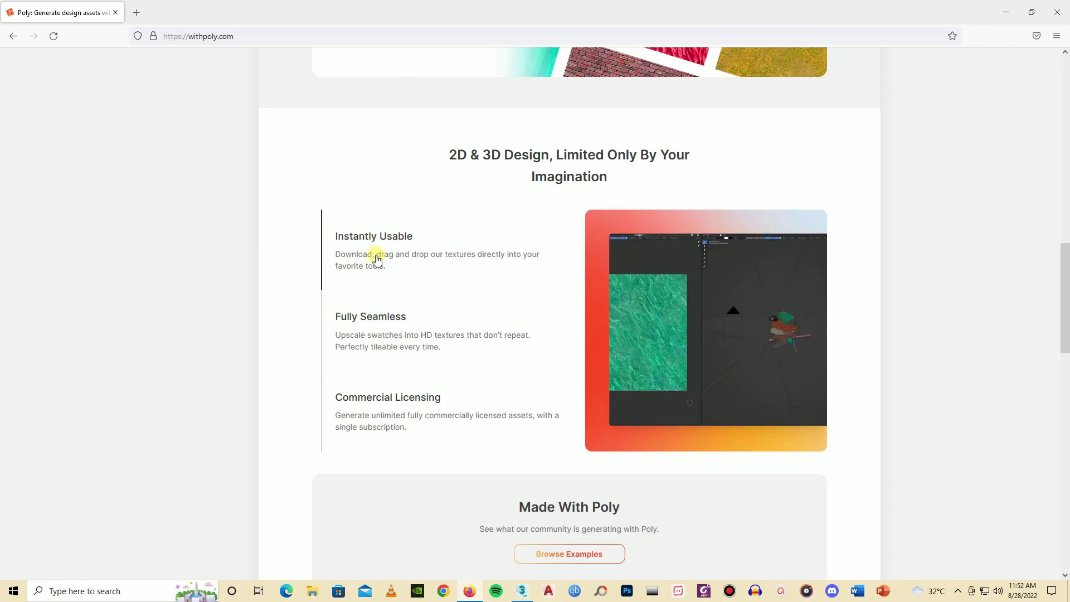
{"action": "left_click", "coordinate": [390, 420]}
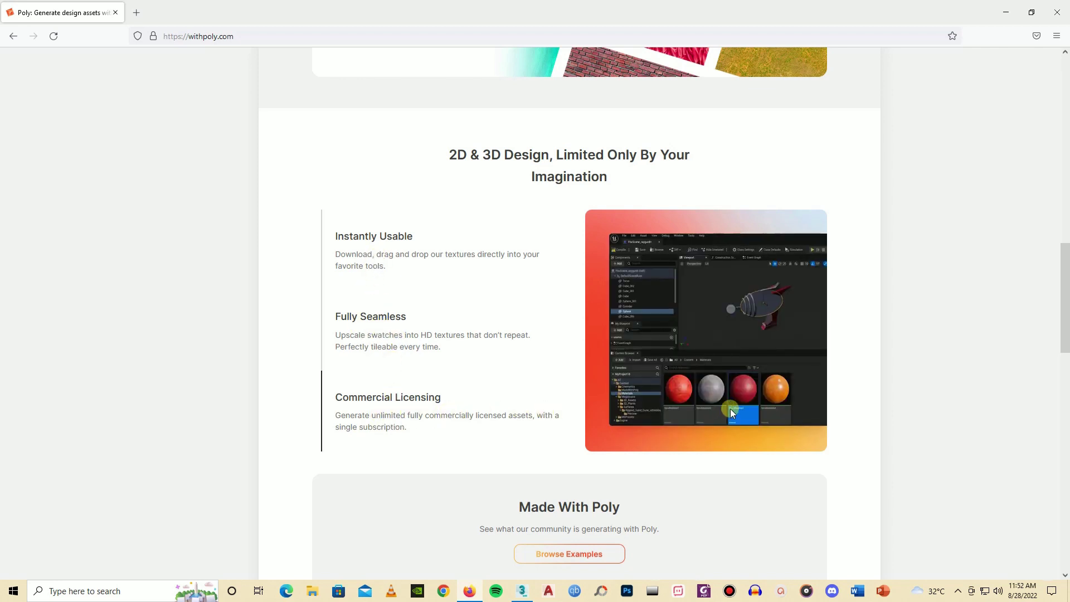
{"action": "scroll", "coordinate": [335, 403], "scroll_direction": "down", "scroll_amount": 6}
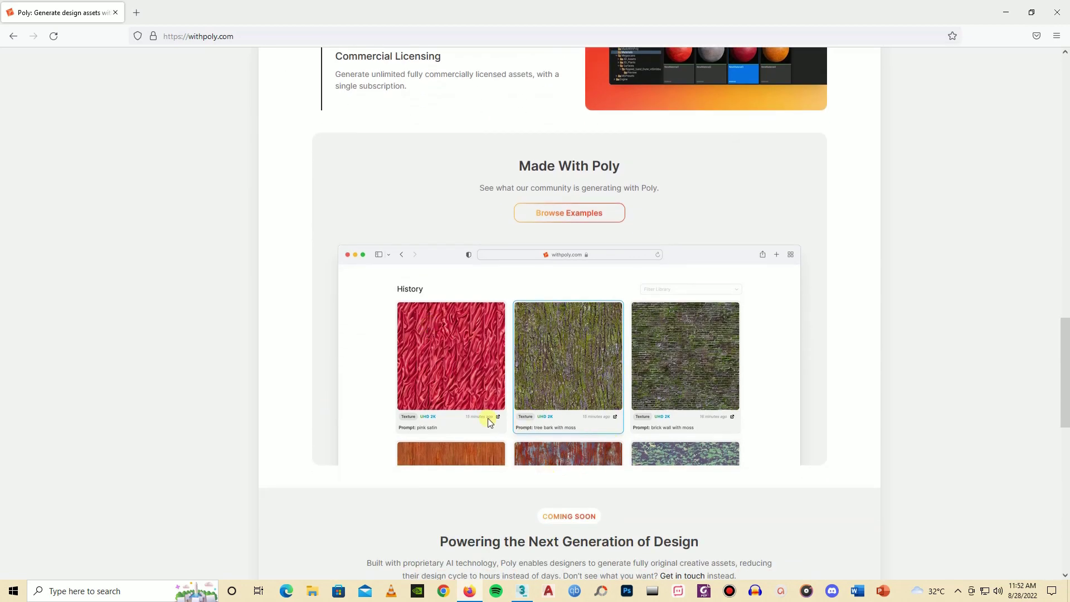
{"action": "scroll", "coordinate": [488, 422], "scroll_direction": "down", "scroll_amount": 9}
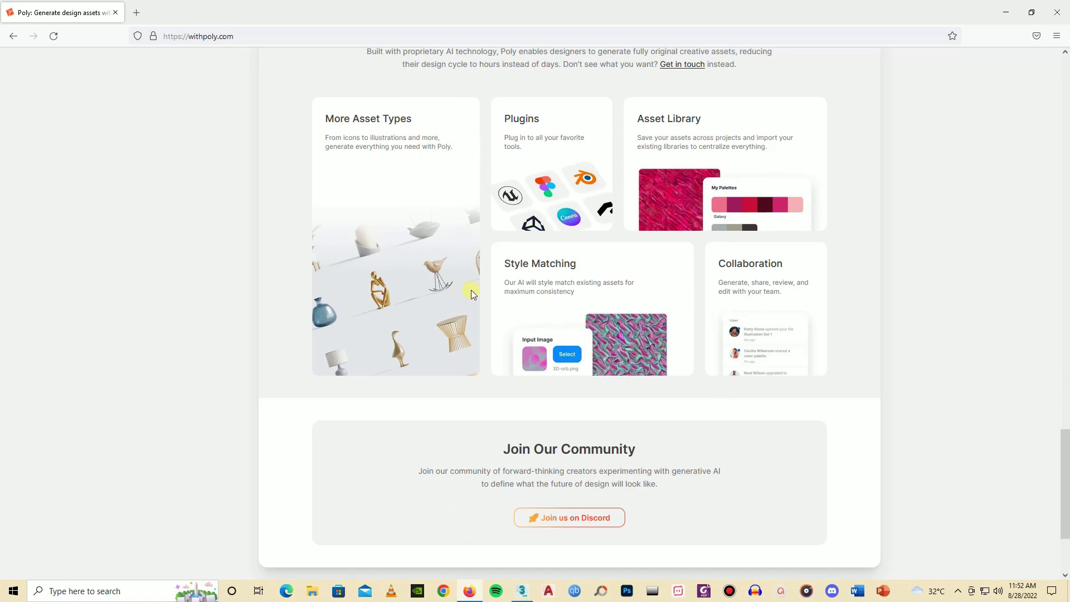
{"action": "scroll", "coordinate": [468, 293], "scroll_direction": "down", "scroll_amount": 3}
{"action": "scroll", "coordinate": [419, 329], "scroll_direction": "up", "scroll_amount": 13}
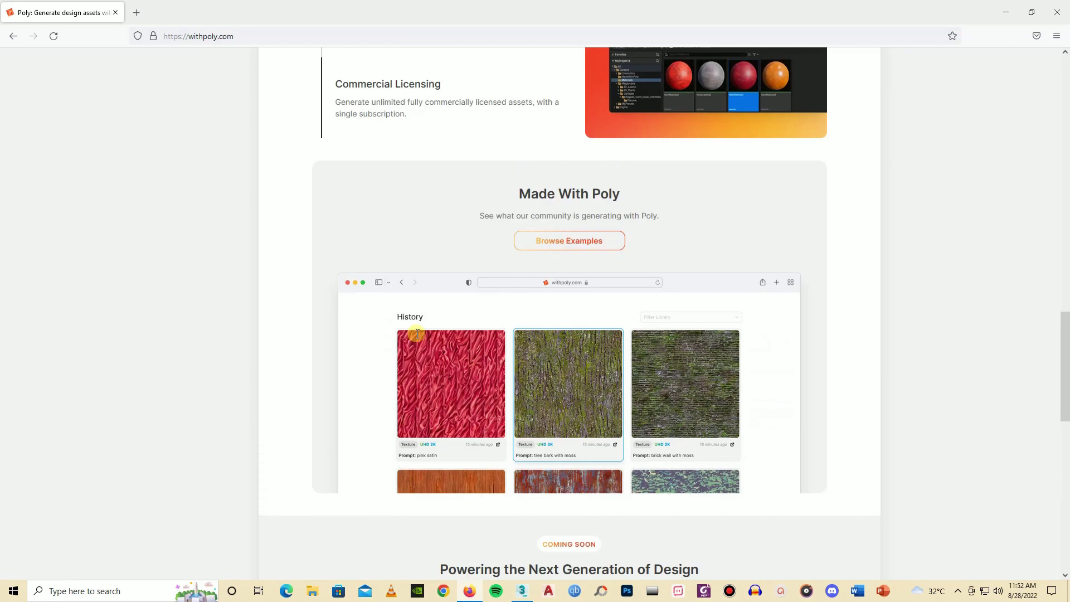
{"action": "scroll", "coordinate": [417, 333], "scroll_direction": "up", "scroll_amount": 15}
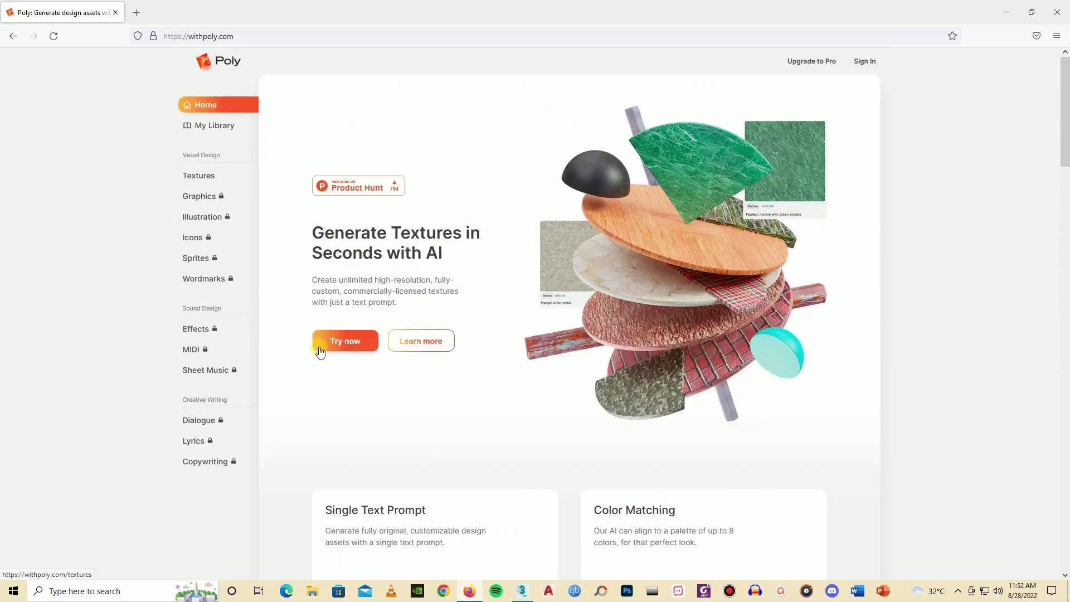
Open Poly's texture generator and generate non-commercial textures from the prompt "wood grain"
{"action": "left_click", "coordinate": [320, 351]}
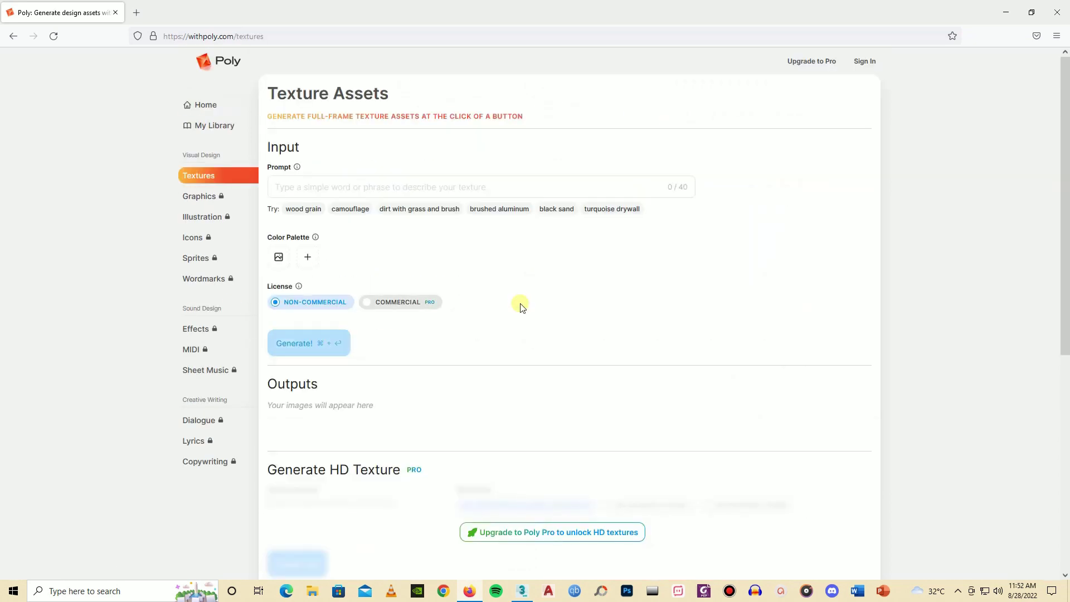
{"action": "left_click", "coordinate": [341, 183]}
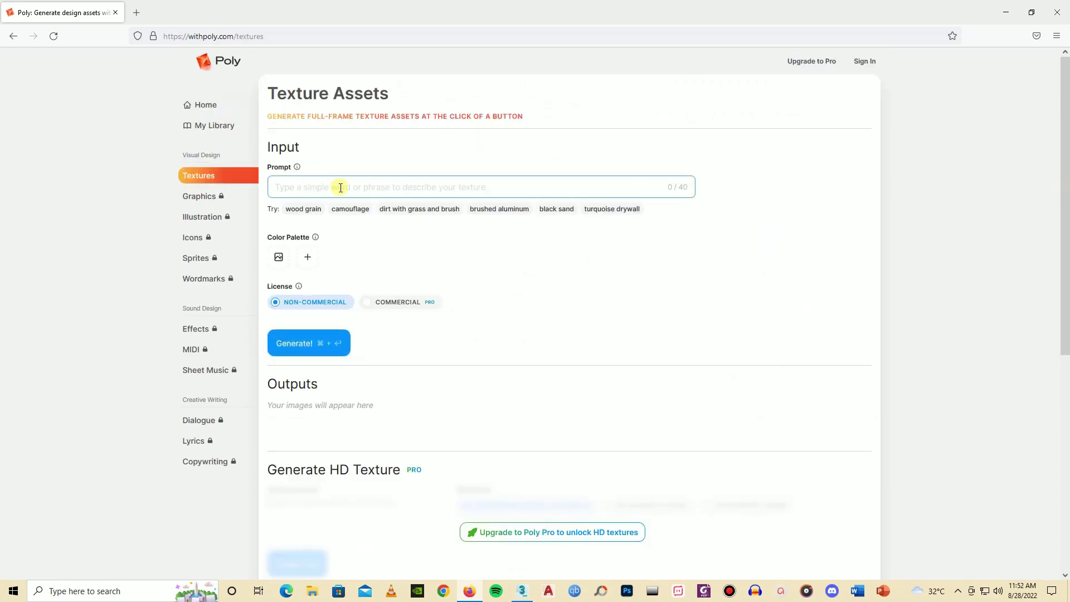
{"action": "type", "text": "wood grain"}
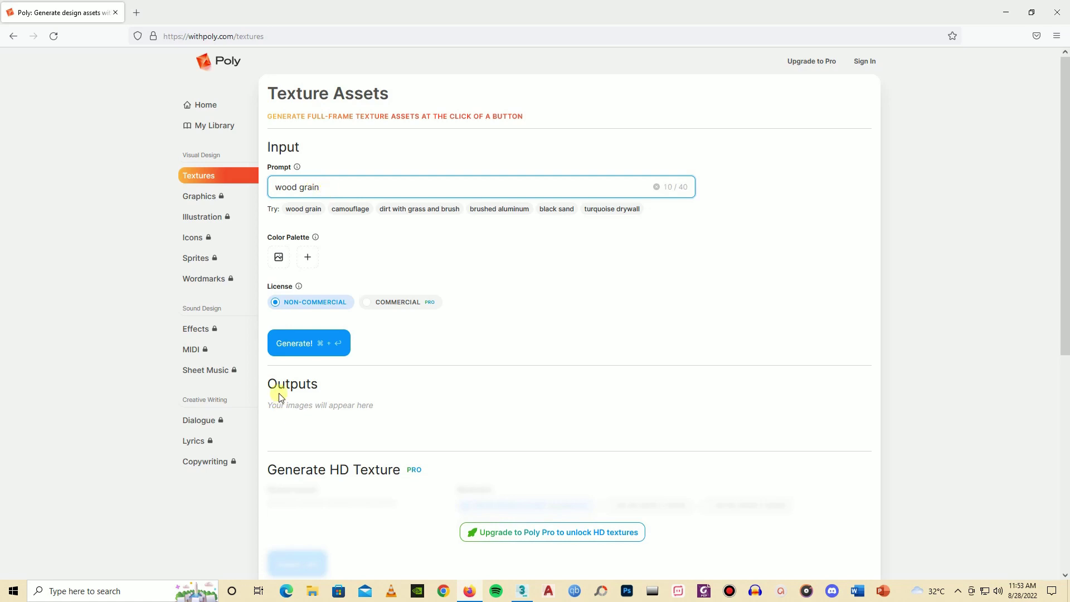
{"action": "left_click", "coordinate": [307, 348]}
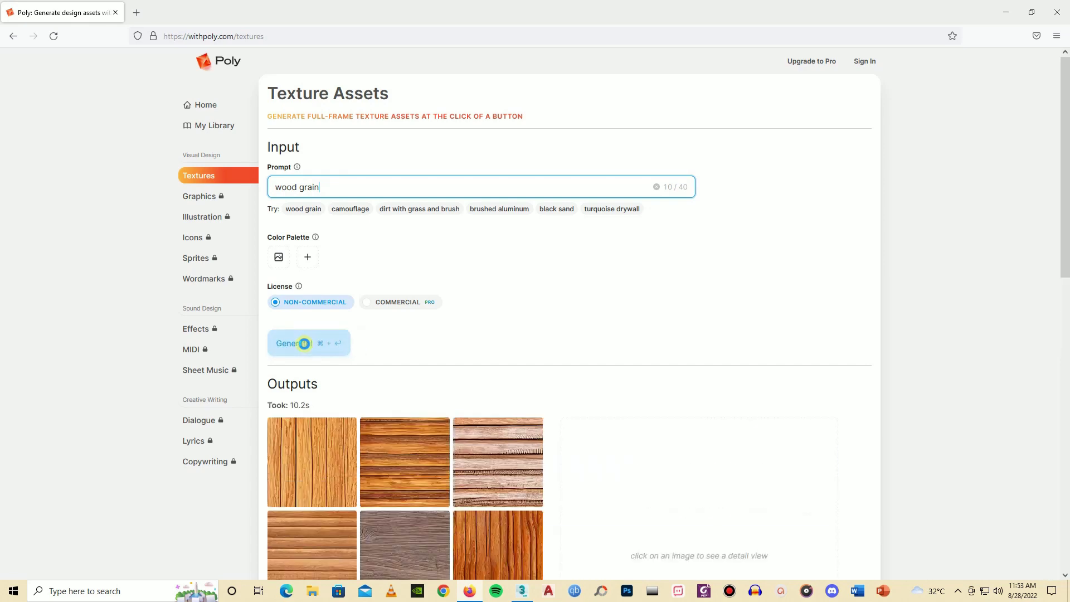
Add a brown color, RGB 187, 121, 74, to the color palette for the wood grain prompt
{"action": "scroll", "coordinate": [502, 346], "scroll_direction": "down", "scroll_amount": 2}
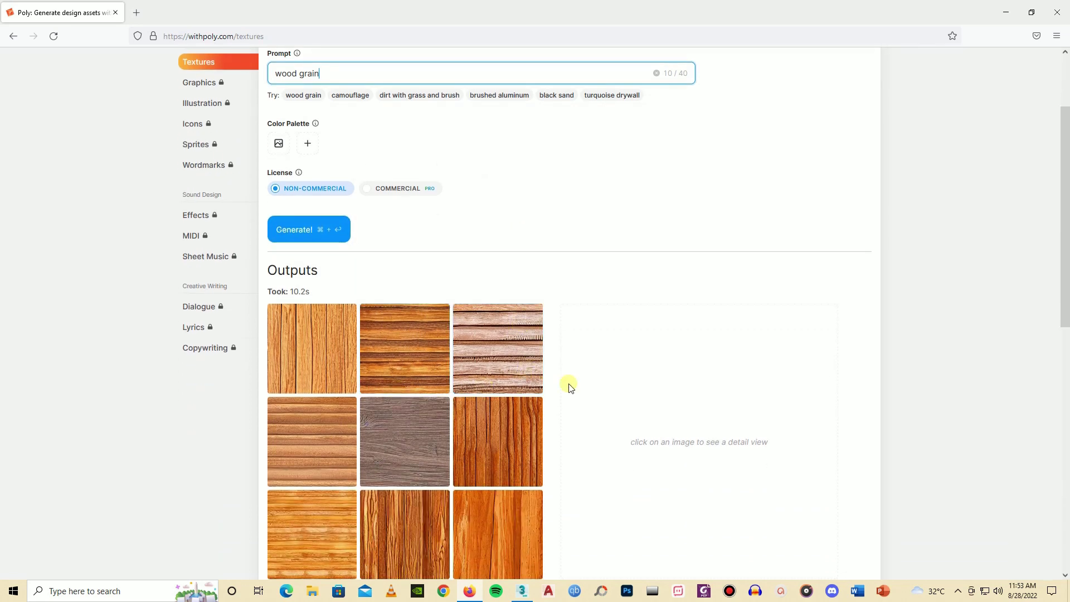
{"action": "scroll", "coordinate": [457, 361], "scroll_direction": "down", "scroll_amount": 2}
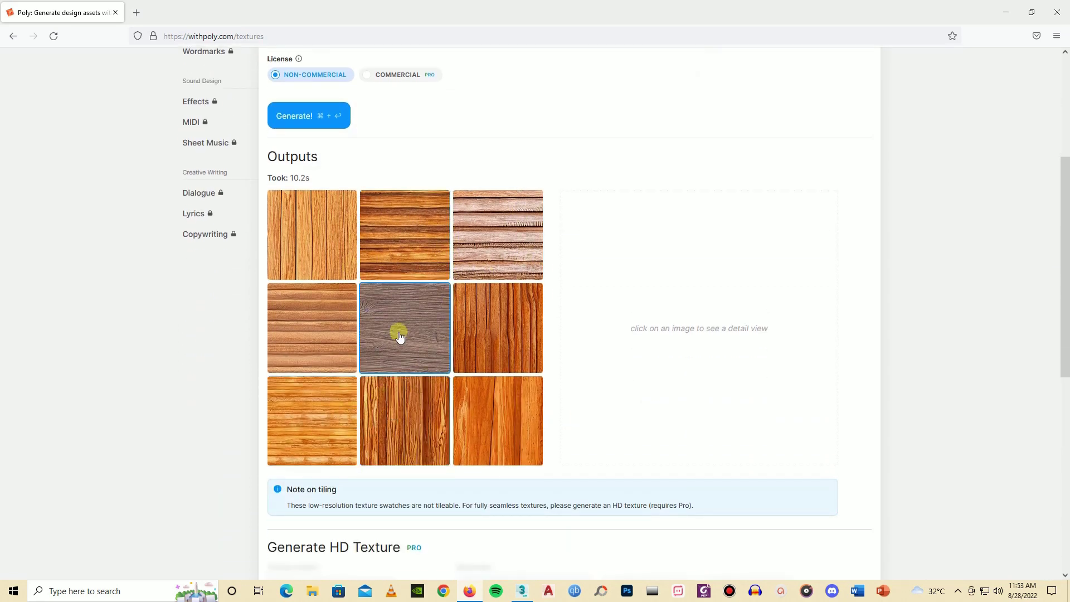
{"action": "scroll", "coordinate": [329, 379], "scroll_direction": "up", "scroll_amount": 4}
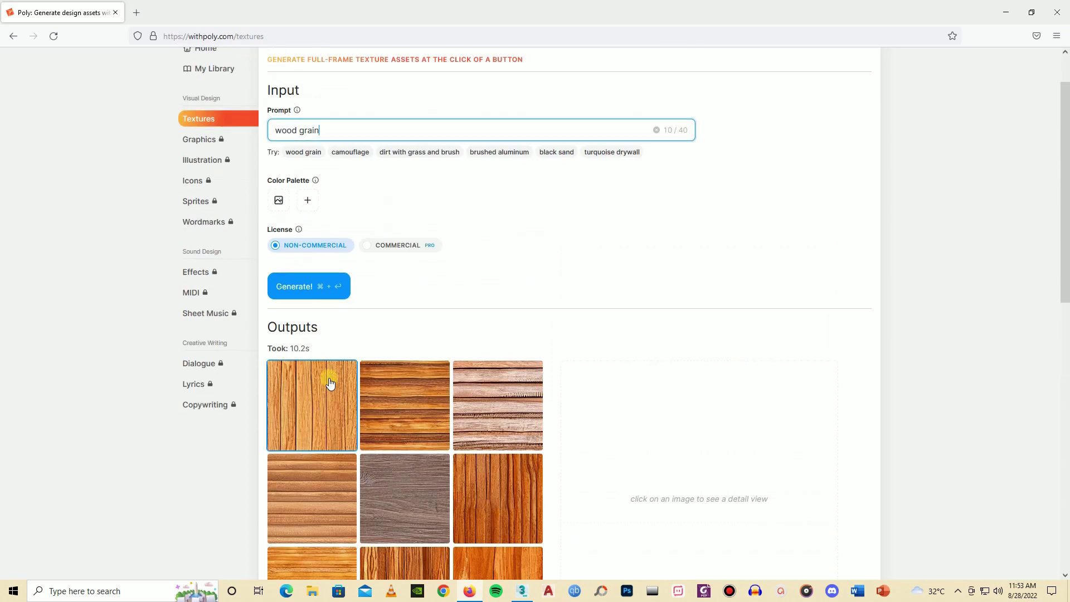
{"action": "left_click", "coordinate": [308, 258]}
{"action": "left_click", "coordinate": [310, 261]}
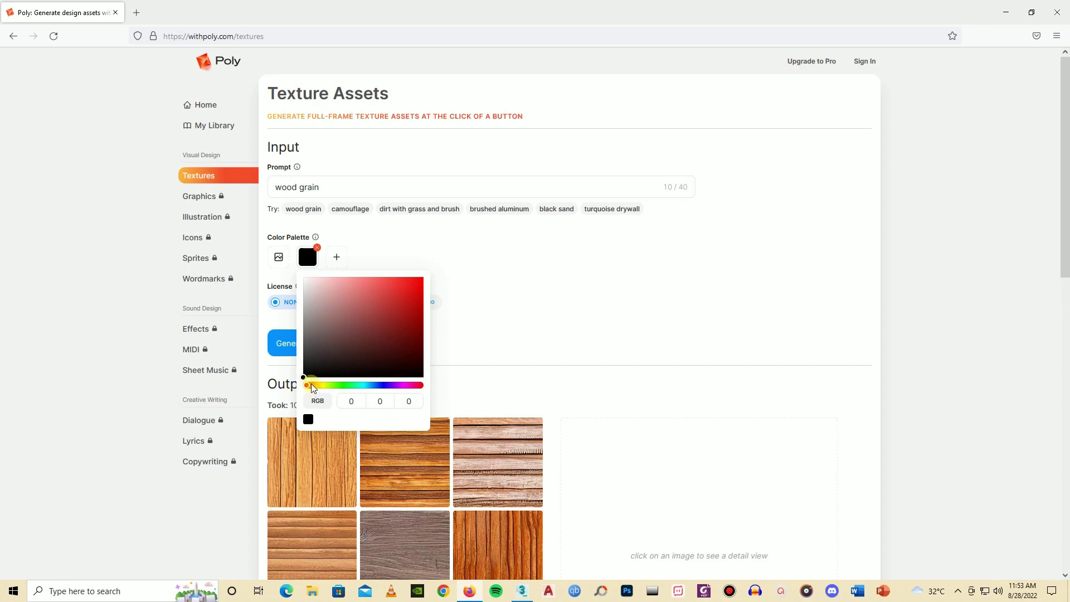
{"action": "left_click_drag", "start_coordinate": [313, 389], "coordinate": [319, 389]}
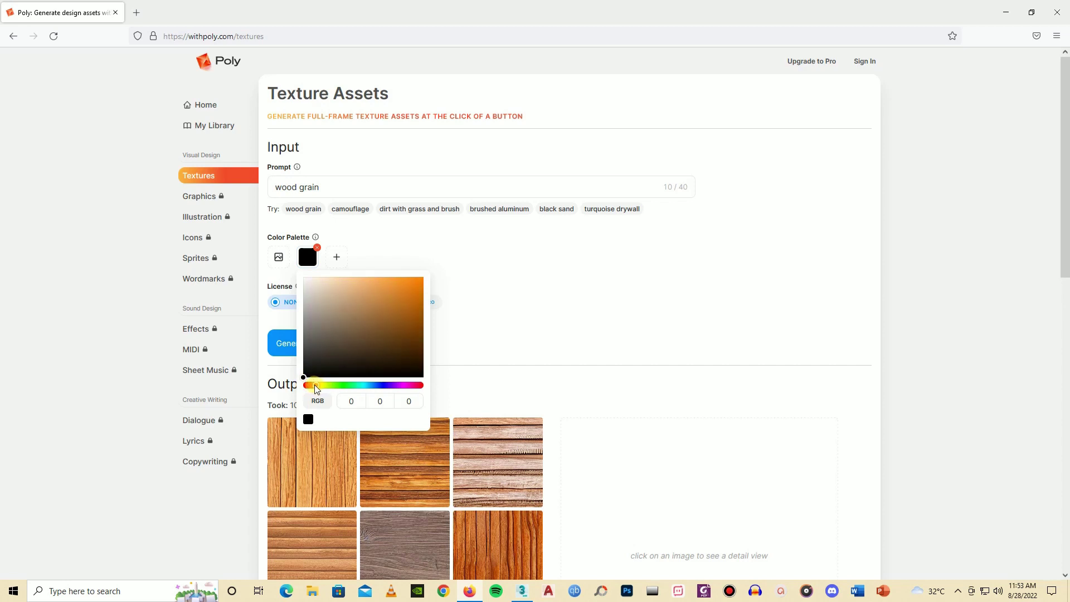
{"action": "mouse_move", "coordinate": [363, 316]}
{"action": "left_mouse_down"}
{"action": "mouse_move", "coordinate": [377, 314]}
{"action": "mouse_move", "coordinate": [376, 304]}
{"action": "left_mouse_up"}
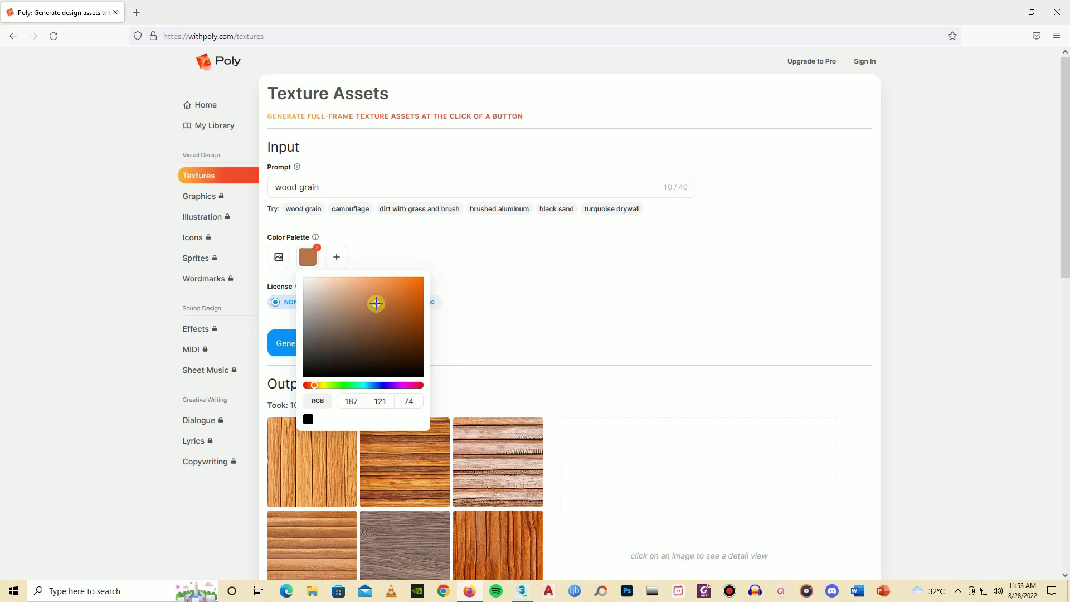
{"action": "left_click", "coordinate": [513, 282]}
Regenerate the non-commercial wood grain textures using the brown palette color
{"action": "scroll", "coordinate": [327, 313], "scroll_direction": "down", "scroll_amount": 1}
{"action": "left_click", "coordinate": [305, 290]}
{"action": "scroll", "coordinate": [562, 283], "scroll_direction": "down", "scroll_amount": 2}
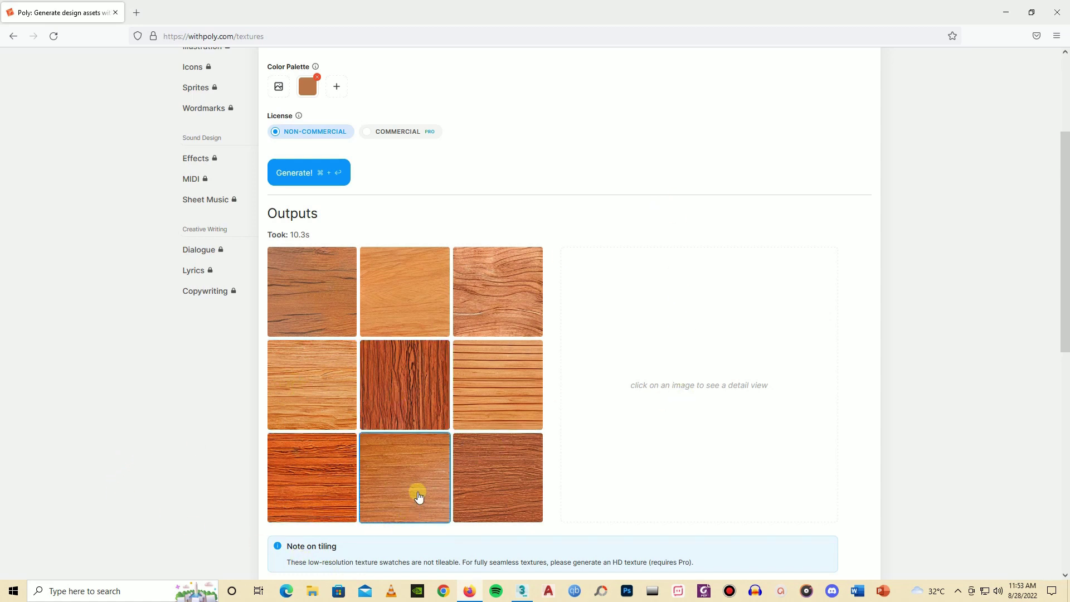
Download the light brown, fine horizontal-grain texture from the middle of the last row and open its download folder
{"action": "left_click", "coordinate": [406, 478]}
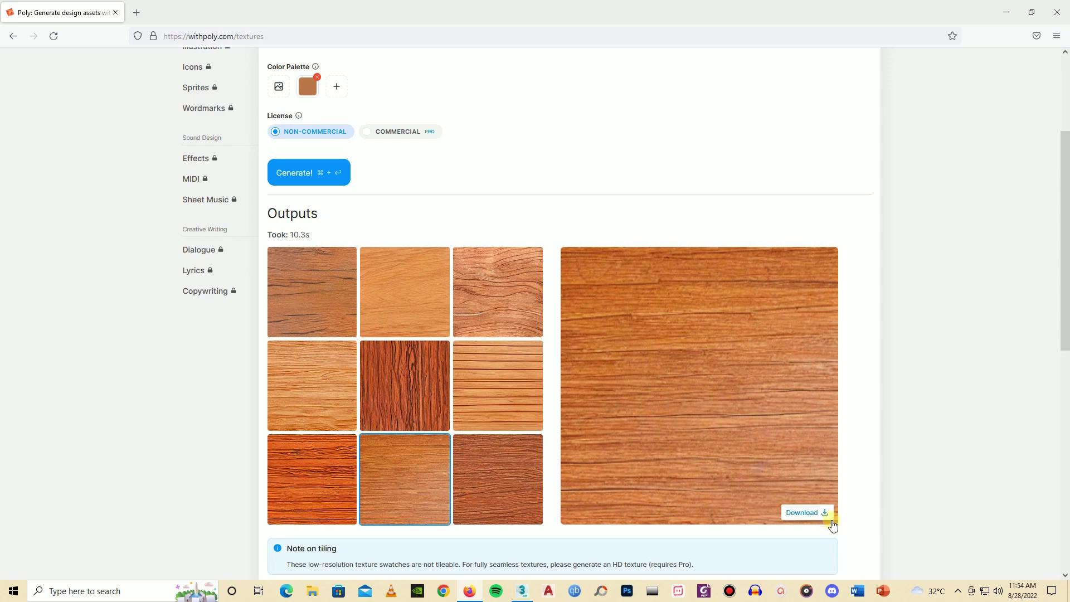
{"action": "left_click", "coordinate": [817, 516]}
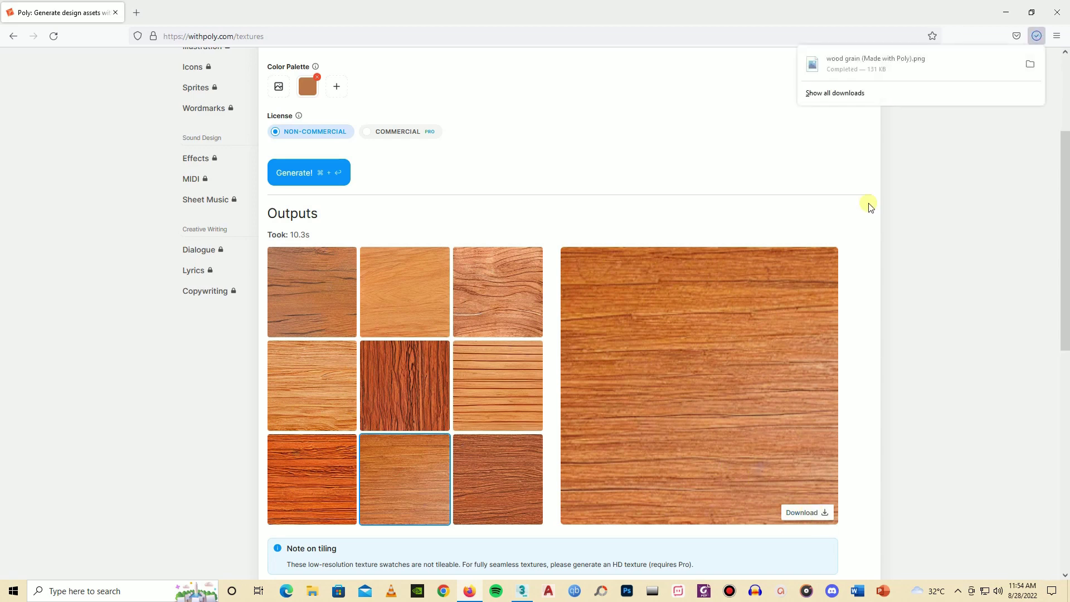
{"action": "left_click", "coordinate": [1030, 65]}
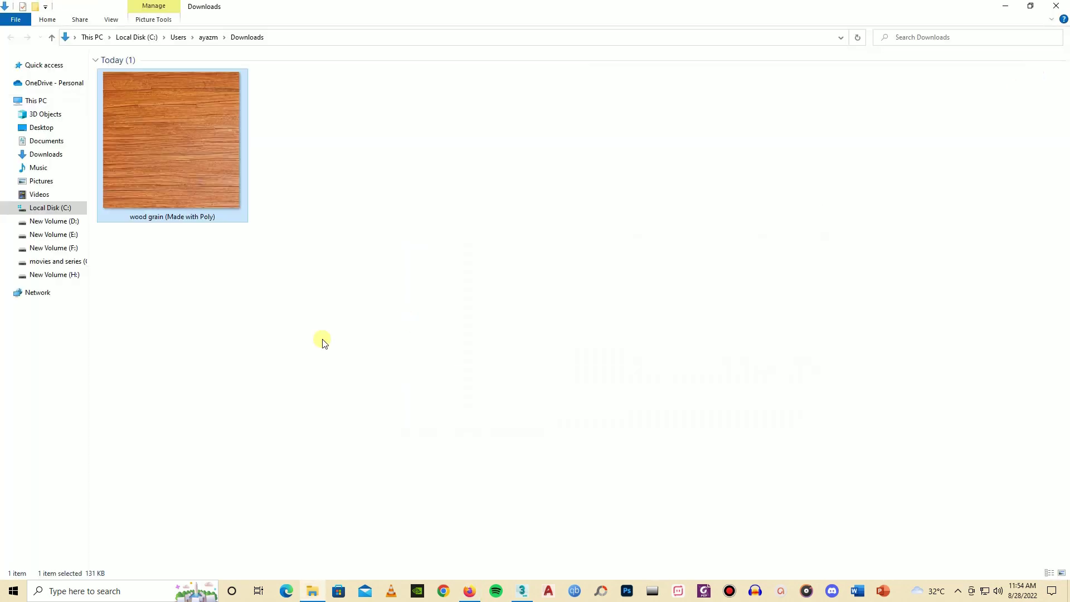
Load the downloaded wood grain image into the VRayMtl's Diffuse slot in 3ds Max and apply the material to the kitchen's wood walls
{"action": "left_click", "coordinate": [522, 591]}
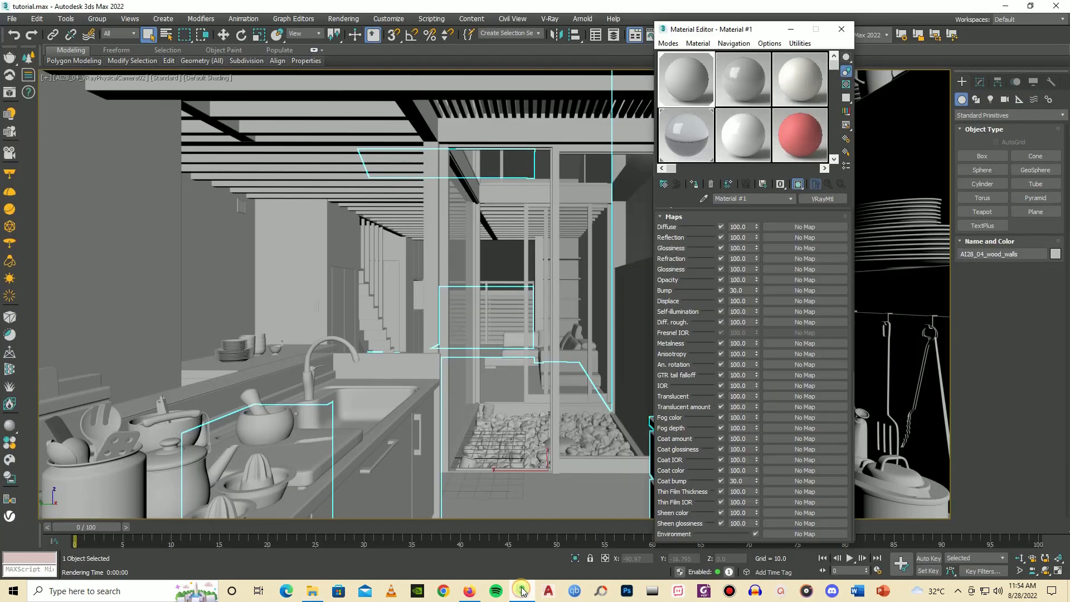
{"action": "left_click", "coordinate": [312, 591]}
{"action": "left_click_drag", "start_coordinate": [196, 151], "coordinate": [805, 228]}
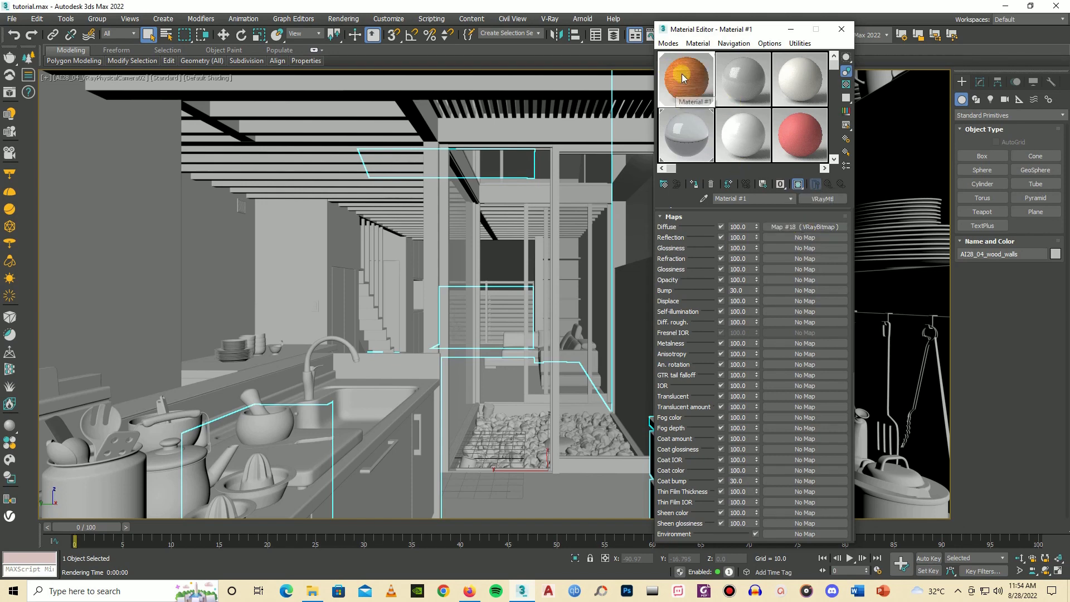
{"action": "left_click_drag", "start_coordinate": [681, 82], "coordinate": [122, 225]}
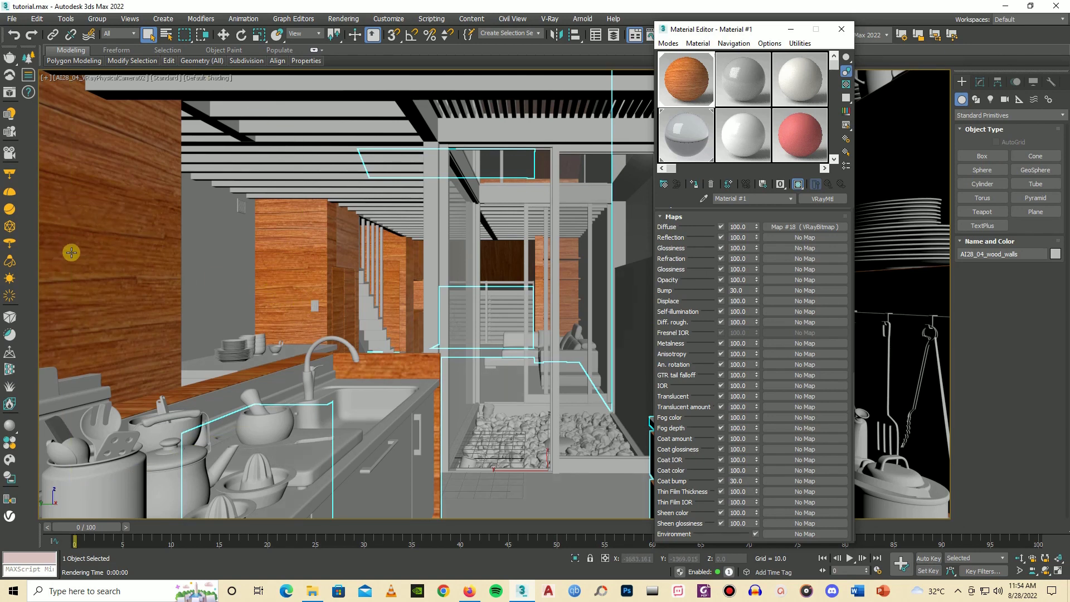
Set the Diffuse bitmap's U and V tiling to 4
{"action": "left_click", "coordinate": [795, 227]}
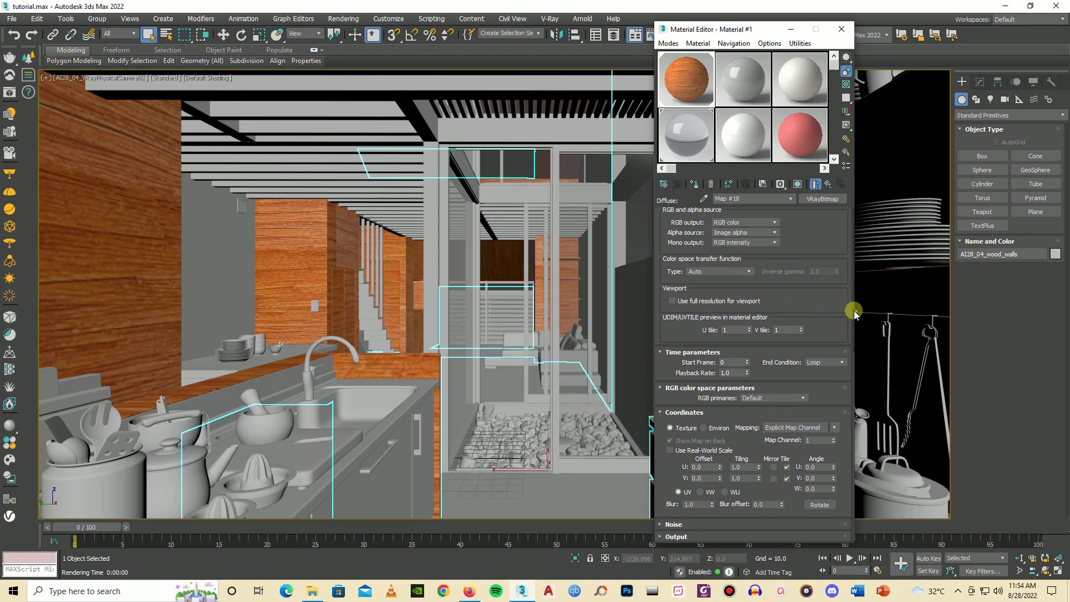
{"action": "double_click", "coordinate": [742, 467]}
{"action": "type", "text": "4"}
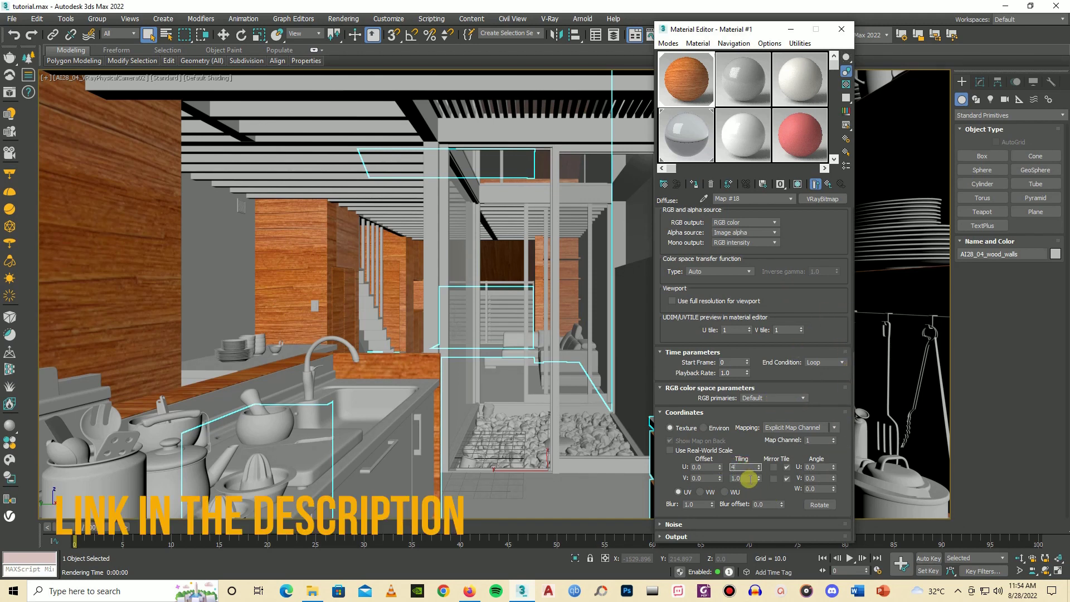
{"action": "key", "text": "Tab"}
{"action": "type", "text": "4"}
{"action": "key", "text": "Return"}
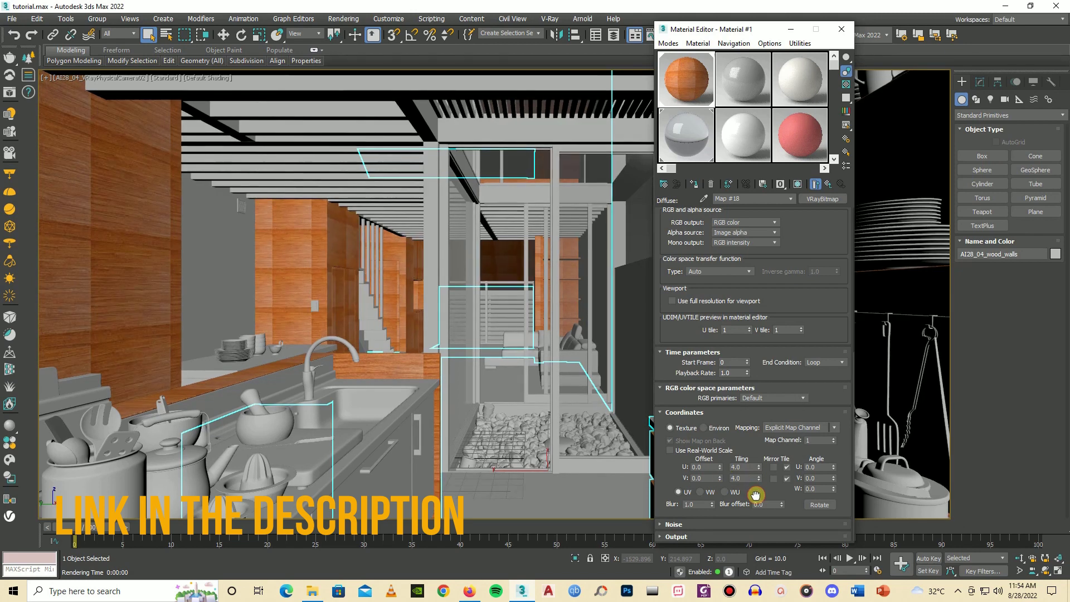
Reduce the Diffuse bitmap's U and V tiling to 3 and finally to 2
{"action": "double_click", "coordinate": [735, 467]}
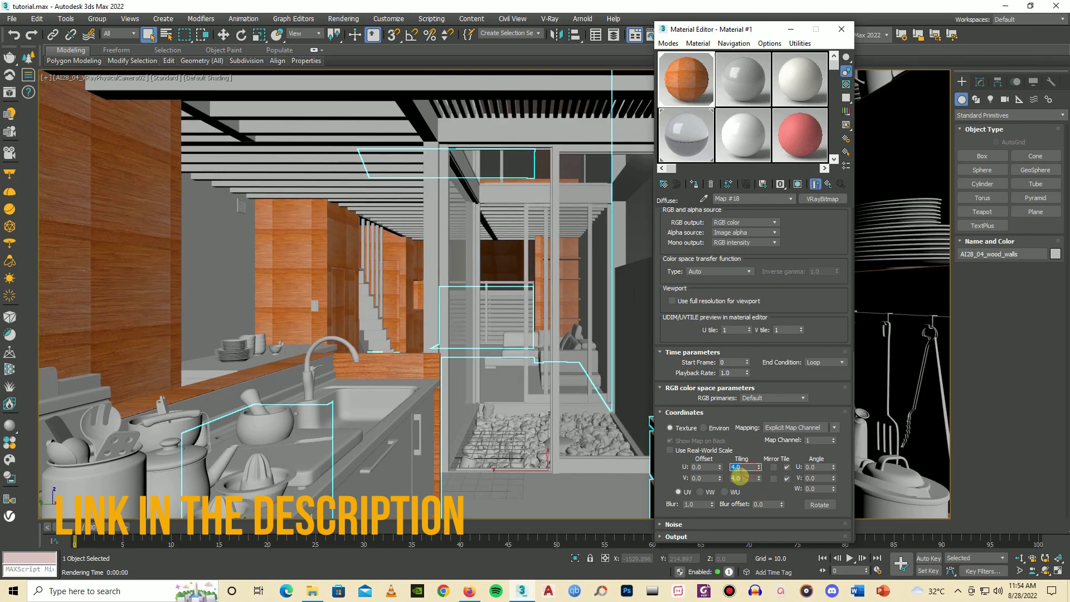
{"action": "type", "text": "3"}
{"action": "key", "text": "Return"}
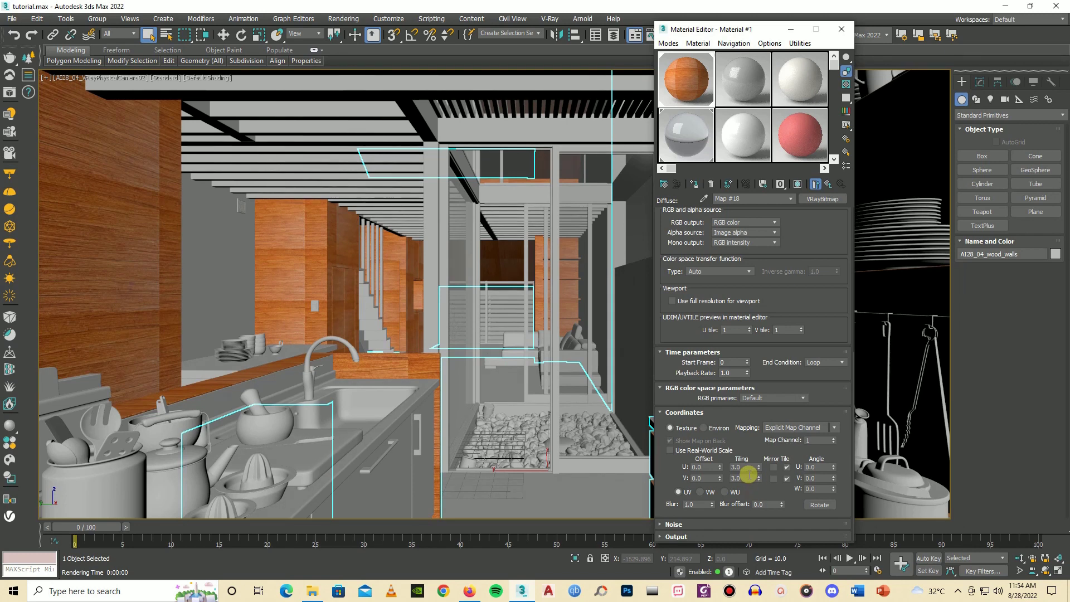
{"action": "double_click", "coordinate": [746, 479]}
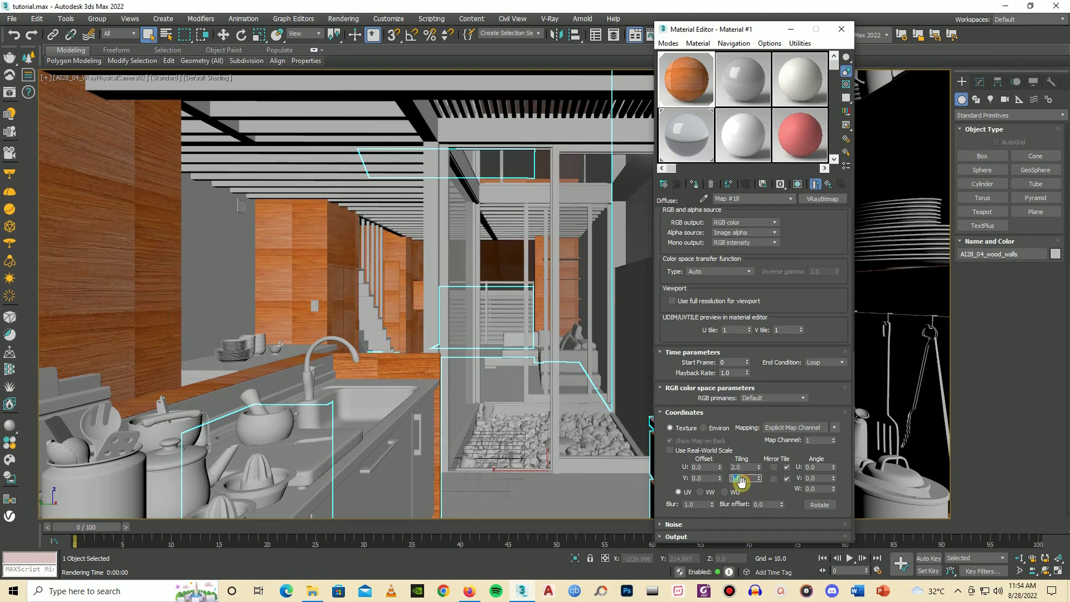
{"action": "type", "text": "2"}
{"action": "key", "text": "Return"}
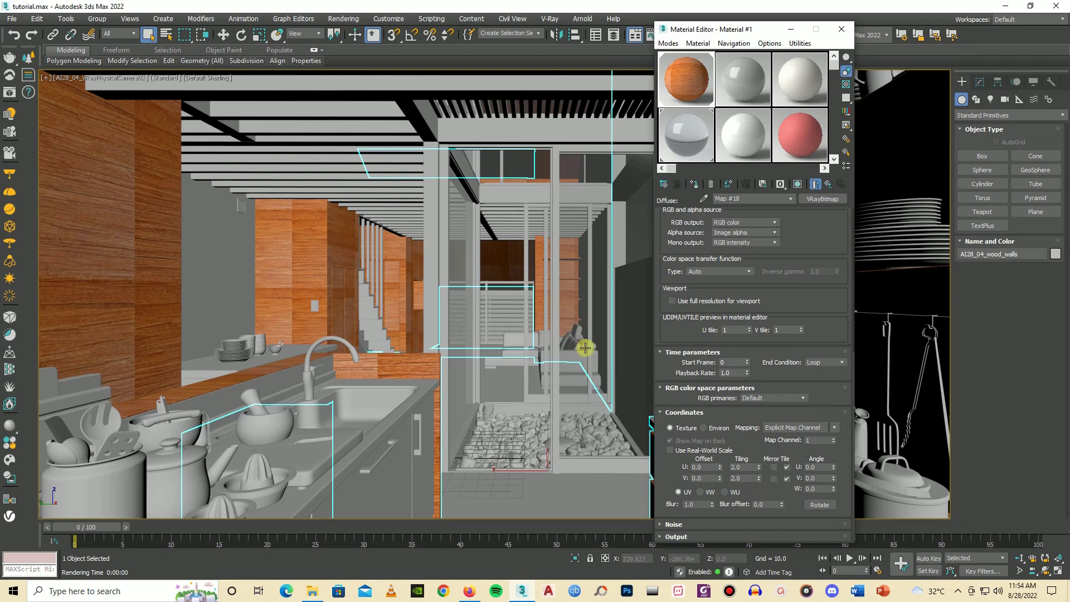
Switch to Firefox, download the dark reddish-brown texture at the end of the last row, and load it as the material's Diffuse map
{"action": "left_click", "coordinate": [468, 592]}
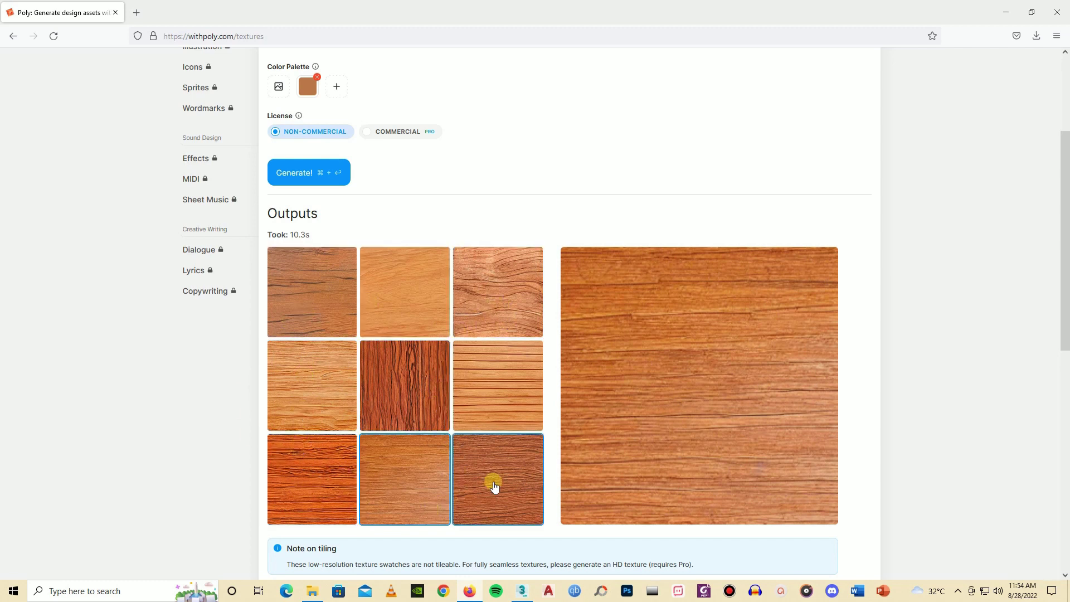
{"action": "left_click", "coordinate": [494, 486]}
{"action": "mouse_move", "coordinate": [793, 463]}
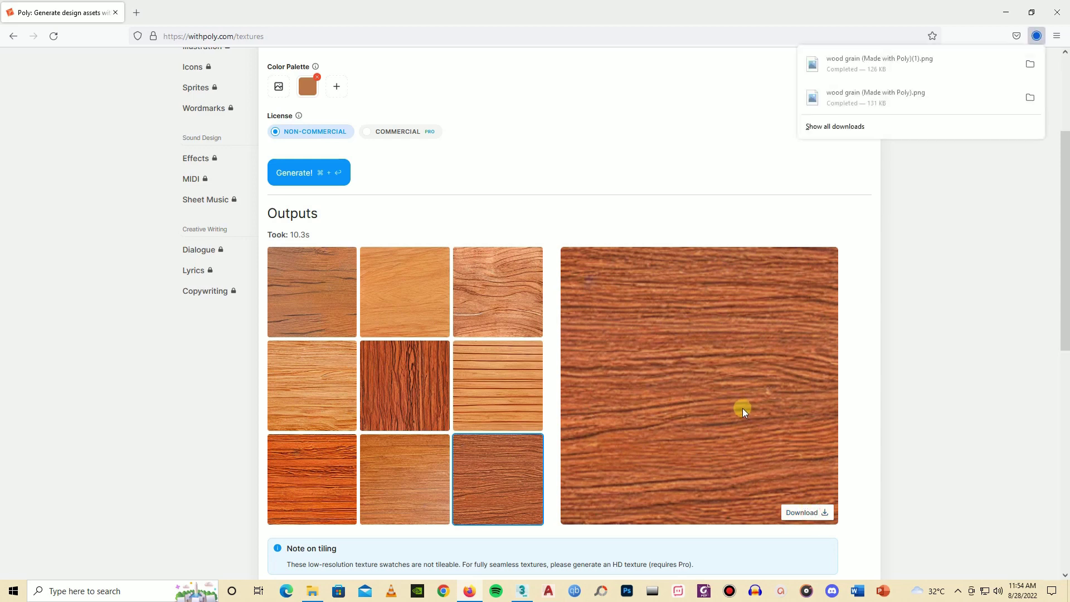
{"action": "left_click", "coordinate": [1034, 58]}
{"action": "left_click_drag", "start_coordinate": [150, 133], "coordinate": [802, 230]}
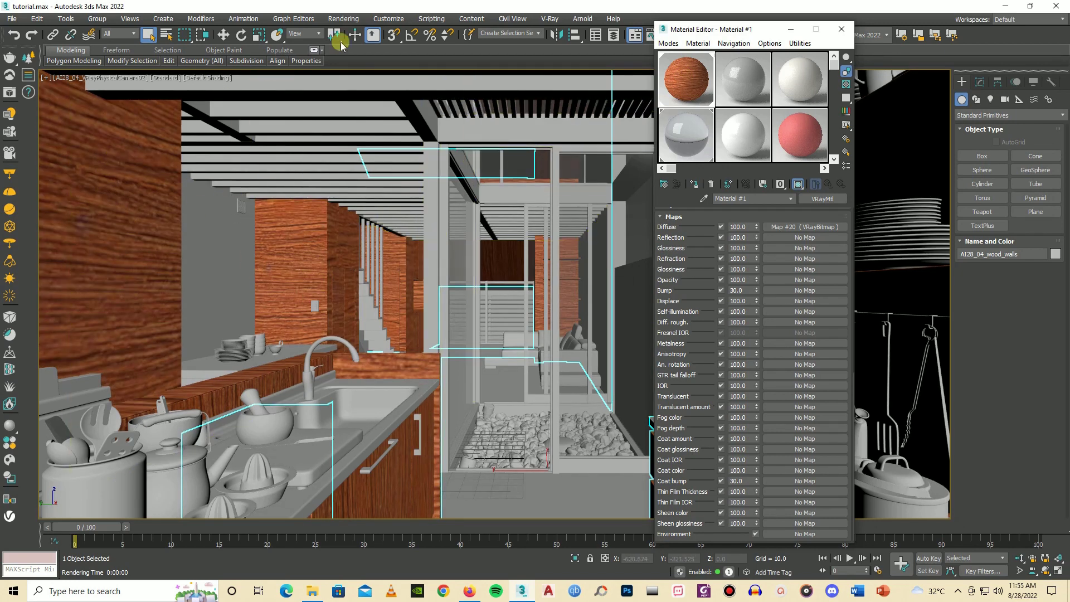
Set the new Diffuse bitmap's U and V tiling first to 2 and finally to 4
{"action": "left_click", "coordinate": [789, 226]}
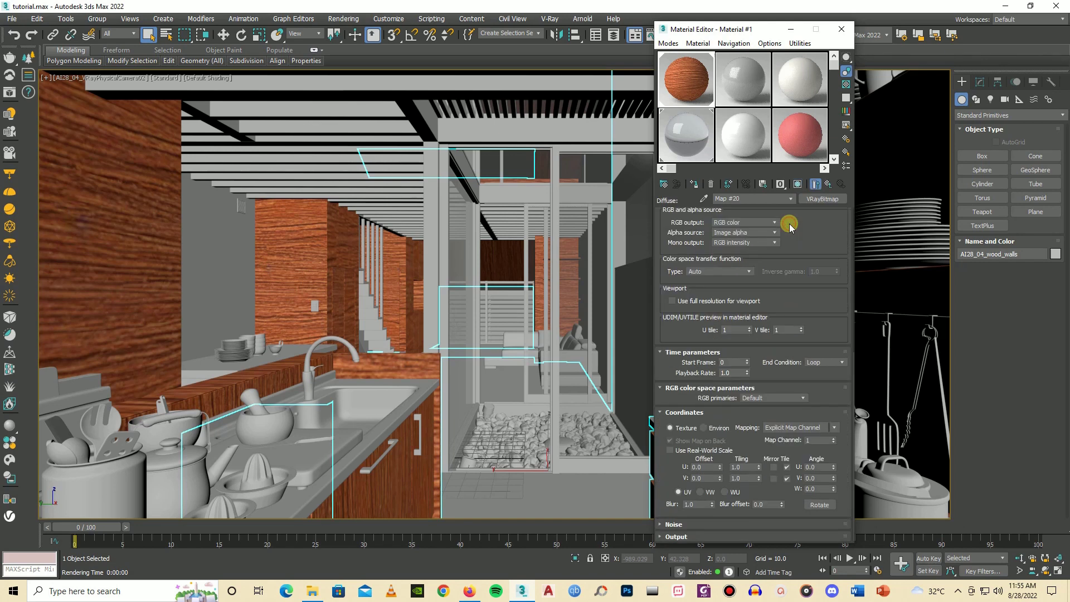
{"action": "double_click", "coordinate": [740, 467]}
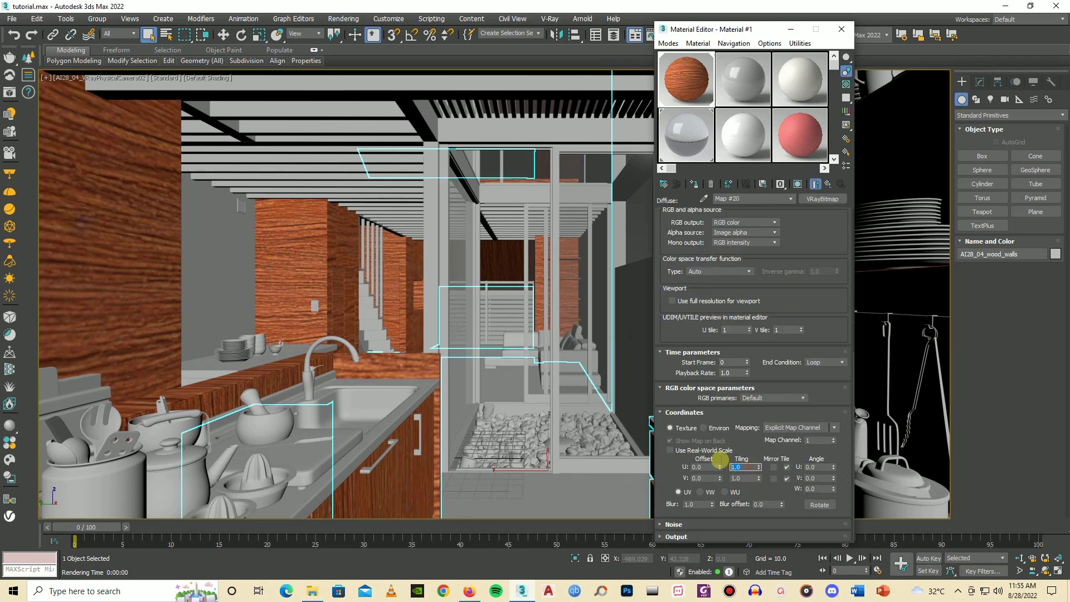
{"action": "type", "text": "2"}
{"action": "left_click_drag", "start_coordinate": [746, 479], "coordinate": [723, 477]}
{"action": "type", "text": "2"}
{"action": "left_click", "coordinate": [748, 488]}
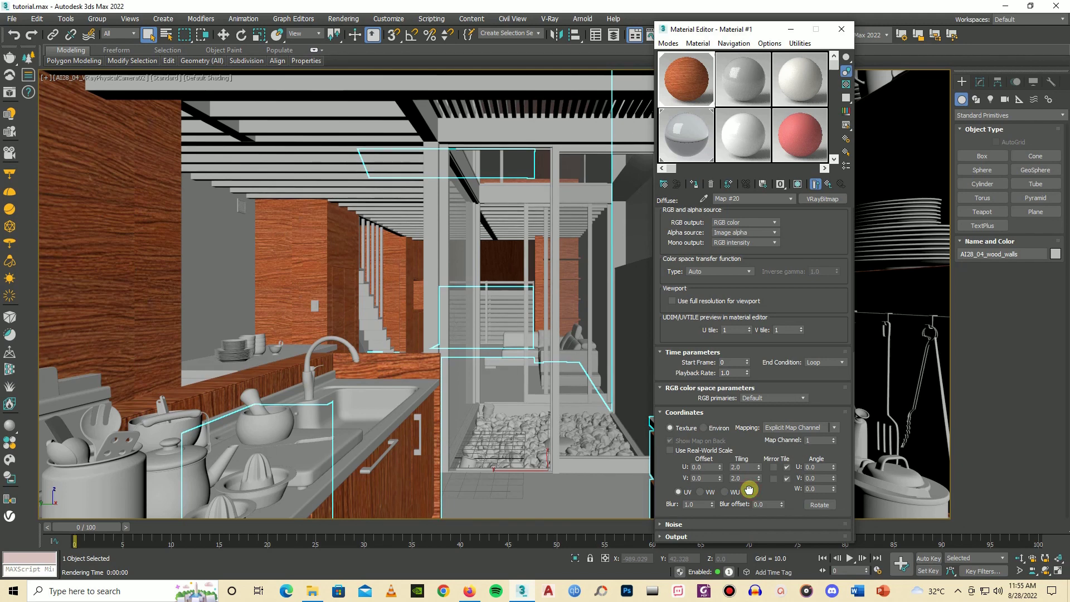
{"action": "type", "text": "4"}
{"action": "mouse_move", "coordinate": [741, 466]}
{"action": "left_mouse_down"}
{"action": "mouse_move", "coordinate": [730, 467]}
{"action": "mouse_move", "coordinate": [733, 477]}
{"action": "left_mouse_up"}
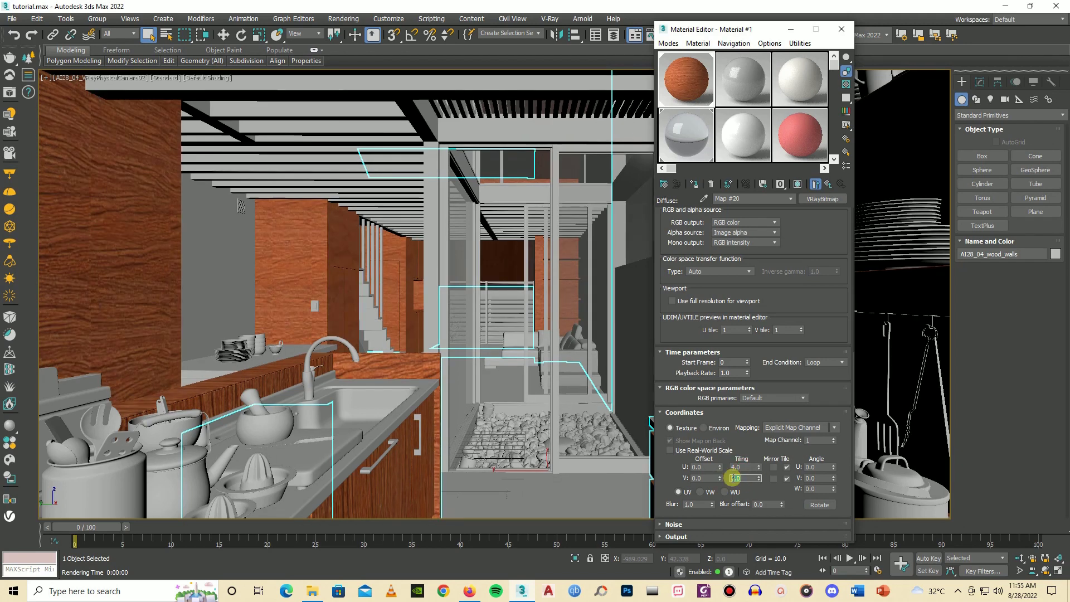
{"action": "type", "text": "4"}
{"action": "left_click", "coordinate": [753, 488]}
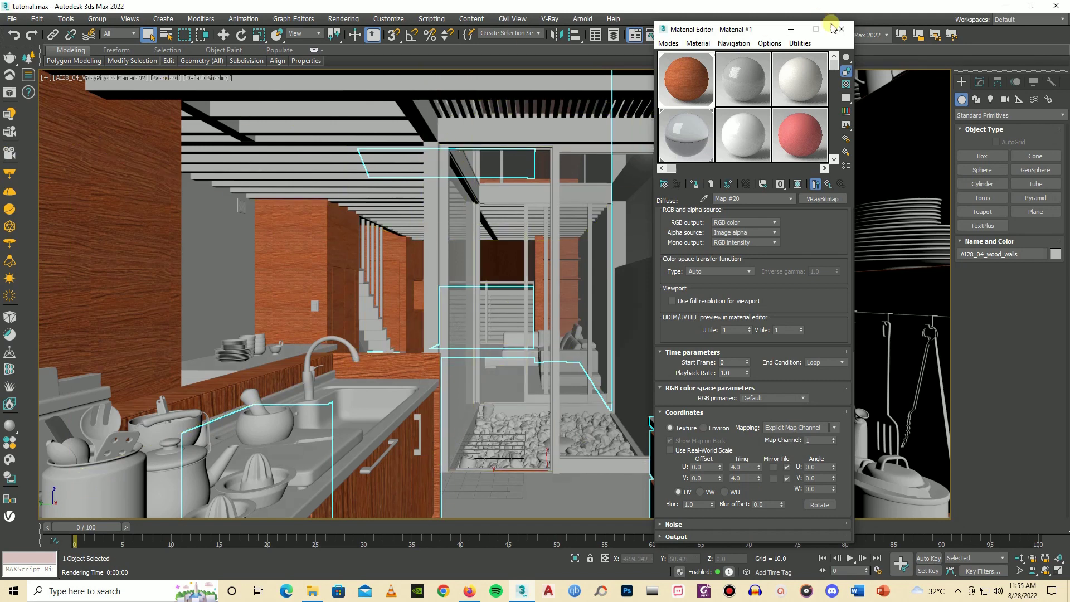
Close the Material Editor and render the kitchen camera view with V-Ray
{"action": "mouse_move", "coordinate": [736, 31]}
{"action": "left_mouse_down"}
{"action": "mouse_move", "coordinate": [312, 29]}
{"action": "mouse_move", "coordinate": [364, 54]}
{"action": "mouse_move", "coordinate": [790, 41]}
{"action": "mouse_move", "coordinate": [746, 40]}
{"action": "left_mouse_up"}
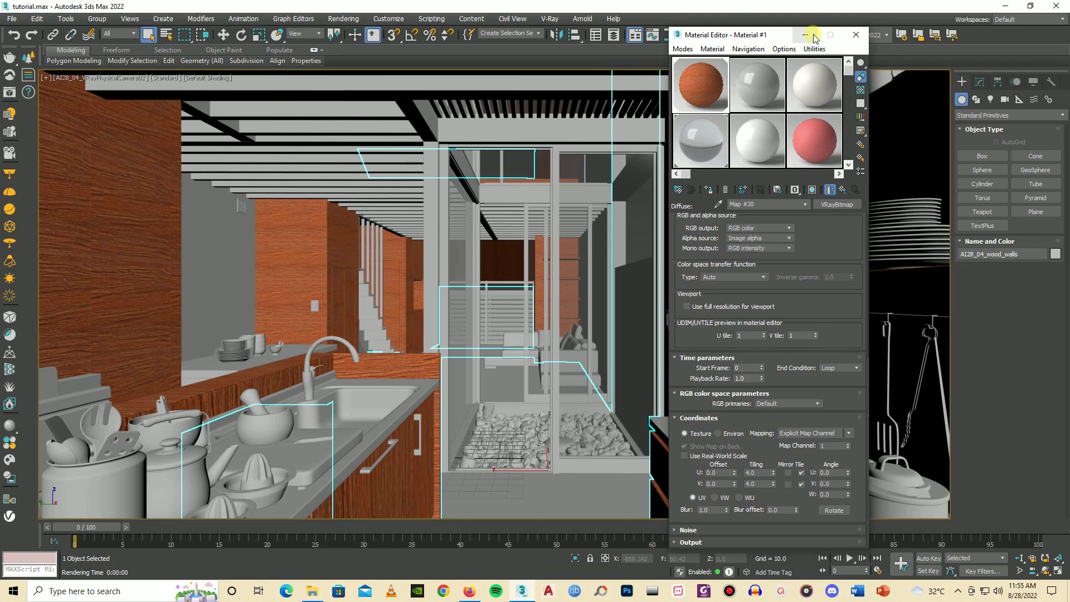
{"action": "left_click", "coordinate": [853, 35]}
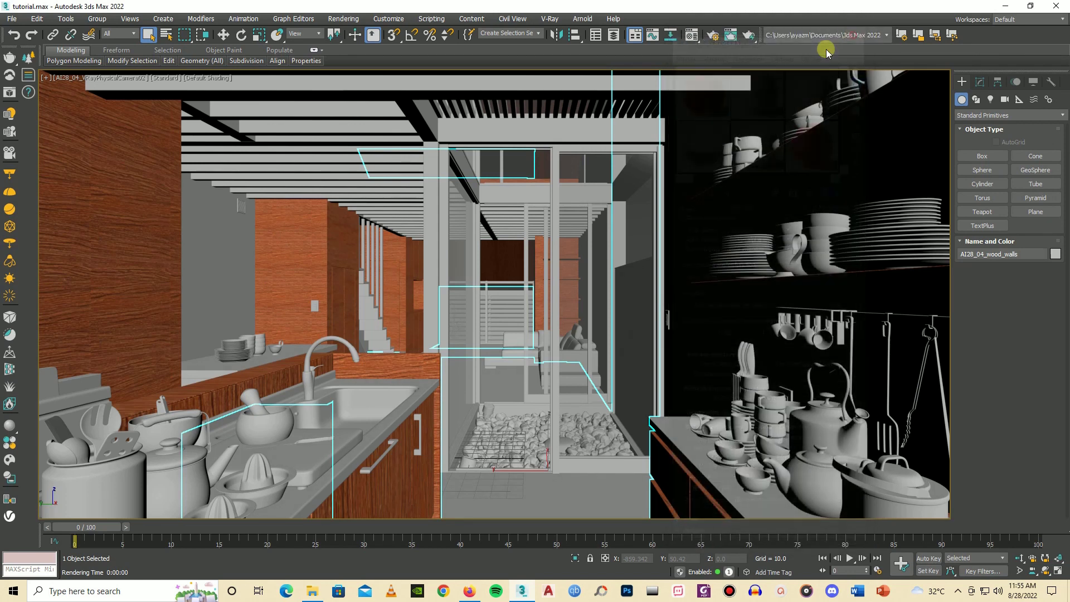
{"action": "left_click", "coordinate": [342, 22]}
{"action": "left_click", "coordinate": [347, 36]}
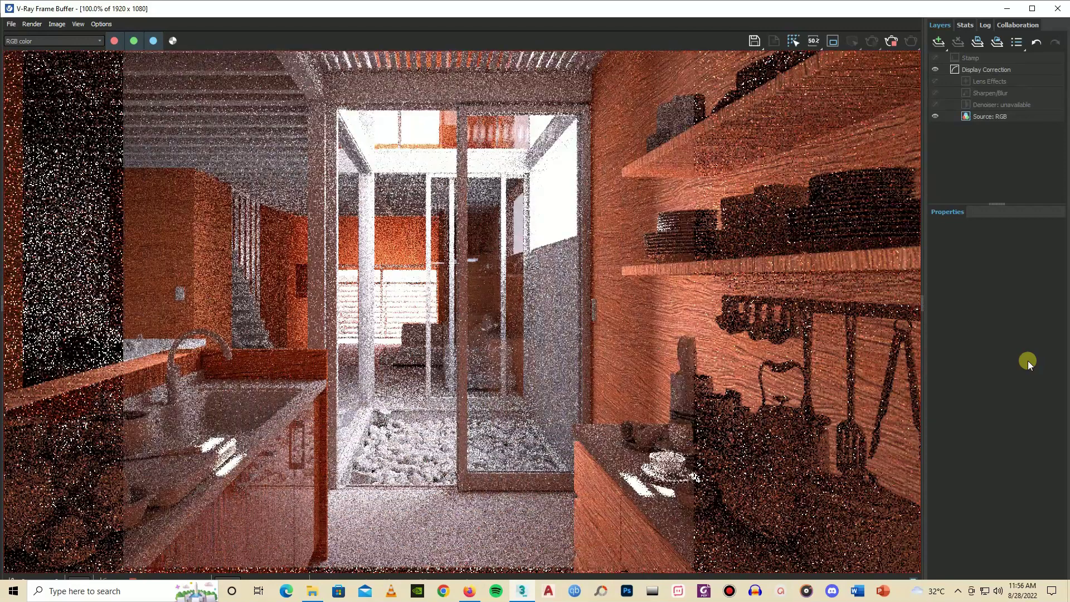
Inspect the wood grain surfaces in the V-Ray render, close the frame buffer, and cancel the rendering
{"action": "scroll", "coordinate": [504, 304], "scroll_direction": "down", "scroll_amount": 1}
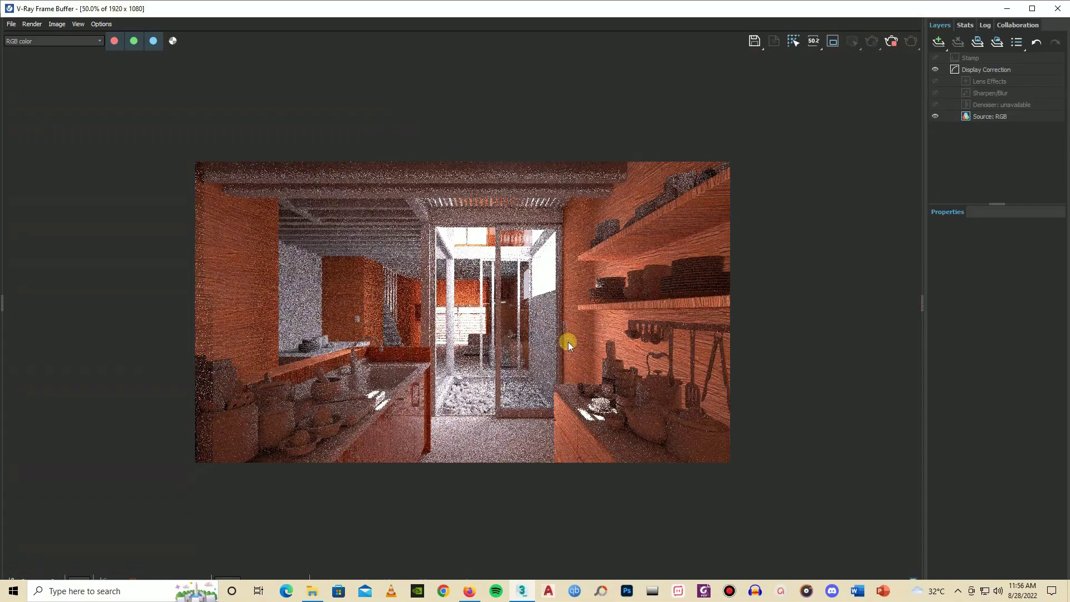
{"action": "scroll", "coordinate": [540, 347], "scroll_direction": "up", "scroll_amount": 1}
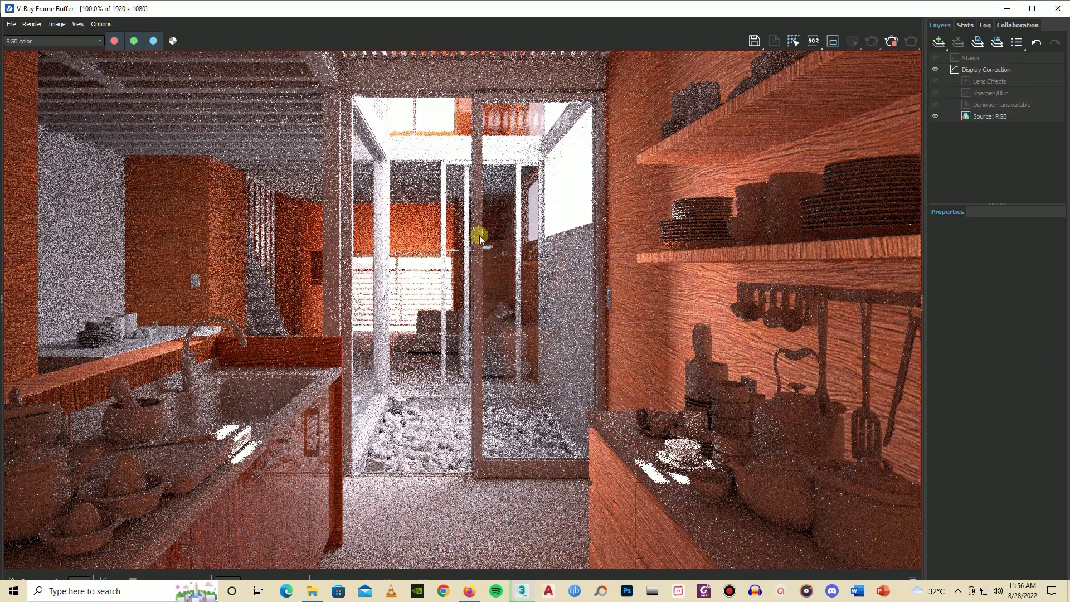
{"action": "left_click", "coordinate": [1057, 10]}
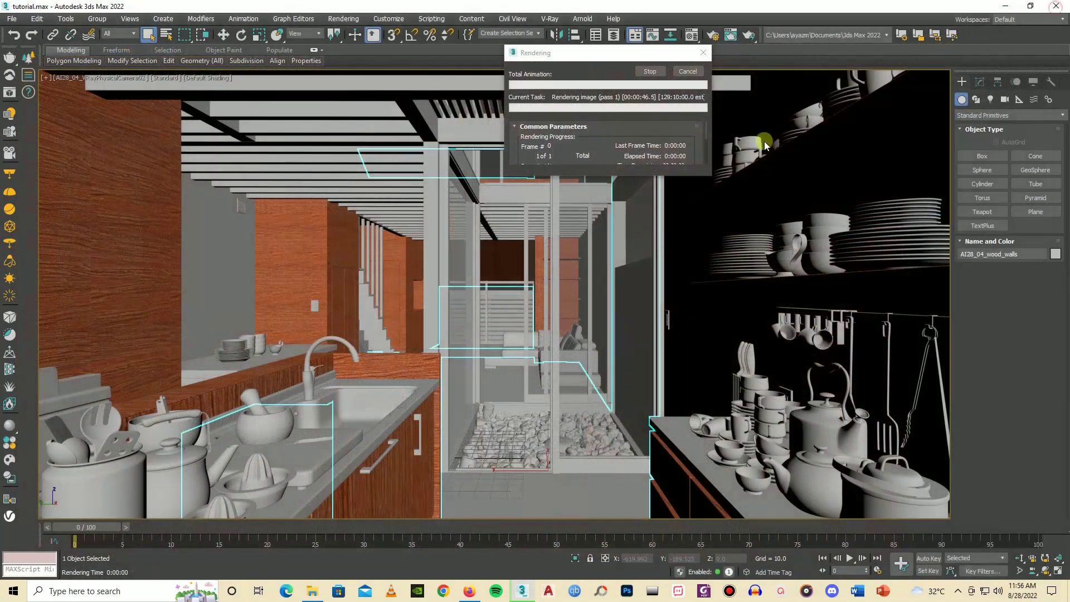
{"action": "left_click", "coordinate": [691, 72]}
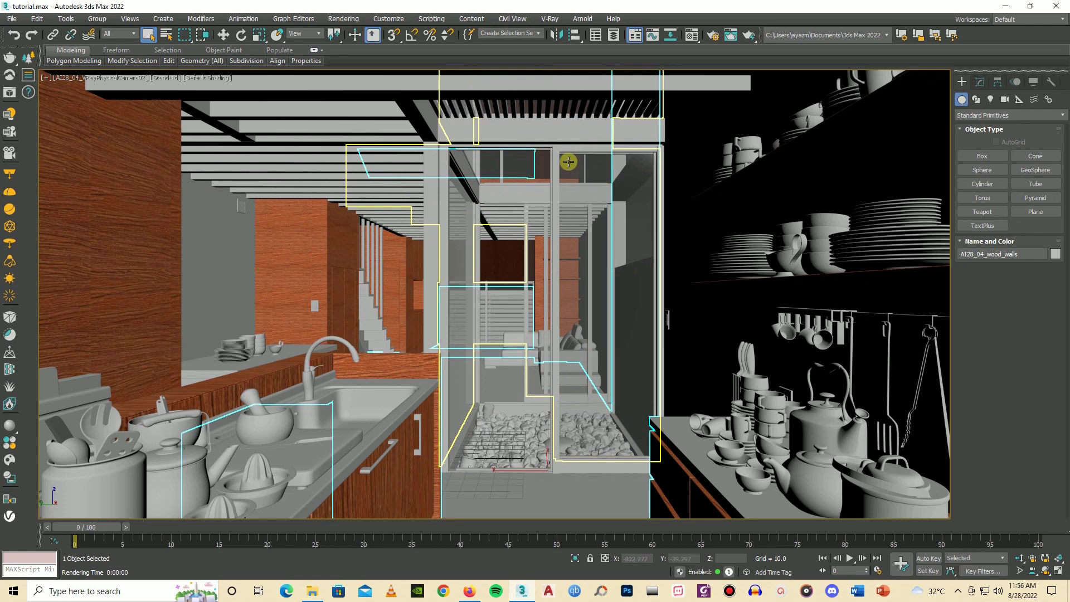
Open the Material Editor, turn the second sample slot into a VRayMtl, and expand its list of maps
{"action": "left_click", "coordinate": [692, 34]}
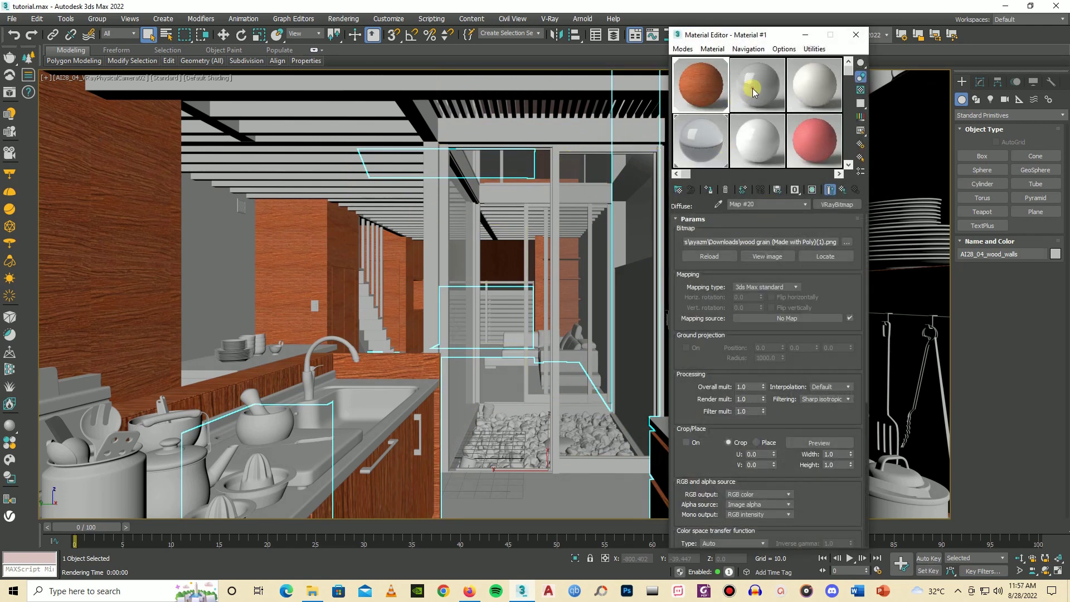
{"action": "left_click", "coordinate": [753, 90]}
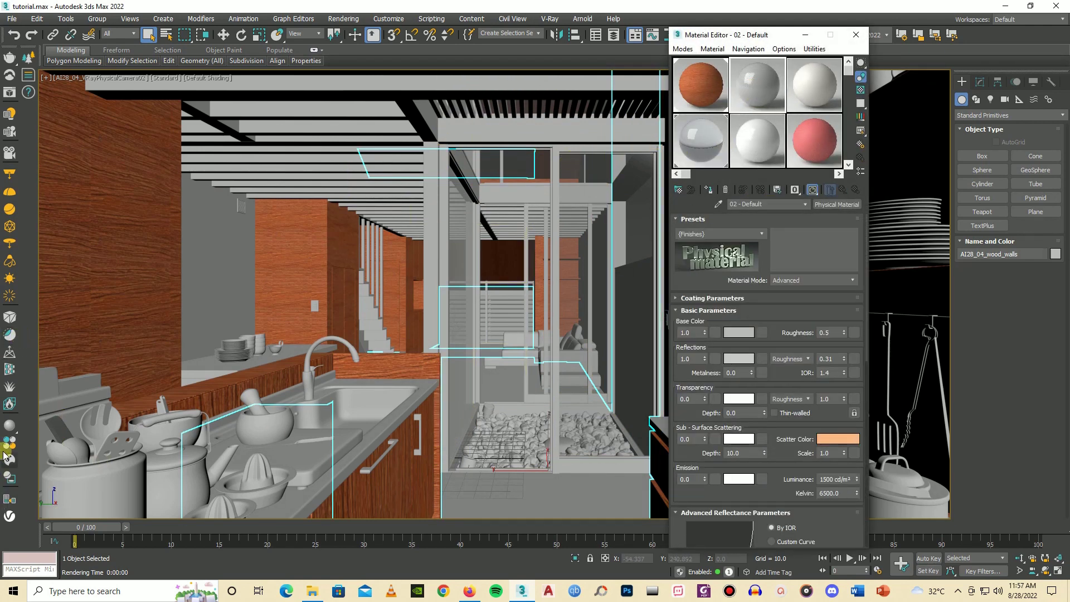
{"action": "left_click", "coordinate": [9, 427]}
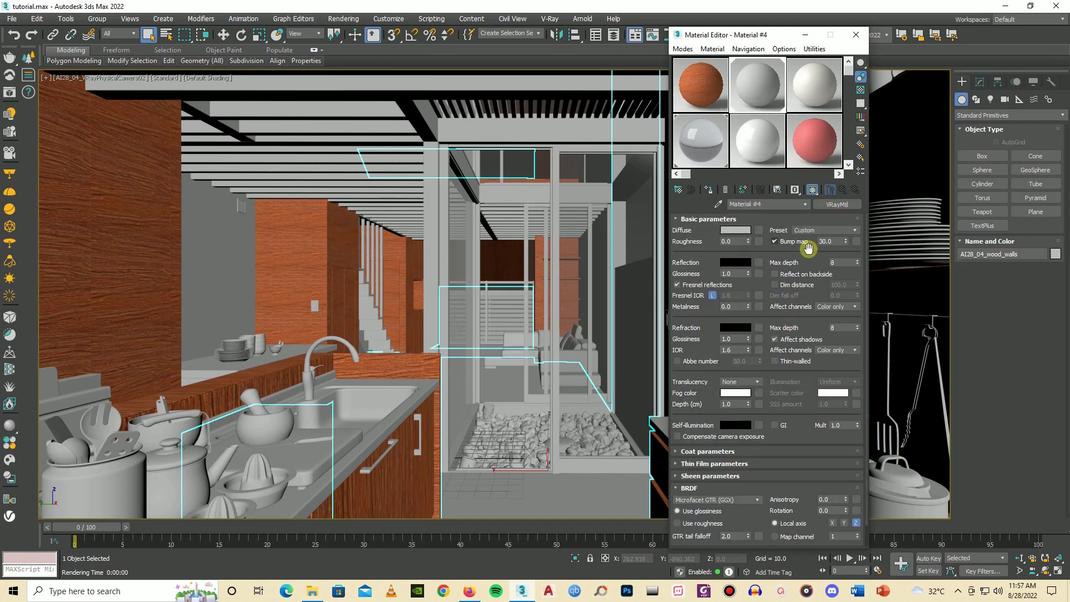
{"action": "scroll", "coordinate": [864, 345], "scroll_direction": "down", "scroll_amount": 2}
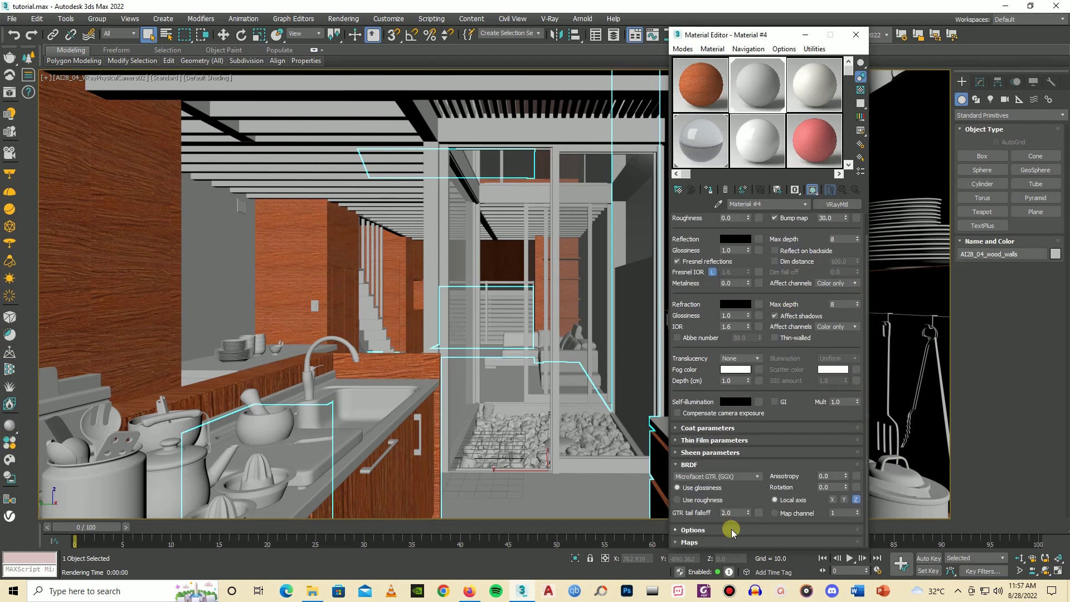
{"action": "left_click", "coordinate": [730, 543]}
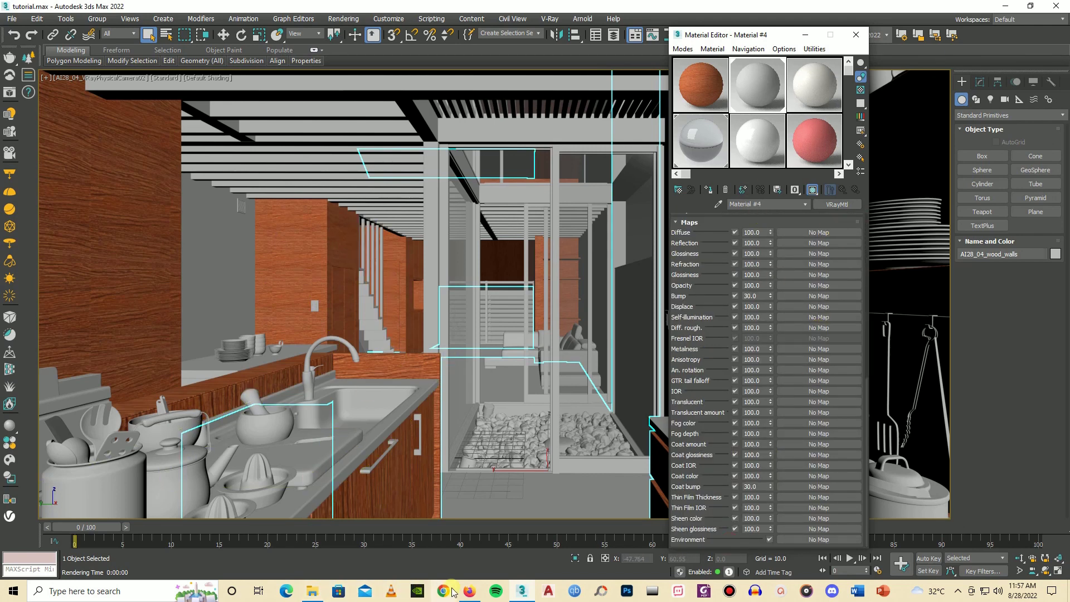
Switch to Firefox, remove the brown palette colour, and generate textures from the prompt "wood grain dark"
{"action": "left_click", "coordinate": [469, 590]}
{"action": "scroll", "coordinate": [371, 244], "scroll_direction": "up", "scroll_amount": 3}
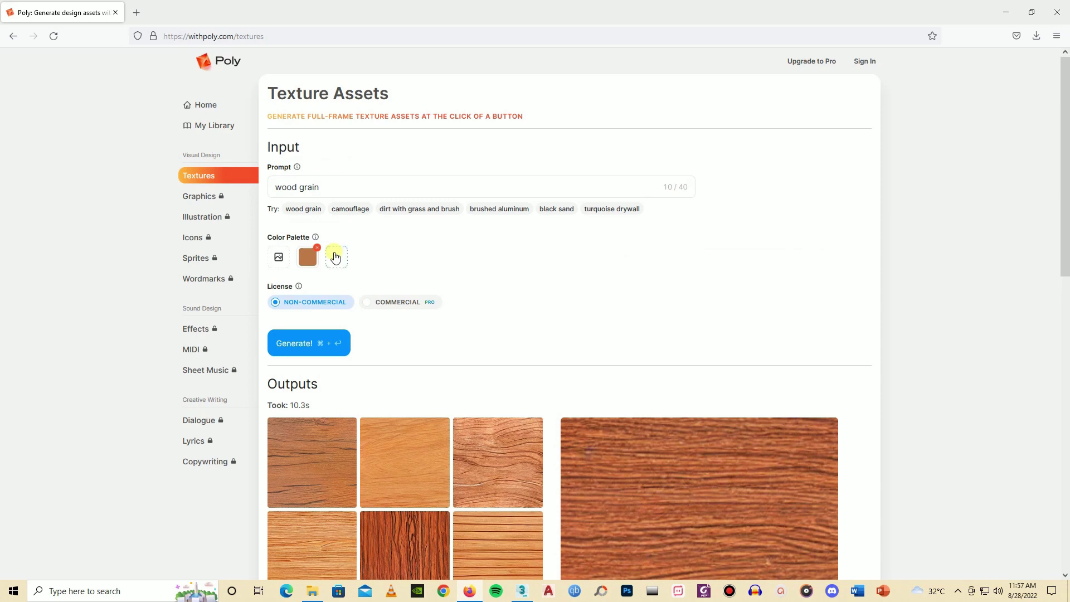
{"action": "left_click", "coordinate": [311, 192]}
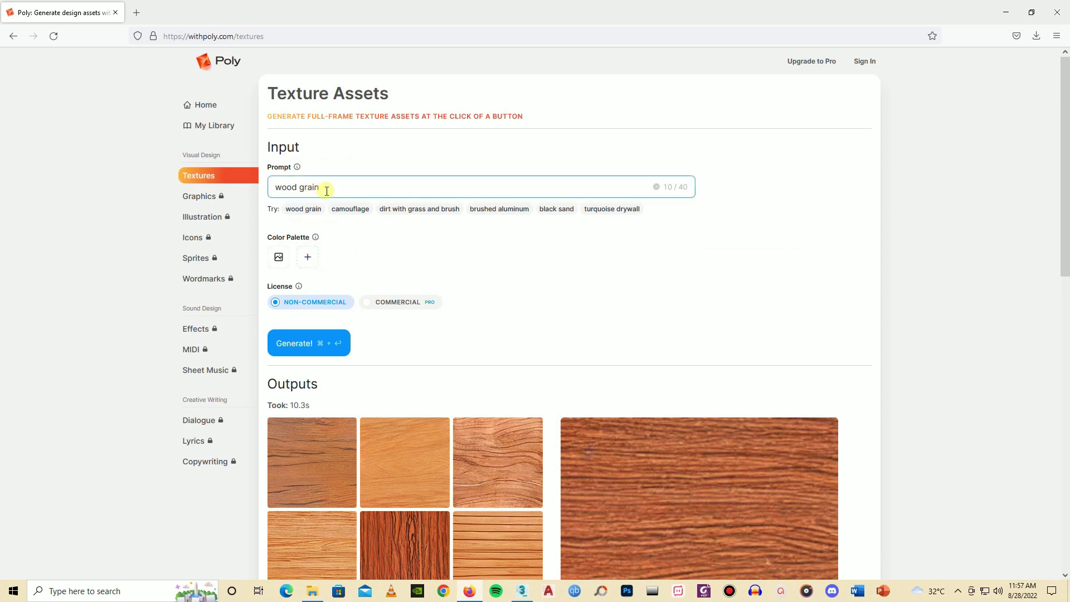
{"action": "triple_click", "coordinate": [331, 188]}
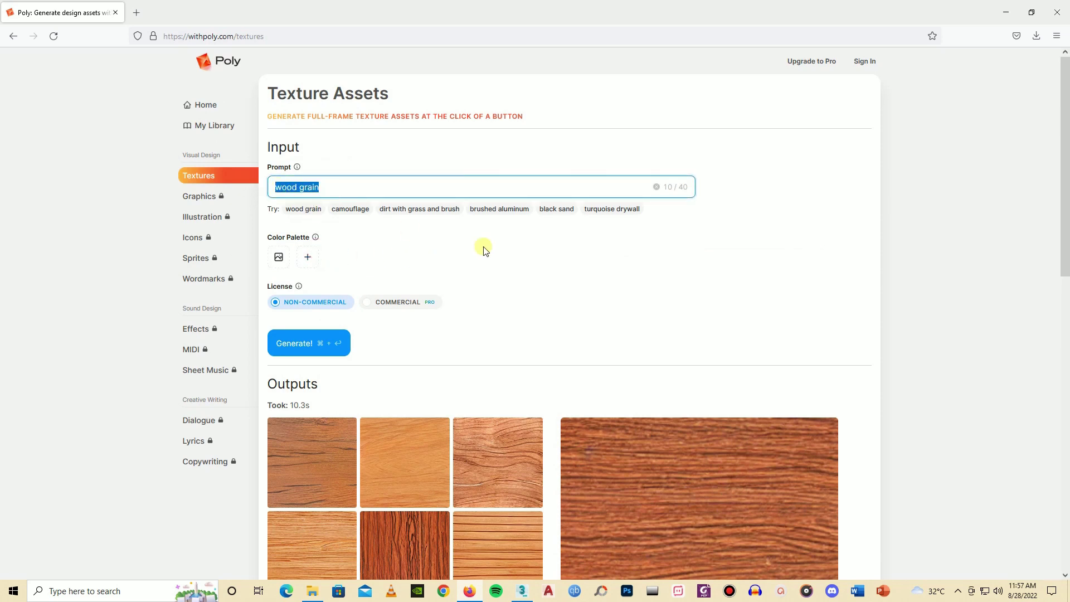
{"action": "left_click", "coordinate": [333, 187]}
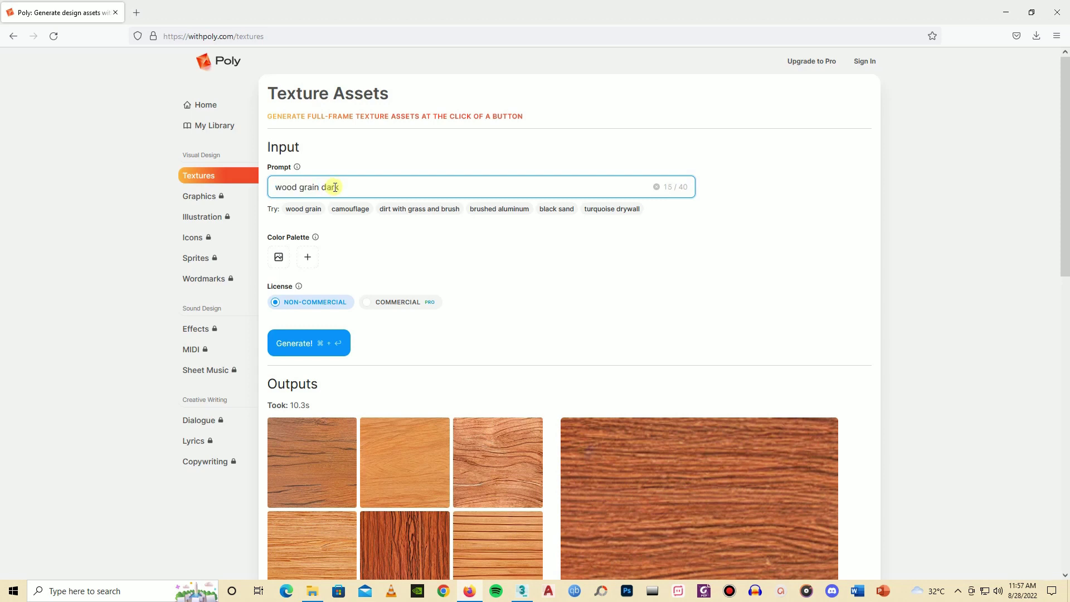
{"action": "left_click", "coordinate": [299, 343]}
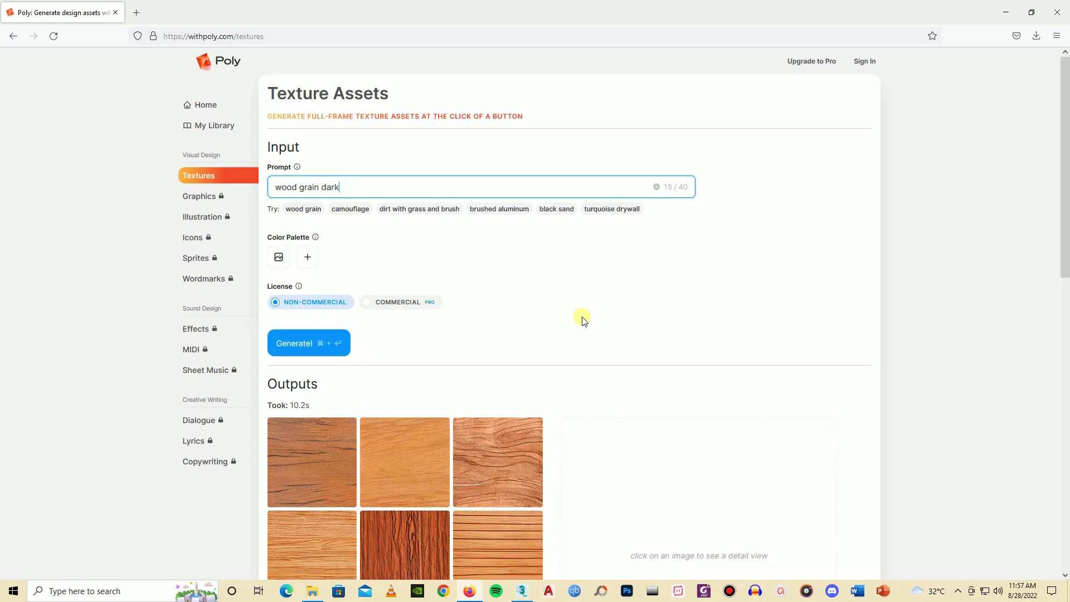
Download the dark brown texture at the end of the second row and load it as the second material's Diffuse map in 3ds Max
{"action": "scroll", "coordinate": [579, 316], "scroll_direction": "down", "scroll_amount": 3}
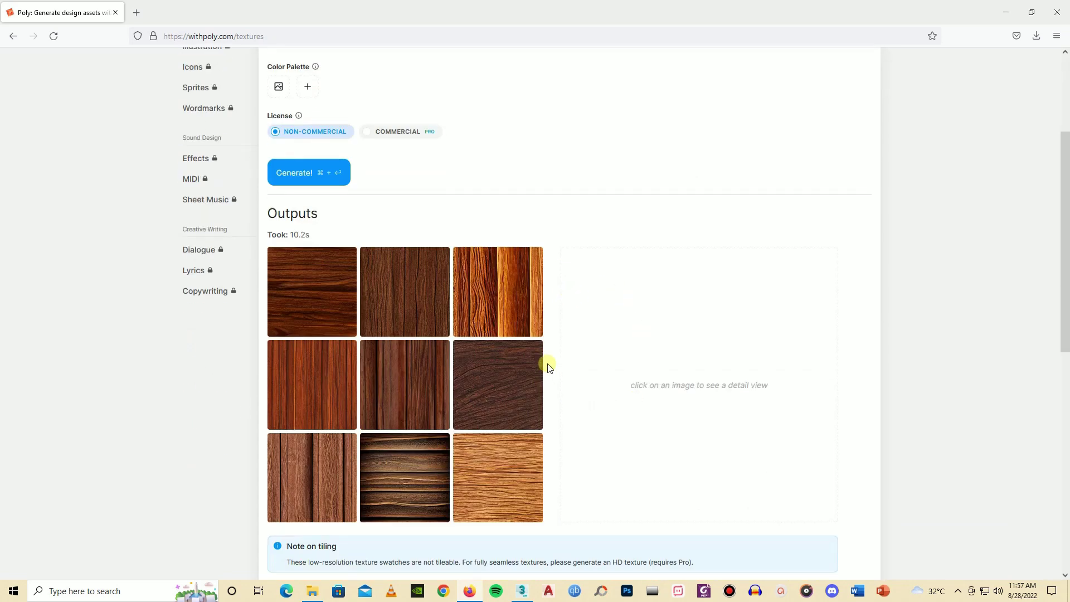
{"action": "left_click", "coordinate": [493, 377]}
{"action": "mouse_move", "coordinate": [780, 433]}
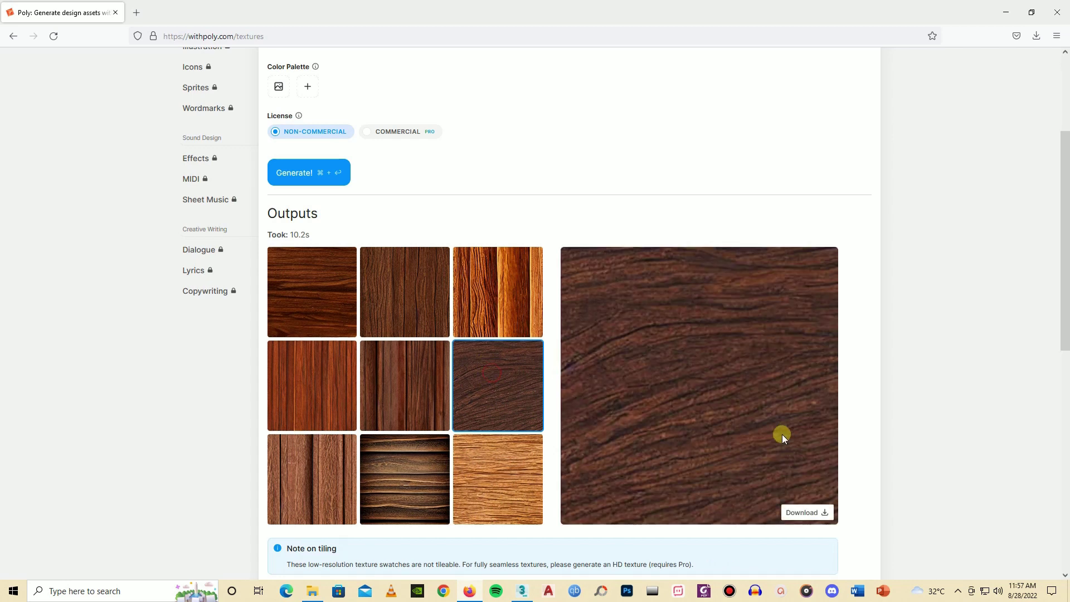
{"action": "left_click", "coordinate": [817, 513]}
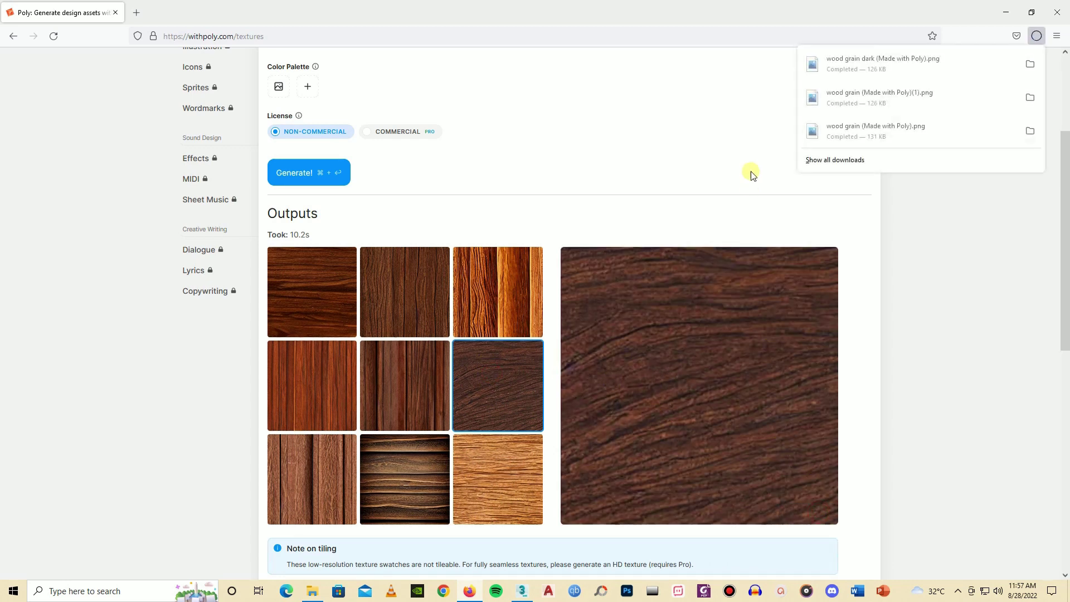
{"action": "left_click", "coordinate": [1034, 66]}
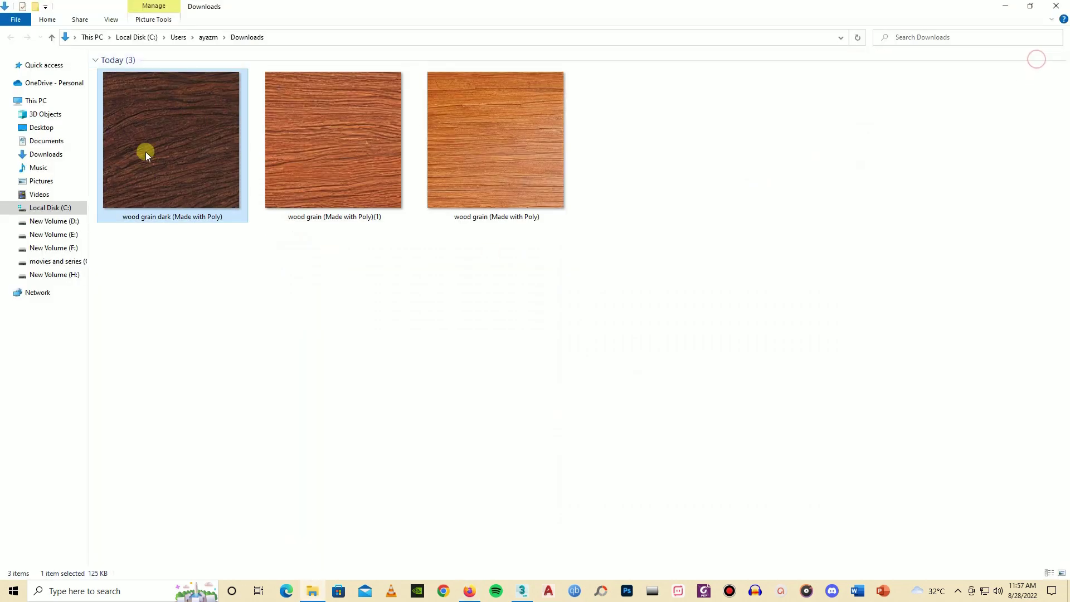
{"action": "left_click_drag", "start_coordinate": [172, 189], "coordinate": [764, 229]}
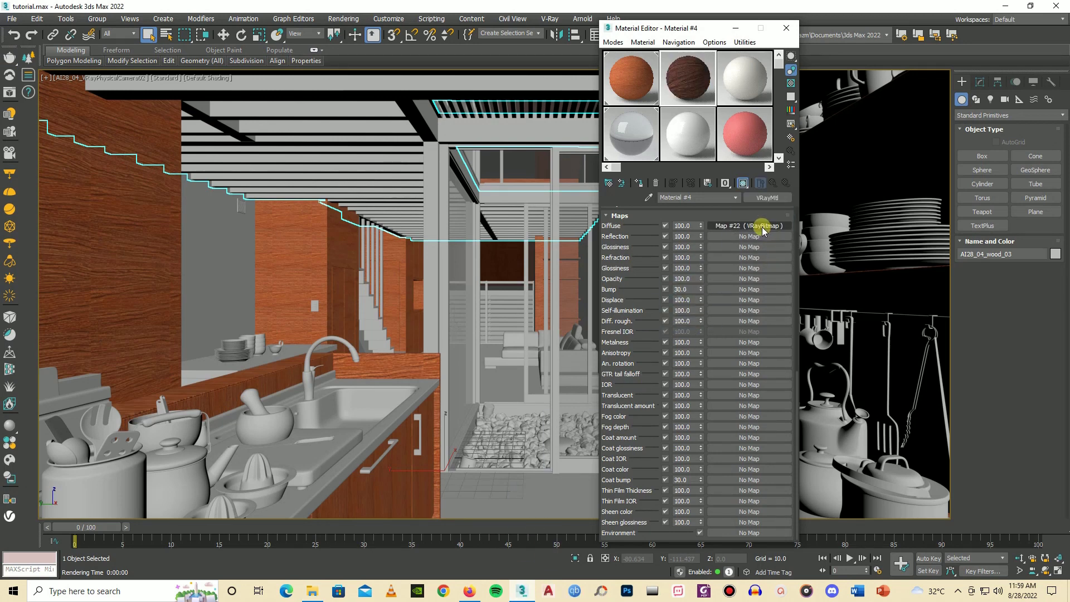
Apply the dark wood material to the ceiling and set its Diffuse bitmap's W angle to 90
{"action": "left_click_drag", "start_coordinate": [689, 82], "coordinate": [586, 303]}
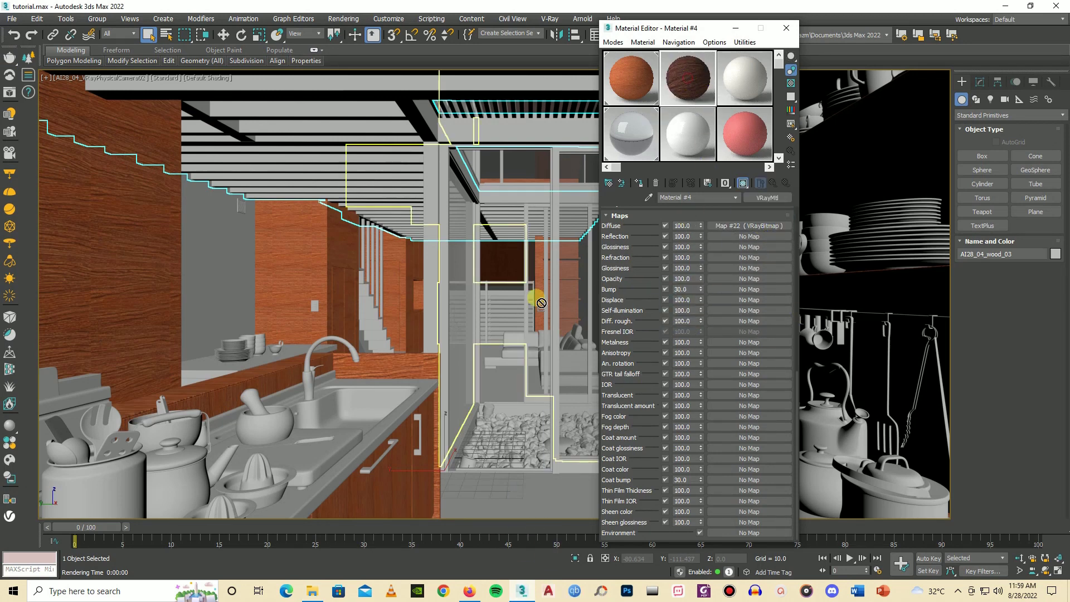
{"action": "left_click_drag", "start_coordinate": [210, 92], "coordinate": [262, 88]}
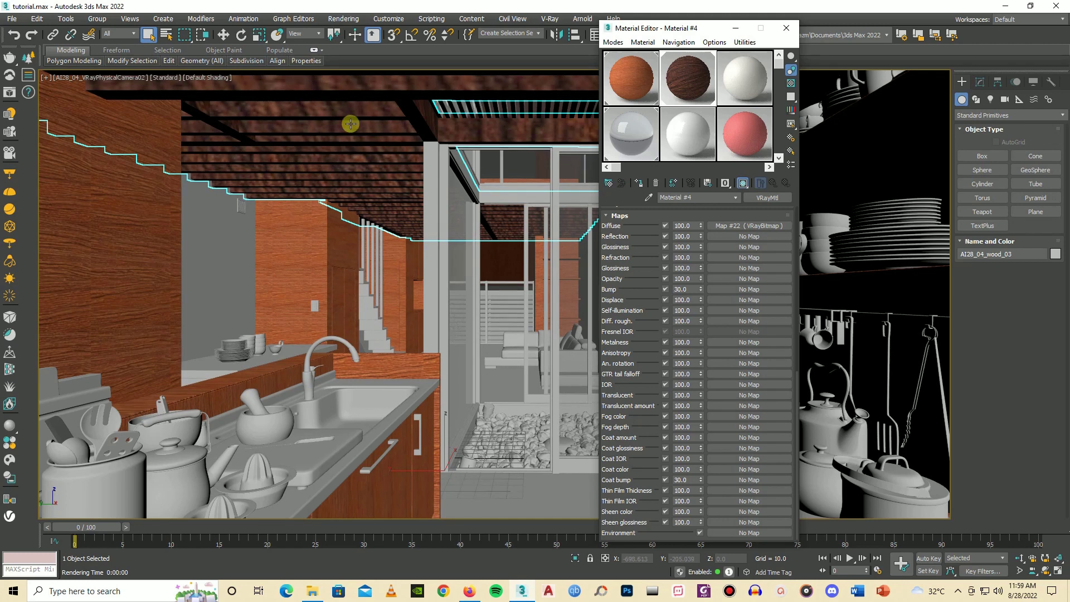
{"action": "left_click", "coordinate": [729, 226]}
{"action": "double_click", "coordinate": [762, 488]}
{"action": "type", "text": "90"}
{"action": "key", "text": "Return"}
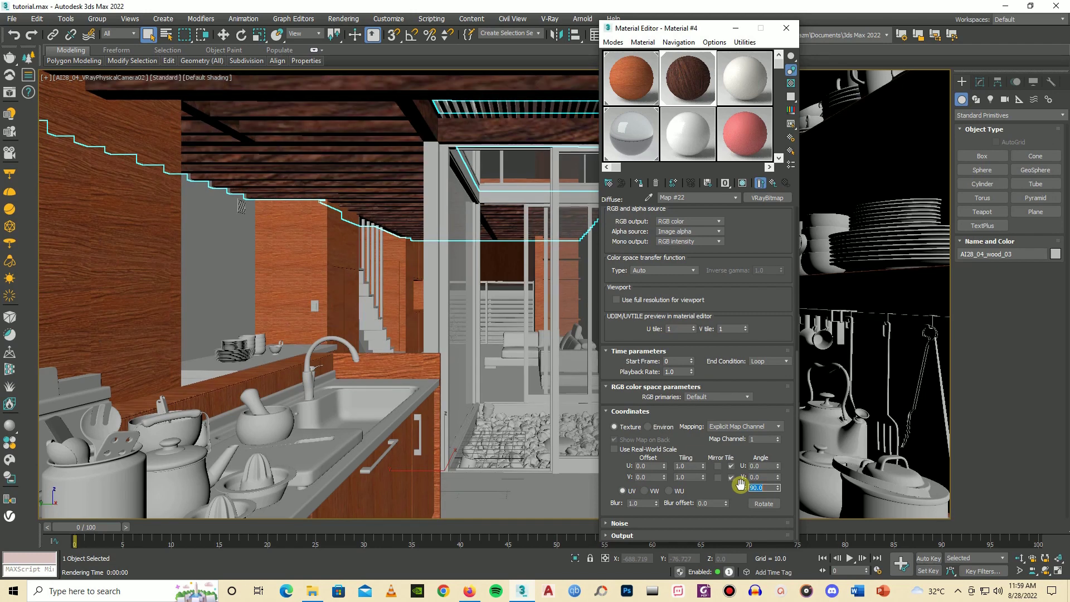
Set the dark wood bitmap's U and V tiling to 5 and move the Material Editor away from the ceiling view
{"action": "left_click_drag", "start_coordinate": [696, 466], "coordinate": [670, 465]}
{"action": "type", "text": "5"}
{"action": "key", "text": "Tab"}
{"action": "type", "text": "5"}
{"action": "key", "text": "Return"}
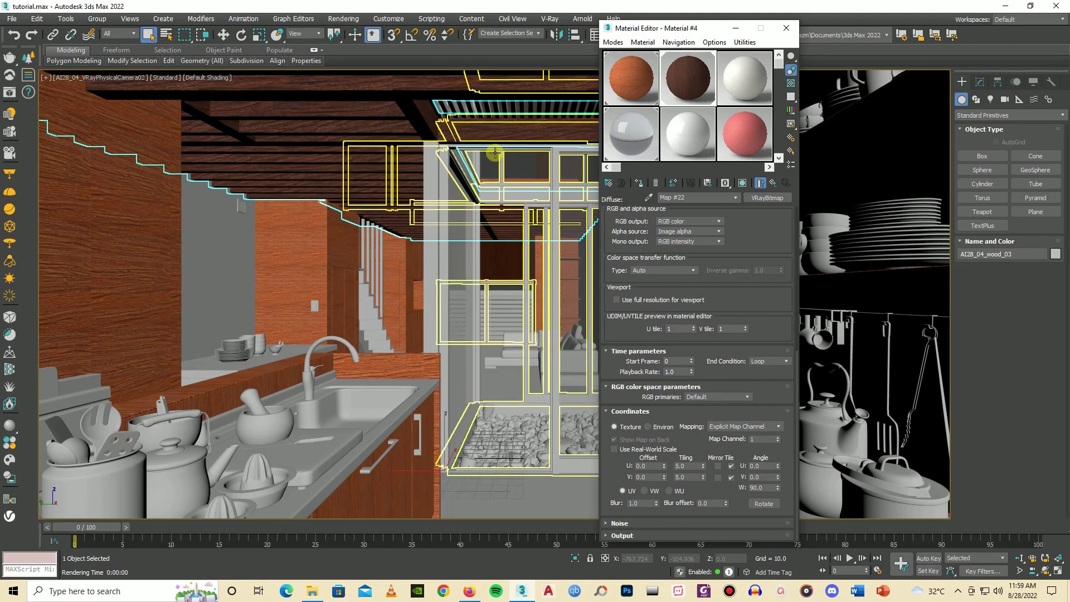
{"action": "left_click_drag", "start_coordinate": [669, 28], "coordinate": [785, 10]}
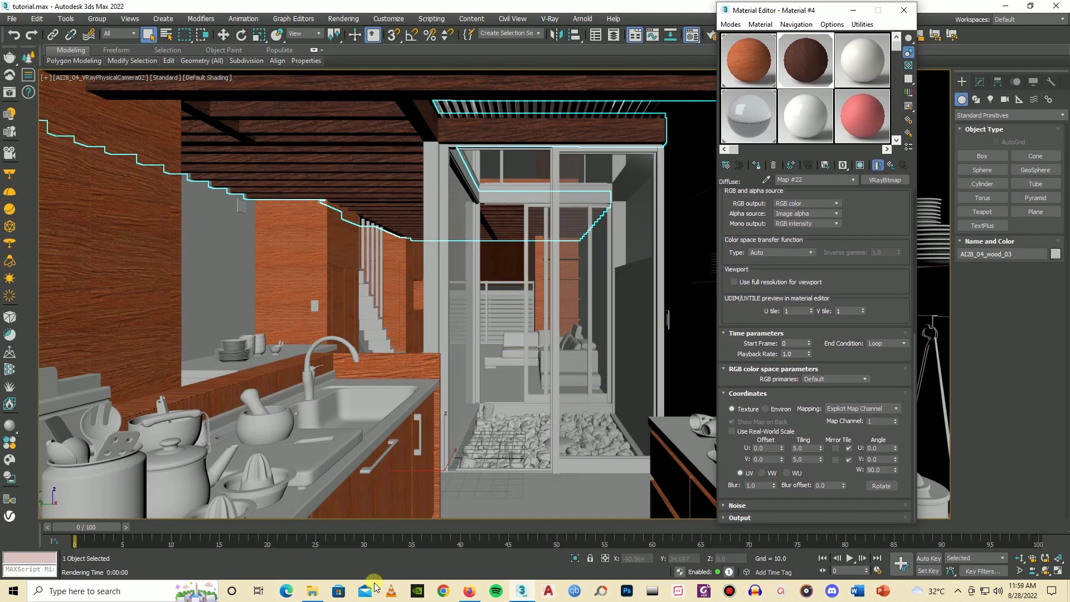
Switch to Firefox and generate textures from the prompt "wooden floor seamless"
{"action": "left_click", "coordinate": [469, 591]}
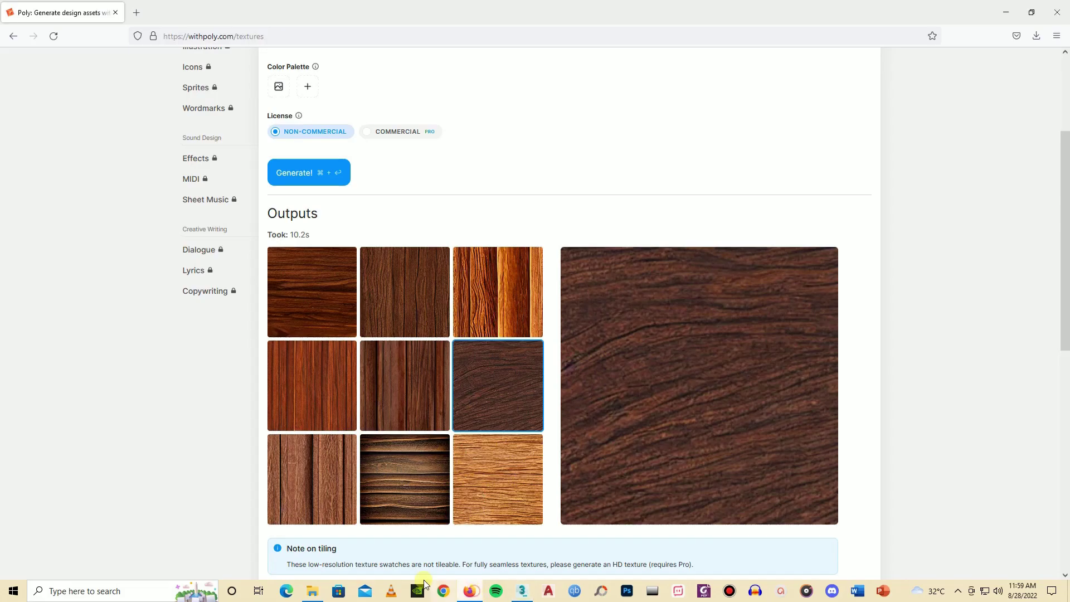
{"action": "scroll", "coordinate": [357, 159], "scroll_direction": "up", "scroll_amount": 3}
{"action": "left_click", "coordinate": [300, 191]}
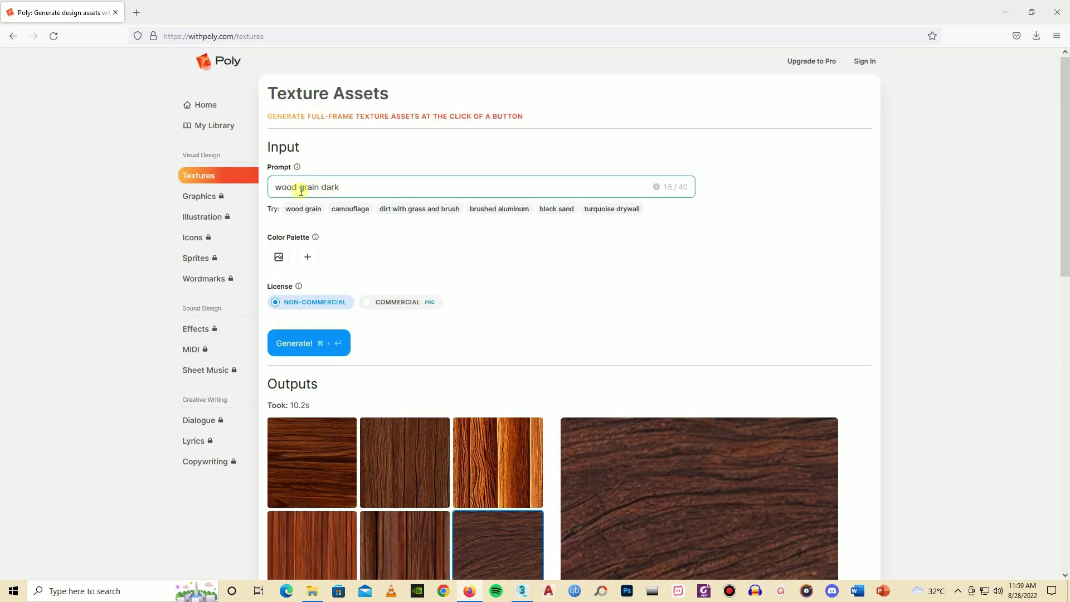
{"action": "left_click_drag", "start_coordinate": [299, 188], "coordinate": [351, 188]}
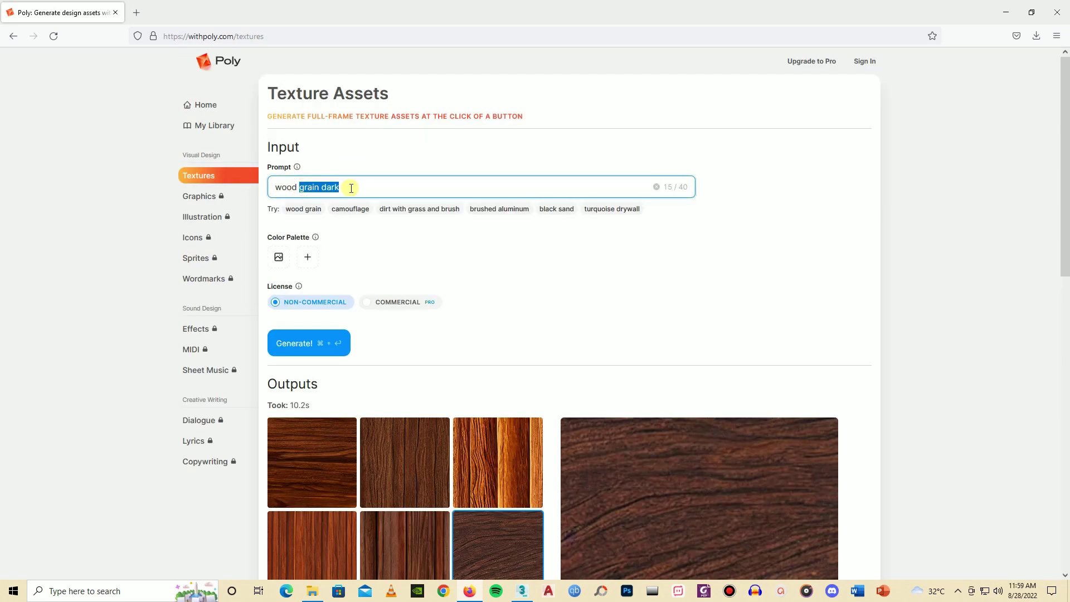
{"action": "key", "text": "BackSpace"}
{"action": "left_click", "coordinate": [300, 345]}
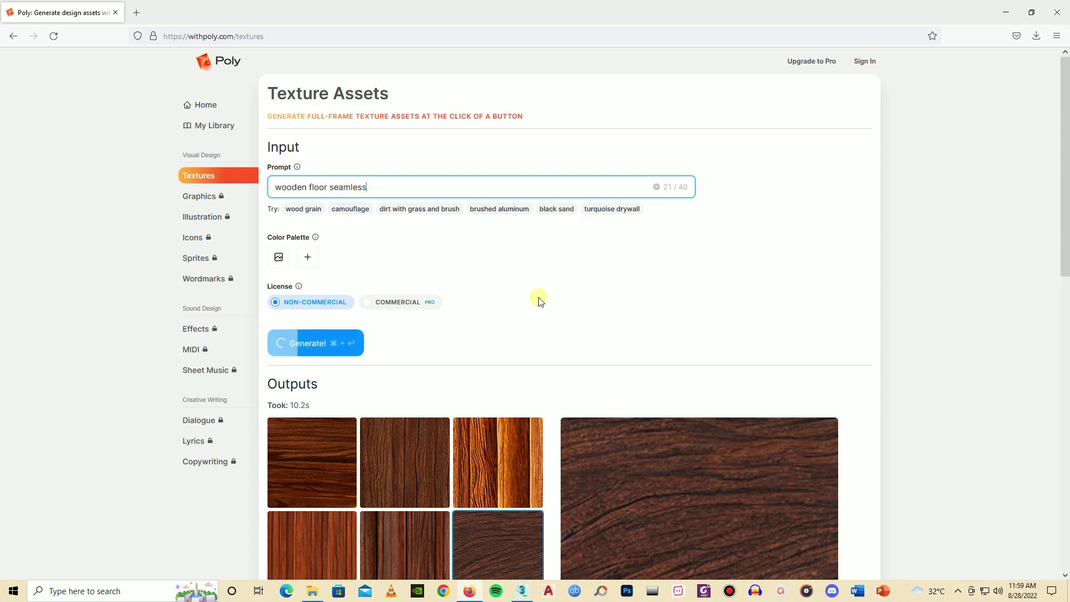
Download the dark brown plank texture at the end of the second row and show the file in its folder
{"action": "scroll", "coordinate": [526, 290], "scroll_direction": "down", "scroll_amount": 2}
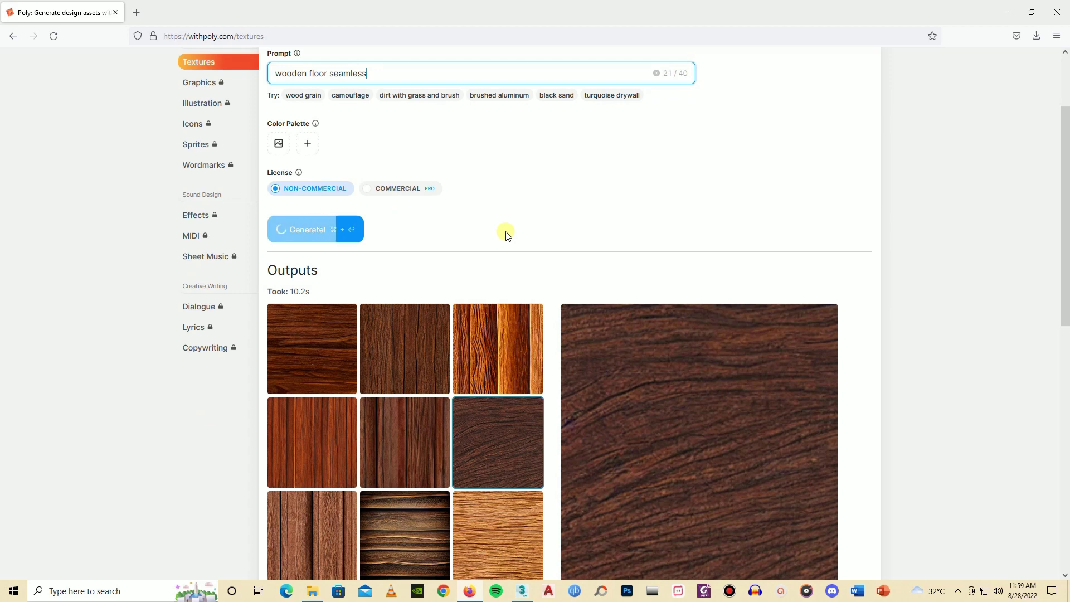
{"action": "scroll", "coordinate": [587, 210], "scroll_direction": "down", "scroll_amount": 2}
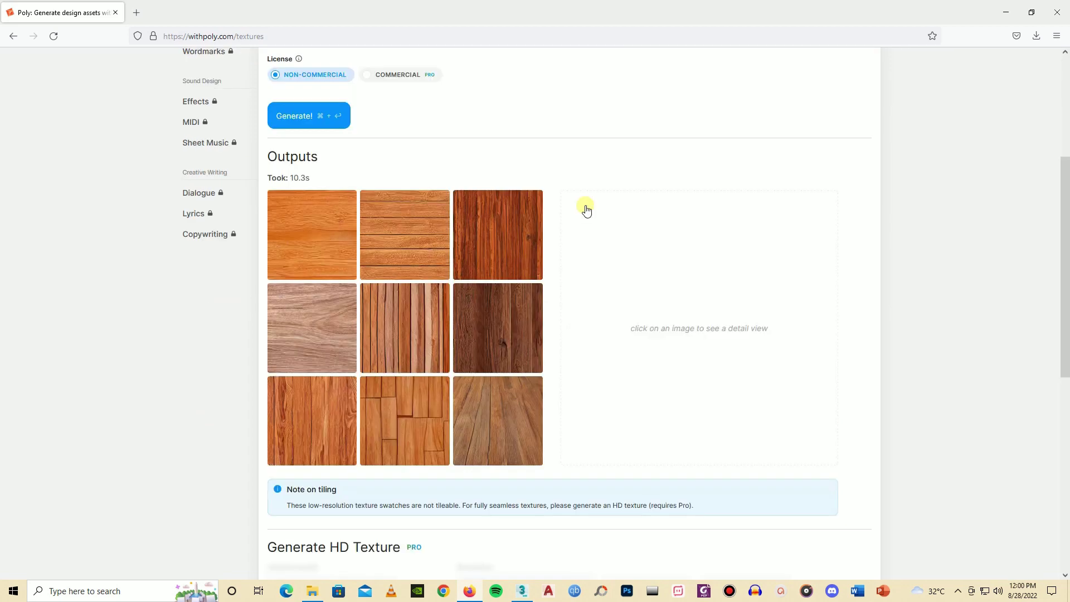
{"action": "left_click", "coordinate": [488, 335]}
{"action": "mouse_move", "coordinate": [667, 314]}
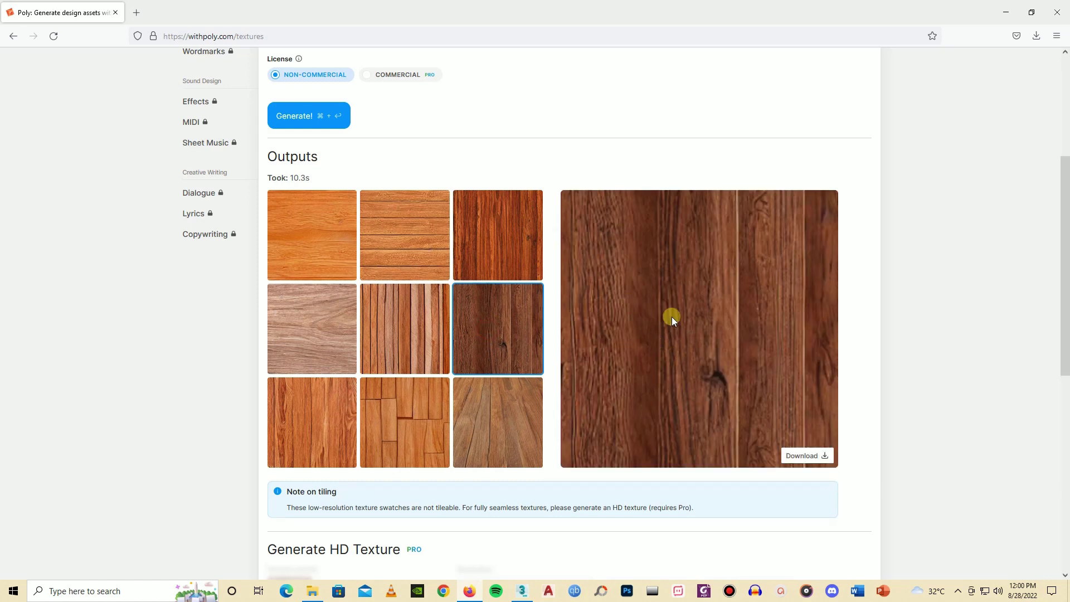
{"action": "left_click", "coordinate": [806, 455]}
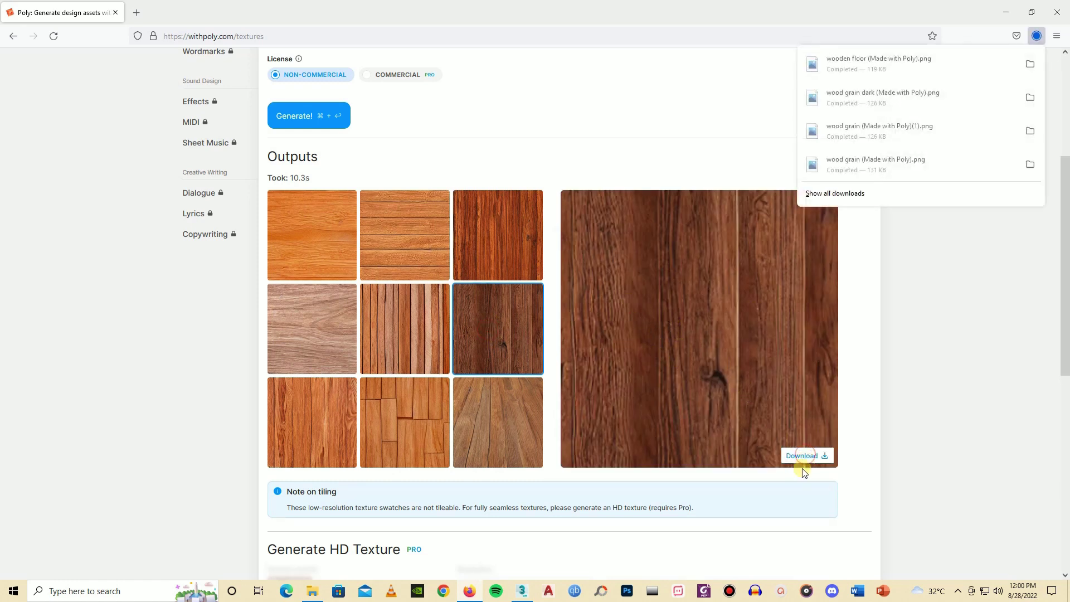
{"action": "left_click", "coordinate": [1031, 68]}
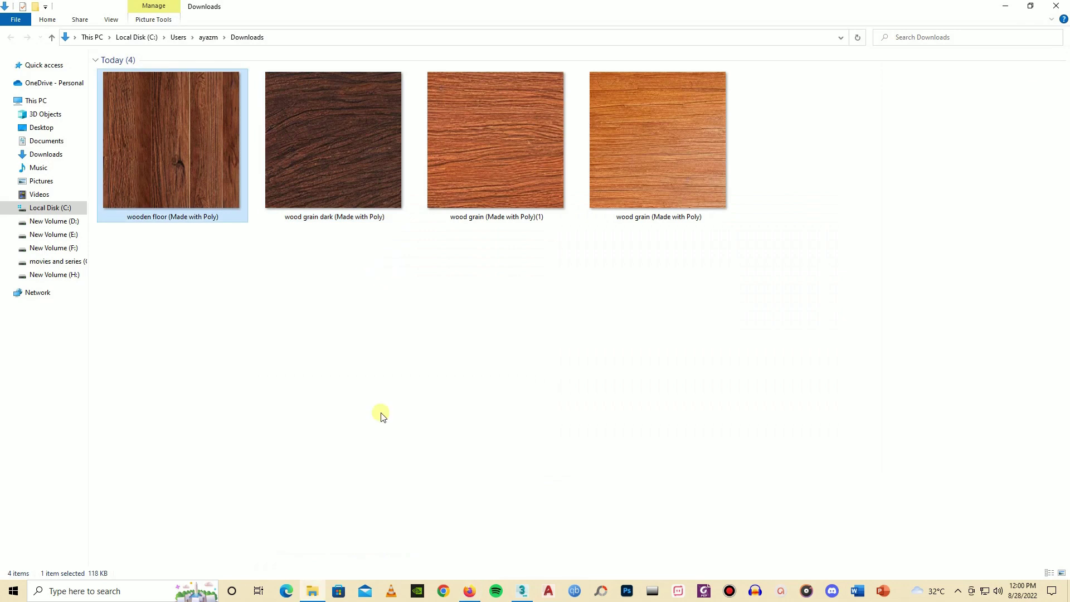
Switch to 3ds Max, turn the third sample slot into a VRayMtl, and load the wooden floor texture as its Diffuse map
{"action": "left_click", "coordinate": [519, 591]}
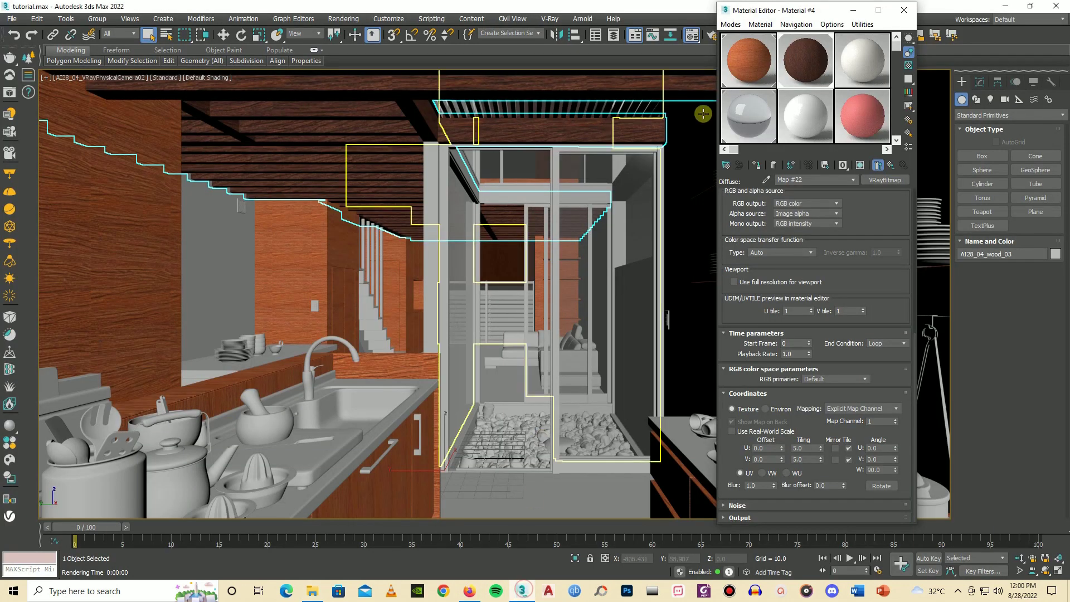
{"action": "left_click", "coordinate": [855, 74]}
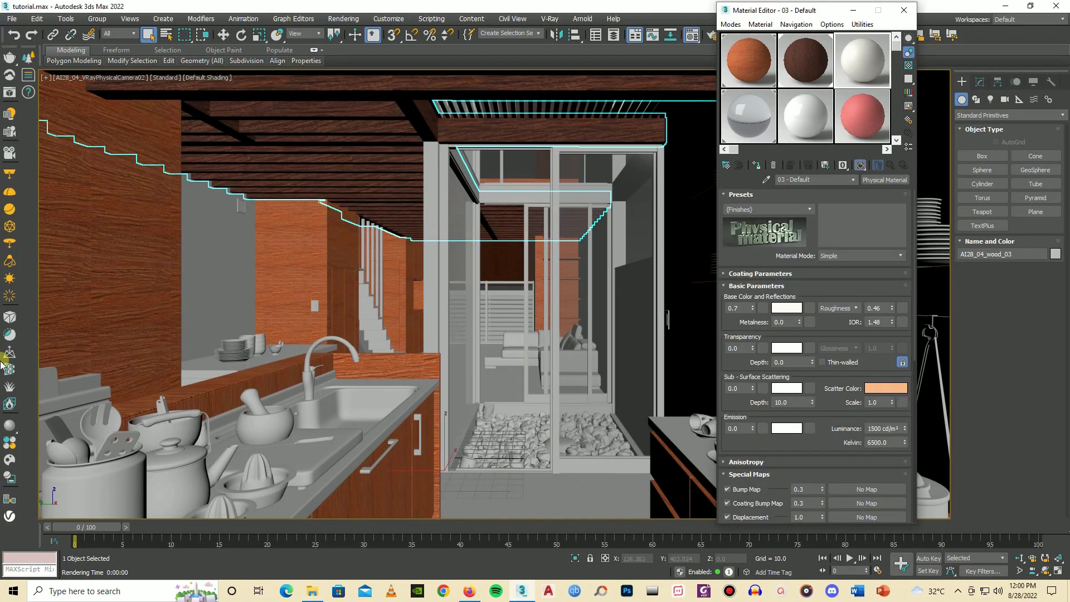
{"action": "left_click", "coordinate": [6, 426]}
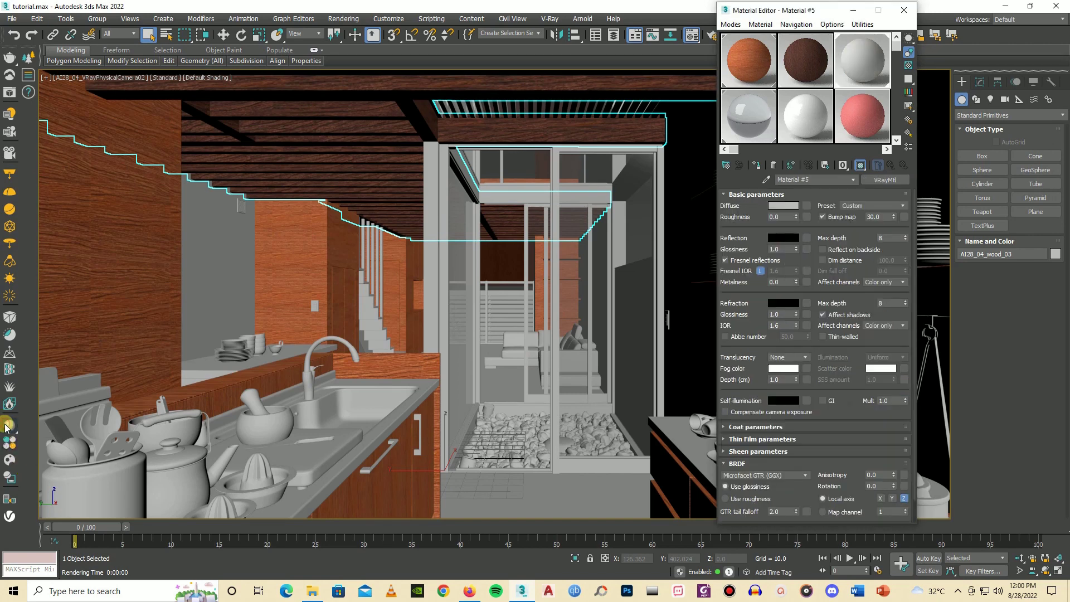
{"action": "left_click_drag", "start_coordinate": [915, 276], "coordinate": [908, 394]}
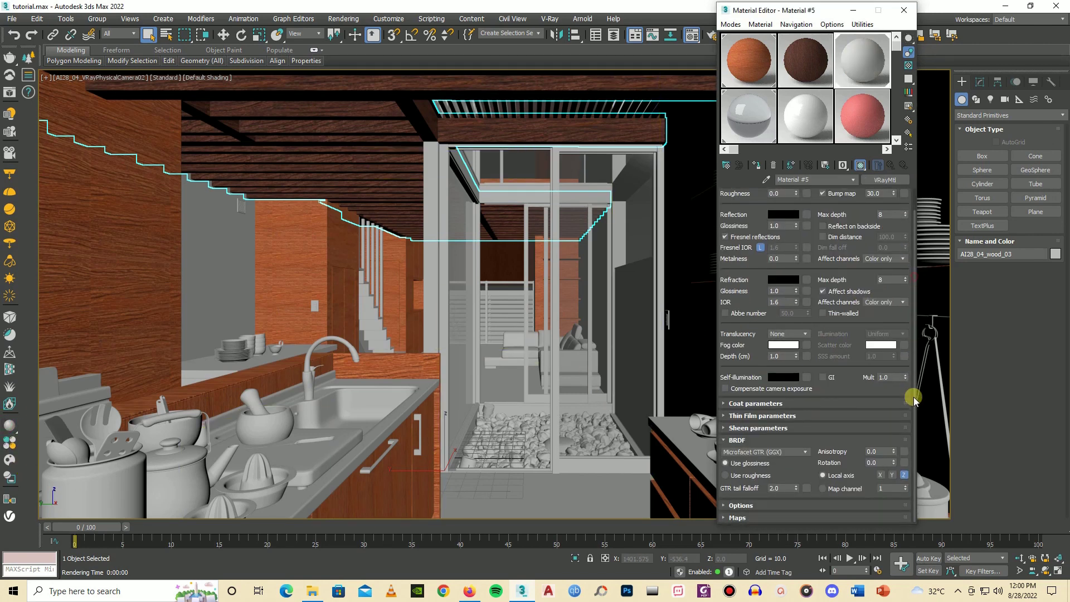
{"action": "left_click", "coordinate": [757, 518]}
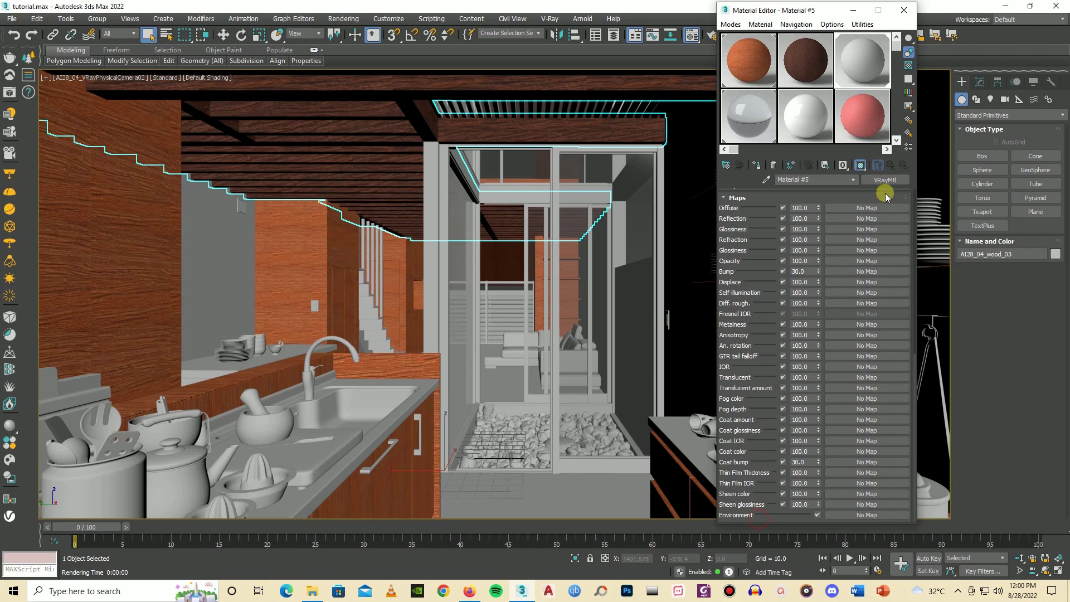
{"action": "left_click", "coordinate": [315, 592]}
{"action": "left_click_drag", "start_coordinate": [190, 183], "coordinate": [863, 209]}
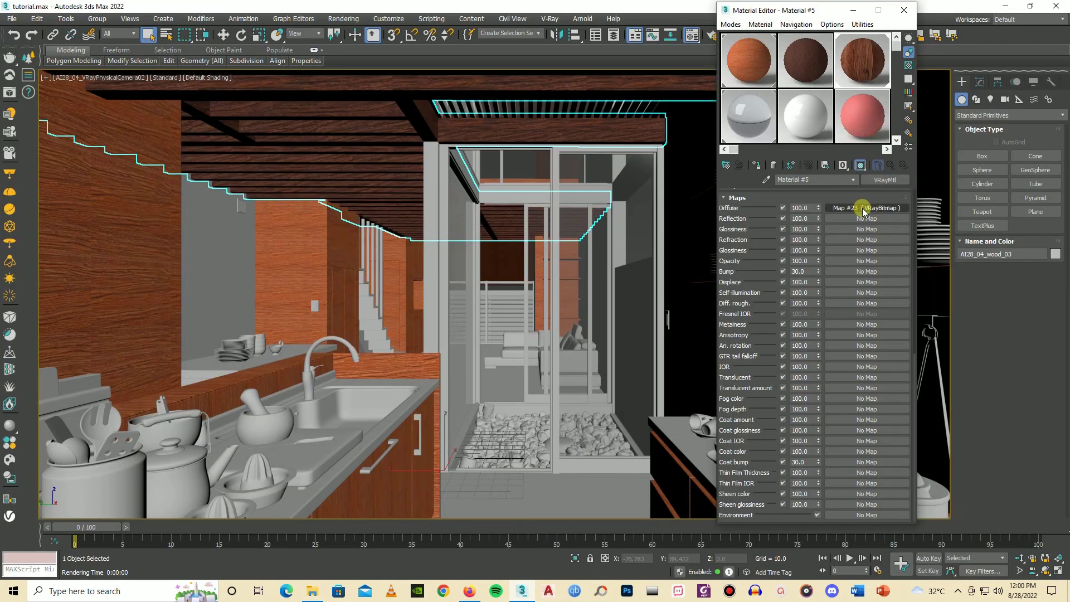
Apply the wooden floor material to the kitchen floor and set its diffuse bitmap's U tiling to 5
{"action": "left_click_drag", "start_coordinate": [860, 71], "coordinate": [541, 502]}
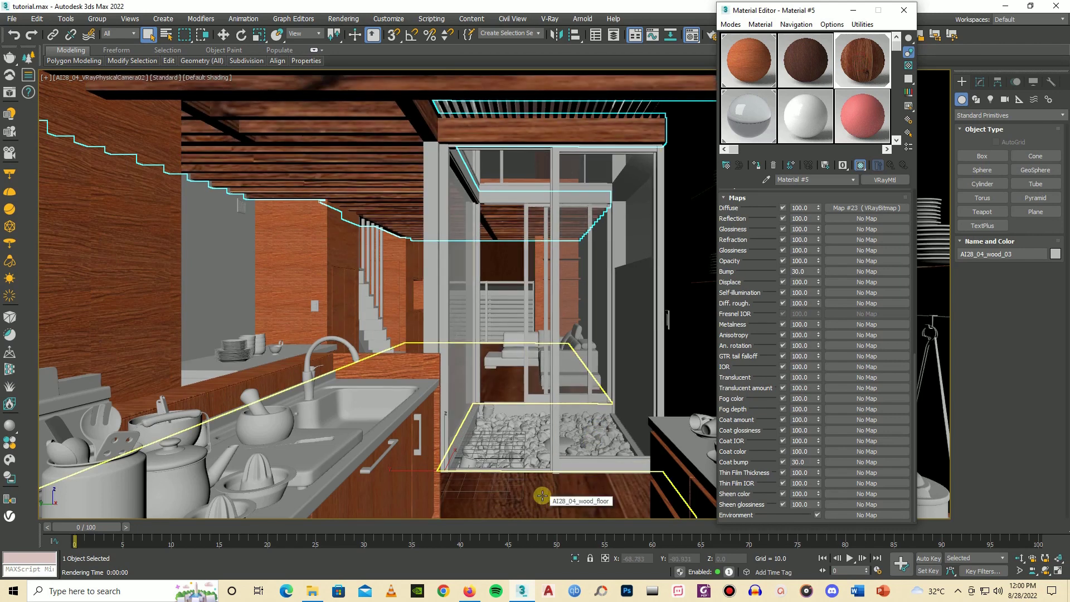
{"action": "left_click", "coordinate": [877, 208]}
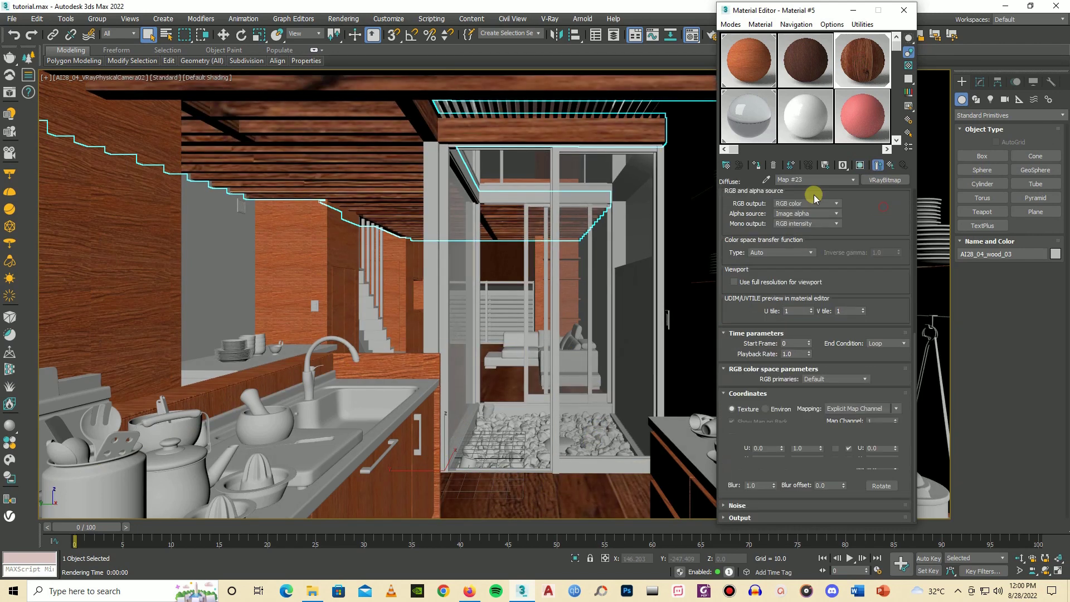
{"action": "left_click", "coordinate": [782, 513]}
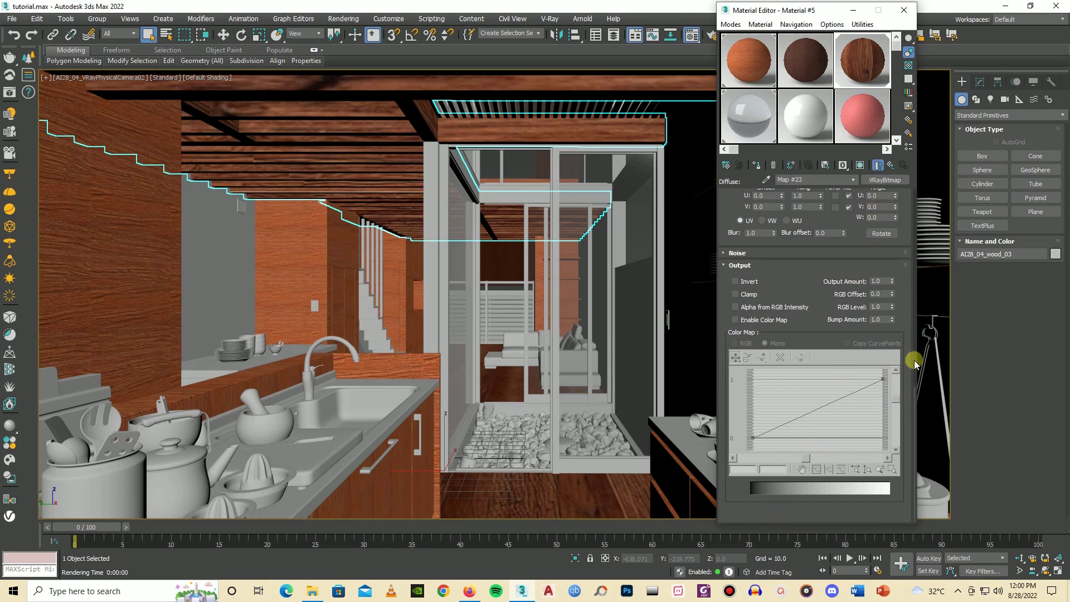
{"action": "left_click_drag", "start_coordinate": [913, 435], "coordinate": [910, 302]}
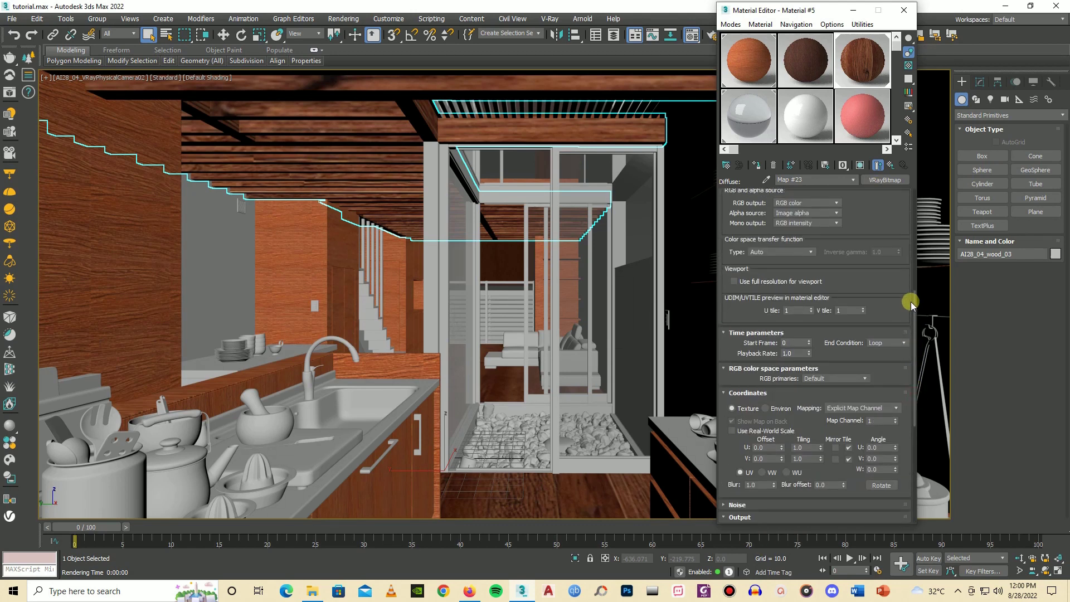
{"action": "double_click", "coordinate": [798, 447]}
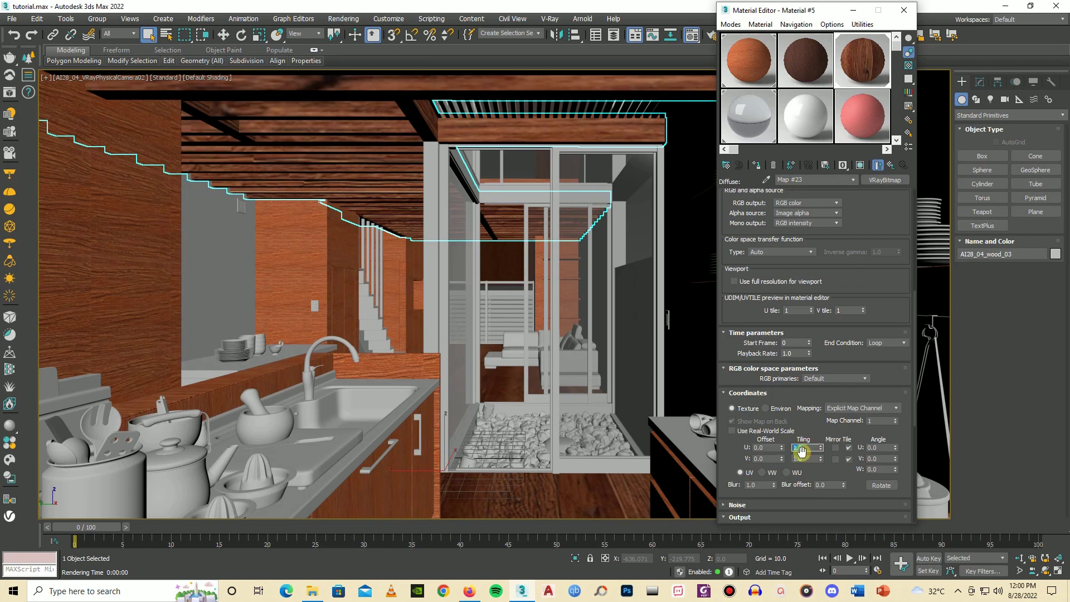
{"action": "type", "text": "5"}
{"action": "key", "text": "Return"}
Try a V tiling of 5 on the wooden floor bitmap, and set it back to 1
{"action": "double_click", "coordinate": [808, 459]}
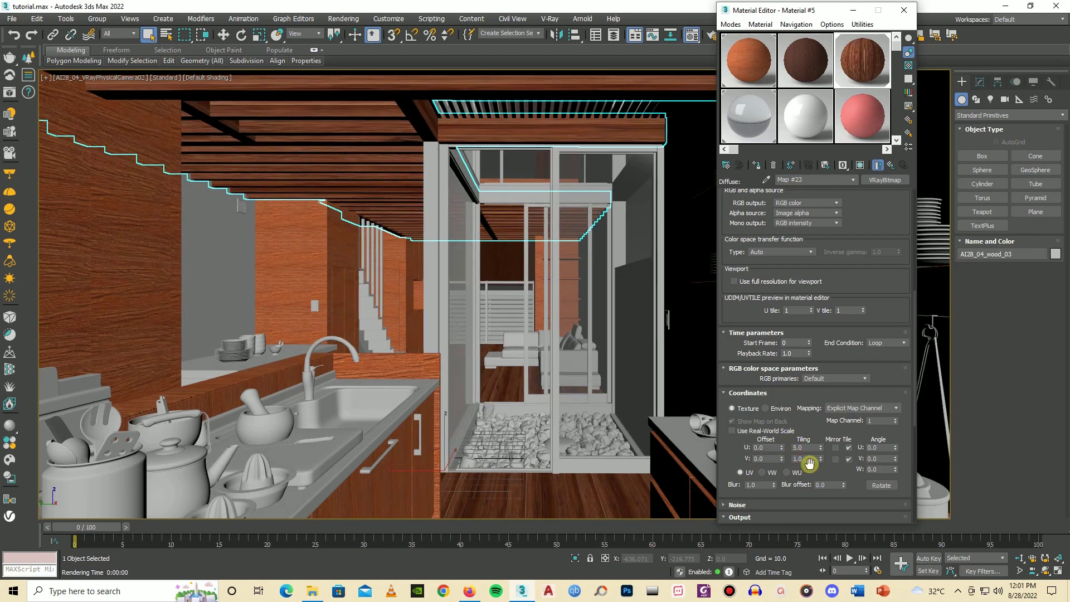
{"action": "type", "text": "5"}
{"action": "key", "text": "Return"}
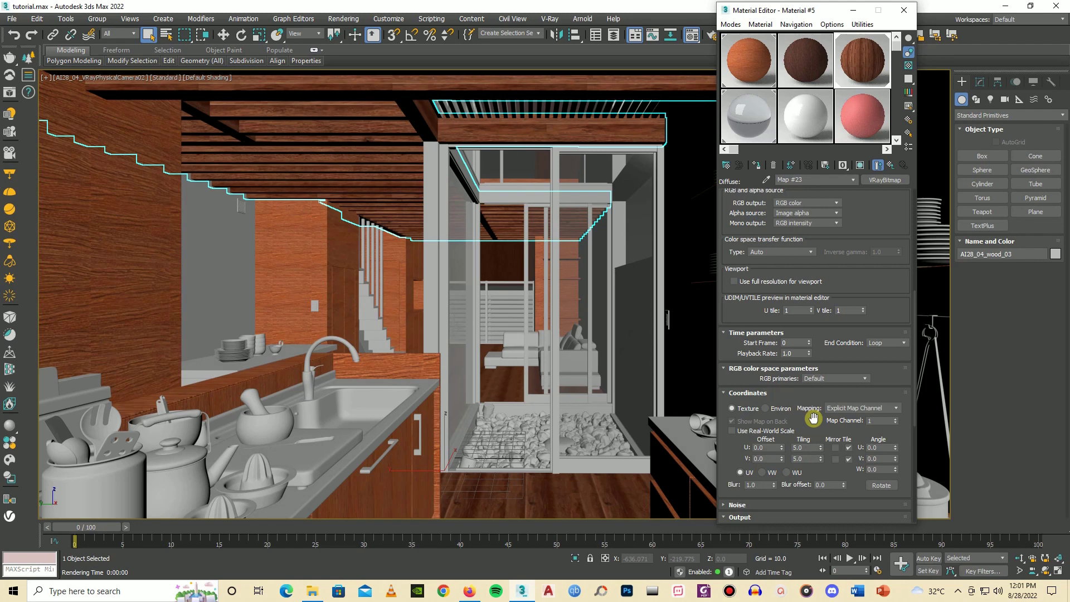
{"action": "double_click", "coordinate": [801, 458]}
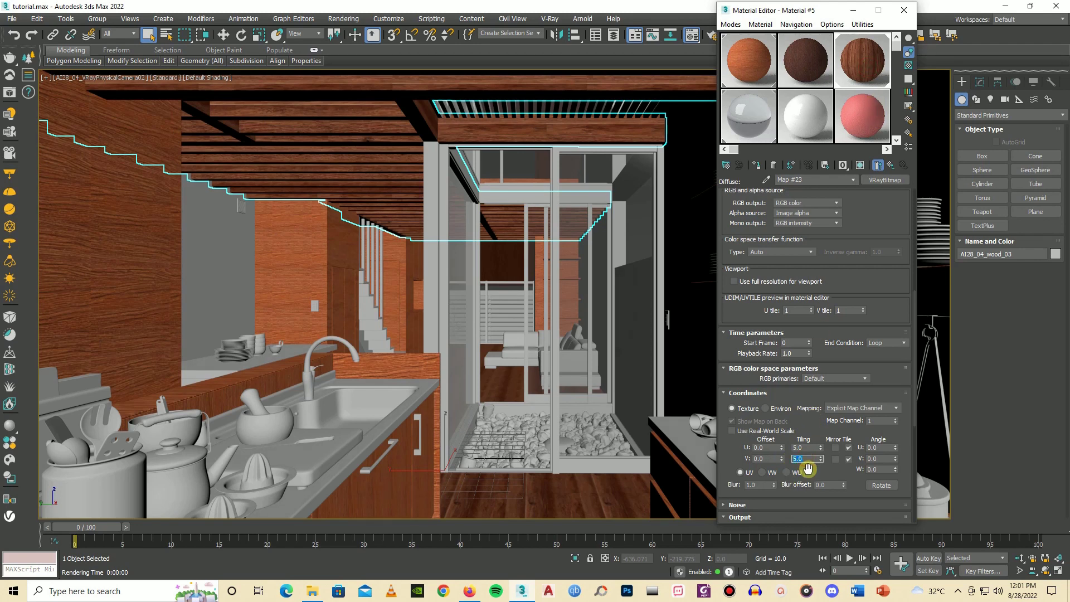
{"action": "type", "text": "1"}
{"action": "key", "text": "Return"}
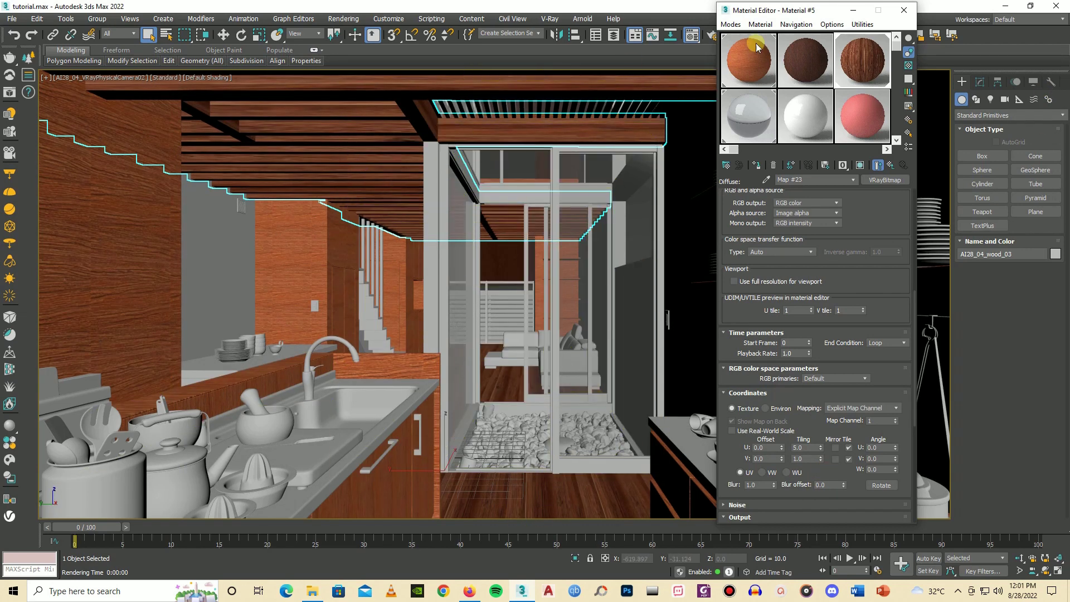
Close the Material Editor, render the camera view with V-Ray to check the wood textures, and close the frame buffer
{"action": "left_click", "coordinate": [903, 17]}
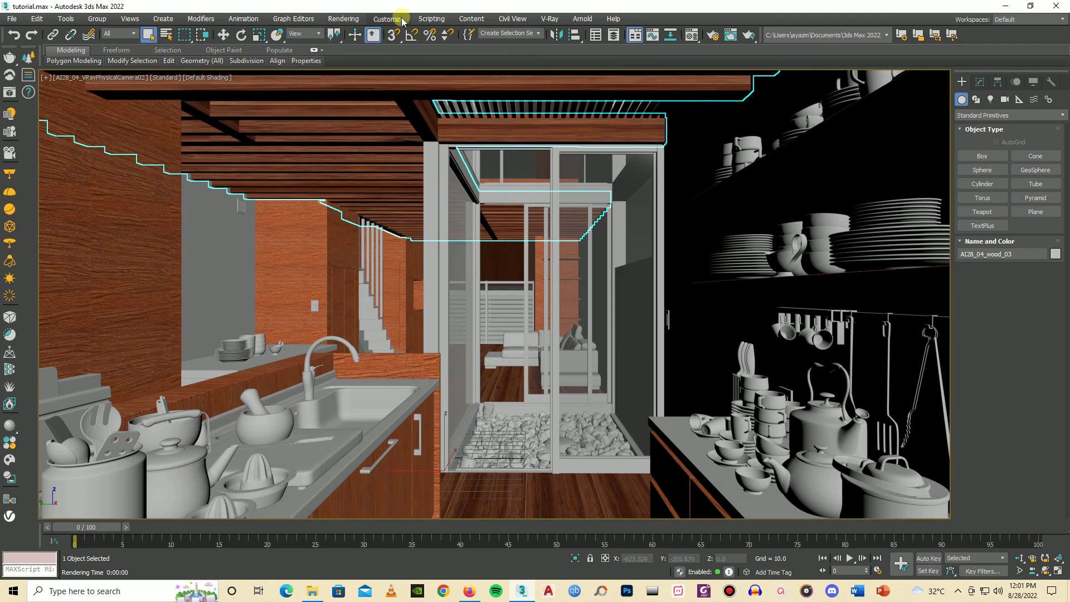
{"action": "left_click", "coordinate": [342, 19]}
{"action": "left_click", "coordinate": [357, 32]}
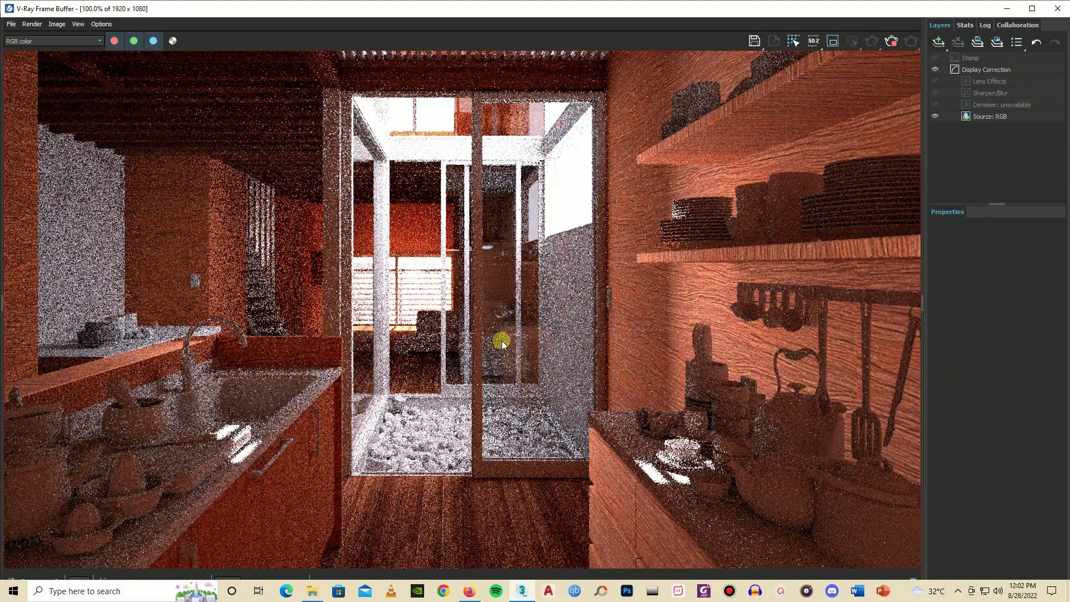
{"action": "left_click", "coordinate": [1058, 10]}
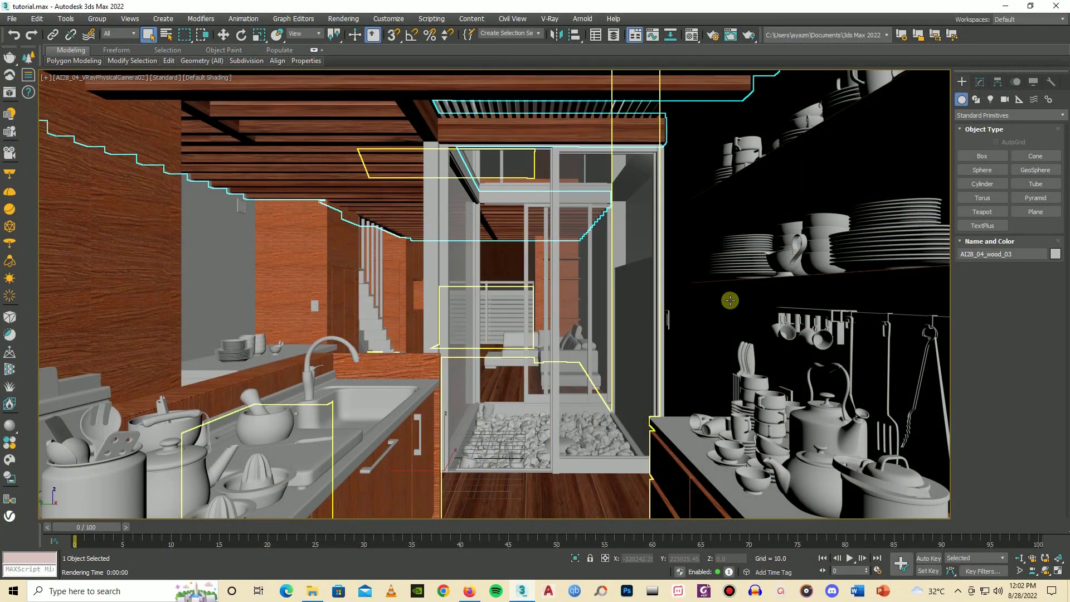
Reopen the Material Editor, apply the dark wood material to the staircase, and hide the window glass object
{"action": "key", "text": "m"}
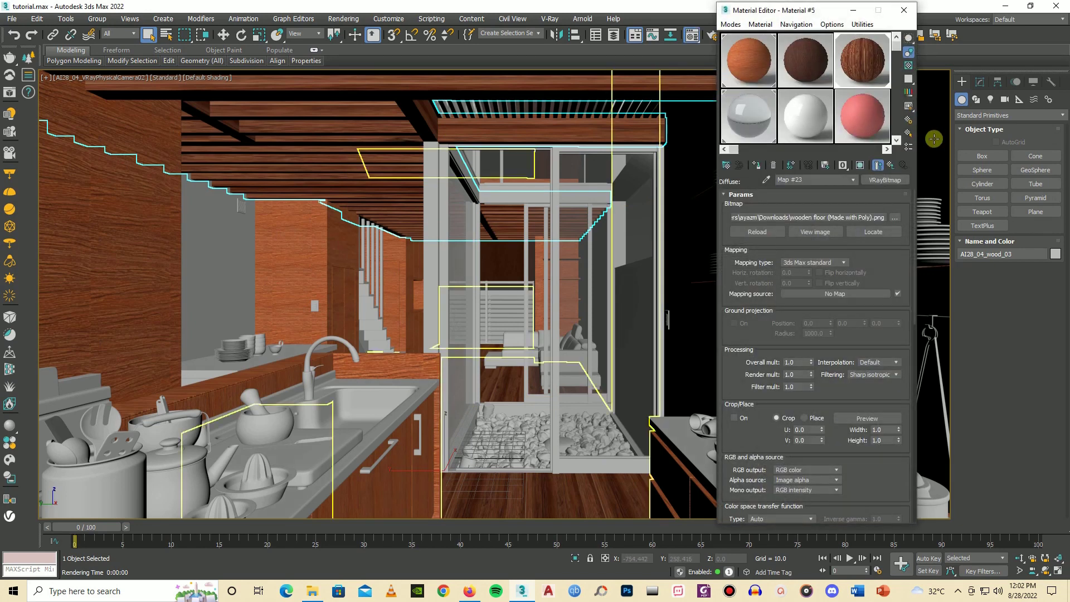
{"action": "left_click_drag", "start_coordinate": [802, 60], "coordinate": [503, 301]}
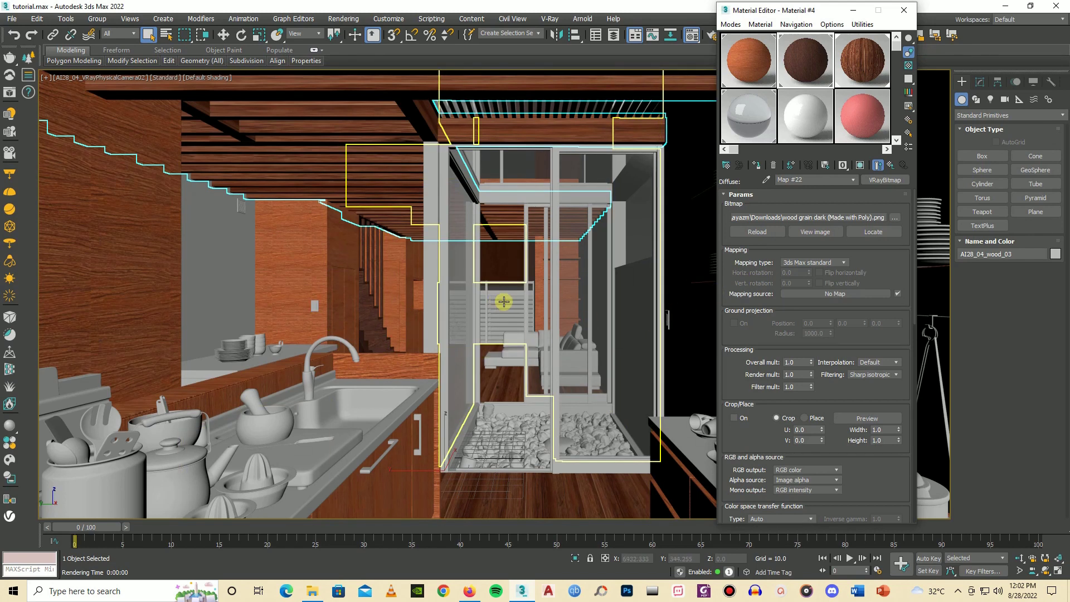
{"action": "left_click_drag", "start_coordinate": [511, 338], "coordinate": [511, 300]}
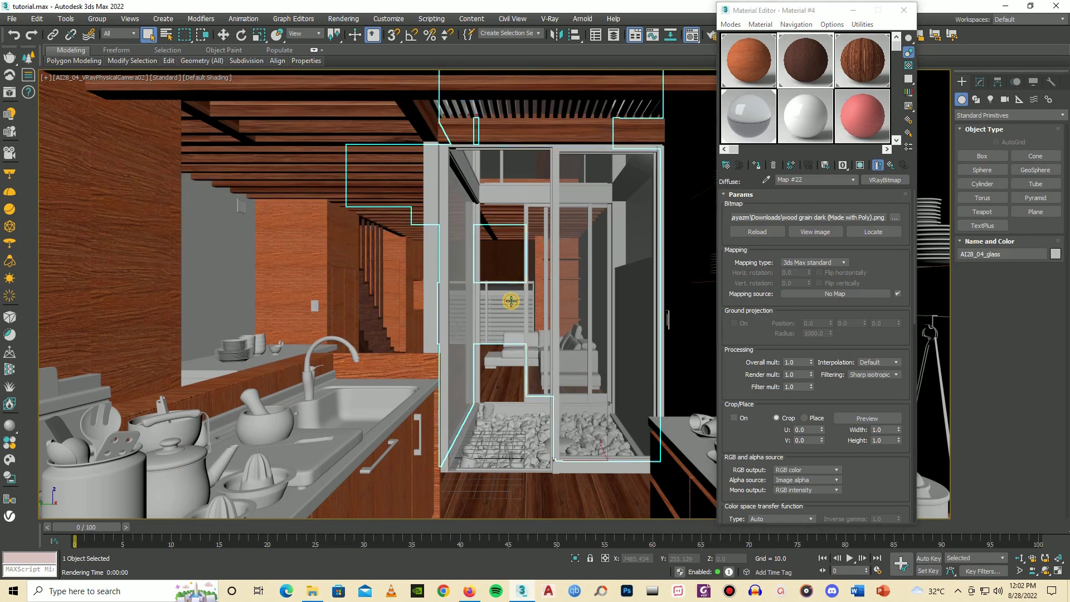
{"action": "right_click", "coordinate": [597, 336]}
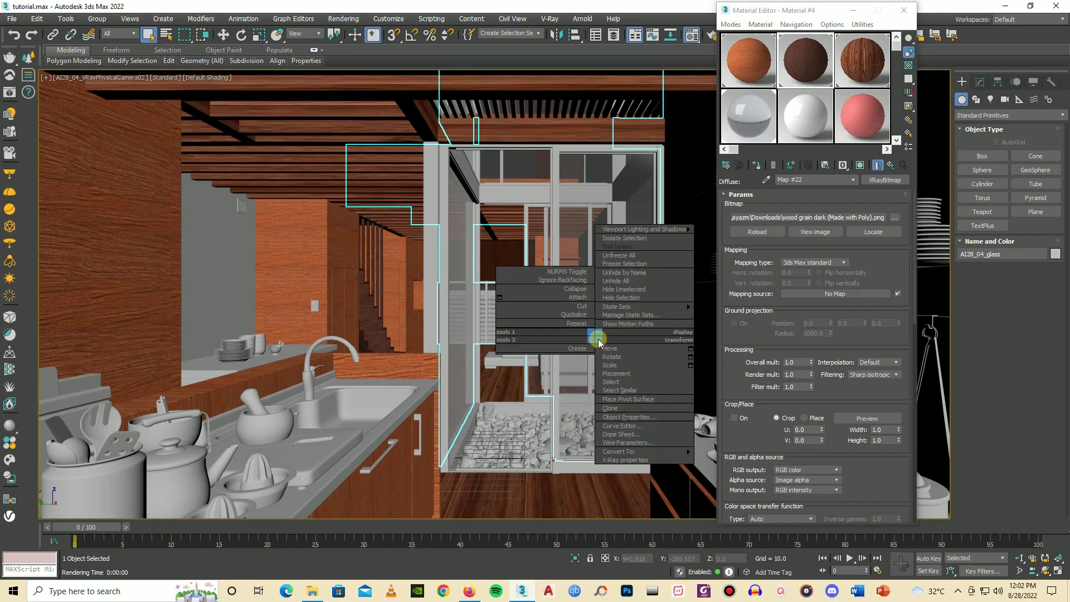
{"action": "left_click", "coordinate": [620, 299]}
Apply the dark wood material to the slatted railing and pillars object behind the windows
{"action": "left_click", "coordinate": [505, 307]}
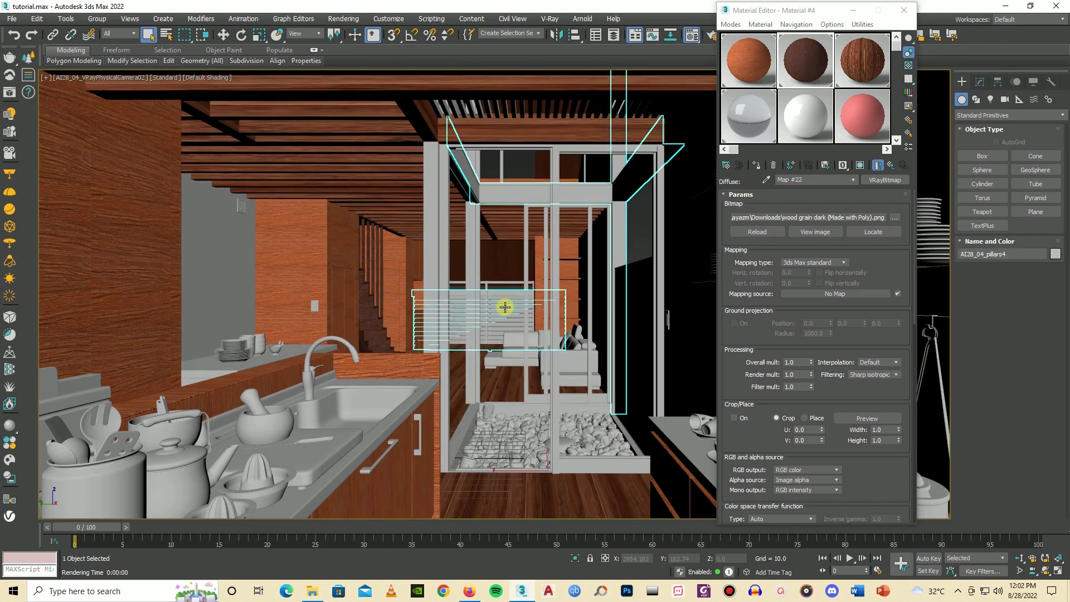
{"action": "left_click_drag", "start_coordinate": [818, 56], "coordinate": [502, 307]}
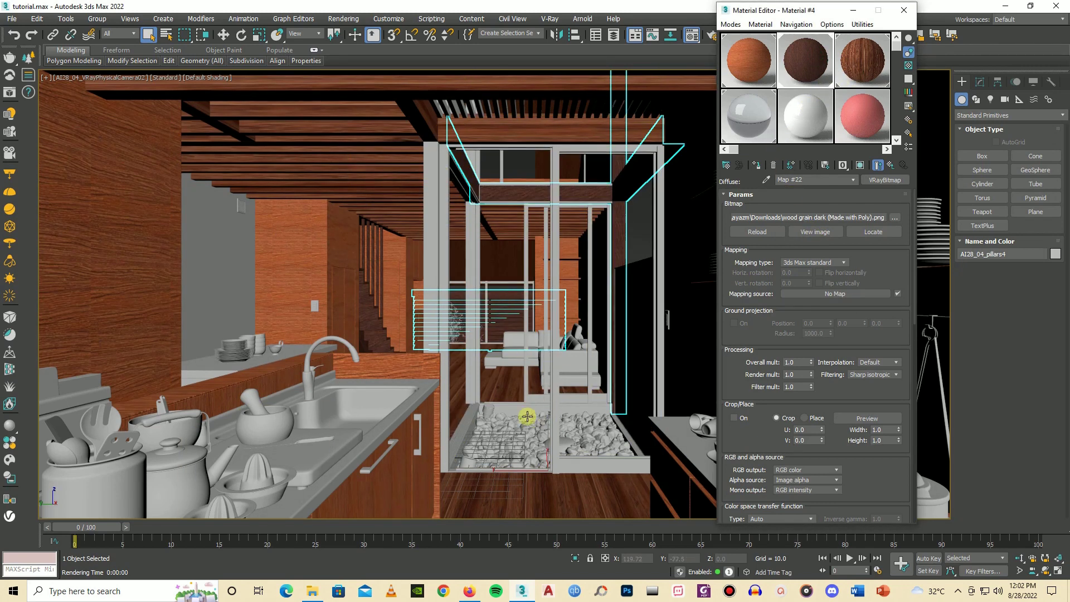
{"action": "left_click", "coordinate": [507, 284]}
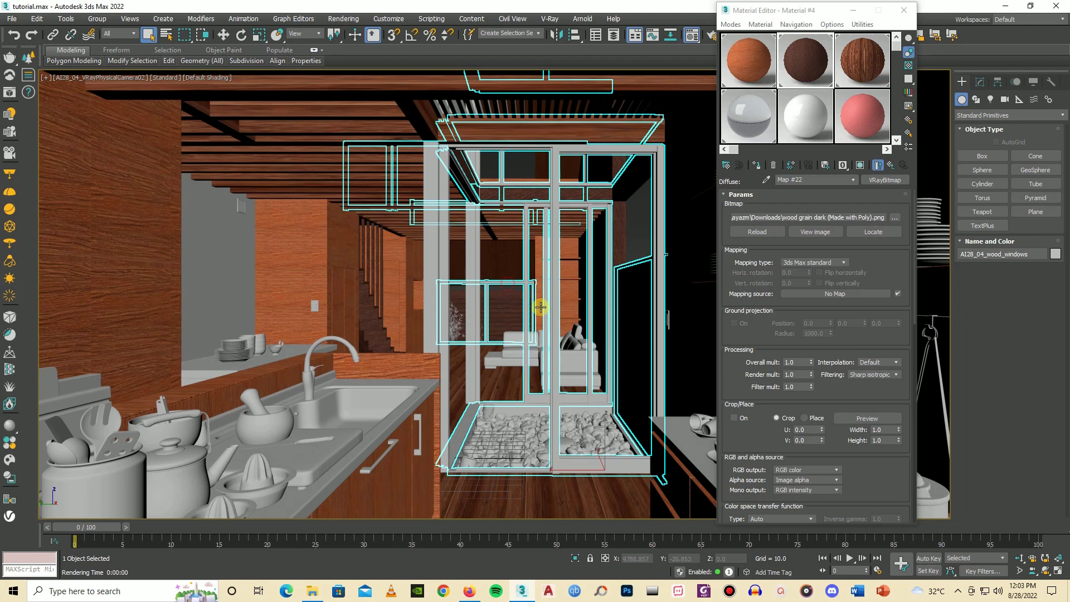
{"action": "left_click", "coordinate": [590, 361]}
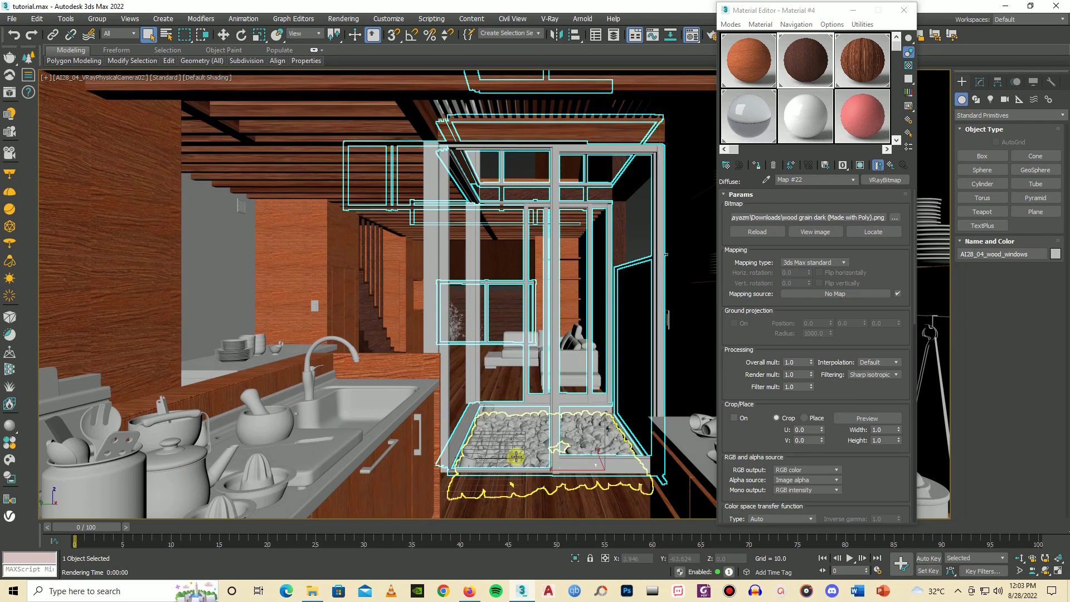
Select the sink countertop, replace the Ceramic sample slot with a VRayMtl, and show its Maps settings
{"action": "left_click", "coordinate": [350, 459]}
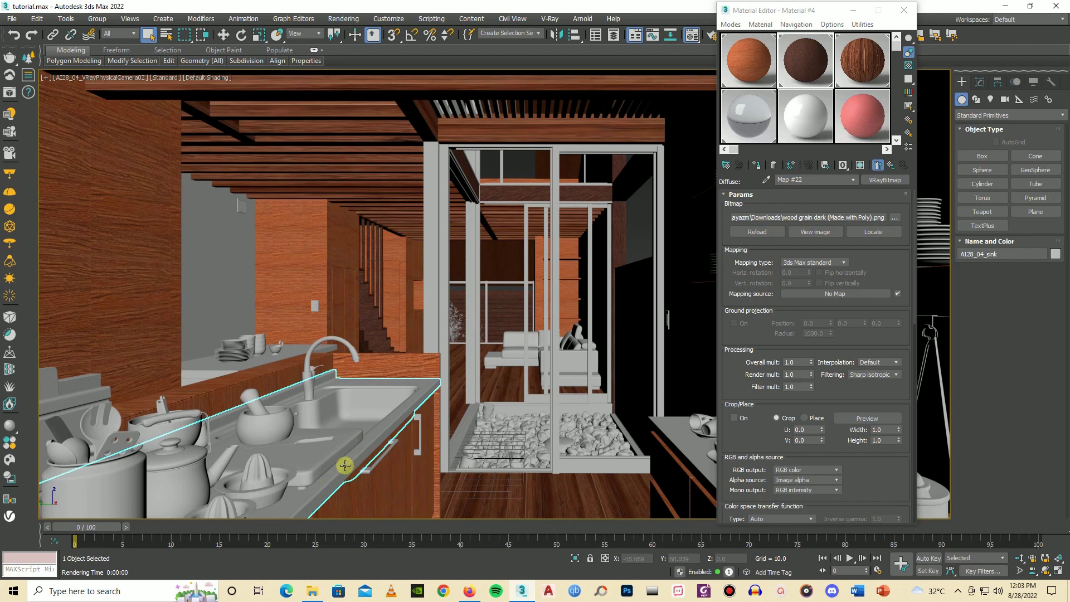
{"action": "left_click", "coordinate": [740, 123]}
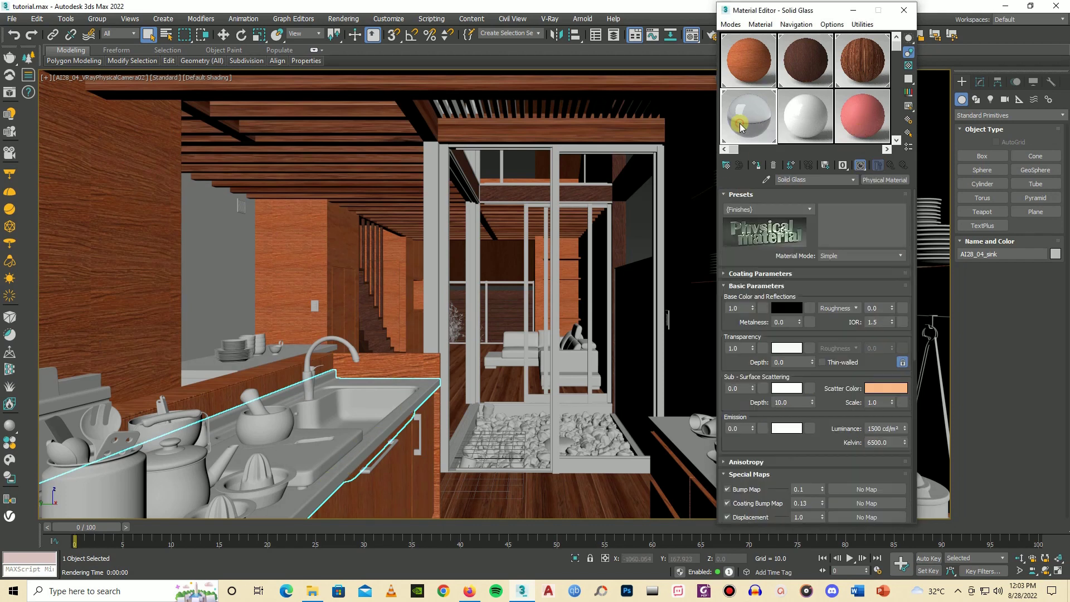
{"action": "left_click", "coordinate": [789, 128]}
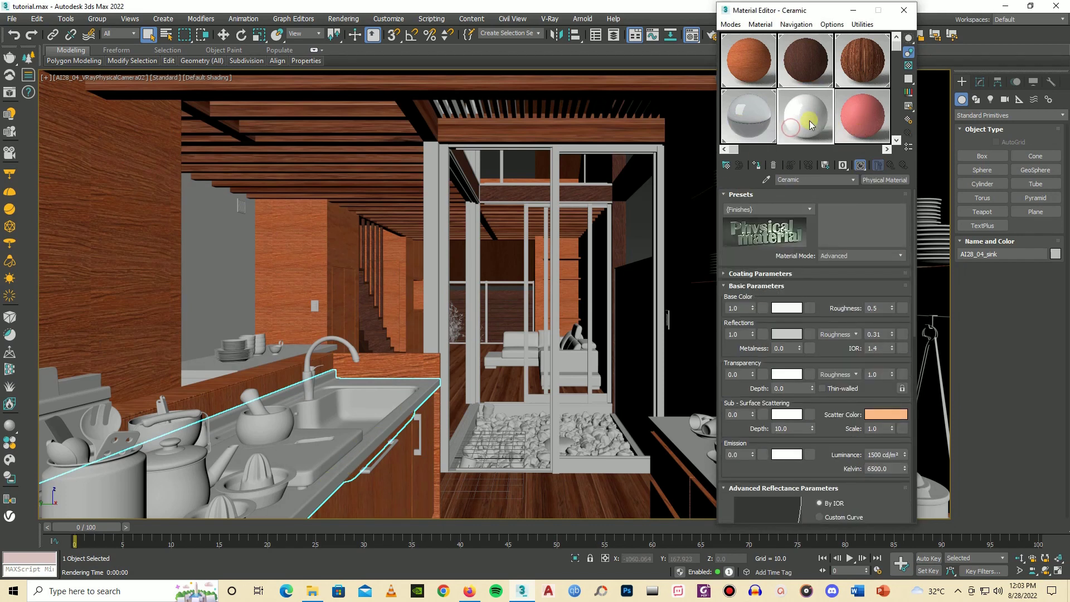
{"action": "left_click", "coordinate": [10, 427]}
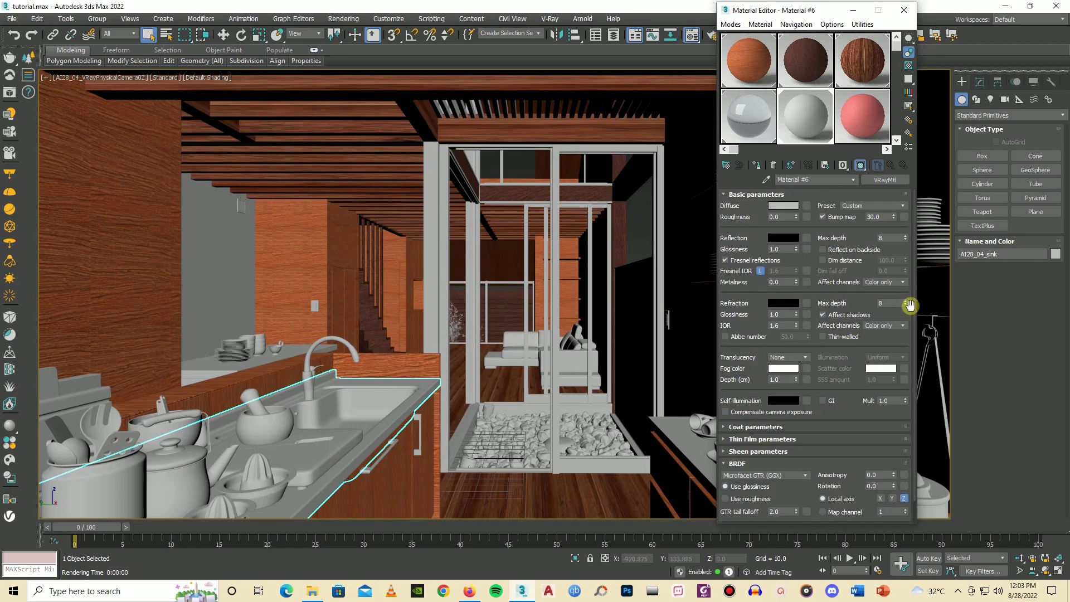
{"action": "scroll", "coordinate": [910, 306], "scroll_direction": "down", "scroll_amount": 2}
{"action": "left_click", "coordinate": [769, 518]}
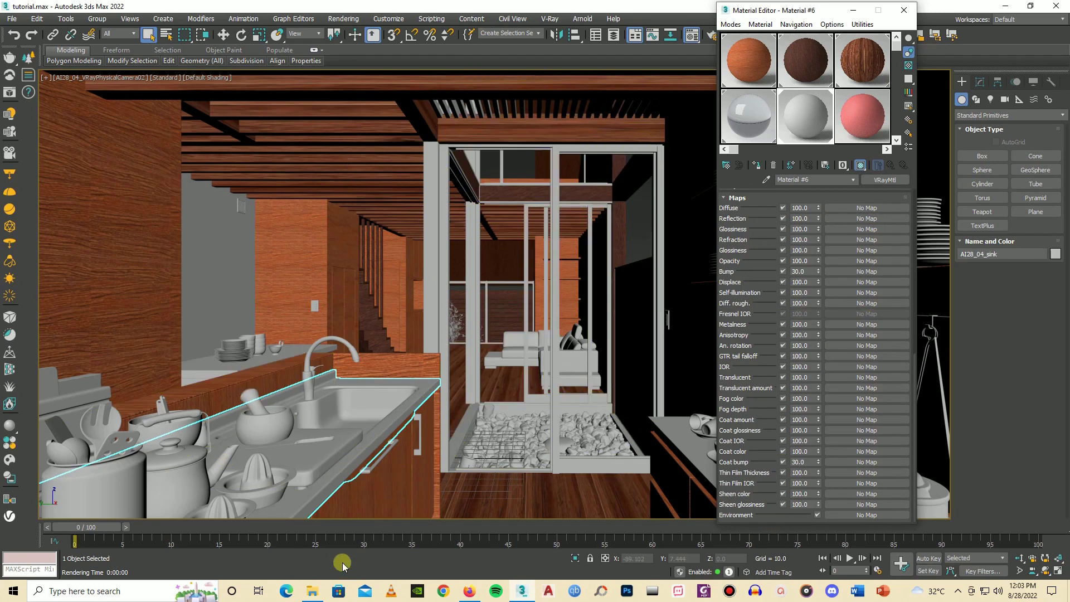
Switch to Firefox and generate textures from the prompt "white marble"
{"action": "left_click", "coordinate": [469, 591]}
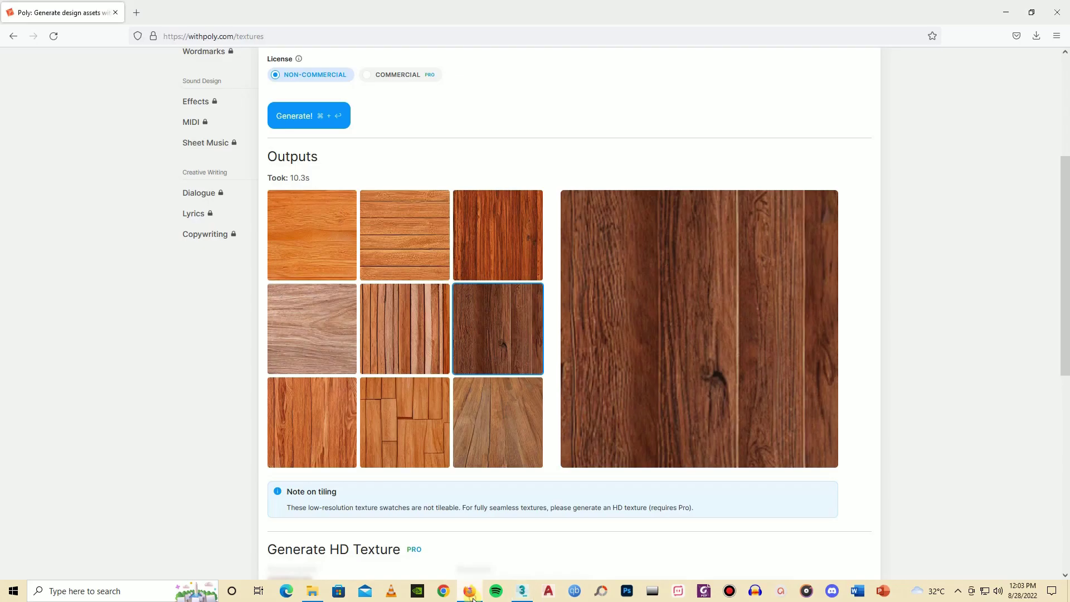
{"action": "scroll", "coordinate": [303, 150], "scroll_direction": "up", "scroll_amount": 4}
{"action": "left_click_drag", "start_coordinate": [336, 184], "coordinate": [250, 184]}
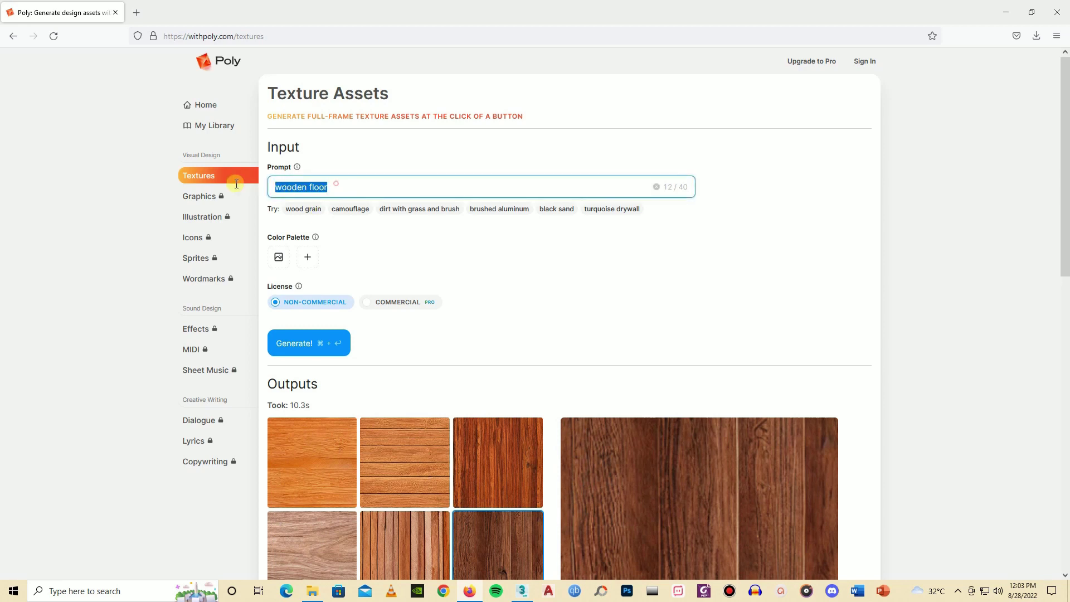
{"action": "type", "text": "white marble"}
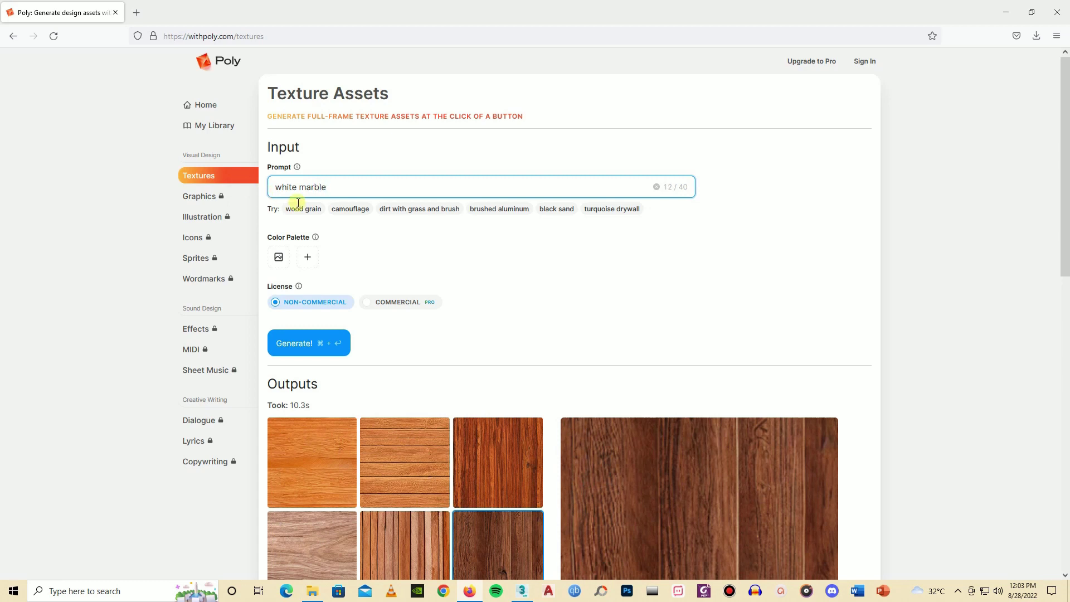
{"action": "left_click", "coordinate": [294, 342]}
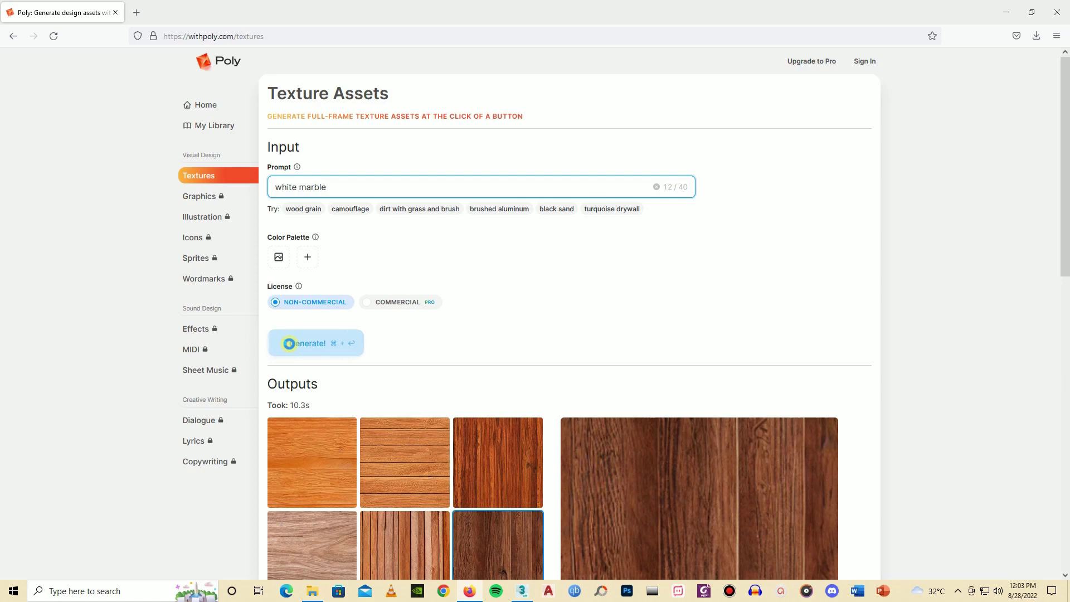
{"action": "scroll", "coordinate": [564, 266], "scroll_direction": "down", "scroll_amount": 3}
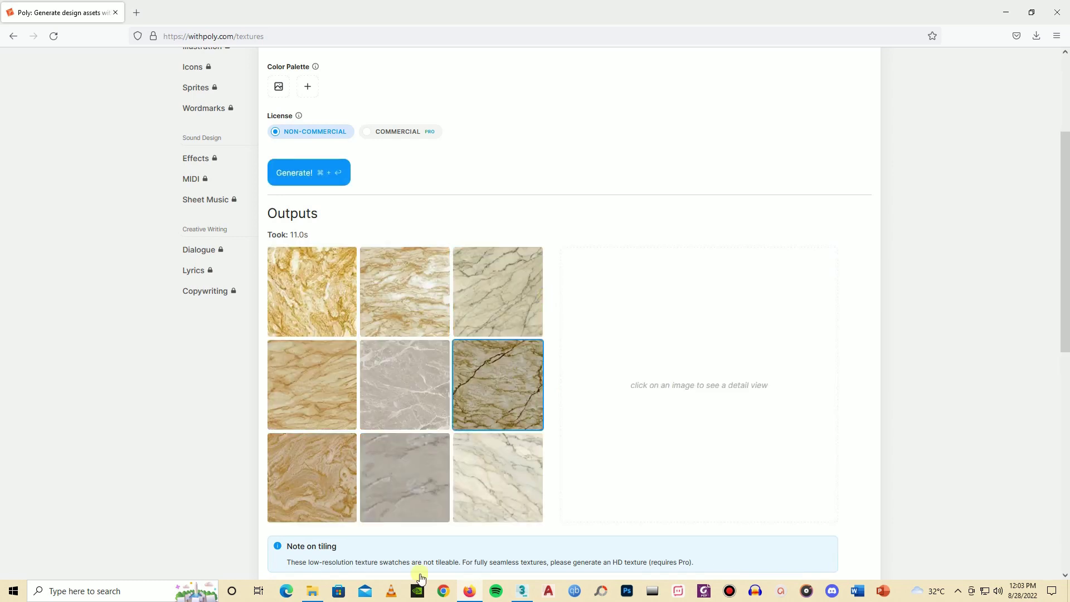
Download the white marble texture at the end of the third row and show the file in its folder
{"action": "left_click", "coordinate": [484, 489]}
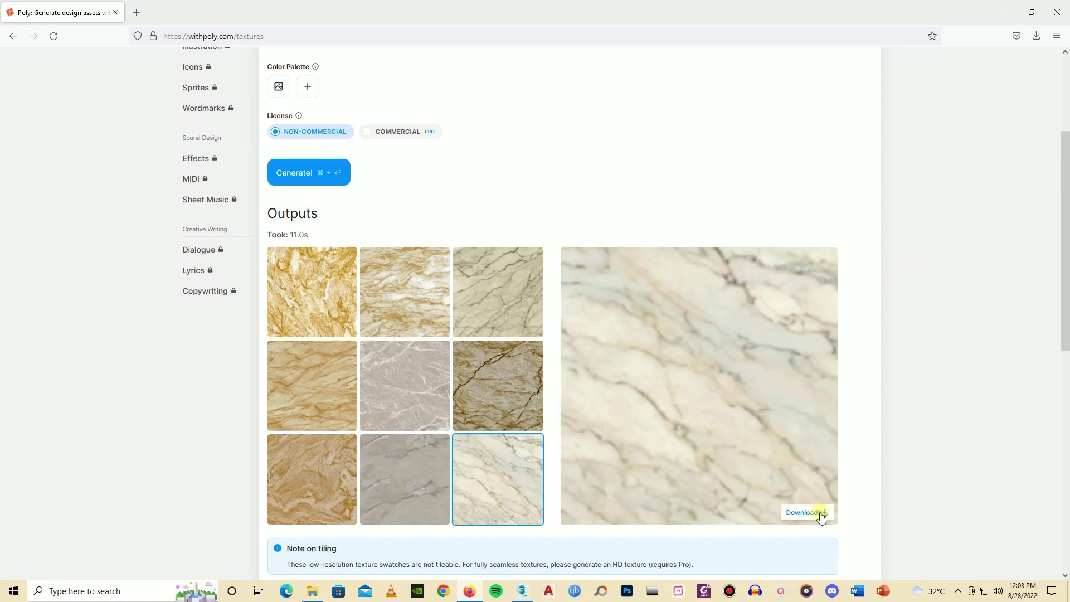
{"action": "left_click", "coordinate": [821, 516]}
{"action": "left_click", "coordinate": [1030, 65]}
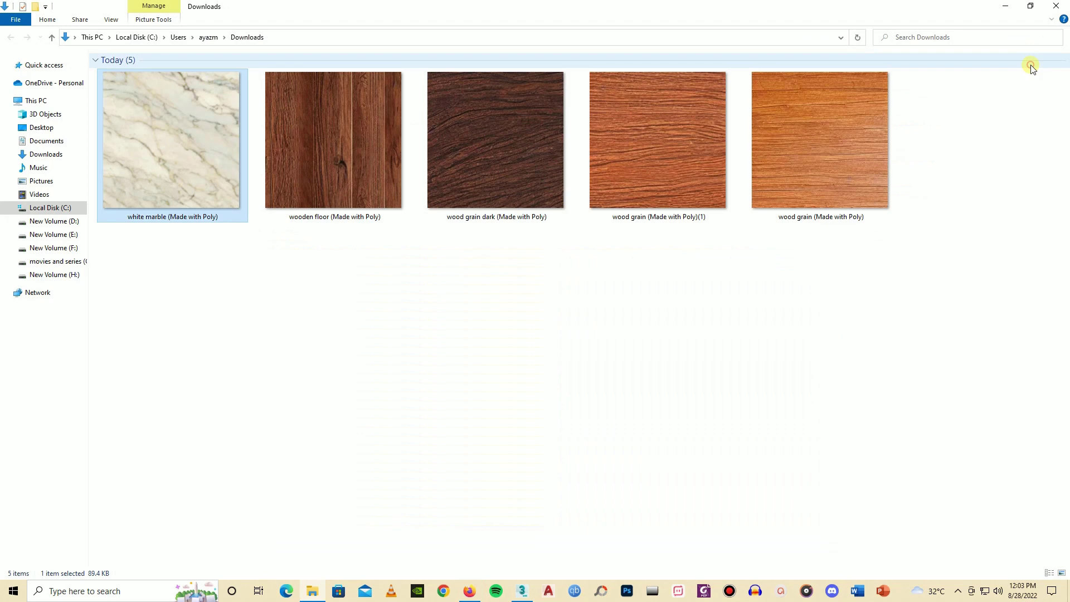
Switch to 3ds Max, load the white marble texture as the new VRayMtl's Diffuse map, and apply the material to the sink countertop
{"action": "left_click_drag", "start_coordinate": [136, 153], "coordinate": [851, 210]}
{"action": "left_click_drag", "start_coordinate": [810, 114], "coordinate": [369, 450]}
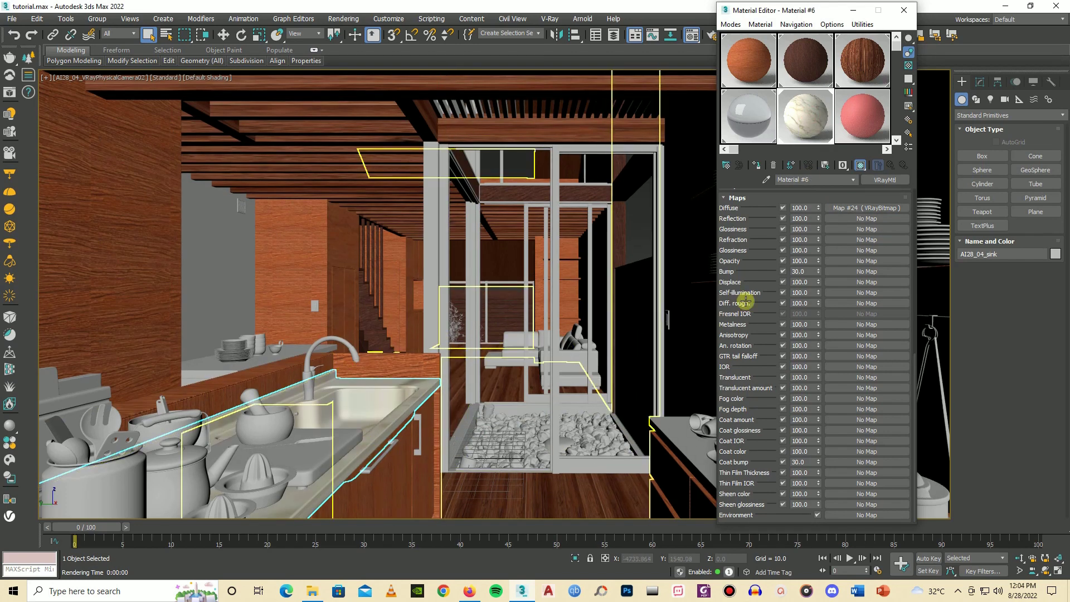
Set the marble bitmap's U and V tiling to 4 and move the Material Editor away from the opposite countertop
{"action": "left_click", "coordinate": [858, 208]}
{"action": "double_click", "coordinate": [801, 448]}
{"action": "type", "text": "4"}
{"action": "key", "text": "Tab"}
{"action": "type", "text": "4"}
{"action": "key", "text": "Return"}
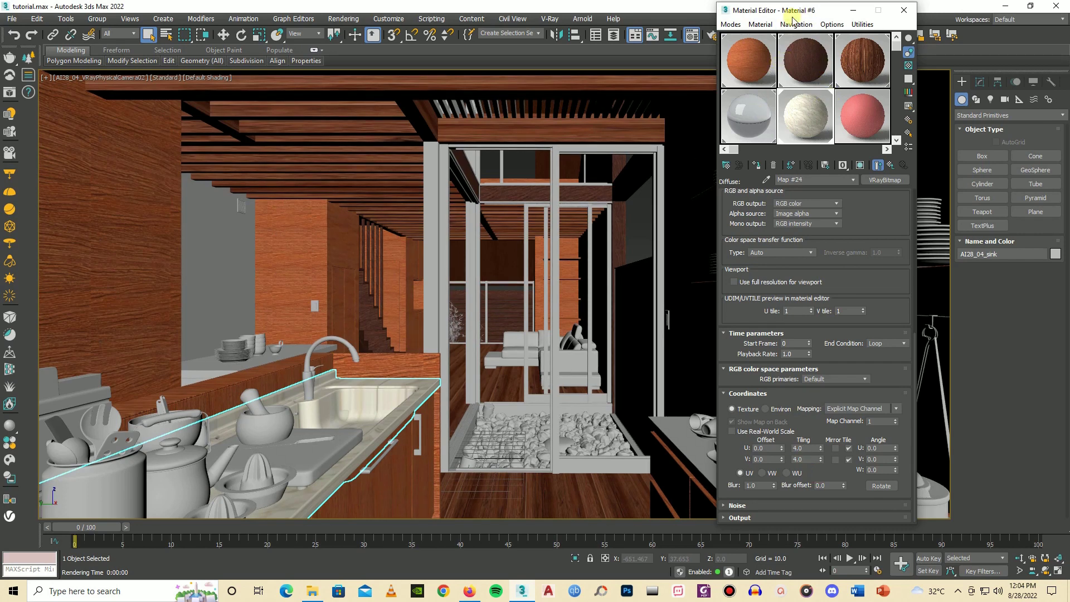
{"action": "left_click_drag", "start_coordinate": [791, 14], "coordinate": [441, 21]}
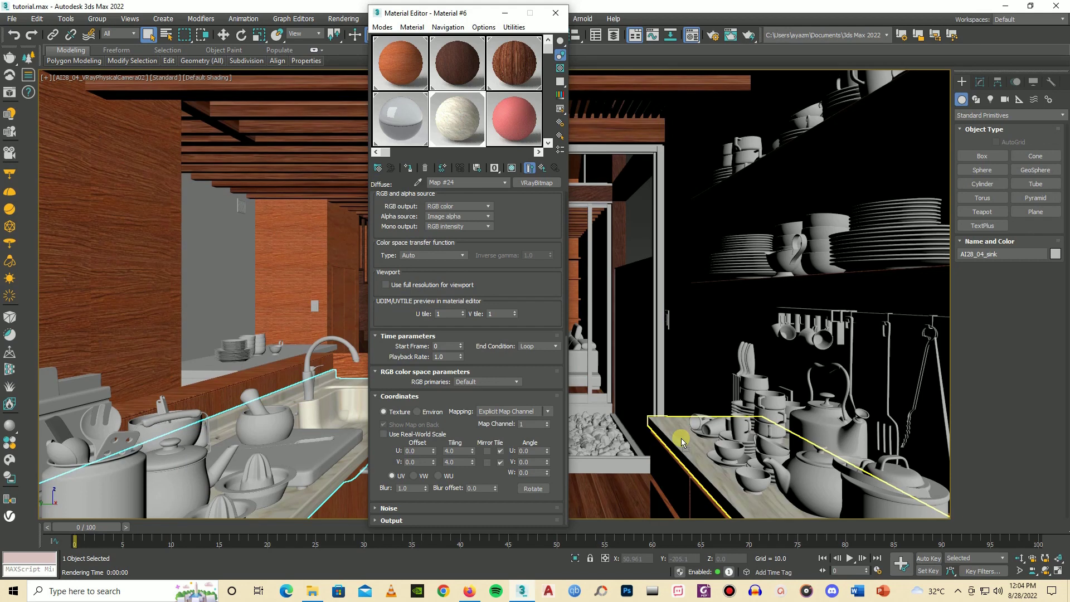
Apply the white marble material to the back counter under the stacked plates and close the Material Editor
{"action": "left_click_drag", "start_coordinate": [466, 127], "coordinate": [250, 365]}
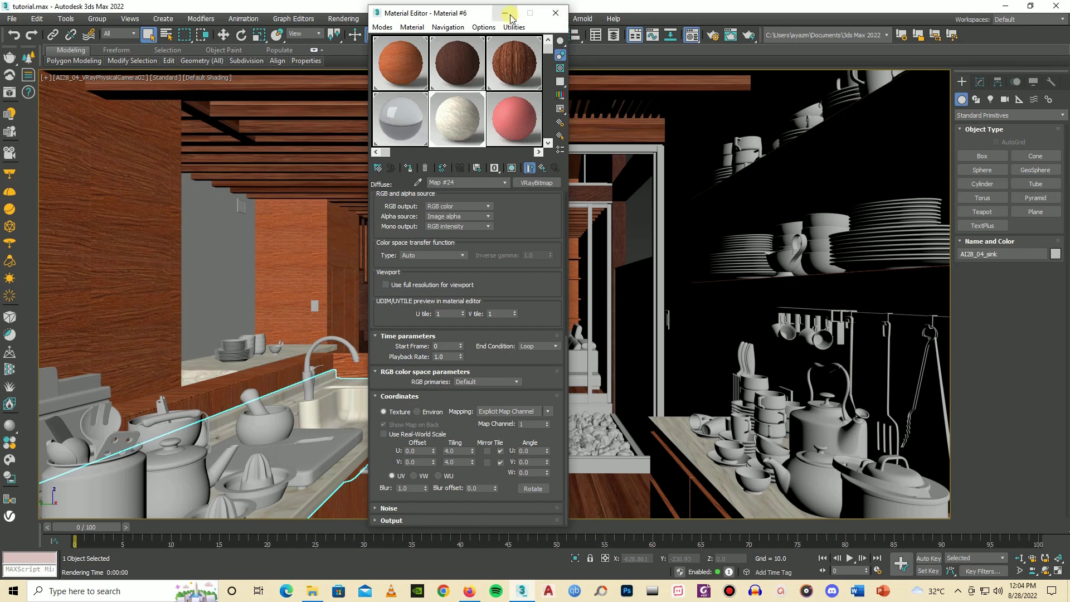
{"action": "left_click", "coordinate": [553, 13]}
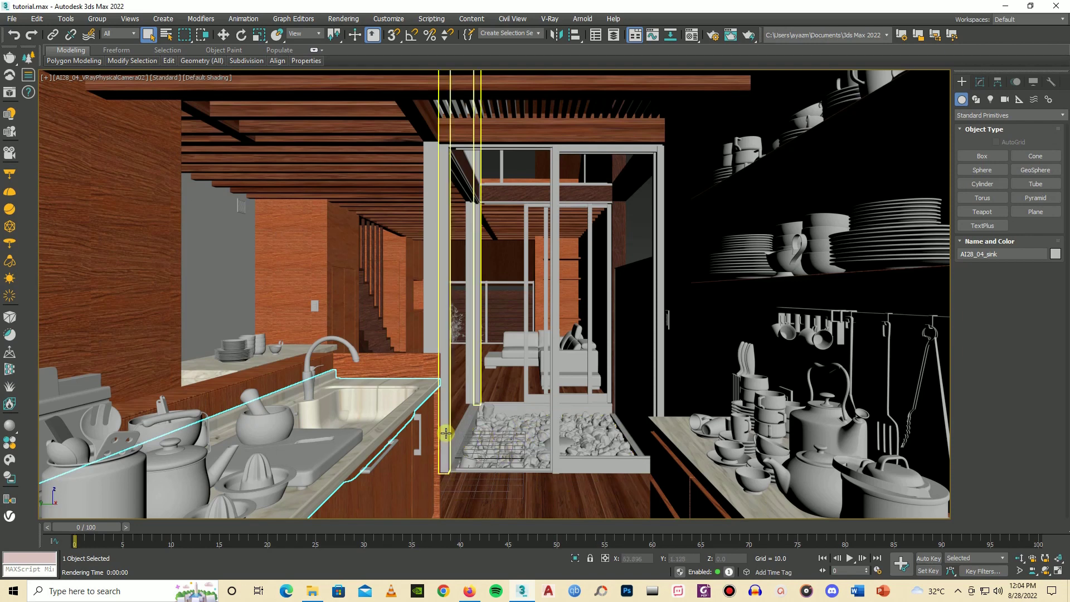
Check which objects still need textures by selecting the cutting board, the sofa pieces and the stone bed
{"action": "left_click", "coordinate": [316, 447]}
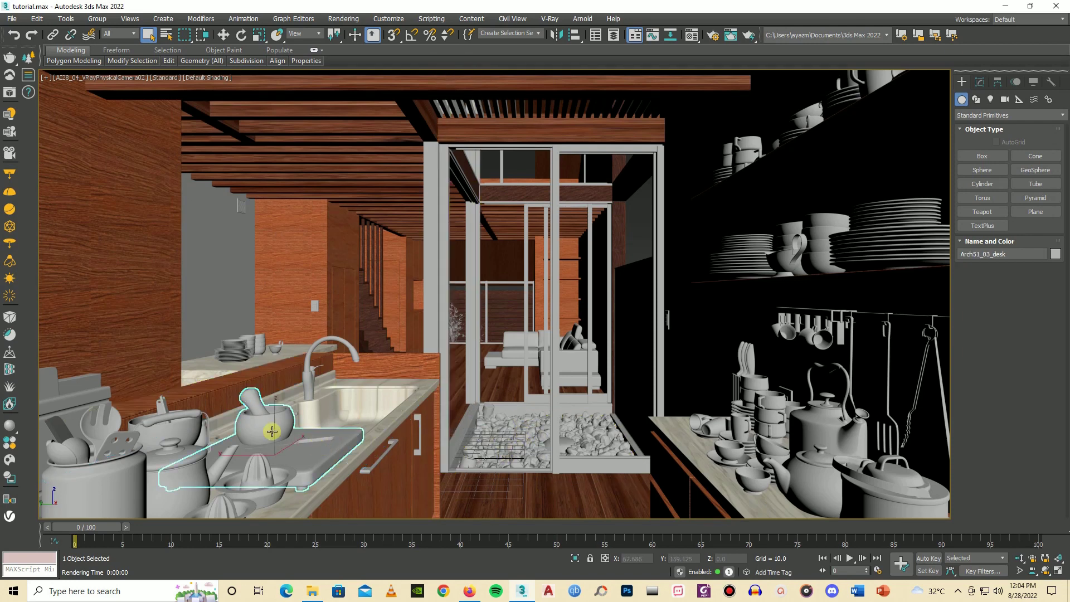
{"action": "left_click", "coordinate": [528, 442]}
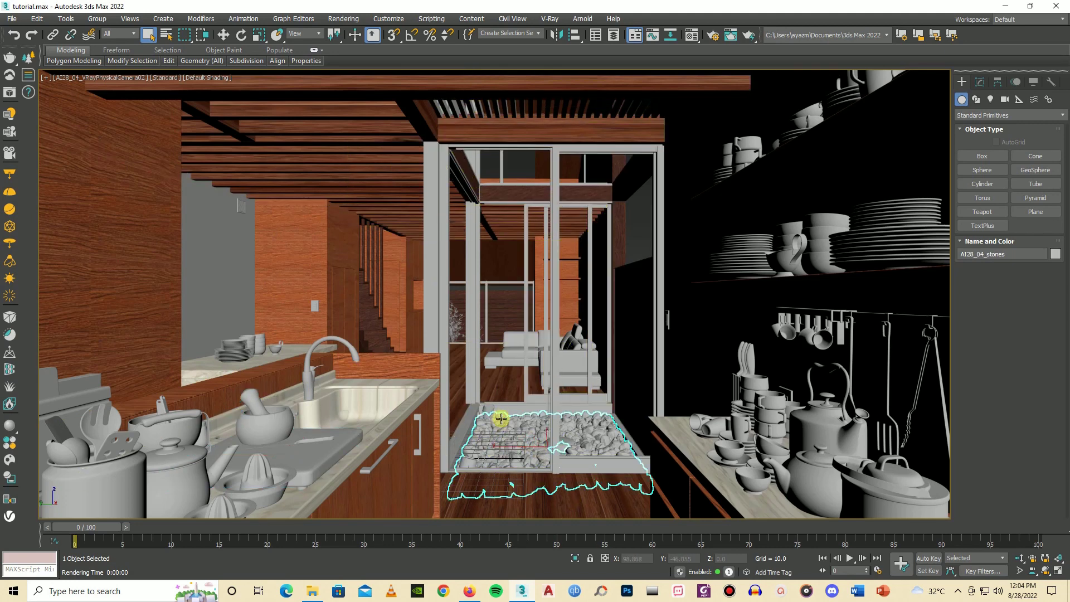
{"action": "left_click", "coordinate": [514, 341]}
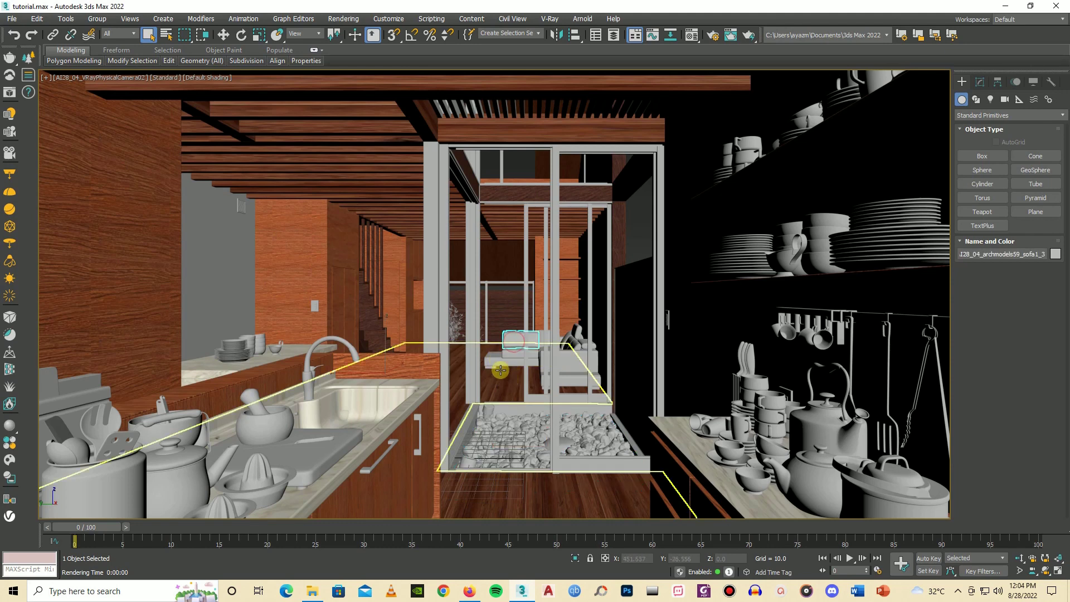
{"action": "left_click", "coordinate": [552, 352]}
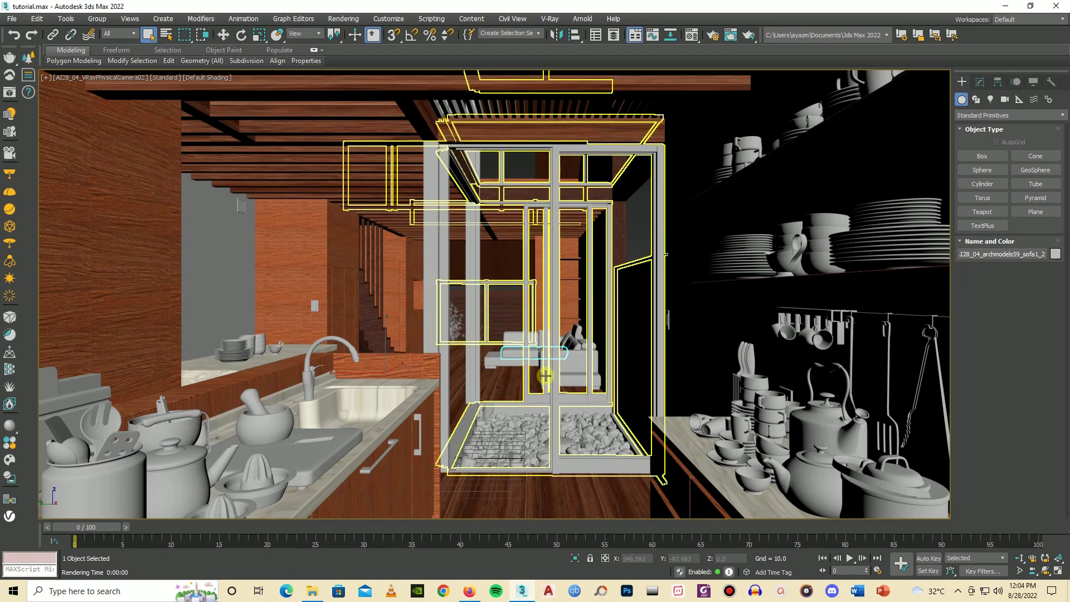
{"action": "left_click", "coordinate": [518, 438]}
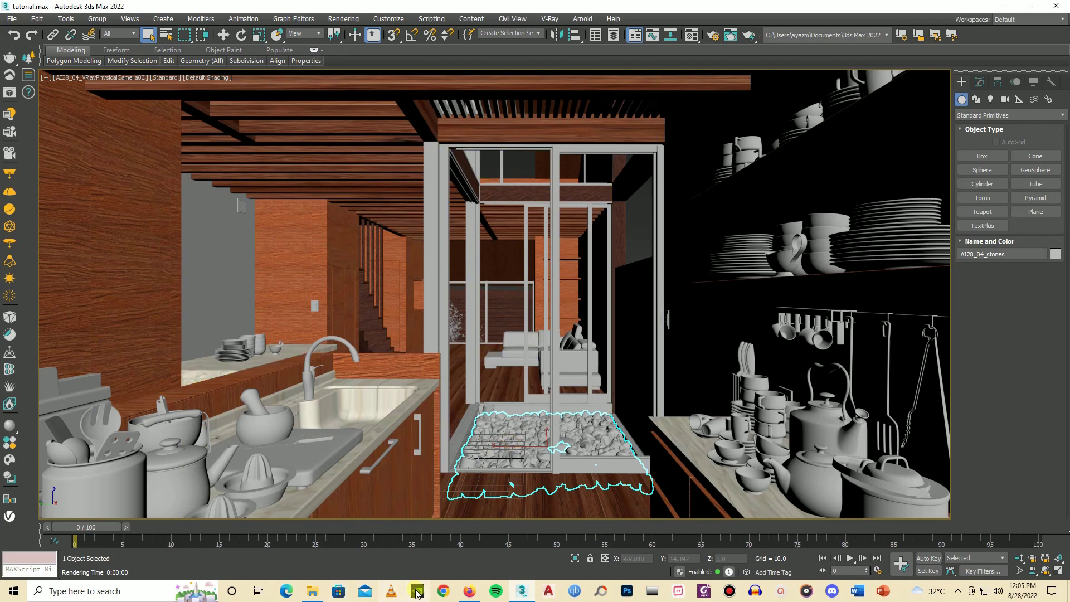
Switch to Firefox and generate textures from the prompt "pebbles"
{"action": "left_click", "coordinate": [468, 592]}
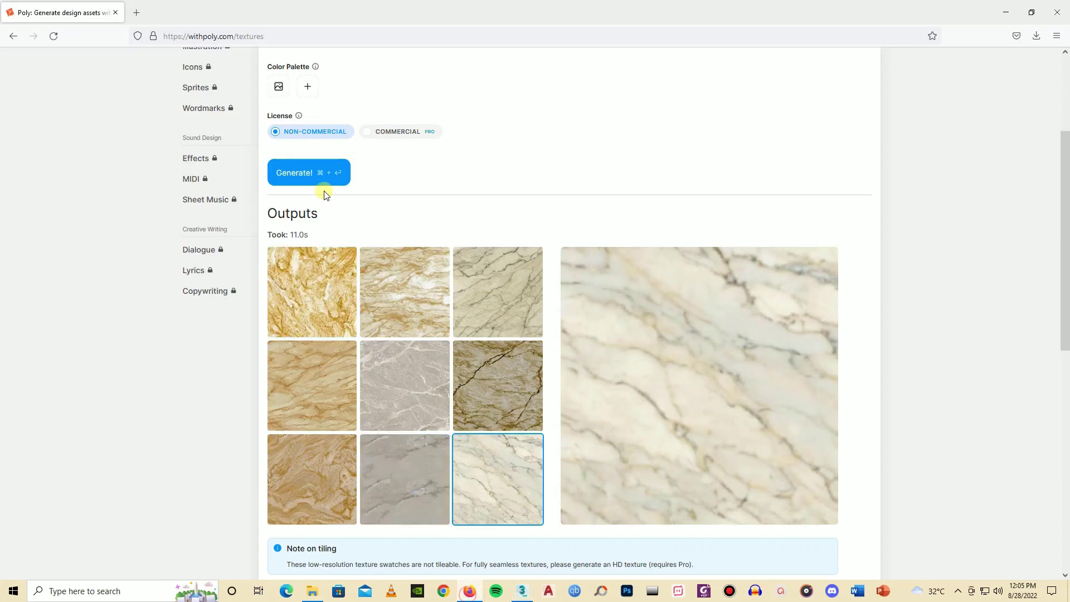
{"action": "scroll", "coordinate": [325, 193], "scroll_direction": "up", "scroll_amount": 3}
{"action": "triple_click", "coordinate": [345, 186]}
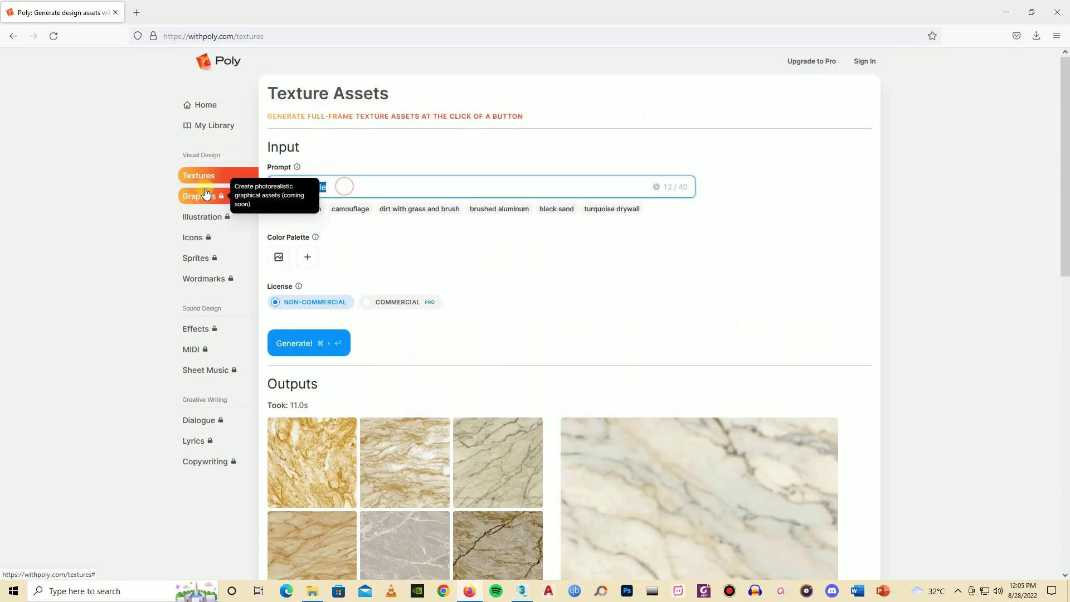
{"action": "type", "text": "pebbles"}
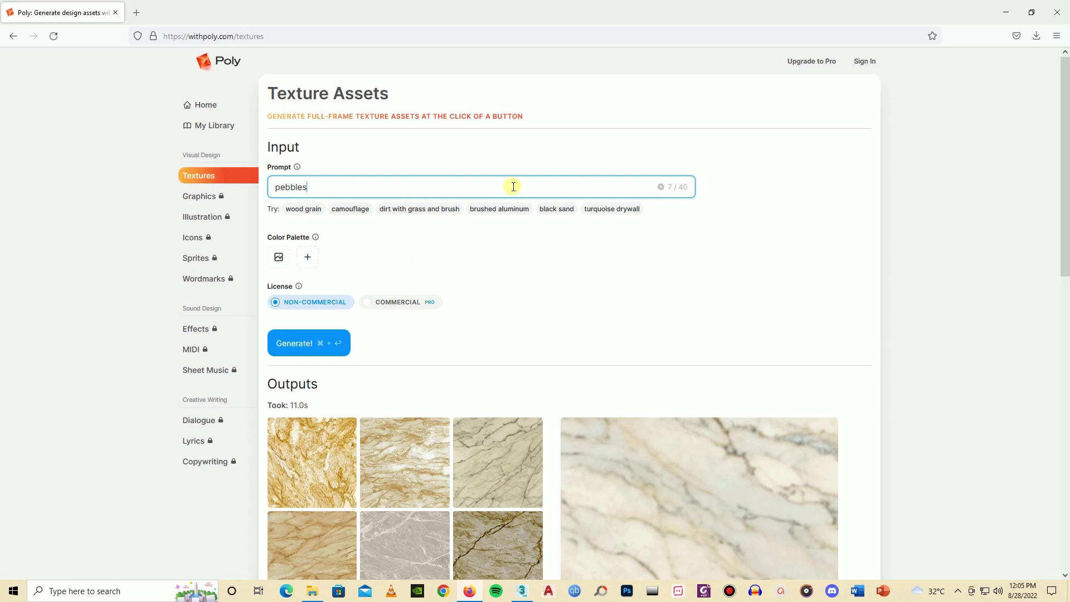
{"action": "left_click", "coordinate": [313, 341]}
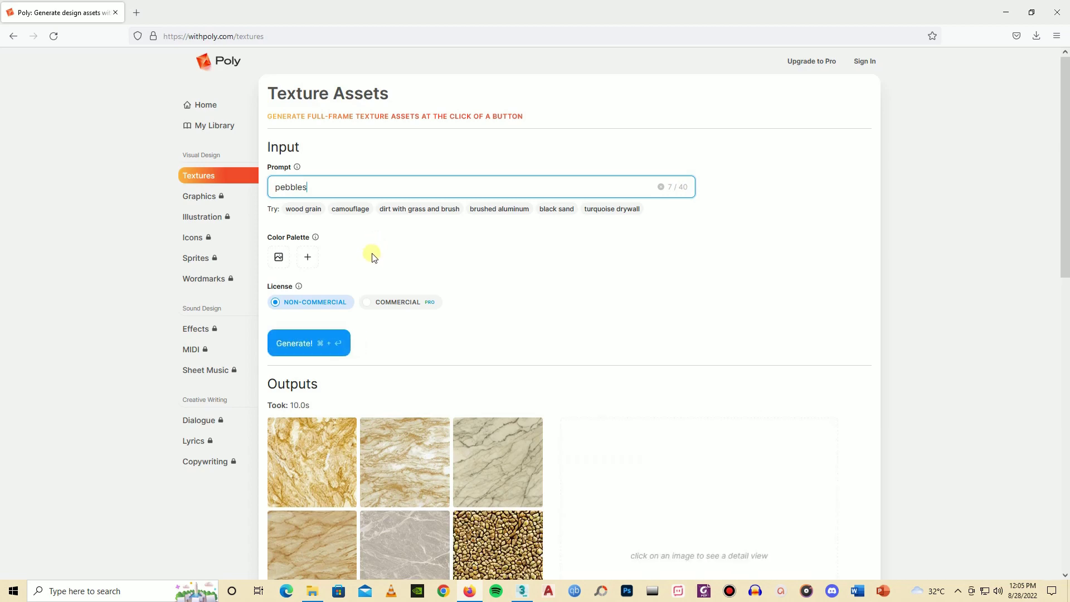
Download the pebbles texture at the start of the third row and show the file in its folder
{"action": "scroll", "coordinate": [411, 249], "scroll_direction": "down", "scroll_amount": 2}
{"action": "scroll", "coordinate": [453, 254], "scroll_direction": "down", "scroll_amount": 2}
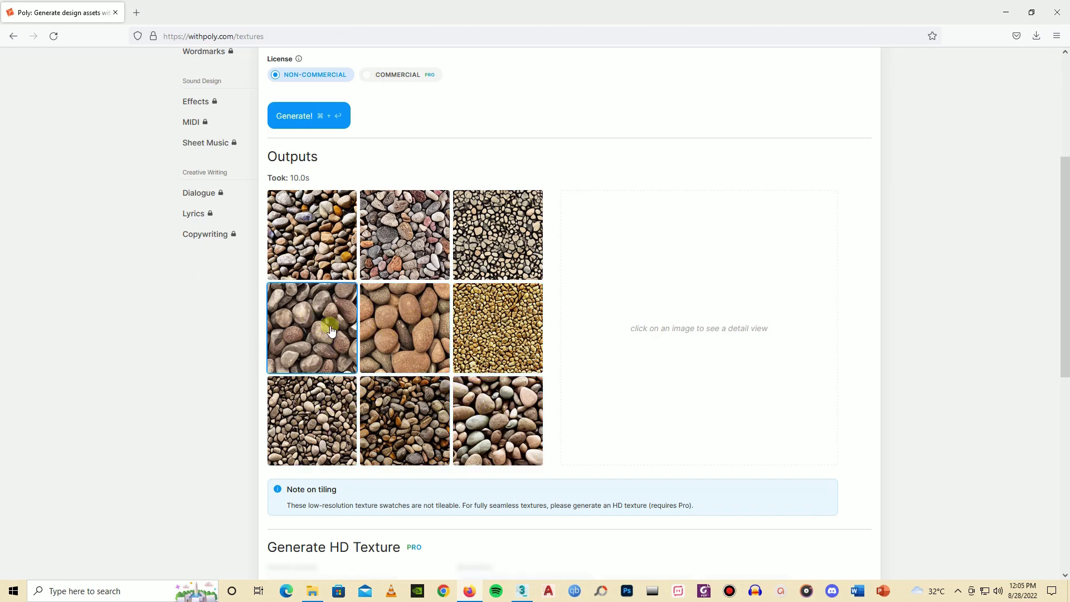
{"action": "left_click", "coordinate": [334, 404]}
{"action": "mouse_move", "coordinate": [757, 257]}
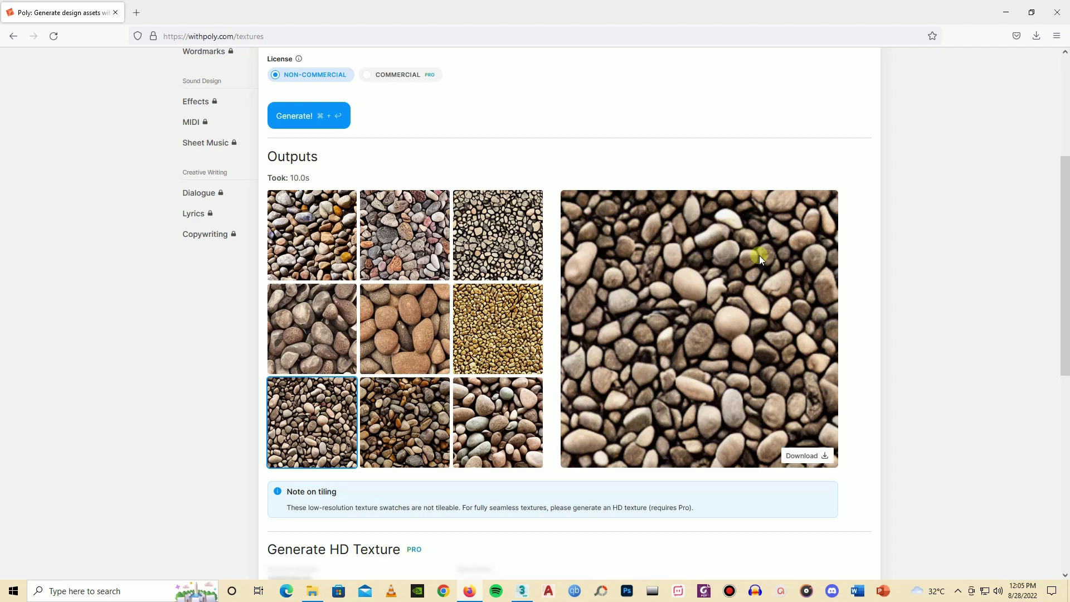
{"action": "left_click", "coordinate": [828, 459]}
{"action": "left_click", "coordinate": [1031, 62]}
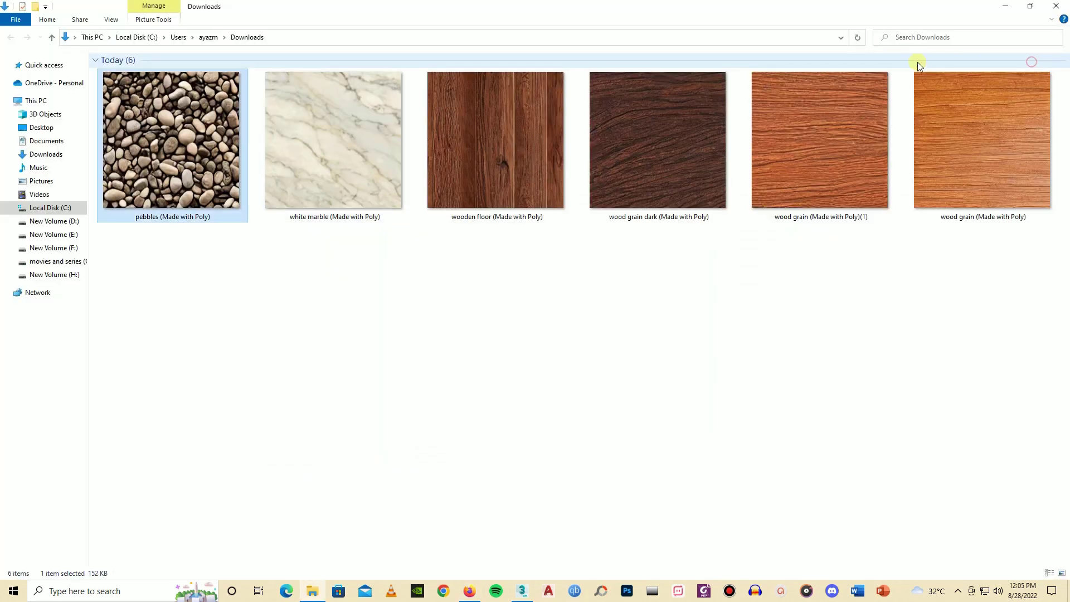
Switch to 3ds Max, reopen the Material Editor beside the stone bed and create a VRayMtl in the pink sample slot
{"action": "left_click", "coordinate": [521, 590]}
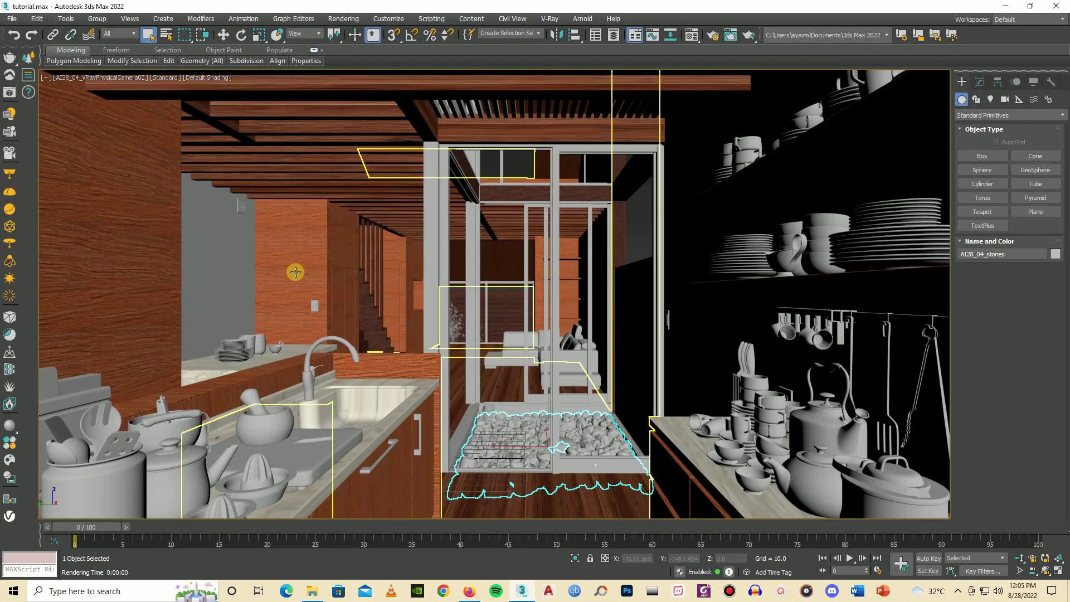
{"action": "left_click", "coordinate": [16, 372]}
{"action": "left_click_drag", "start_coordinate": [432, 17], "coordinate": [720, 12]}
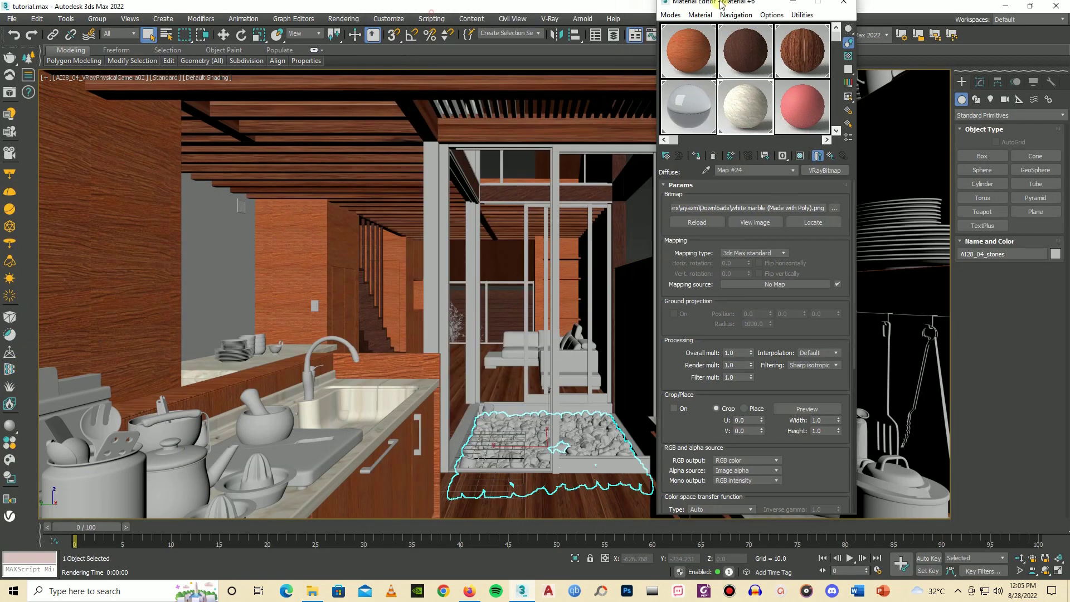
{"action": "left_click", "coordinate": [797, 117]}
{"action": "left_click", "coordinate": [10, 433]}
Load the downloaded pebbles texture as the new VRayMtl's Diffuse map and apply the material to the stone bed
{"action": "scroll", "coordinate": [847, 409], "scroll_direction": "down", "scroll_amount": 3}
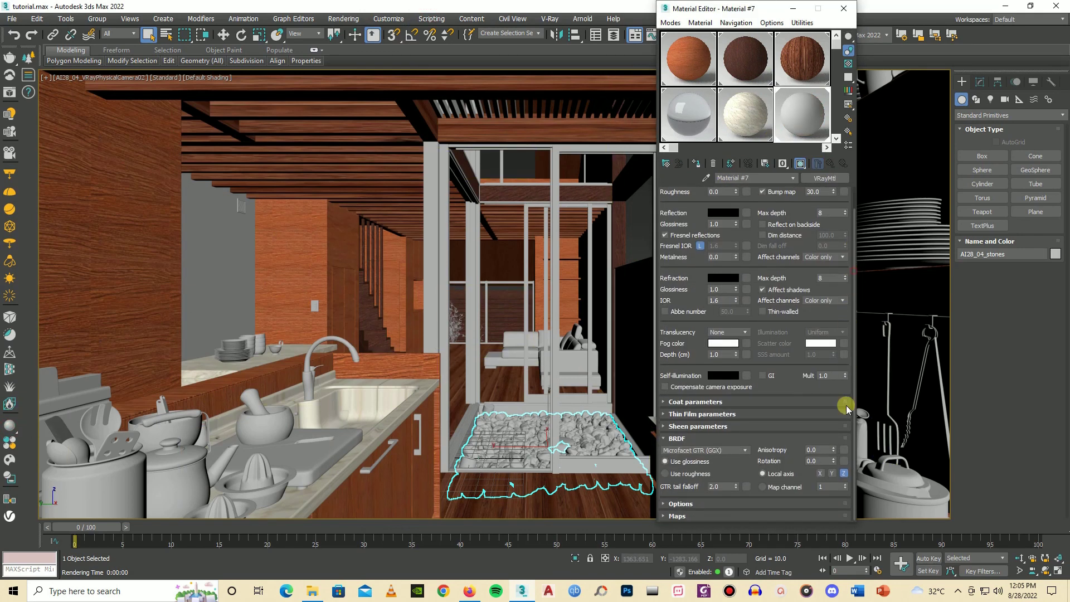
{"action": "left_click", "coordinate": [732, 516]}
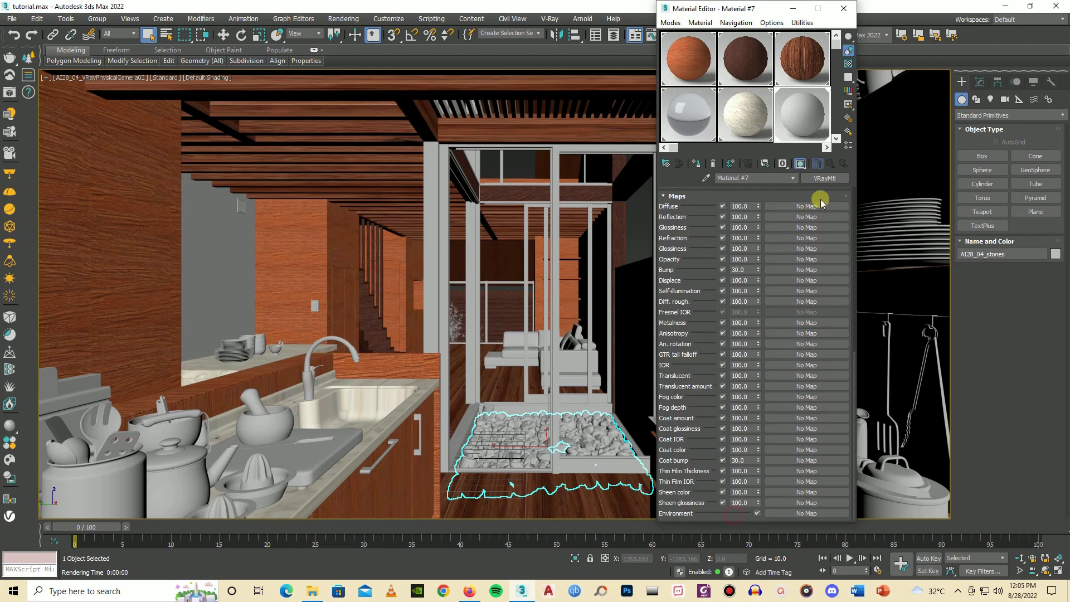
{"action": "left_click", "coordinate": [314, 591]}
{"action": "left_click_drag", "start_coordinate": [198, 187], "coordinate": [808, 206]}
{"action": "left_click_drag", "start_coordinate": [802, 119], "coordinate": [528, 440]}
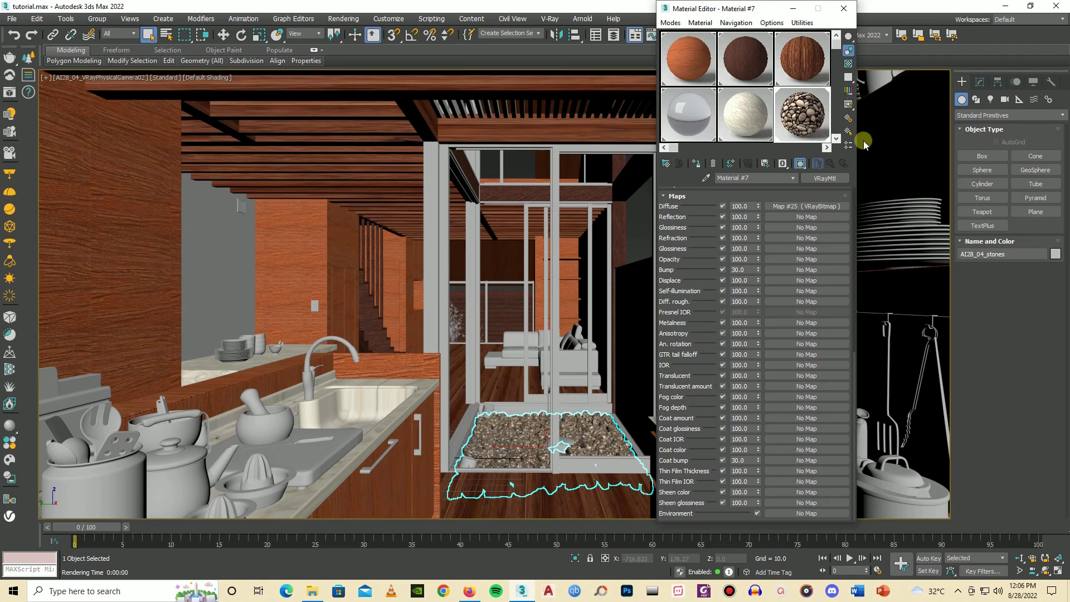
Make the 13 - Brushed Metal #2 sample slot the active material
{"action": "left_click_drag", "start_coordinate": [839, 50], "coordinate": [840, 87]}
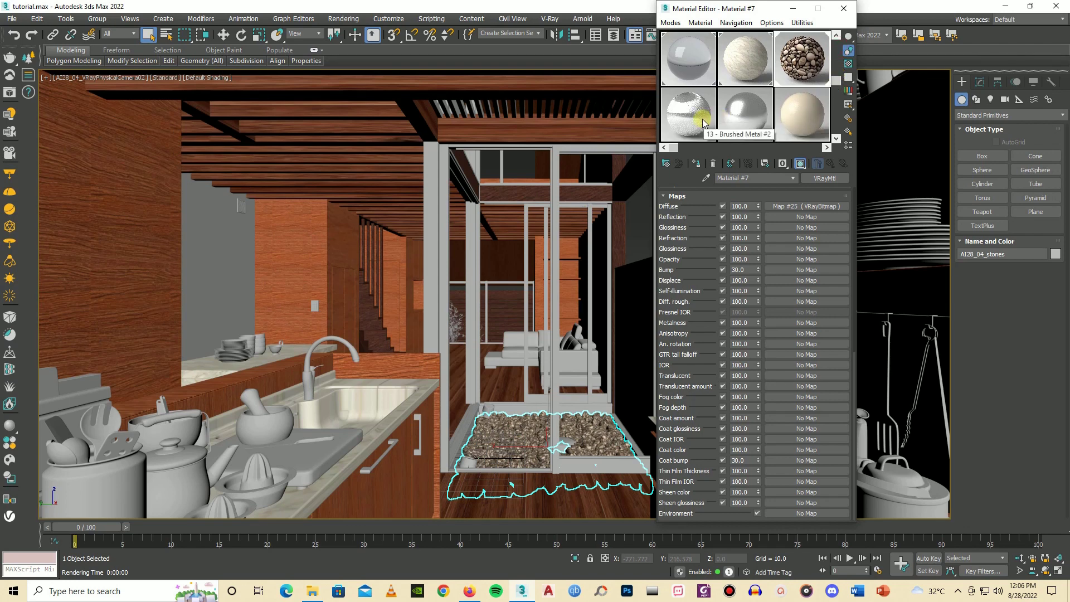
{"action": "mouse_move", "coordinate": [703, 122]}
{"action": "left_mouse_down"}
{"action": "mouse_move", "coordinate": [494, 404]}
{"action": "mouse_move", "coordinate": [512, 355]}
{"action": "mouse_move", "coordinate": [511, 367]}
{"action": "left_mouse_up"}
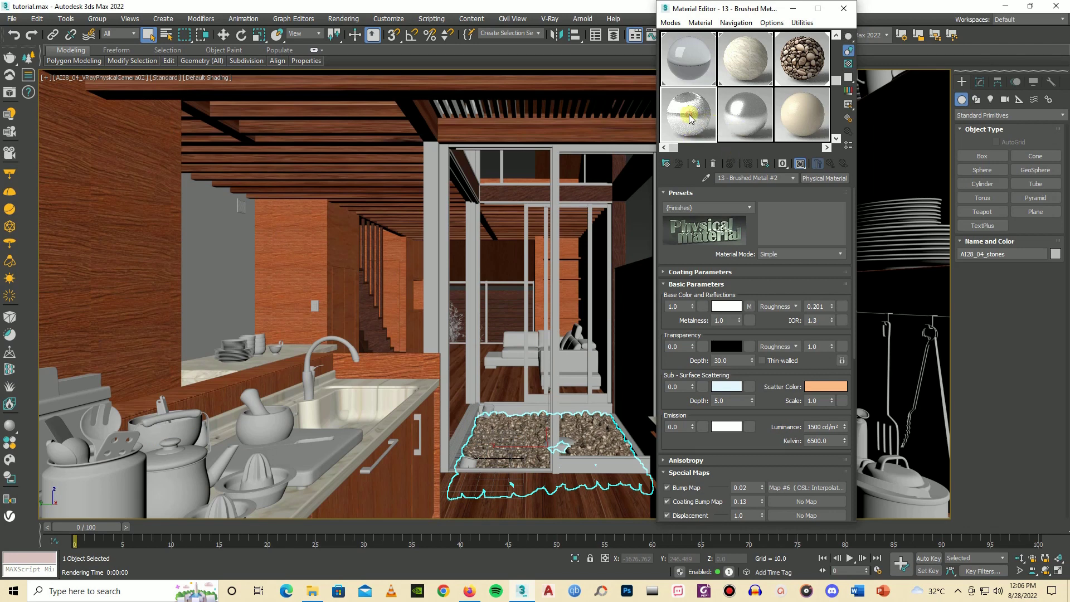
Switch to Firefox and generate textures from the prompt "fabric"
{"action": "left_click", "coordinate": [471, 591]}
{"action": "scroll", "coordinate": [370, 140], "scroll_direction": "up", "scroll_amount": 4}
{"action": "left_click_drag", "start_coordinate": [352, 187], "coordinate": [254, 177]}
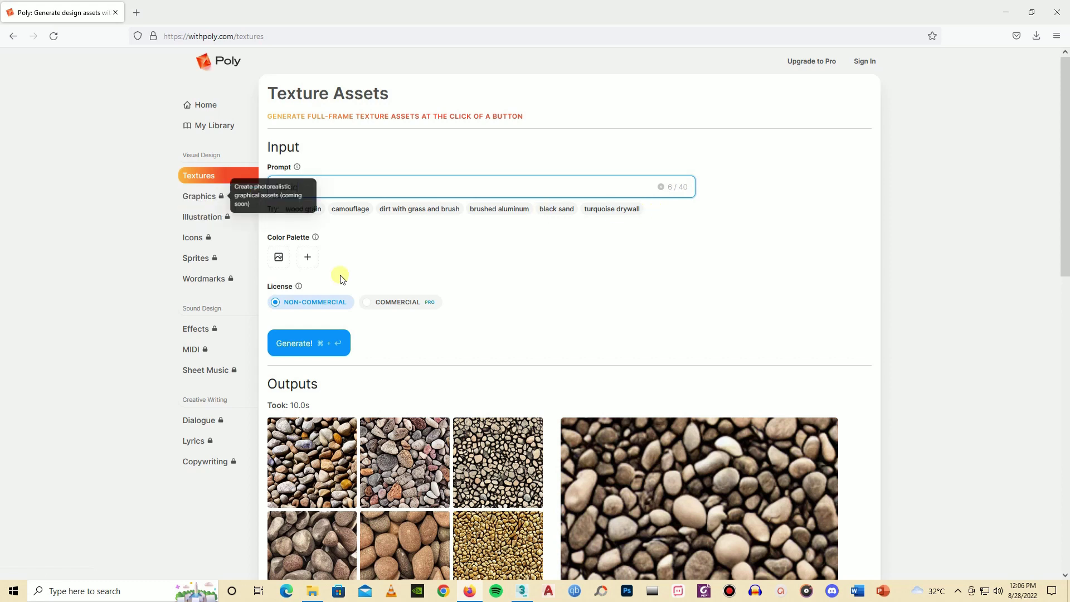
{"action": "left_click", "coordinate": [292, 348]}
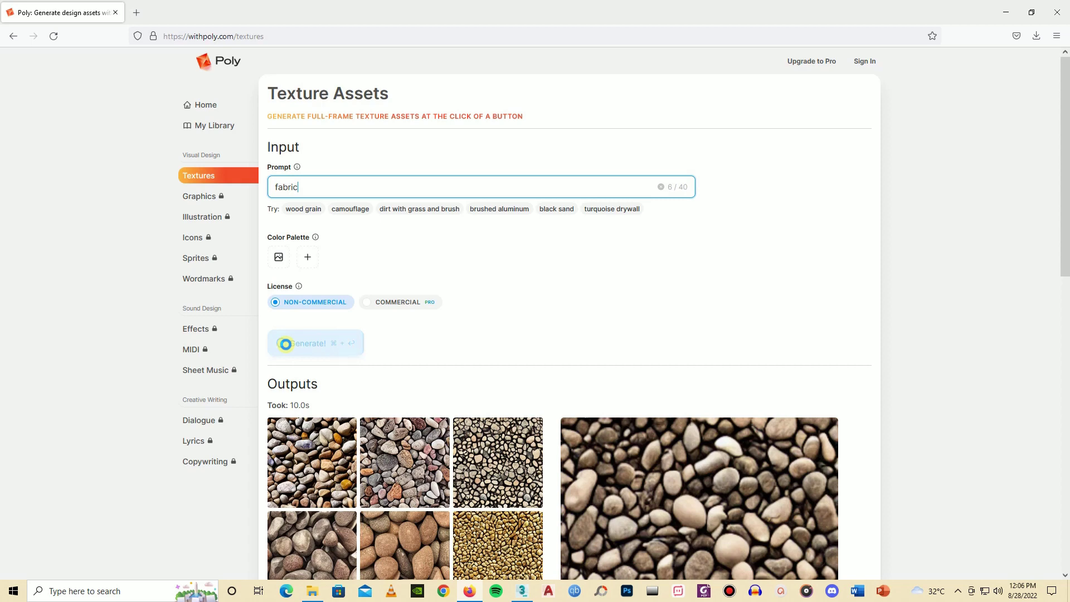
{"action": "left_click", "coordinate": [285, 344]}
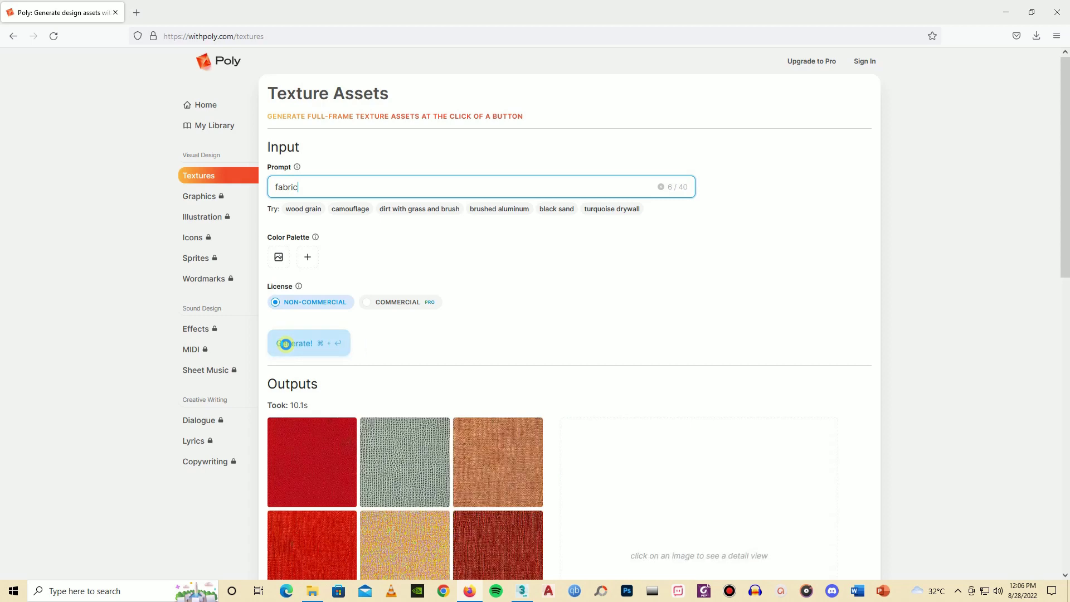
Download the orange-brown fabric texture at the end of the first row and show the file in its folder
{"action": "scroll", "coordinate": [452, 226], "scroll_direction": "down", "scroll_amount": 4}
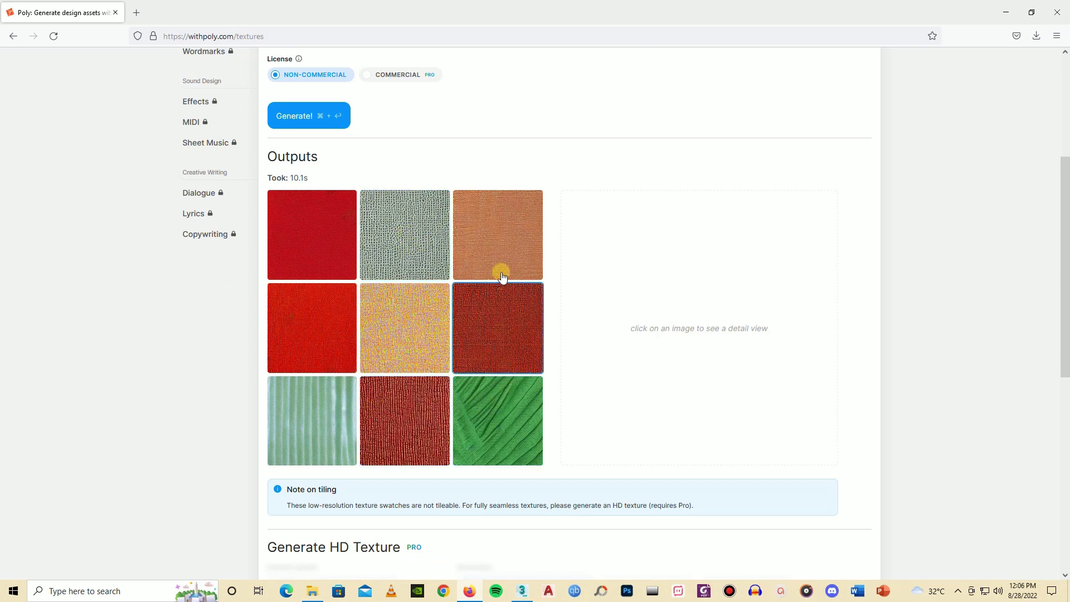
{"action": "left_click", "coordinate": [498, 238]}
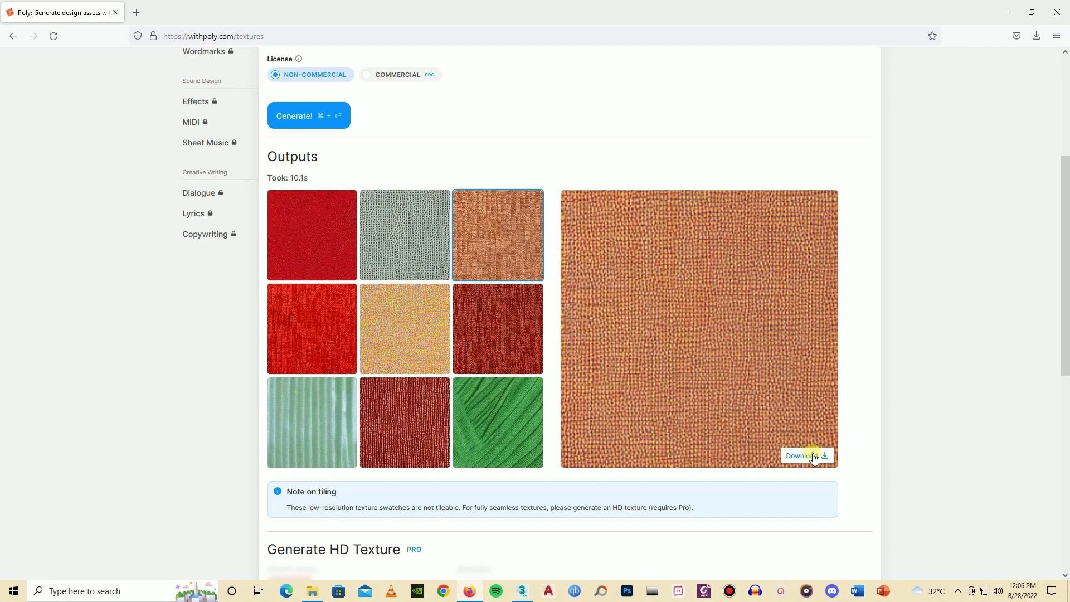
{"action": "left_click", "coordinate": [814, 458]}
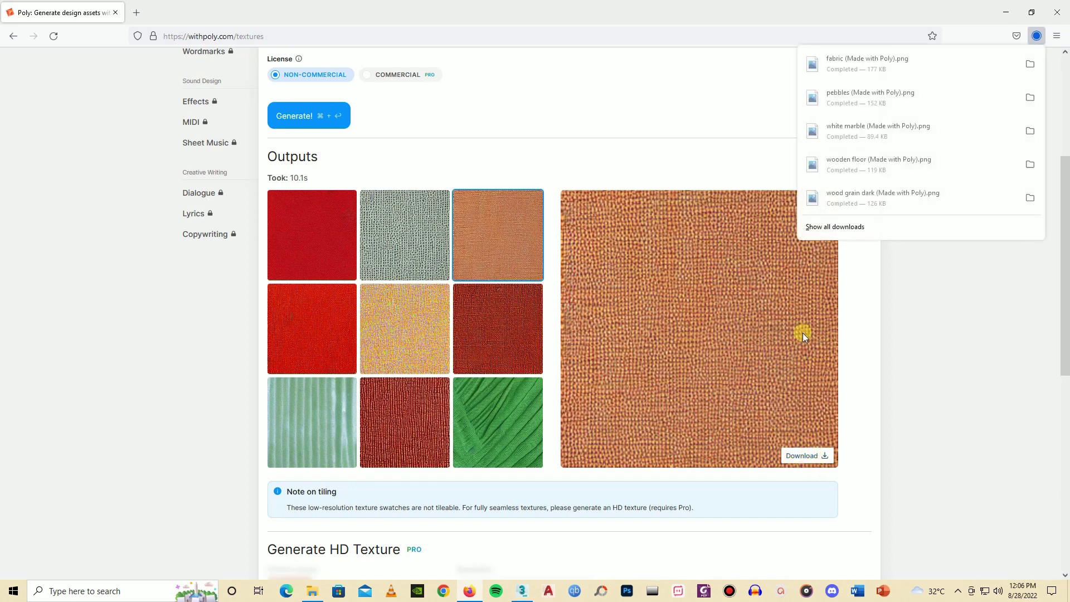
{"action": "left_click", "coordinate": [1030, 66]}
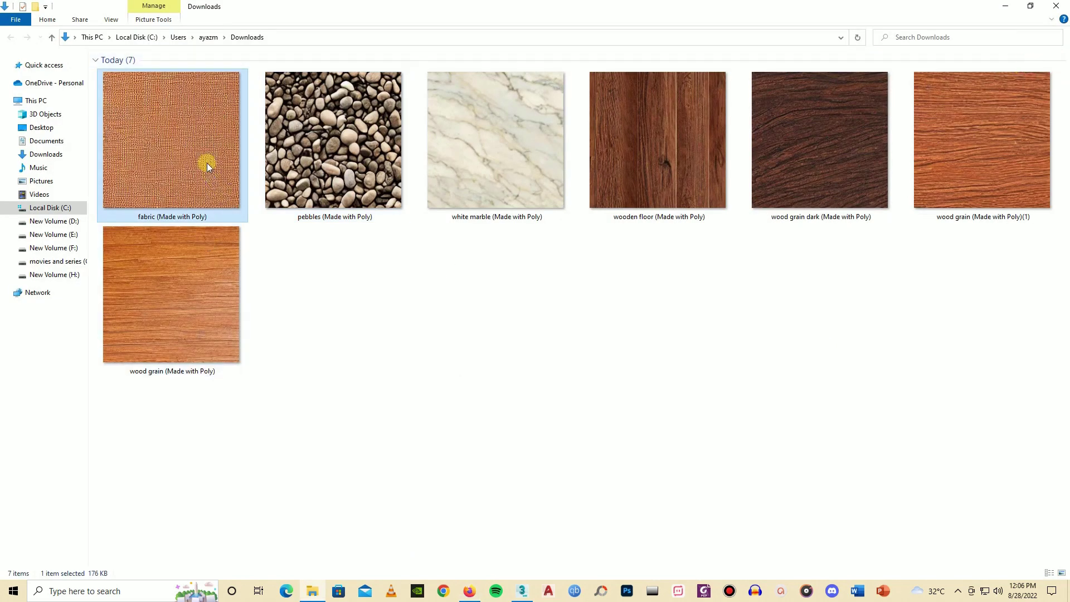
Switch to 3ds Max, replace the Brushed Metal #2 sample with a VRayMtl and load the fabric texture as its Diffuse map
{"action": "left_click", "coordinate": [521, 591]}
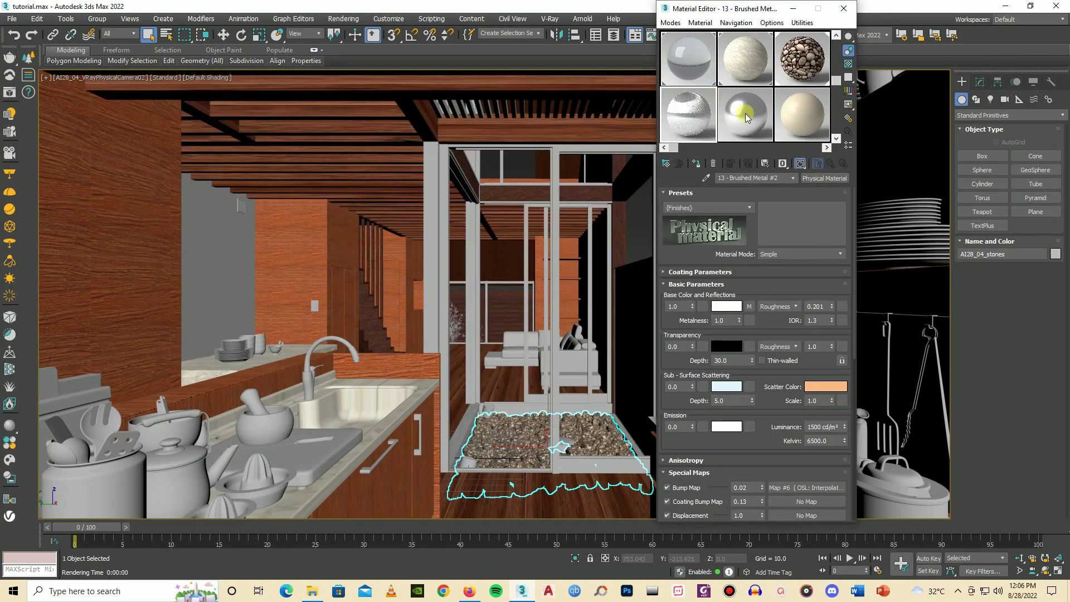
{"action": "left_click", "coordinate": [11, 426]}
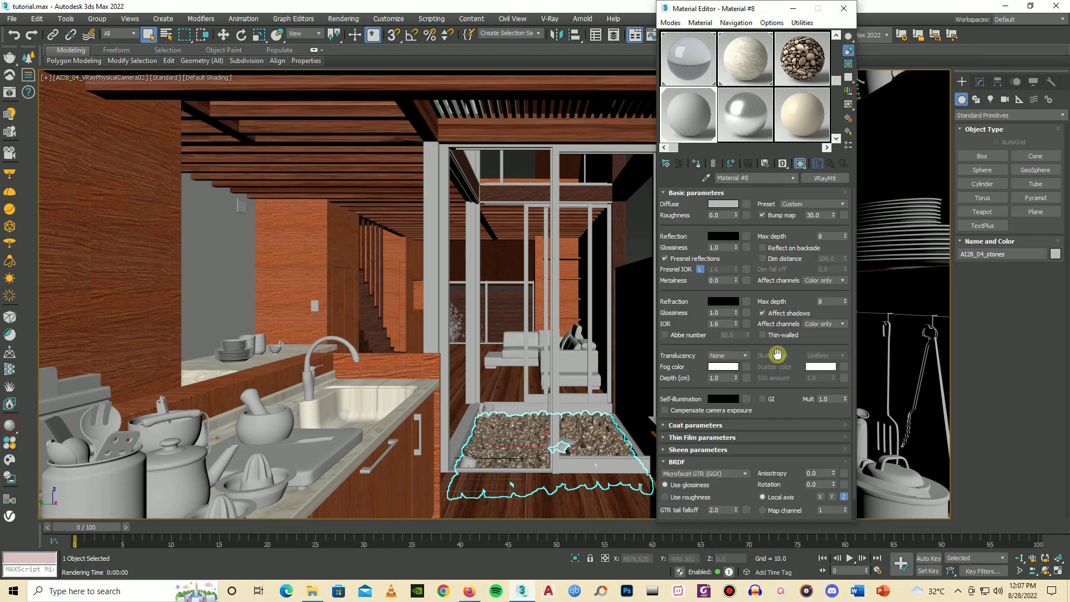
{"action": "scroll", "coordinate": [852, 334], "scroll_direction": "down", "scroll_amount": 1}
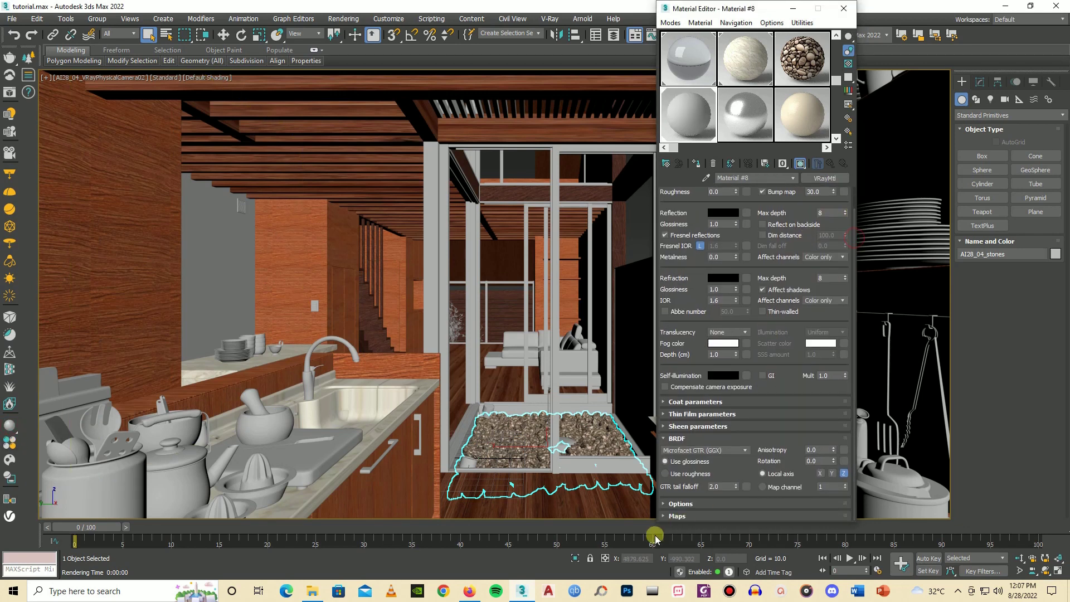
{"action": "left_click", "coordinate": [677, 516]}
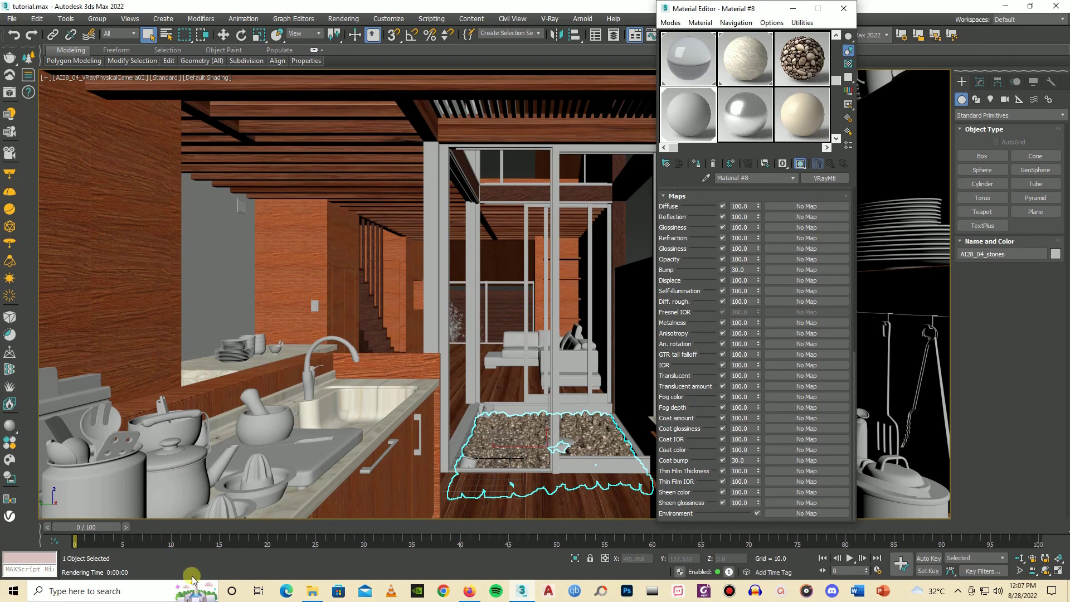
{"action": "left_click", "coordinate": [324, 594]}
{"action": "left_click_drag", "start_coordinate": [181, 196], "coordinate": [800, 206]}
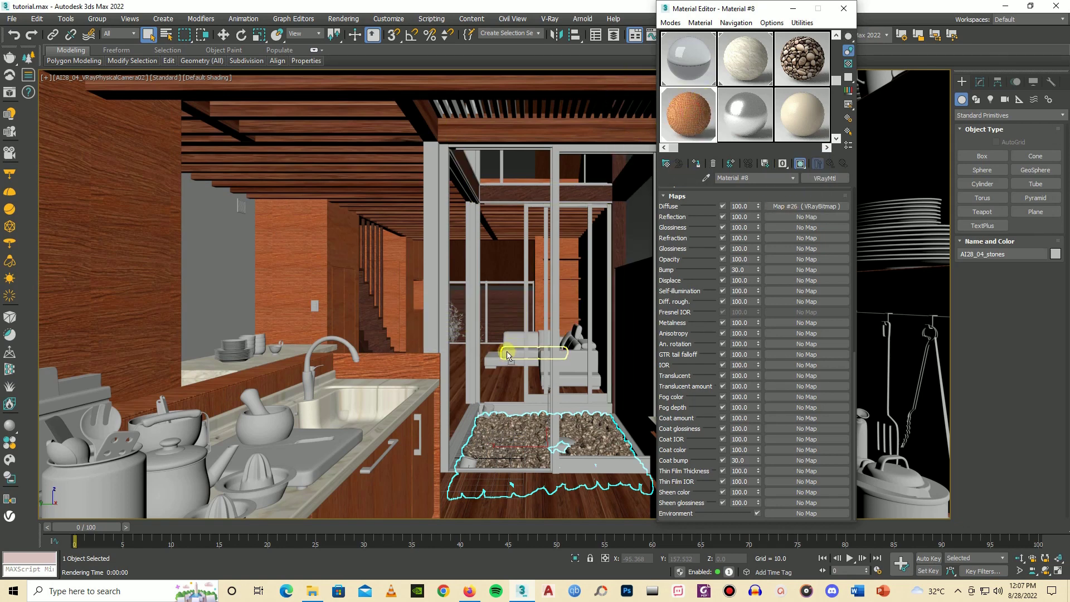
Select the sofa sections and cushions seen through the glass doors and assign the fabric material to the whole selection
{"action": "left_click", "coordinate": [505, 355]}
{"action": "left_click", "coordinate": [566, 363], "text": "ctrl"}
{"action": "left_click", "coordinate": [574, 344], "text": "ctrl"}
{"action": "left_click", "coordinate": [574, 344], "text": "ctrl"}
{"action": "left_click", "coordinate": [579, 377], "text": "ctrl"}
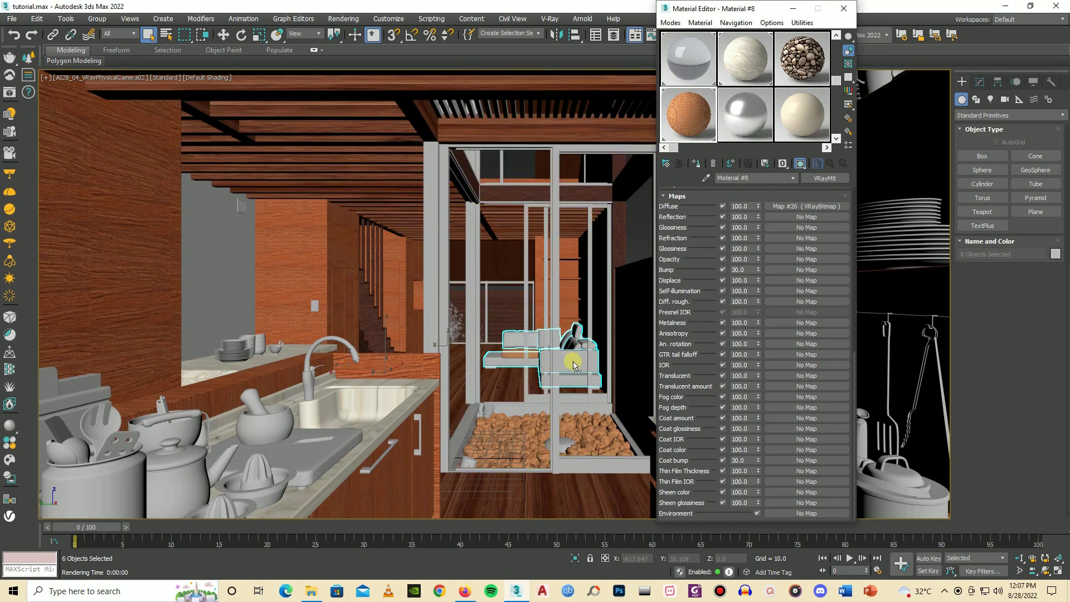
{"action": "left_click_drag", "start_coordinate": [574, 365], "coordinate": [574, 365]}
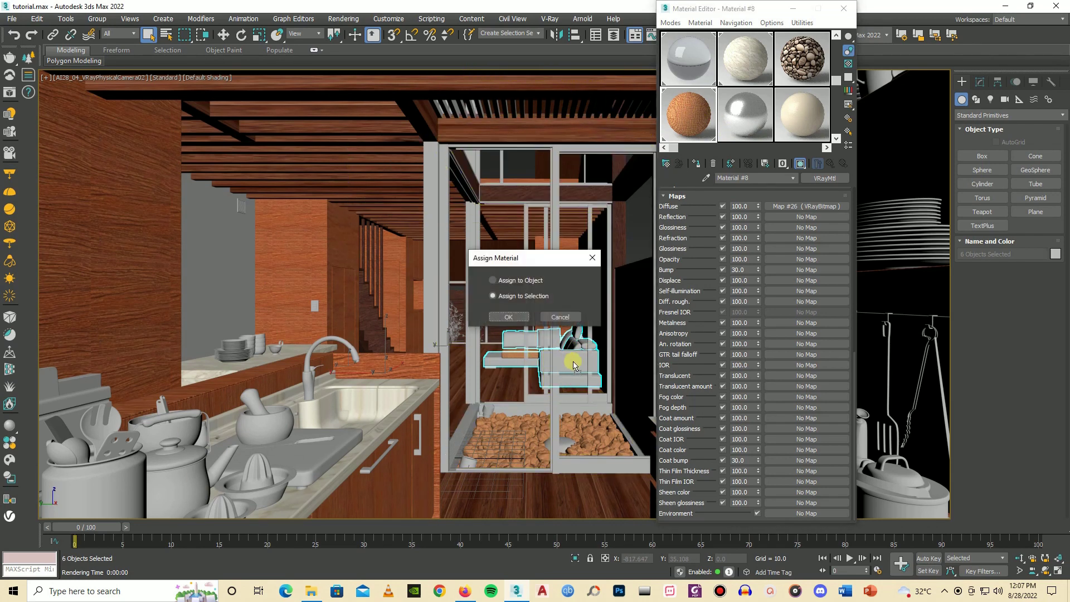
{"action": "left_click", "coordinate": [508, 316]}
Apply the fabric material to the remaining seat piece of the sofa, AI28_04_archmodels59_sofa1_2
{"action": "left_click_drag", "start_coordinate": [692, 125], "coordinate": [500, 348]}
{"action": "left_click", "coordinate": [504, 346]}
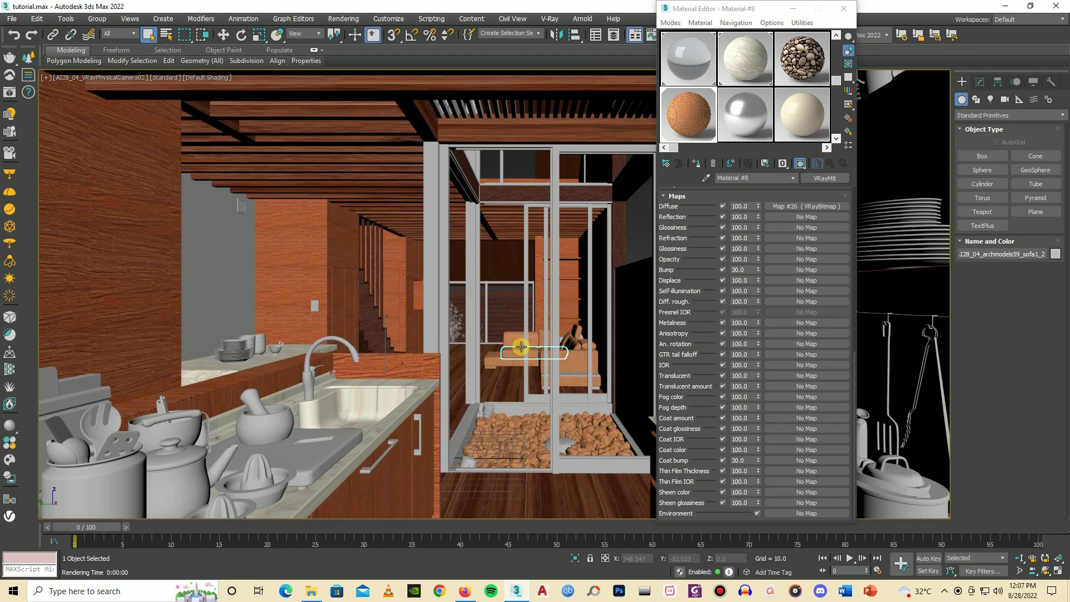
{"action": "left_click", "coordinate": [577, 375]}
{"action": "left_click_drag", "start_coordinate": [701, 120], "coordinate": [509, 353]}
{"action": "left_click", "coordinate": [509, 354]}
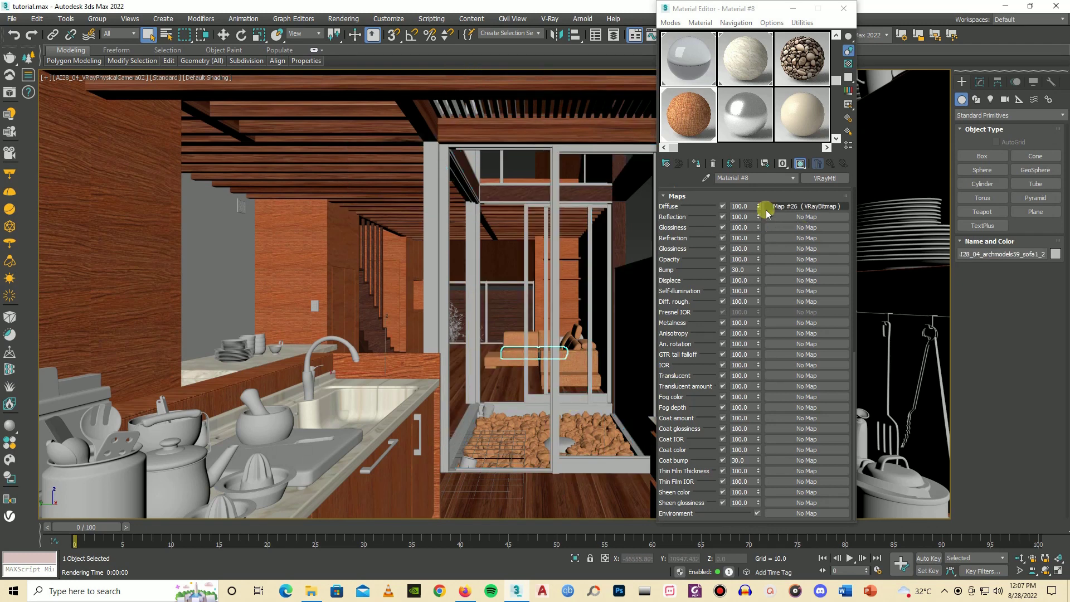
Make the 14 - Polished Aluminum sample active and reapply the pebbles material to the stone bed, AI28_04_stones
{"action": "left_click", "coordinate": [738, 120]}
{"action": "left_click_drag", "start_coordinate": [745, 136], "coordinate": [513, 490]}
{"action": "left_click_drag", "start_coordinate": [524, 452], "coordinate": [523, 438]}
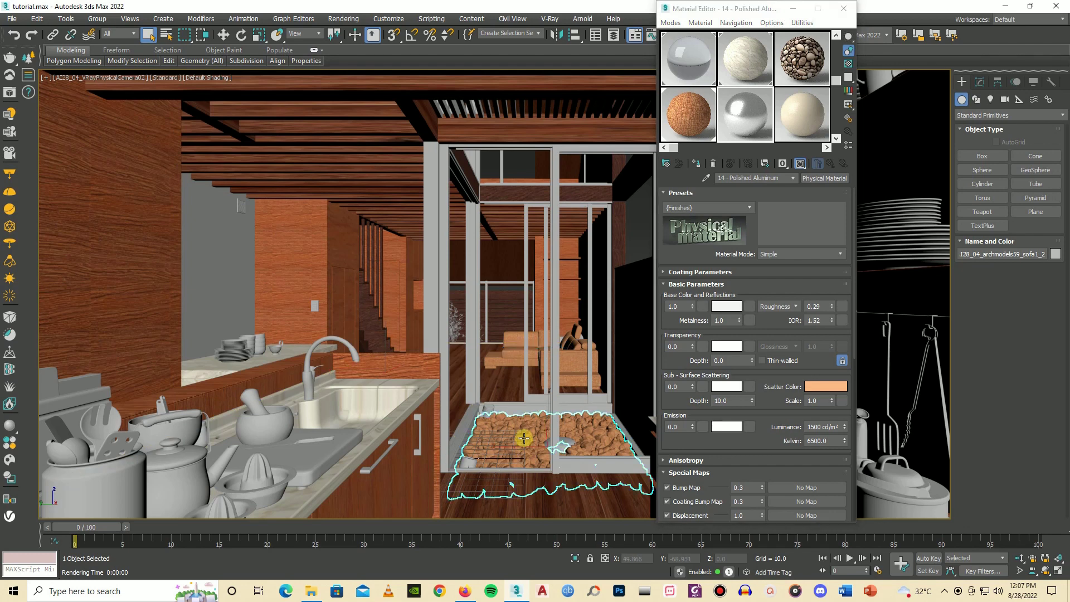
{"action": "left_click_drag", "start_coordinate": [806, 56], "coordinate": [791, 113]}
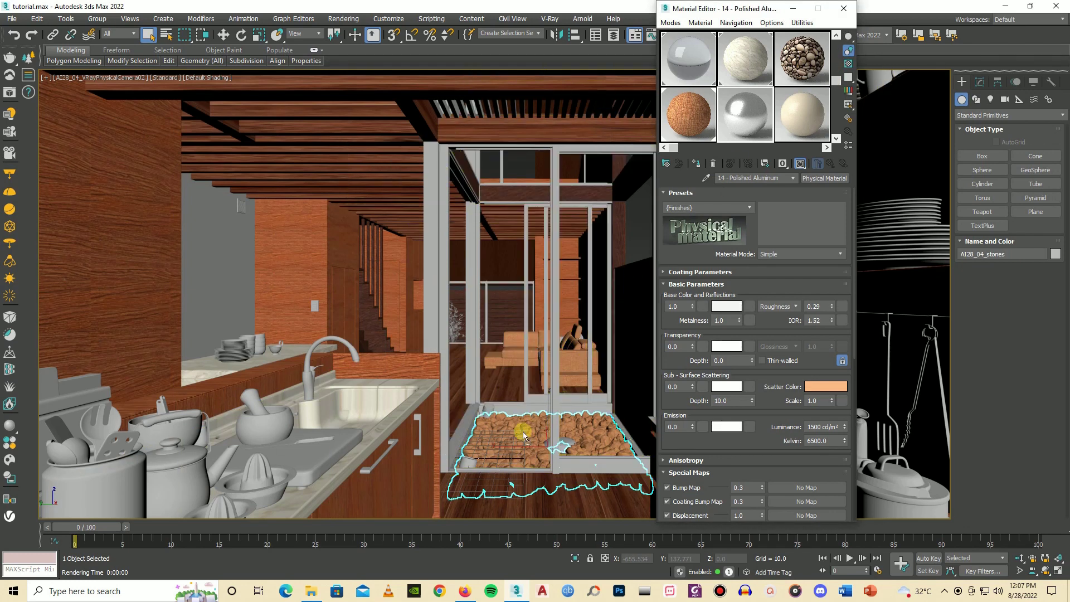
{"action": "left_click_drag", "start_coordinate": [523, 431], "coordinate": [521, 433]}
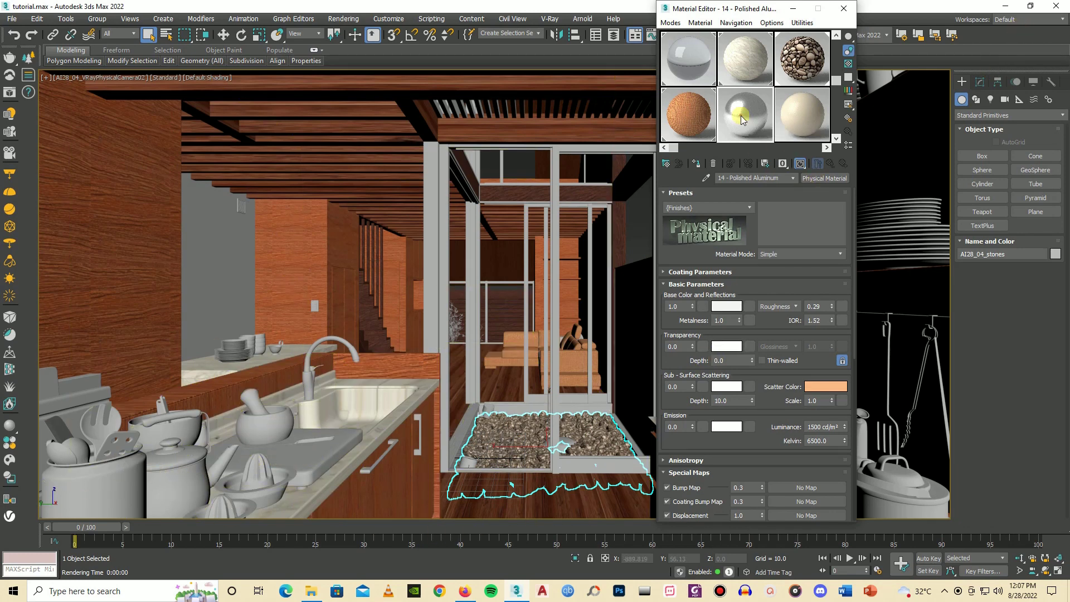
Switch to Firefox and generate textures from the prompt "wood"
{"action": "left_click", "coordinate": [466, 593]}
{"action": "left_click", "coordinate": [336, 187]}
{"action": "key", "text": "ctrl+a"}
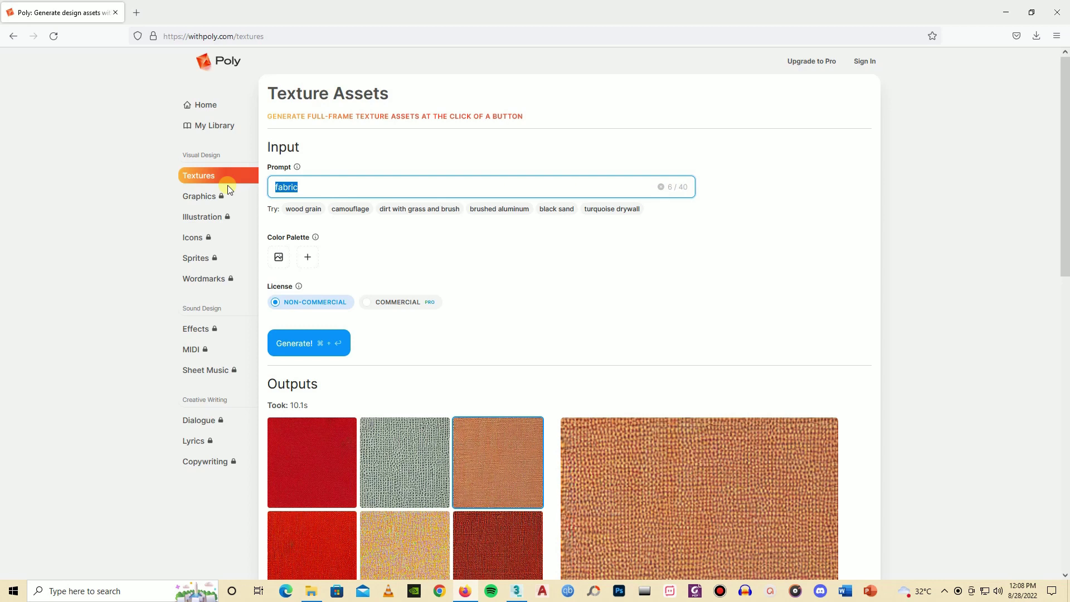
{"action": "type", "text": "woo"}
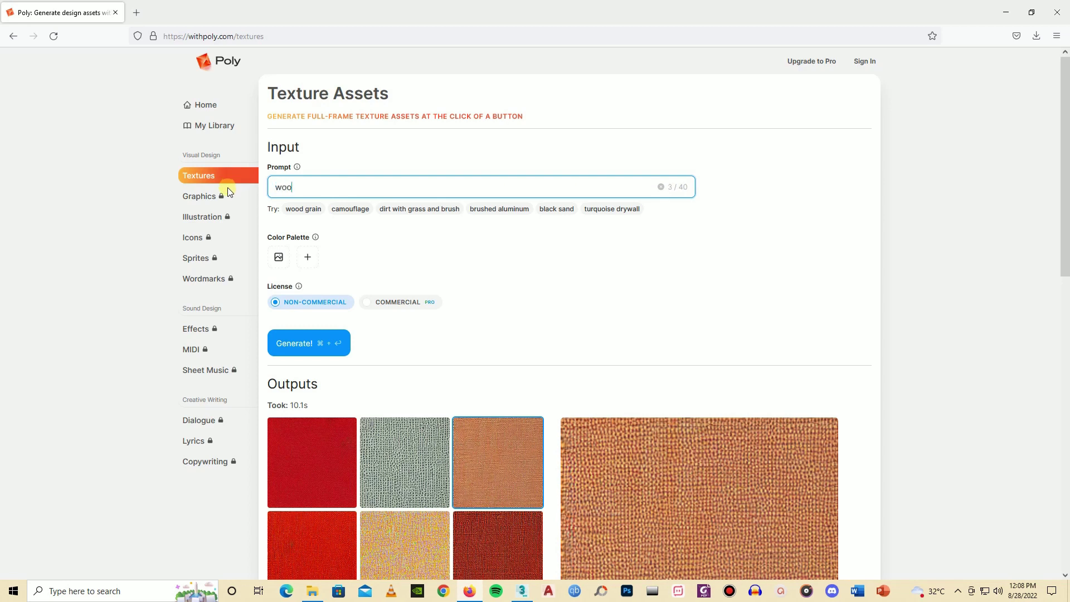
{"action": "type", "text": "d"}
{"action": "left_click", "coordinate": [299, 354]}
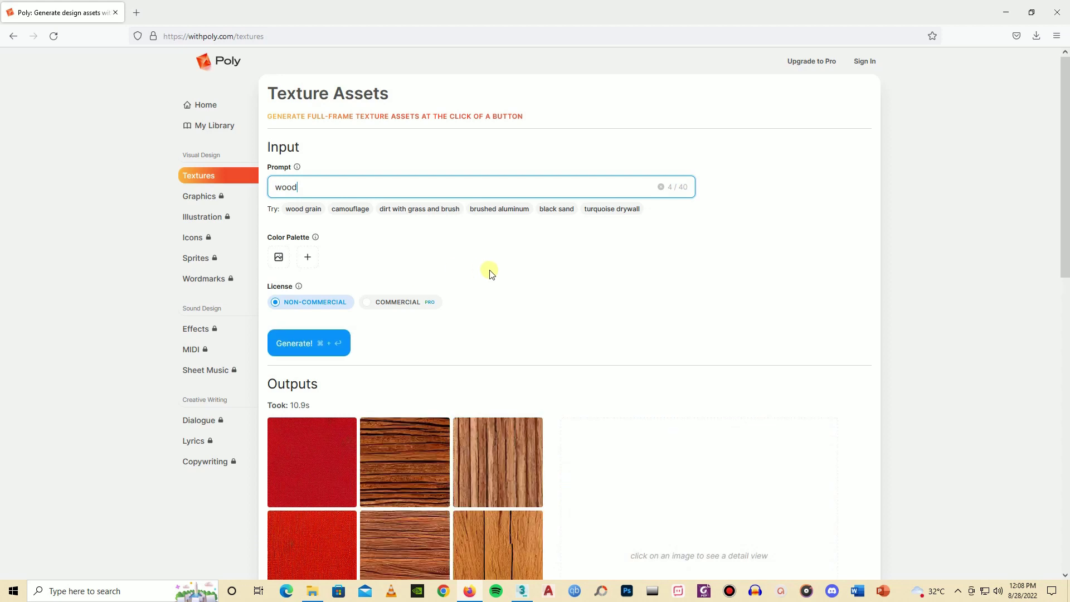
Download the light brown wood texture at the start of the last row and show the file in its folder
{"action": "scroll", "coordinate": [489, 273], "scroll_direction": "down", "scroll_amount": 3}
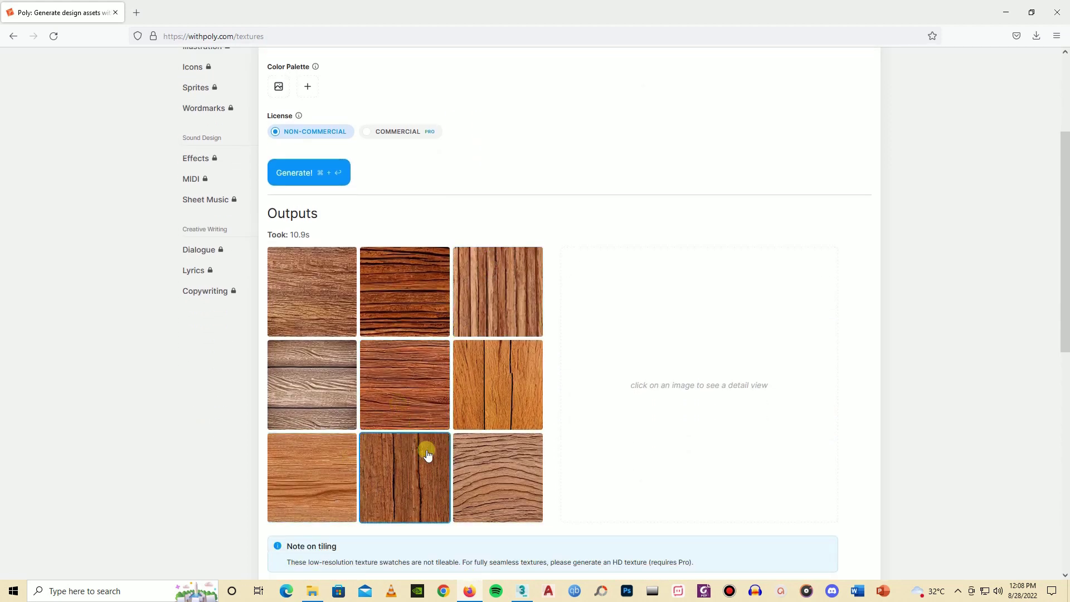
{"action": "left_click", "coordinate": [312, 469]}
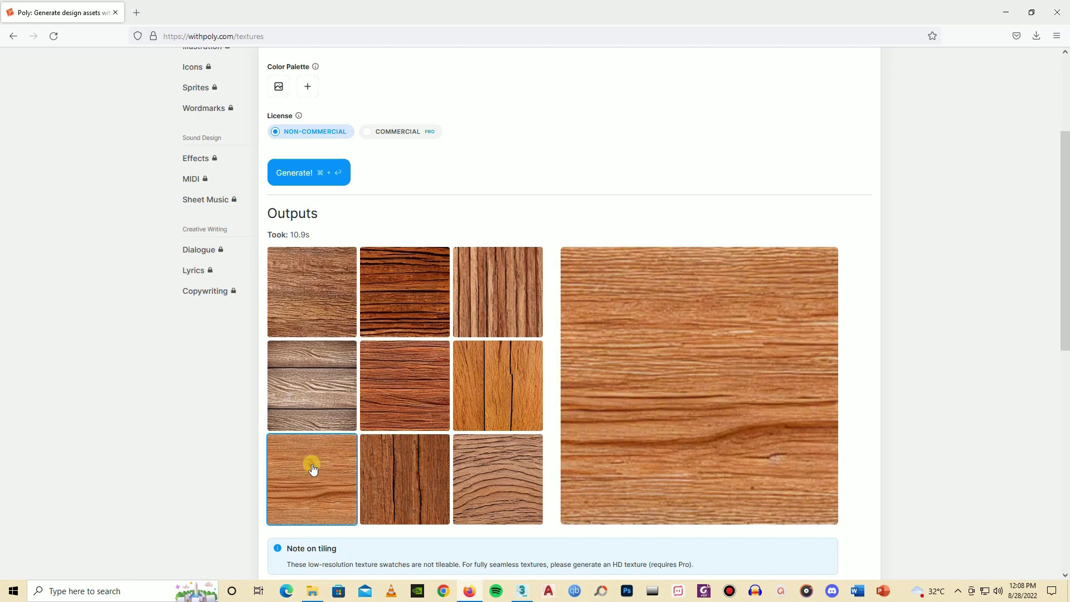
{"action": "mouse_move", "coordinate": [787, 516]}
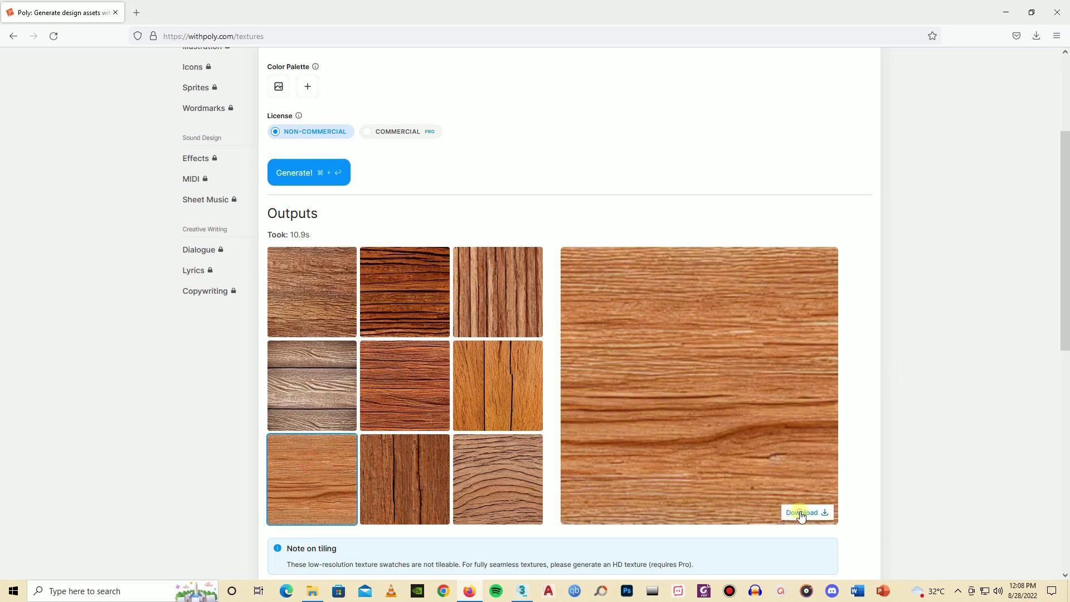
{"action": "left_click", "coordinate": [801, 514]}
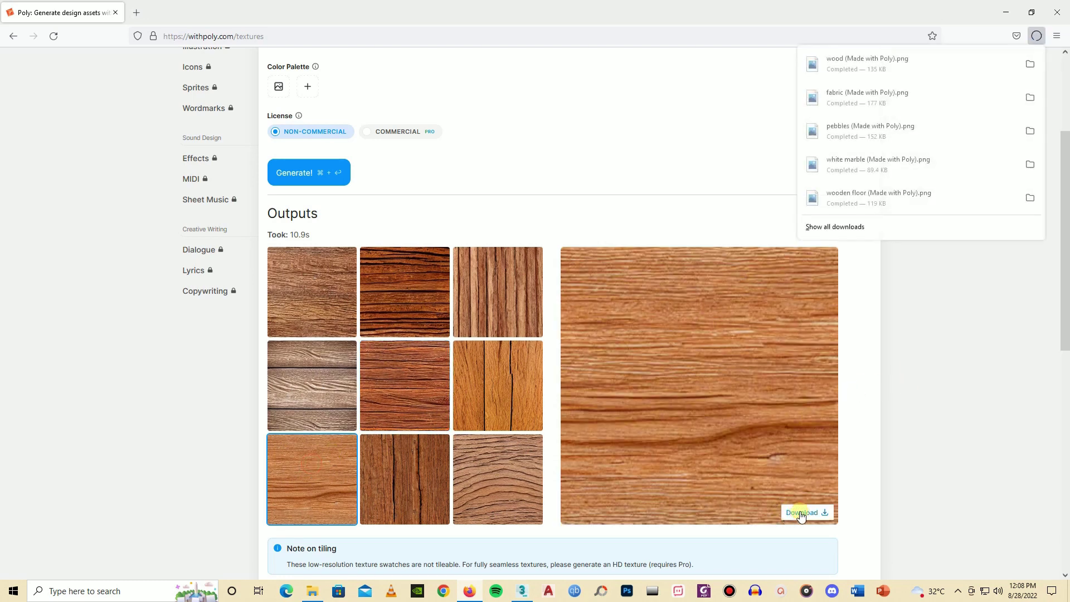
{"action": "left_click", "coordinate": [1030, 66]}
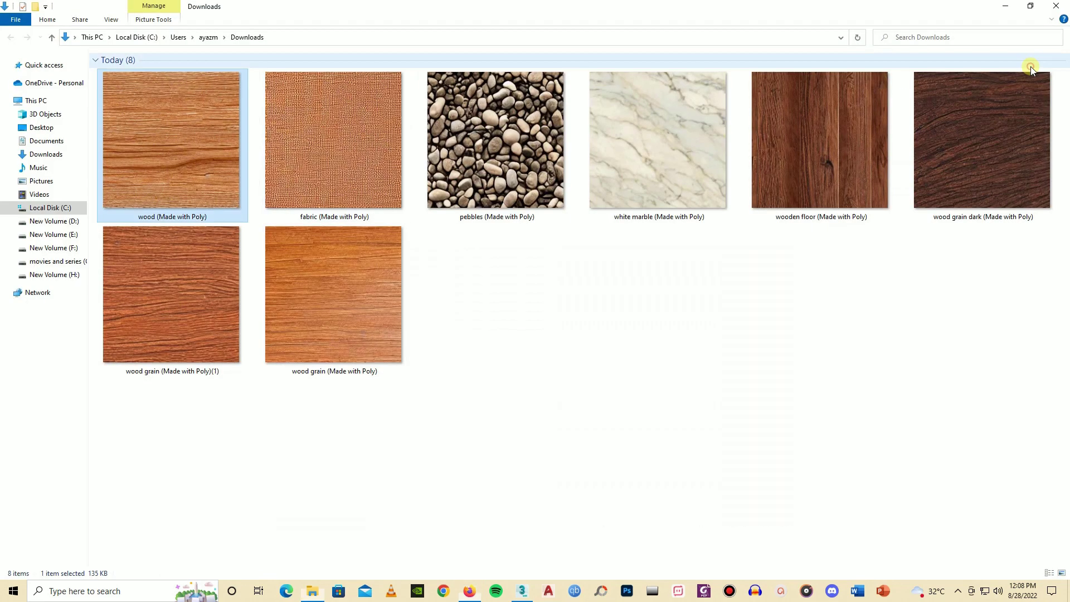
Switch to 3ds Max, load the wood texture as the Diffuse map of VRayMtl Material #9, and apply it to the cutting board and mortar
{"action": "left_click_drag", "start_coordinate": [342, 281], "coordinate": [813, 209]}
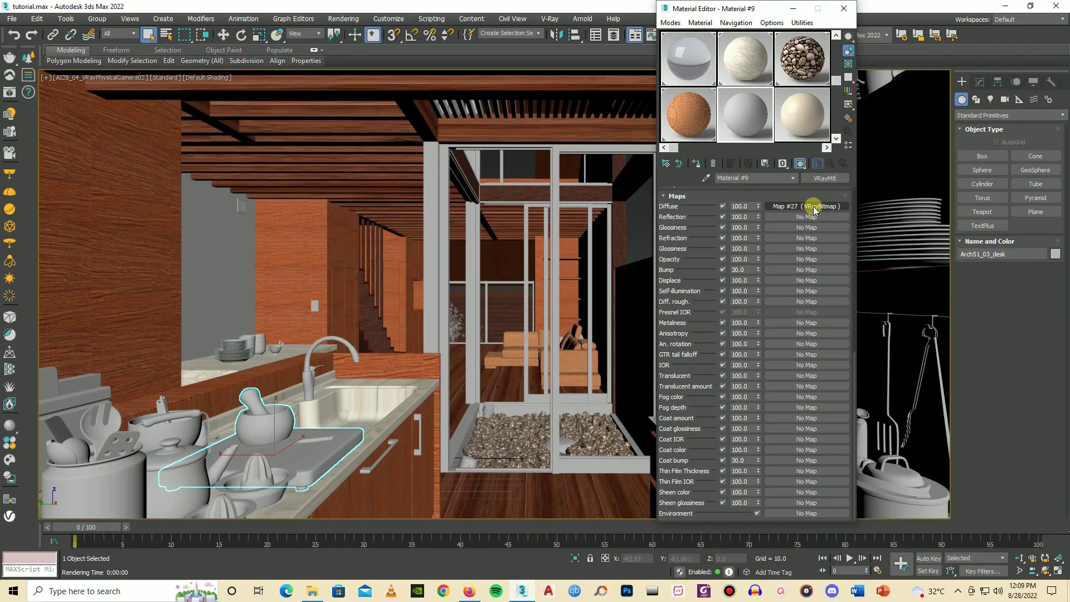
{"action": "left_click_drag", "start_coordinate": [747, 123], "coordinate": [301, 462]}
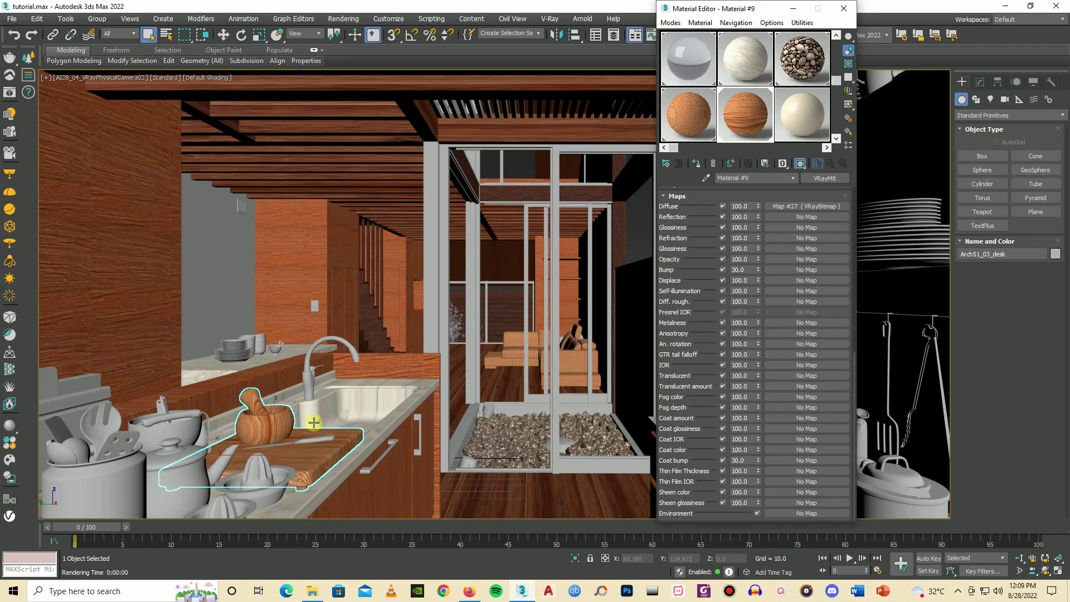
Select the four cooking utensils standing in the pot and assign the wood material to the selection
{"action": "left_click", "coordinate": [114, 442]}
{"action": "left_click", "coordinate": [103, 427], "text": "ctrl"}
{"action": "left_click", "coordinate": [82, 449], "text": "ctrl"}
{"action": "left_click", "coordinate": [83, 449], "text": "ctrl"}
{"action": "left_click", "coordinate": [57, 429], "text": "ctrl"}
{"action": "left_click", "coordinate": [58, 428], "text": "ctrl"}
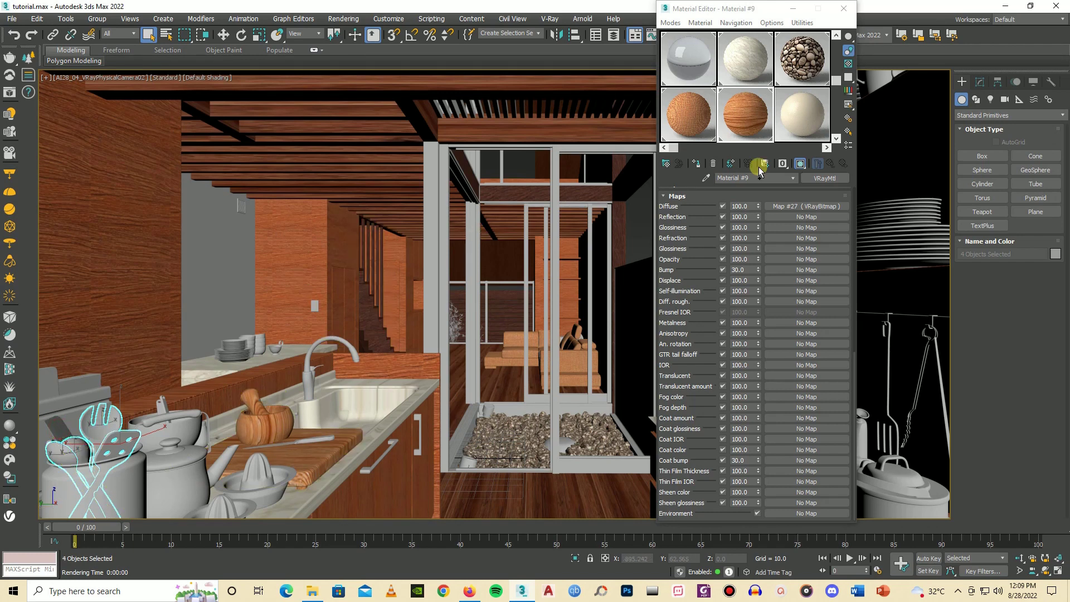
{"action": "left_click_drag", "start_coordinate": [748, 116], "coordinate": [113, 446]}
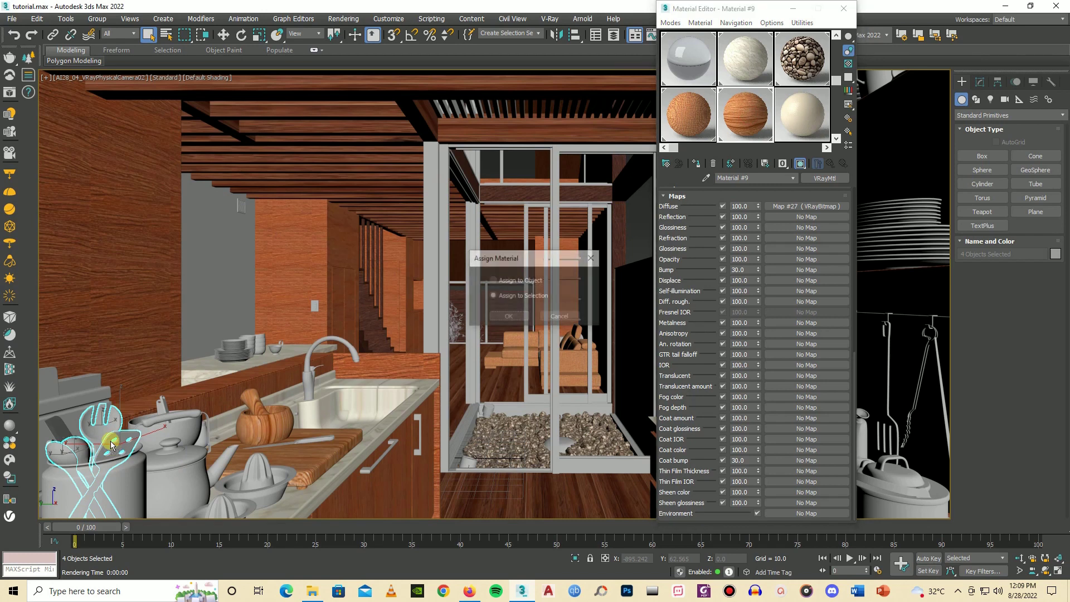
{"action": "left_click", "coordinate": [517, 322]}
Assign the wood material to the group of upright cutting boards behind the utensil pot
{"action": "left_click", "coordinate": [67, 401]}
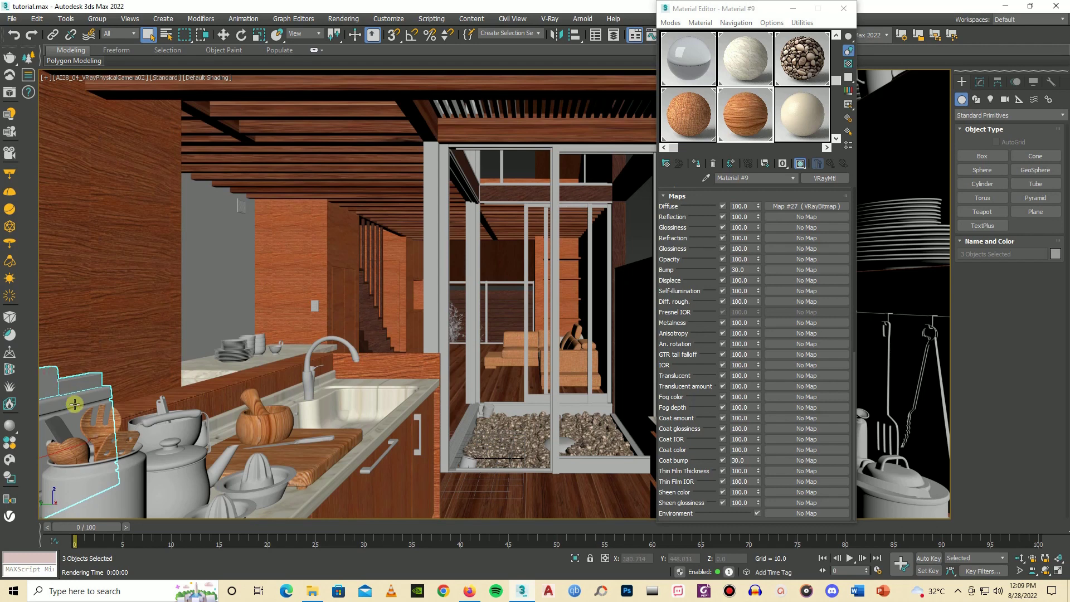
{"action": "left_click_drag", "start_coordinate": [746, 128], "coordinate": [73, 400]}
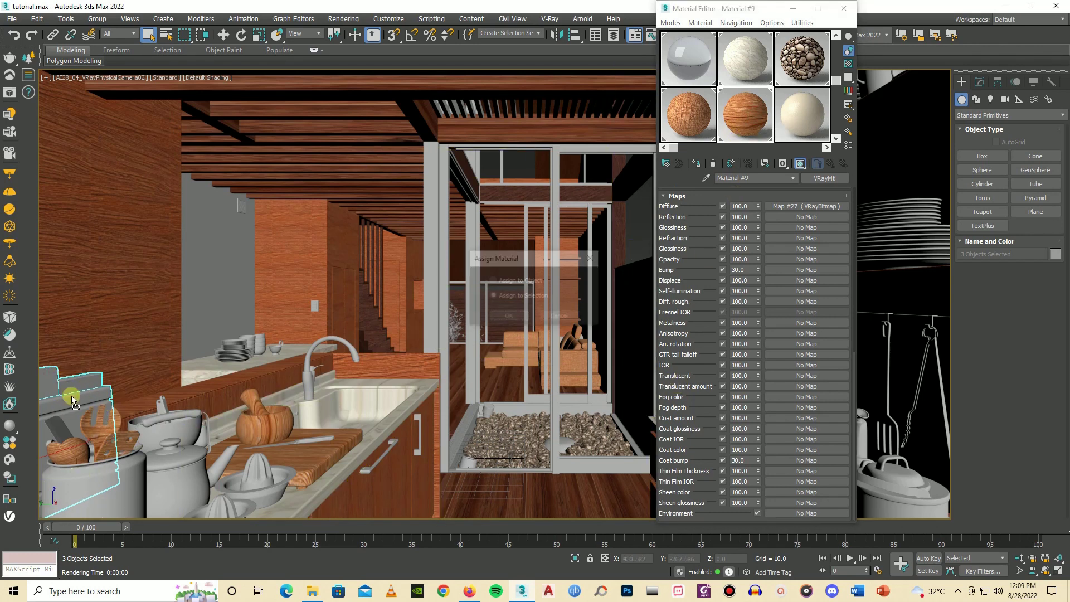
{"action": "left_click", "coordinate": [505, 321]}
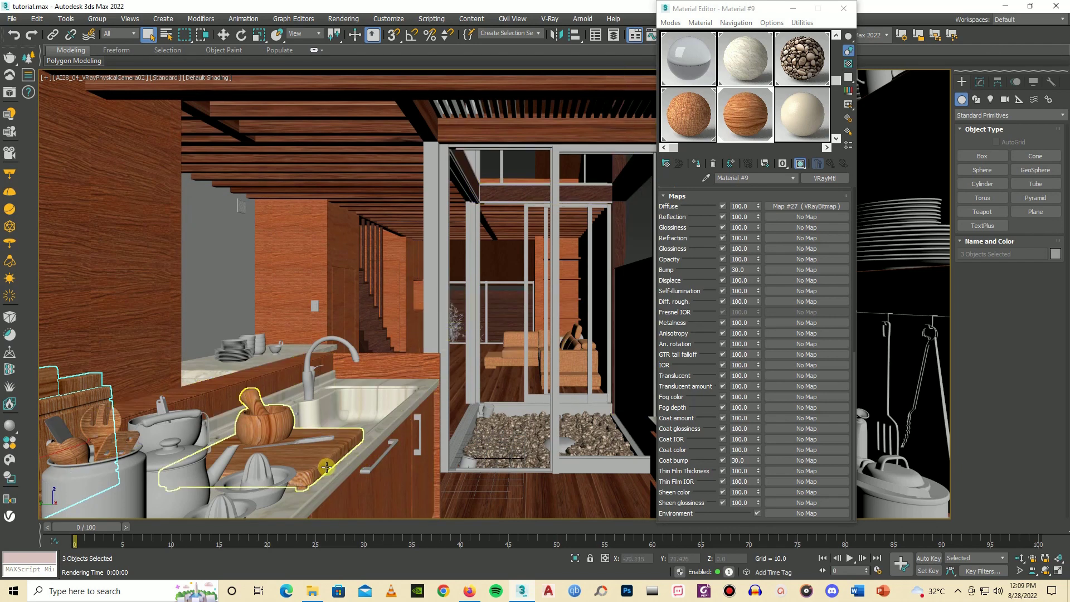
Switch the viewport to Perspective and apply the wood material to the wall rack holding the hanging cups, Rectangle01
{"action": "left_click_drag", "start_coordinate": [724, 8], "coordinate": [418, 13]}
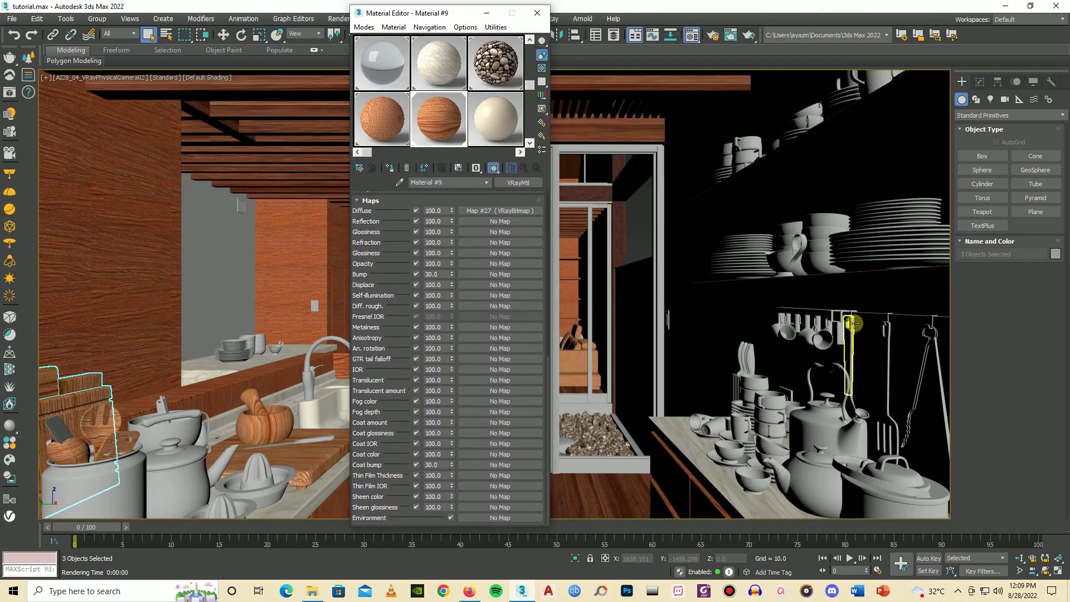
{"action": "left_click", "coordinate": [871, 315]}
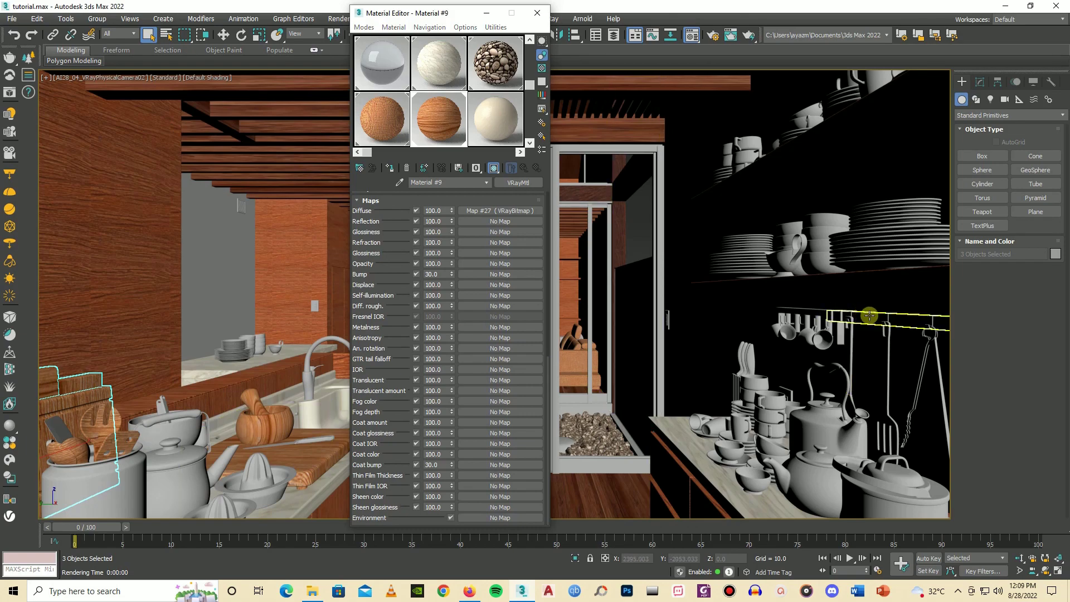
{"action": "left_click", "coordinate": [90, 77]}
{"action": "left_click", "coordinate": [100, 109]}
{"action": "left_click_drag", "start_coordinate": [932, 102], "coordinate": [64, 100]}
{"action": "scroll", "coordinate": [657, 277], "scroll_direction": "up", "scroll_amount": 5}
{"action": "left_click", "coordinate": [657, 277]}
{"action": "left_click_drag", "start_coordinate": [439, 118], "coordinate": [663, 276]}
{"action": "scroll", "coordinate": [760, 297], "scroll_direction": "up", "scroll_amount": 5}
{"action": "scroll", "coordinate": [760, 296], "scroll_direction": "down", "scroll_amount": 5}
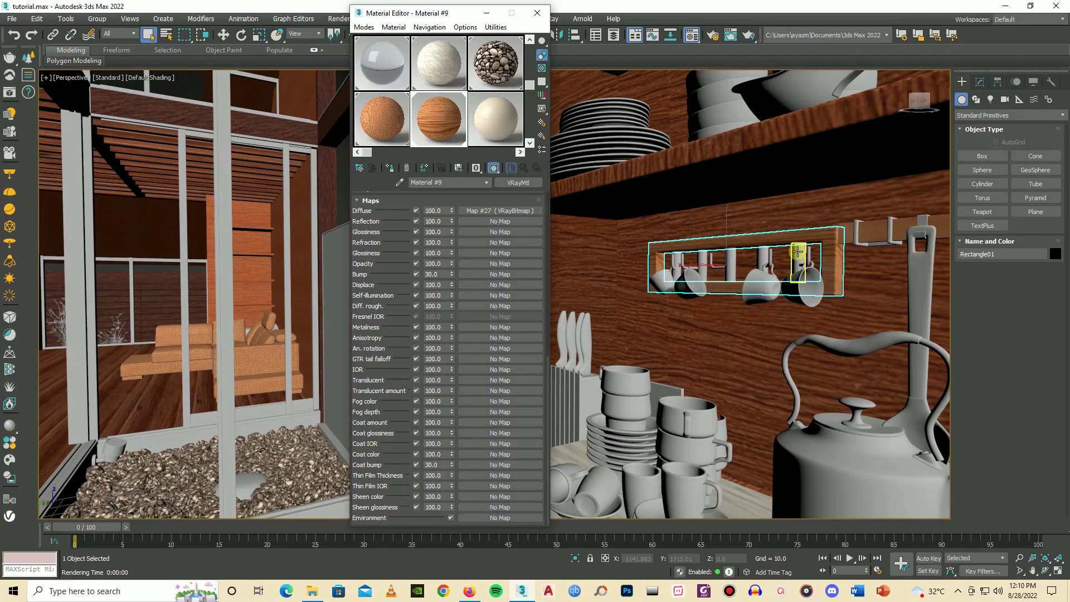
Apply the wood material to the knife block beside the stacked cups, Box01
{"action": "left_click", "coordinate": [657, 390]}
{"action": "scroll", "coordinate": [710, 306], "scroll_direction": "down", "scroll_amount": 10}
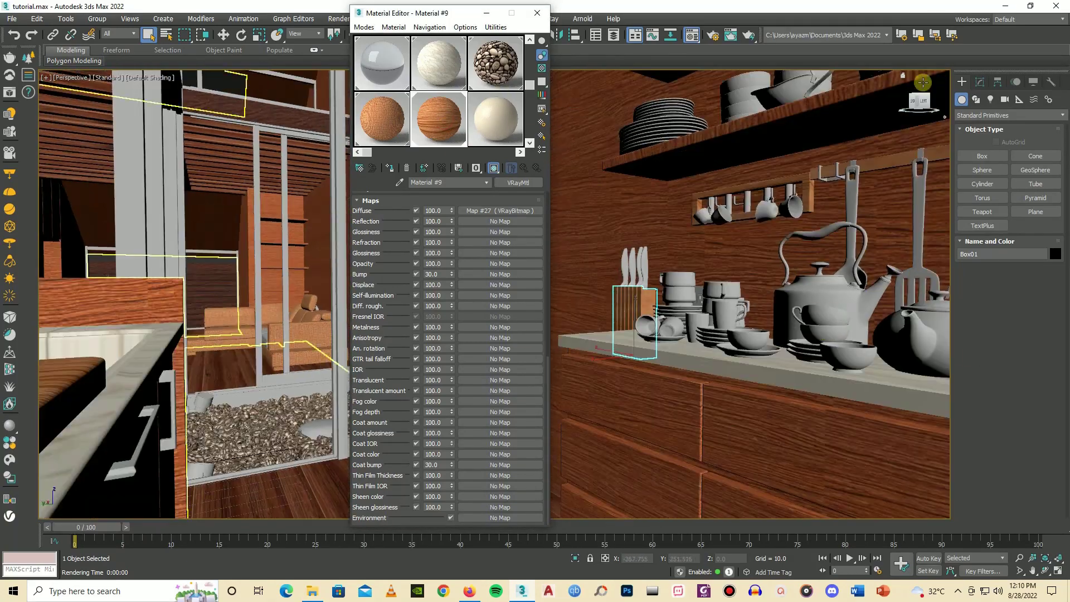
Replace the 15 - Glossy Plastic sample with a VRayMtl and apply the wood material to the spoon in the large worktop bowl
{"action": "left_click_drag", "start_coordinate": [920, 102], "coordinate": [891, 102]}
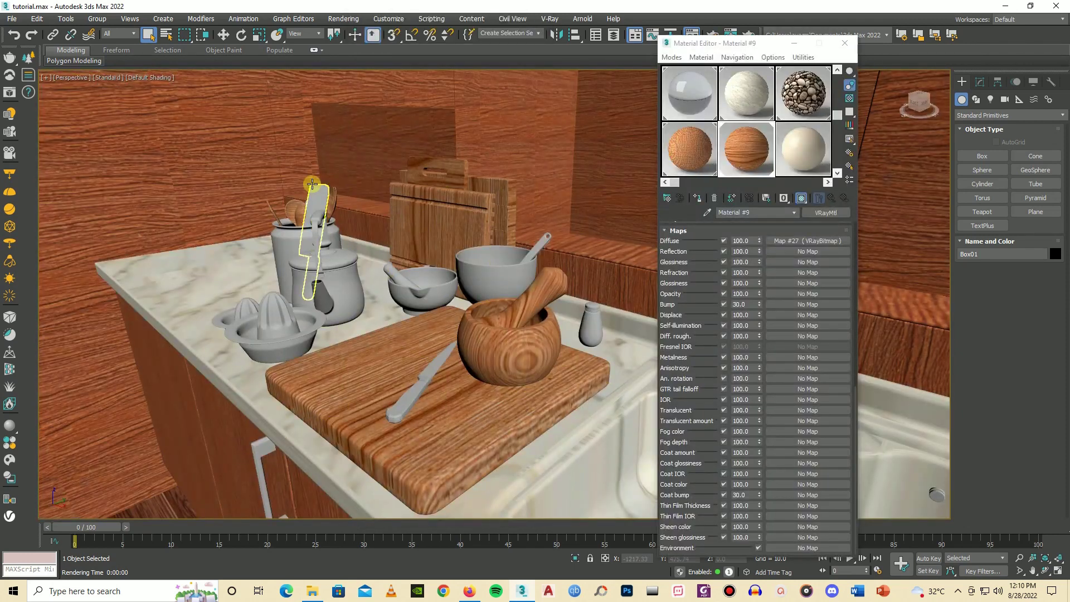
{"action": "scroll", "coordinate": [310, 201], "scroll_direction": "up", "scroll_amount": 3}
{"action": "left_click", "coordinate": [245, 337]}
{"action": "left_click", "coordinate": [353, 341]}
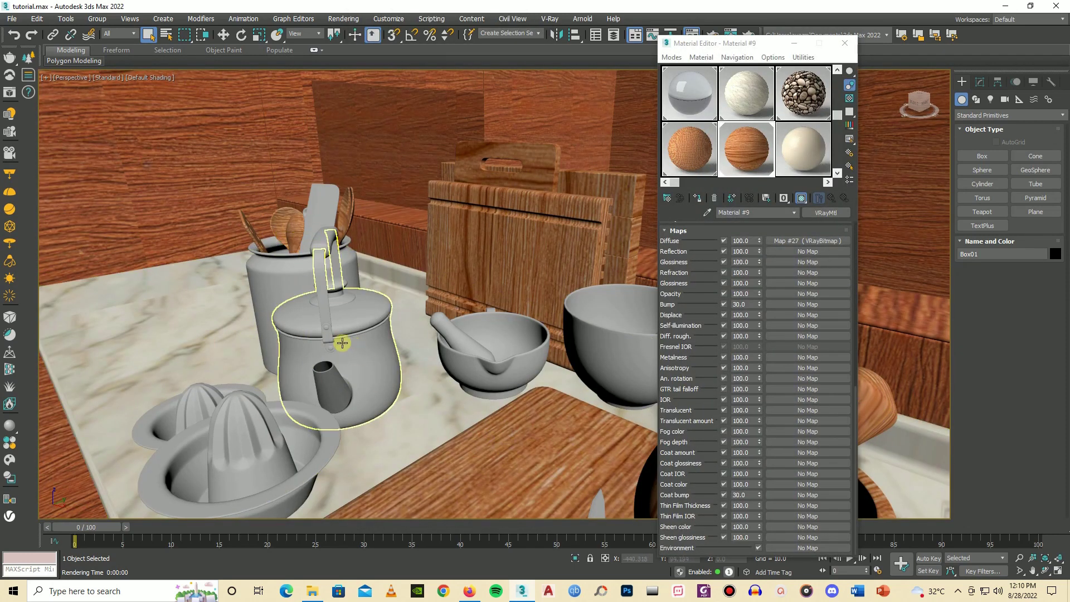
{"action": "left_click", "coordinate": [247, 342]}
{"action": "scroll", "coordinate": [248, 341], "scroll_direction": "down", "scroll_amount": 3}
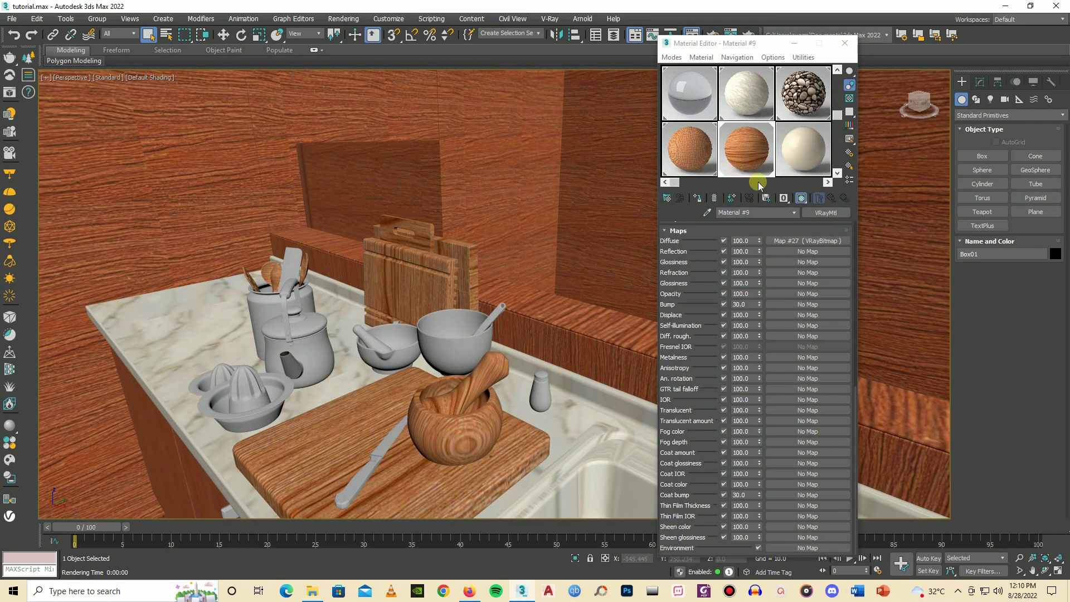
{"action": "left_click", "coordinate": [798, 158]}
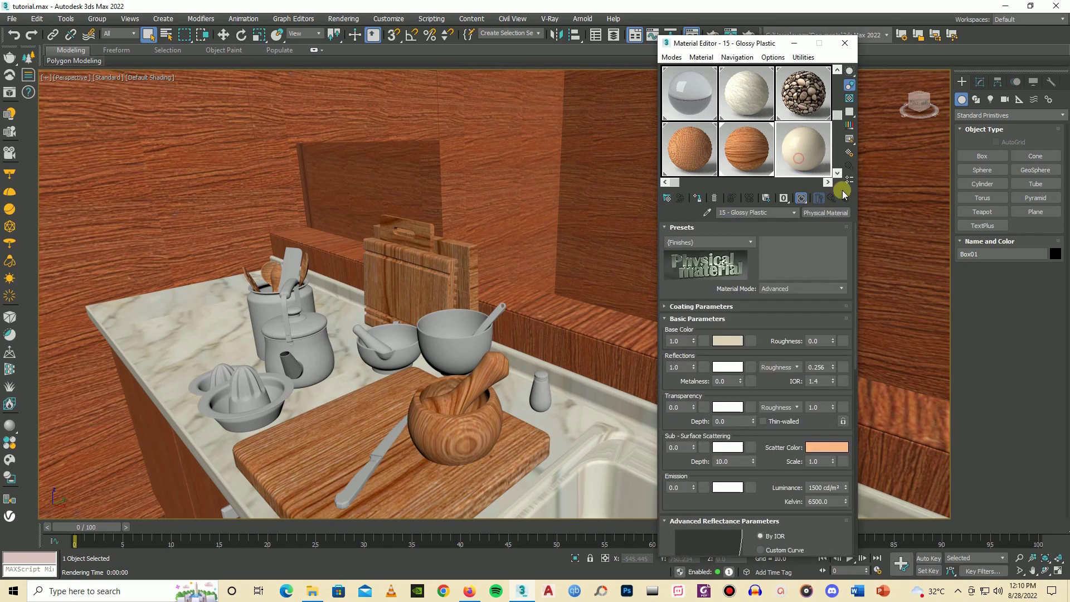
{"action": "left_click", "coordinate": [10, 425]}
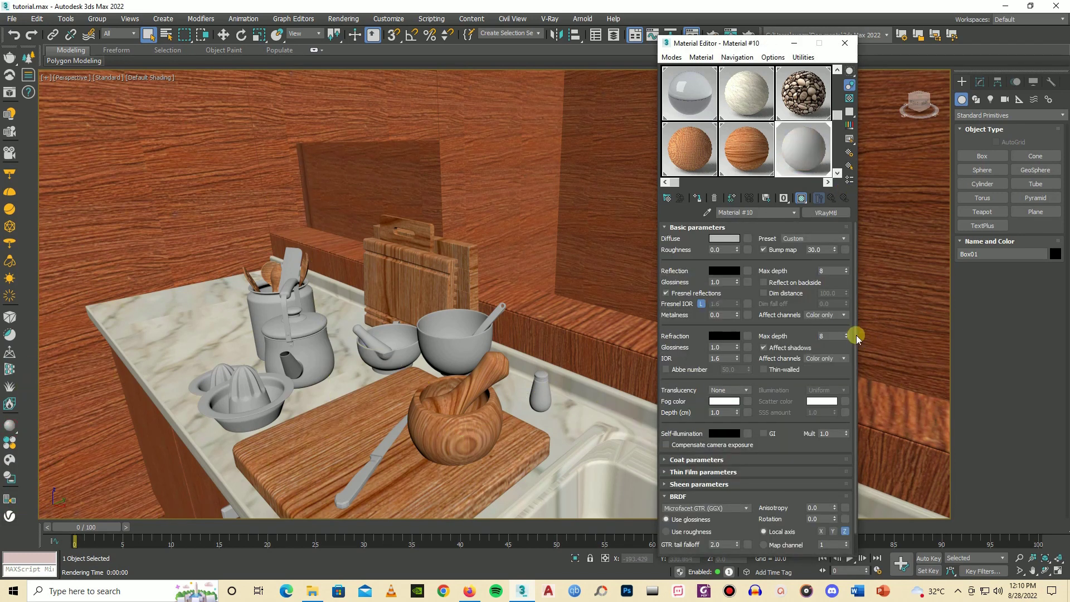
{"action": "scroll", "coordinate": [843, 466], "scroll_direction": "down", "scroll_amount": 2}
{"action": "left_click", "coordinate": [759, 550]}
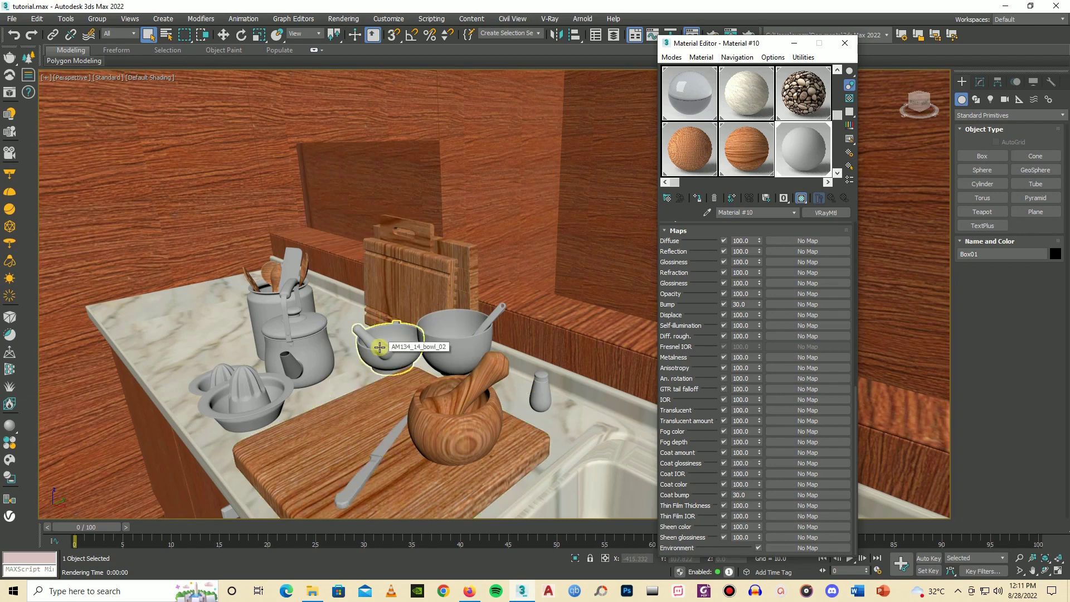
{"action": "left_click_drag", "start_coordinate": [746, 150], "coordinate": [495, 315]}
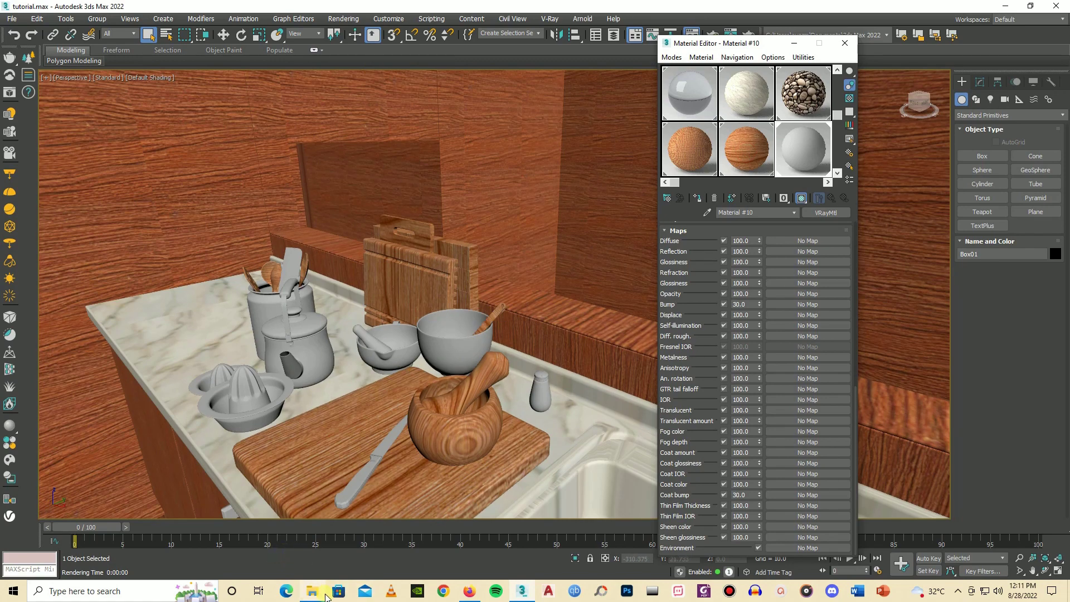
Switch to Poly in the browser and generate textures from the prompt "ceramic"
{"action": "left_click", "coordinate": [469, 592]}
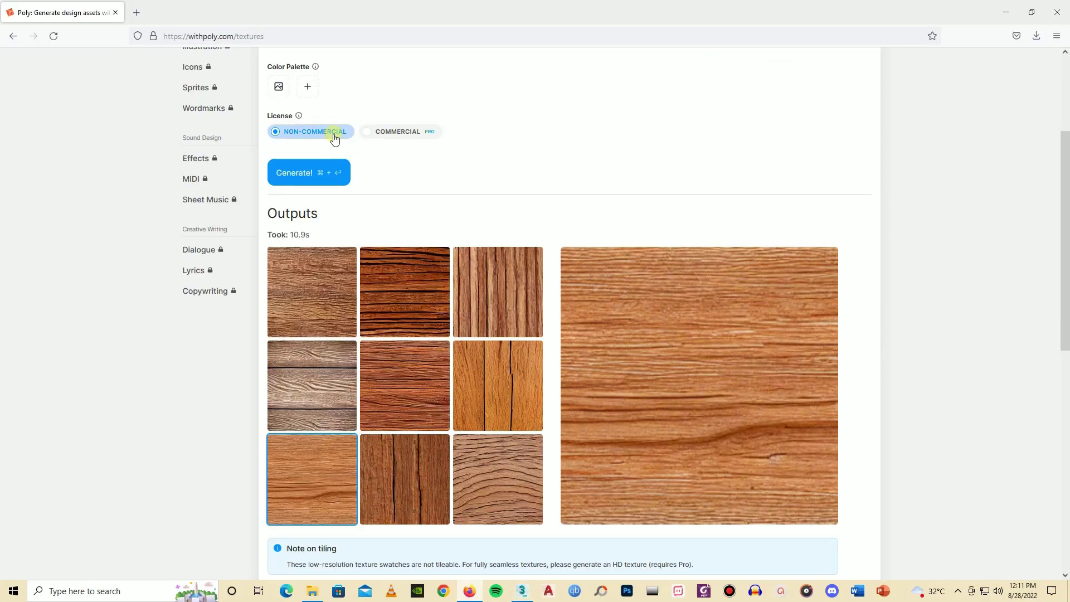
{"action": "scroll", "coordinate": [334, 136], "scroll_direction": "up", "scroll_amount": 3}
{"action": "double_click", "coordinate": [325, 187]}
{"action": "type", "text": "m"}
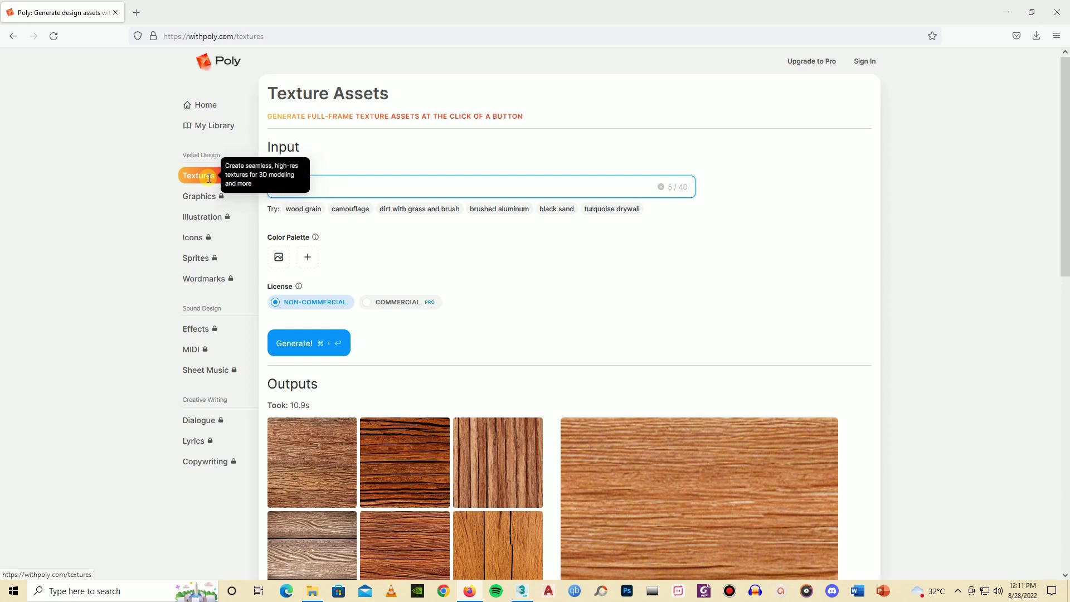
{"action": "type", "text": "aramic"}
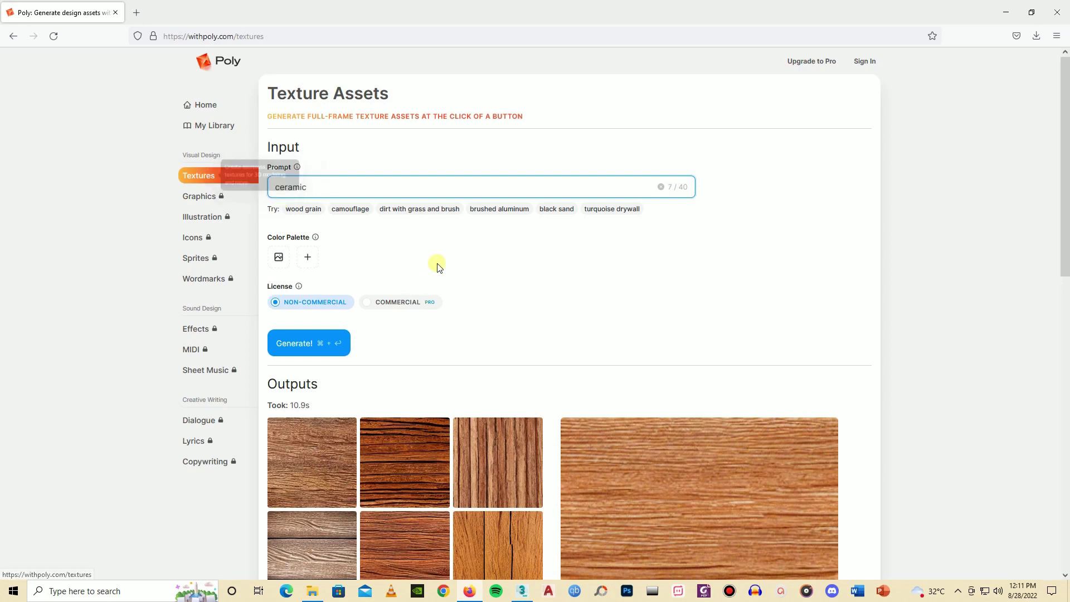
{"action": "left_click", "coordinate": [290, 344]}
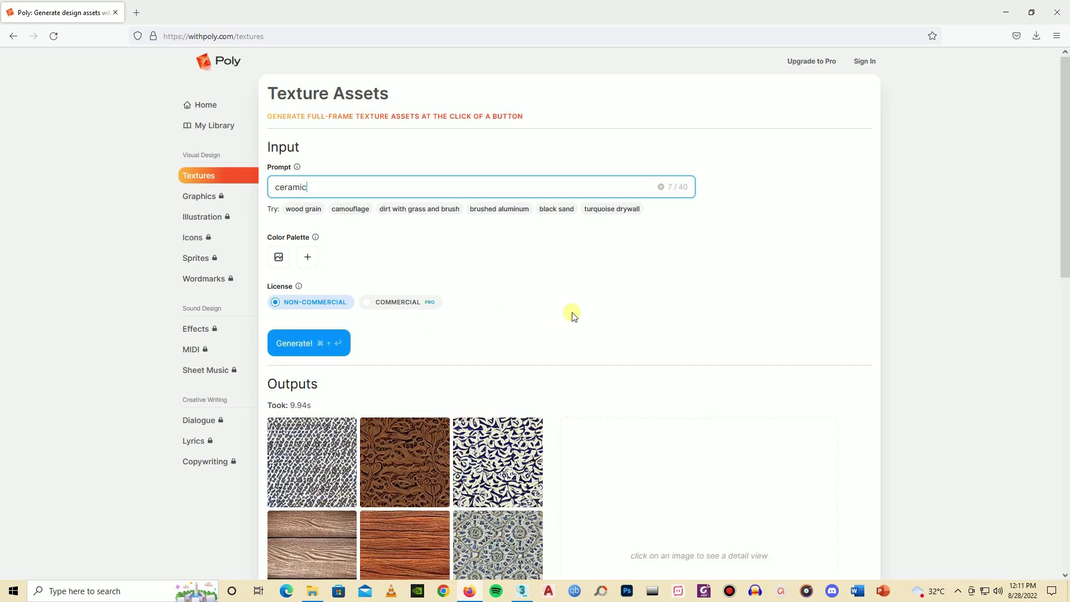
{"action": "scroll", "coordinate": [561, 268], "scroll_direction": "down", "scroll_amount": 3}
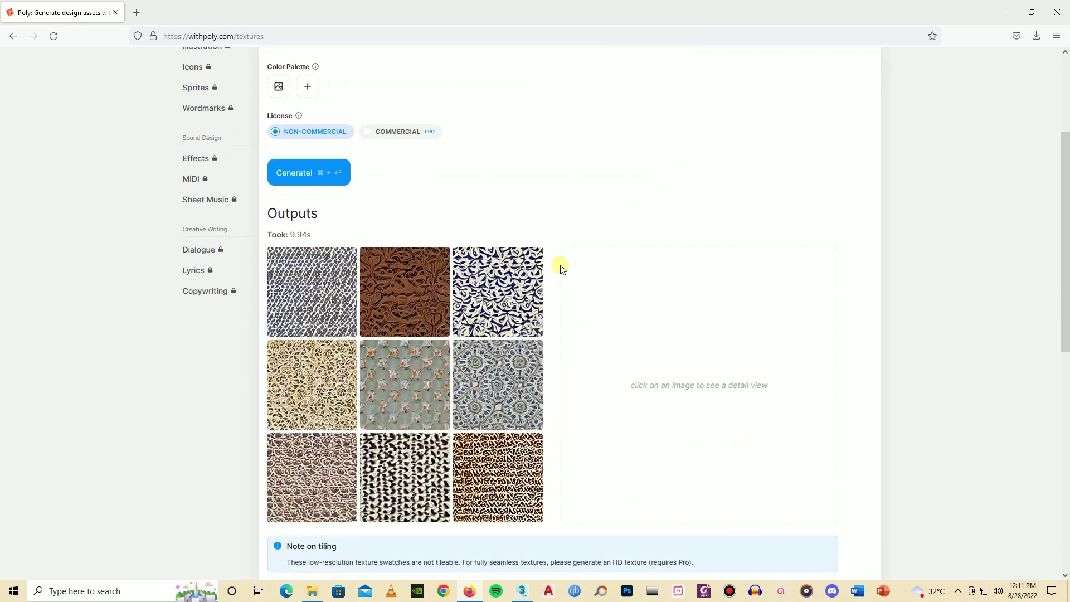
Generate textures from the prompt "ceramic white", then download the cracked white swatch and show it in its folder
{"action": "scroll", "coordinate": [335, 310], "scroll_direction": "up", "scroll_amount": 3}
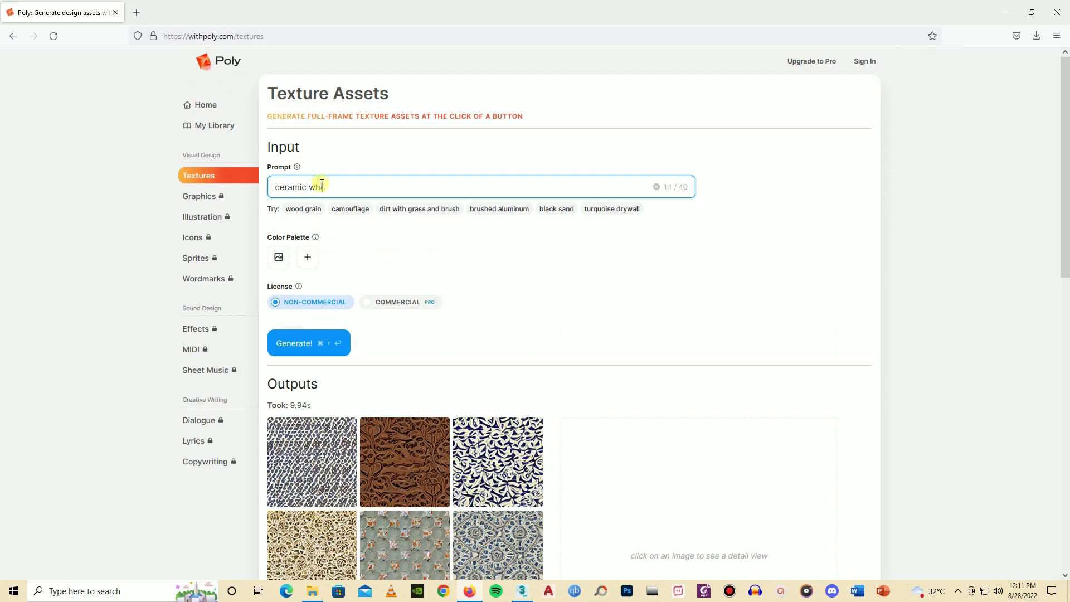
{"action": "left_click", "coordinate": [290, 341]}
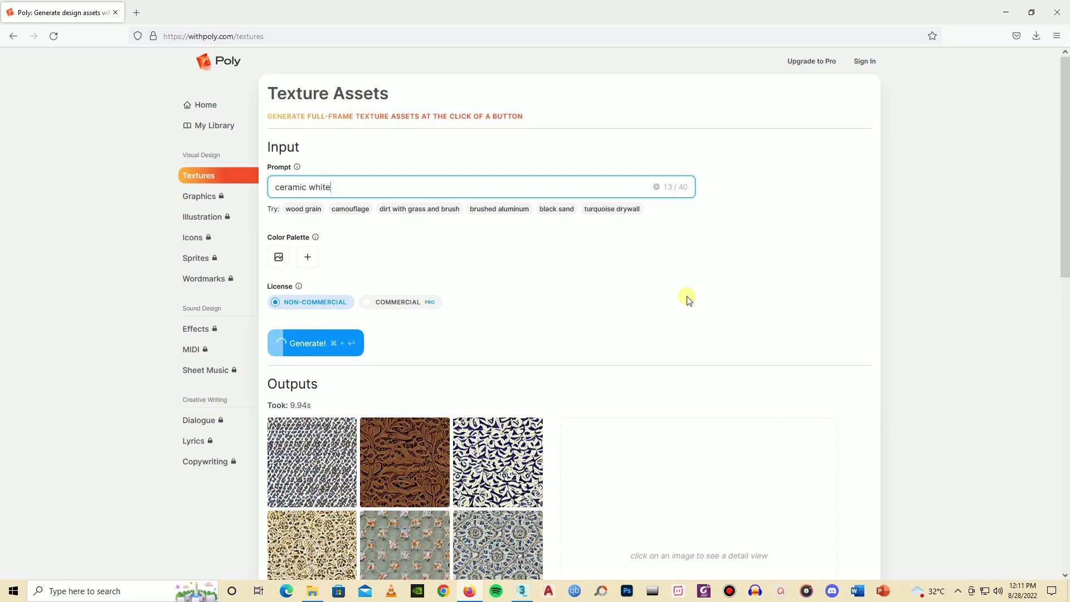
{"action": "scroll", "coordinate": [687, 299], "scroll_direction": "down", "scroll_amount": 2}
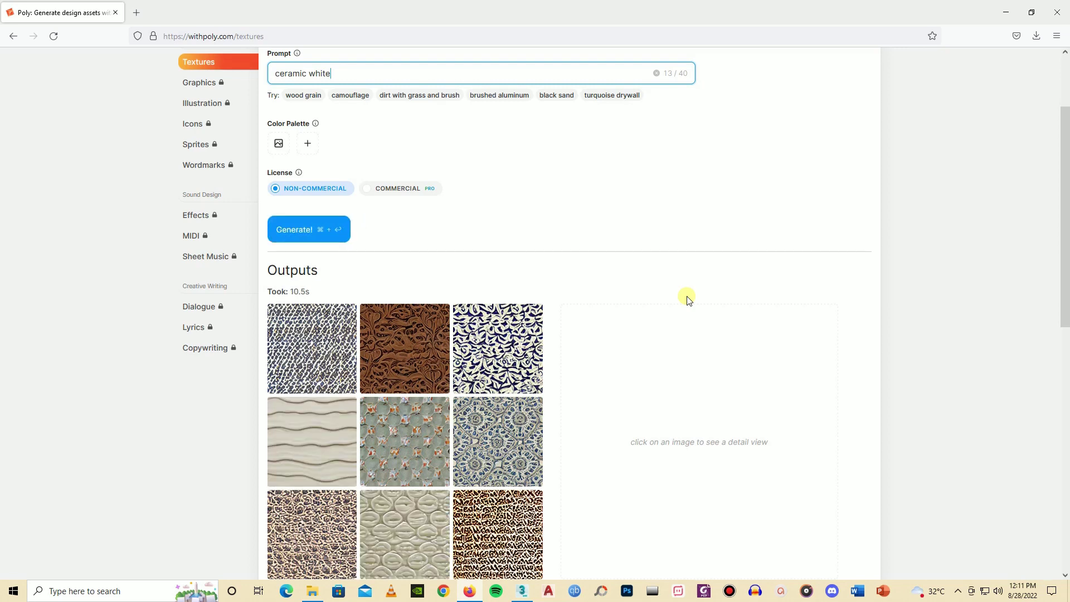
{"action": "scroll", "coordinate": [687, 299], "scroll_direction": "down", "scroll_amount": 1}
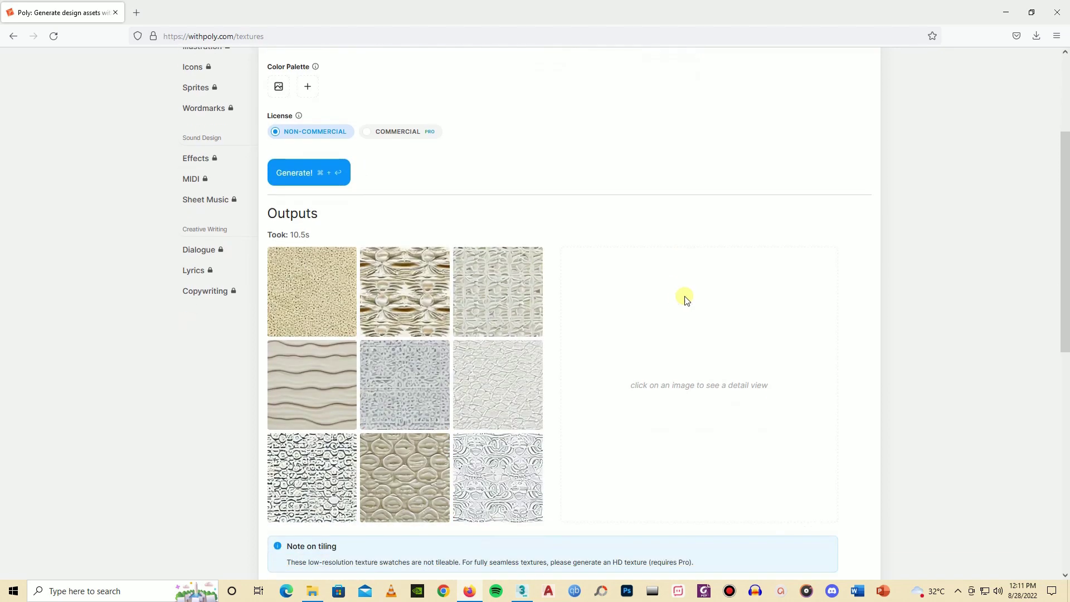
{"action": "left_click", "coordinate": [487, 370]}
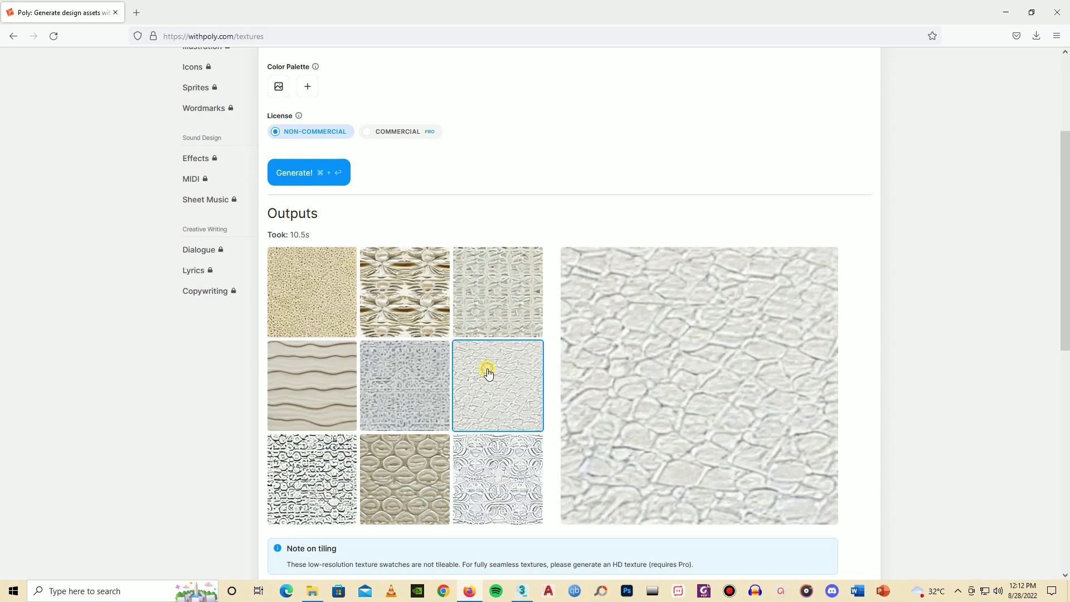
{"action": "mouse_move", "coordinate": [745, 342]}
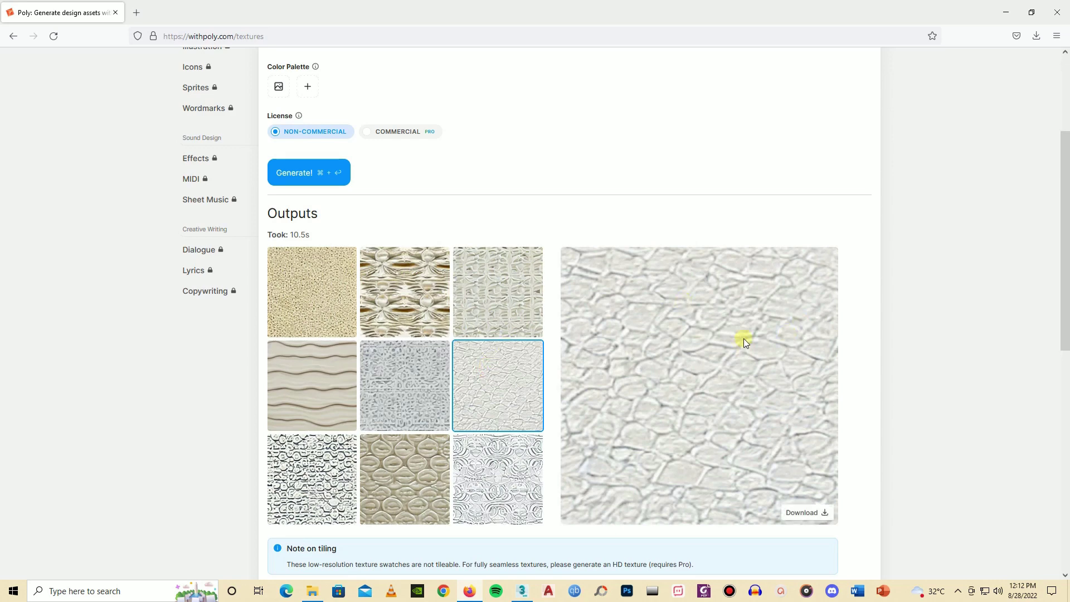
{"action": "left_click", "coordinate": [827, 513]}
{"action": "left_click", "coordinate": [1025, 61]}
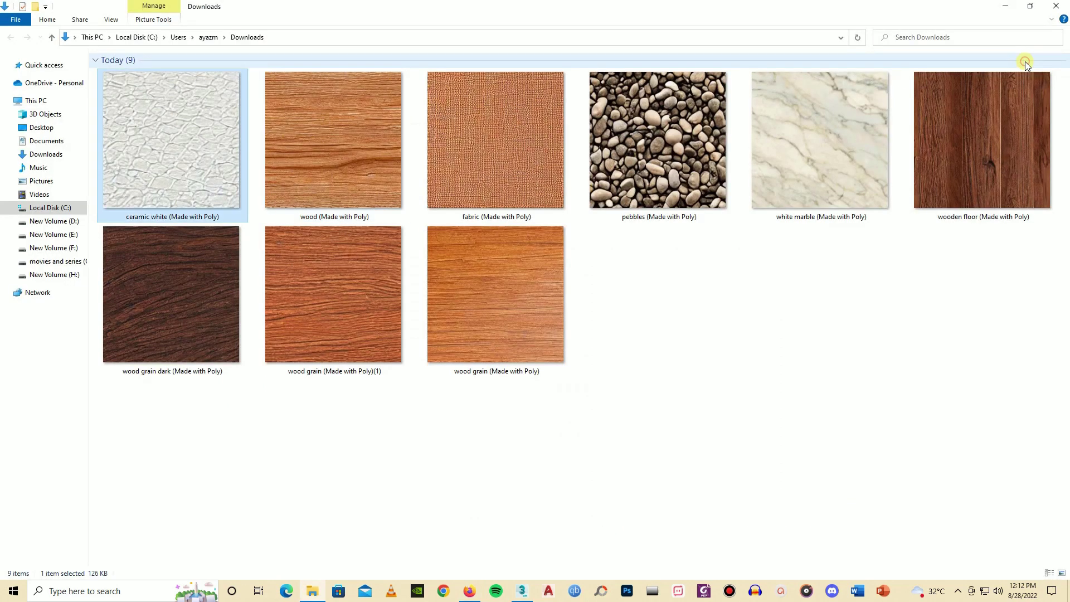
Load the "ceramic white (Made with Poly)" image as Material #10's diffuse map and assign the material to the large worktop bowl
{"action": "left_click_drag", "start_coordinate": [167, 149], "coordinate": [829, 245]}
{"action": "left_click_drag", "start_coordinate": [808, 151], "coordinate": [454, 352]}
{"action": "scroll", "coordinate": [451, 350], "scroll_direction": "up", "scroll_amount": 4}
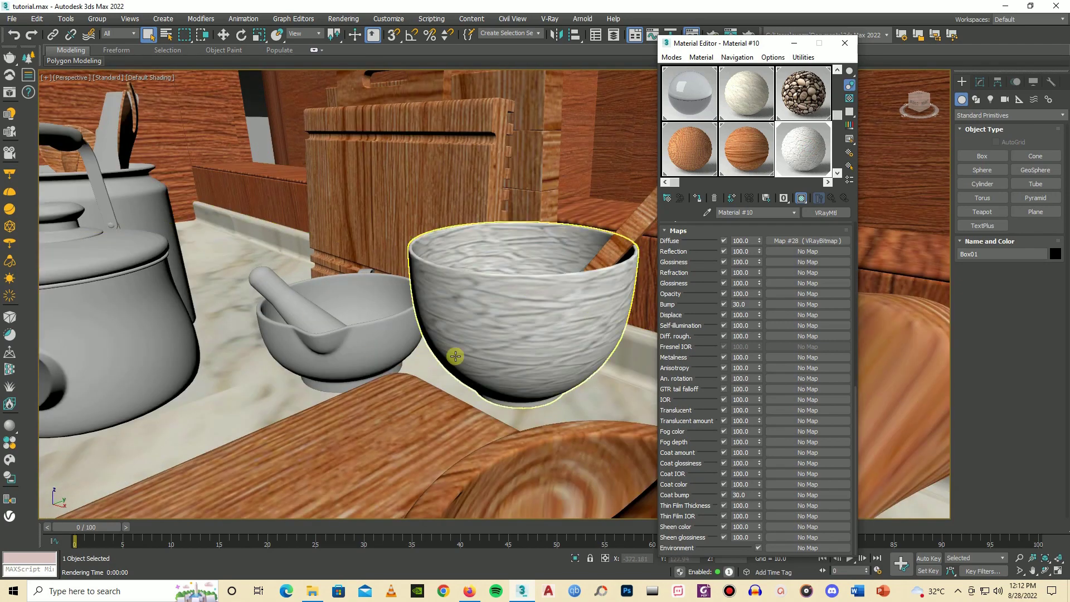
Set the white ceramic diffuse bitmap's U and V tiling to 4
{"action": "left_click", "coordinate": [807, 241]}
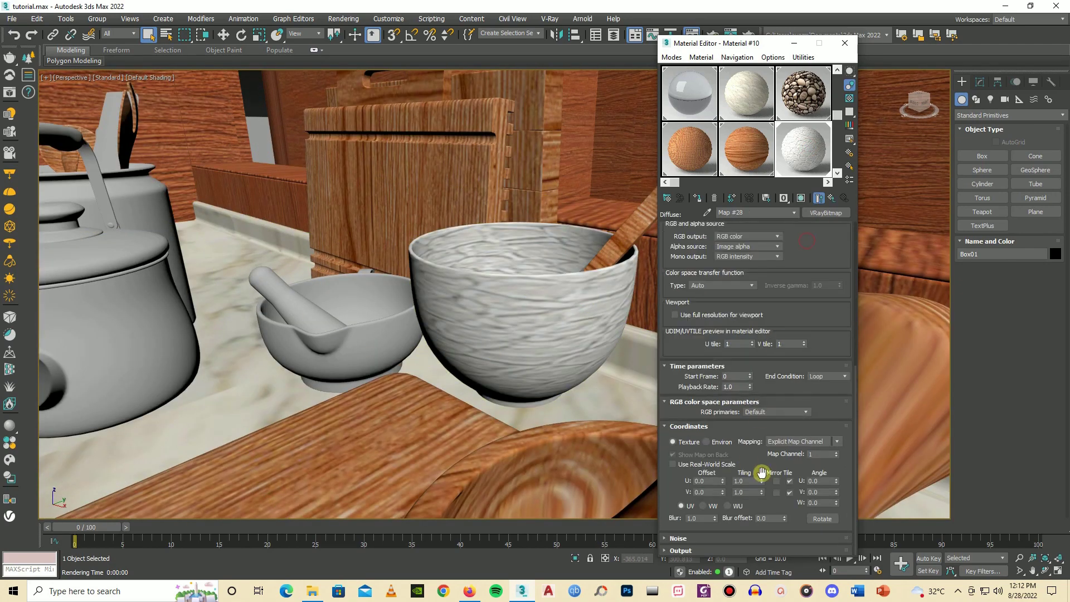
{"action": "left_click", "coordinate": [745, 480]}
{"action": "type", "text": "4"}
{"action": "left_click", "coordinate": [744, 492]}
{"action": "type", "text": "4"}
{"action": "key", "text": "Return"}
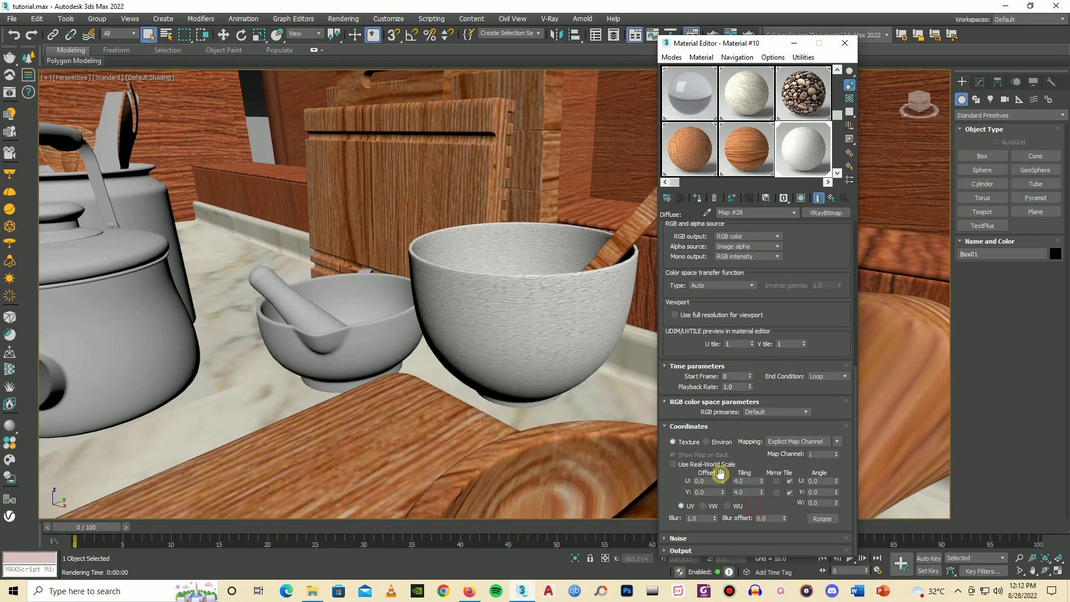
Set the white ceramic diffuse bitmap's U and V tiling to 2
{"action": "left_click", "coordinate": [745, 481]}
{"action": "type", "text": "2"}
{"action": "left_click", "coordinate": [744, 492]}
{"action": "type", "text": "2"}
{"action": "key", "text": "Return"}
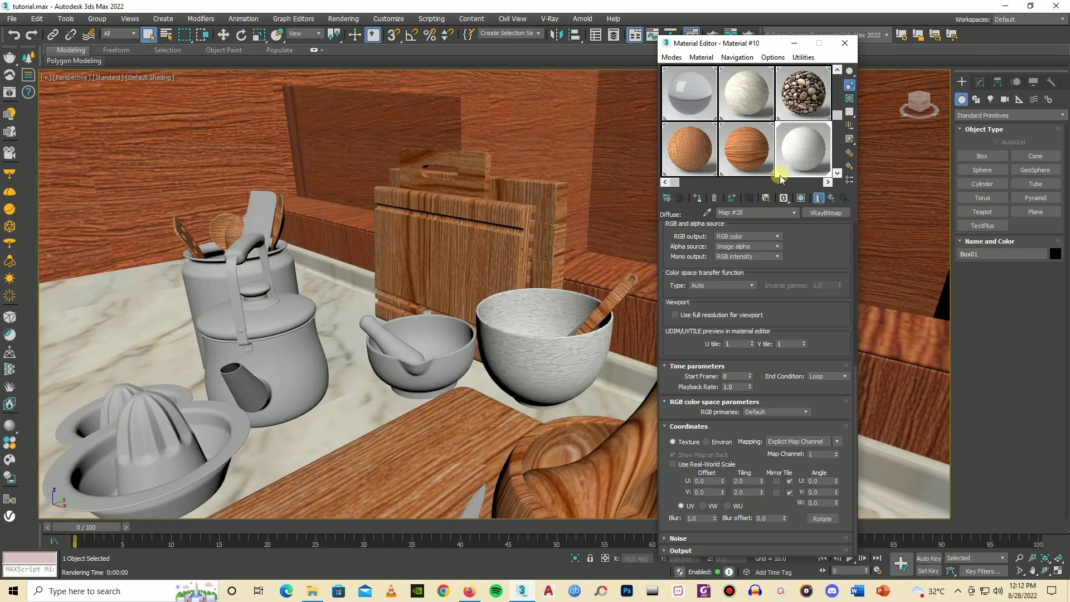
Apply the white ceramic material to the small bowl, the utensil pot, the citrus juicer and the shaker on the worktop
{"action": "left_click_drag", "start_coordinate": [791, 167], "coordinate": [382, 337]}
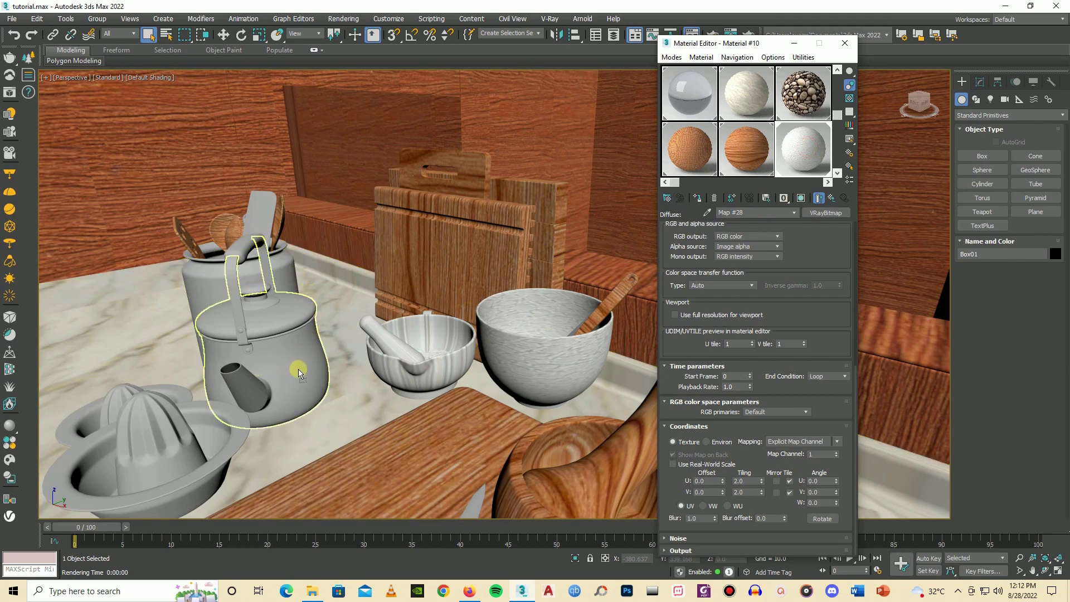
{"action": "left_click_drag", "start_coordinate": [296, 372], "coordinate": [282, 277]}
{"action": "scroll", "coordinate": [286, 279], "scroll_direction": "down", "scroll_amount": 3}
{"action": "middle_click_drag", "start_coordinate": [286, 280], "coordinate": [286, 344], "text": "alt"}
{"action": "scroll", "coordinate": [285, 344], "scroll_direction": "up", "scroll_amount": 3}
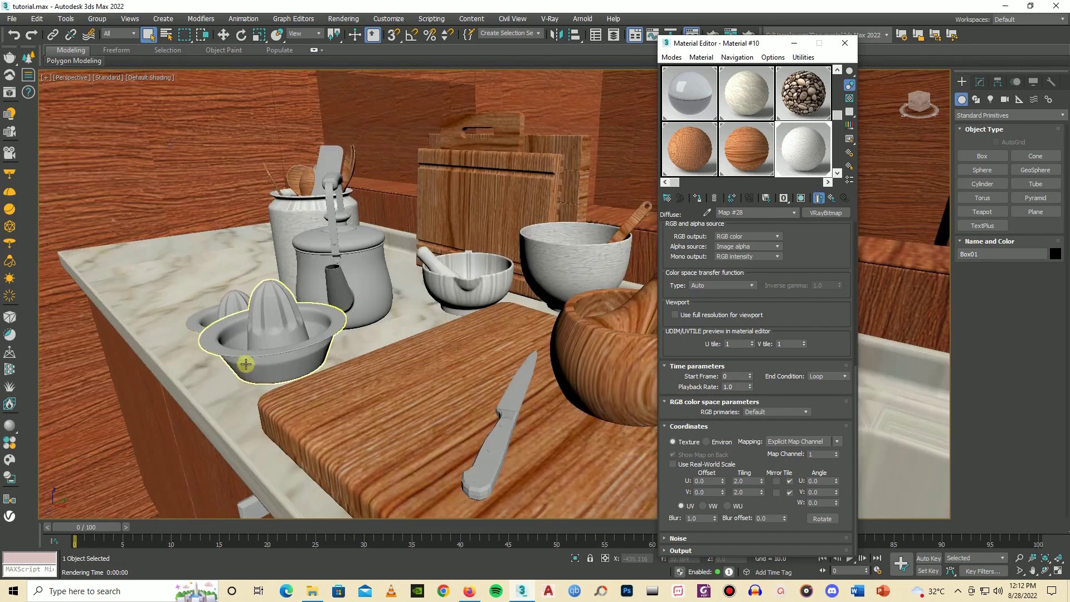
{"action": "scroll", "coordinate": [285, 344], "scroll_direction": "down", "scroll_amount": 3}
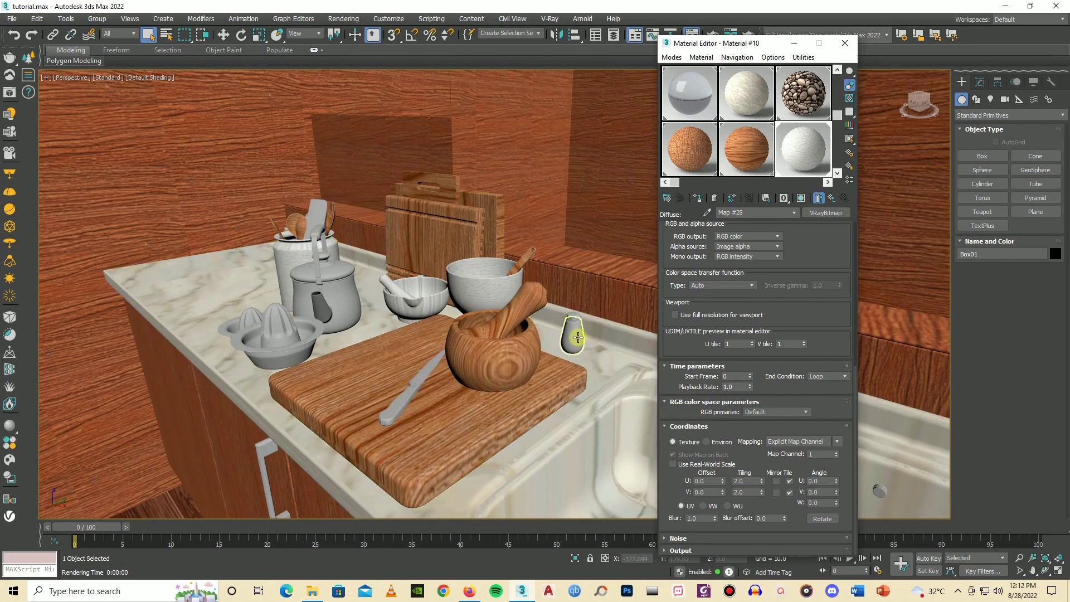
{"action": "scroll", "coordinate": [569, 337], "scroll_direction": "up", "scroll_amount": 5}
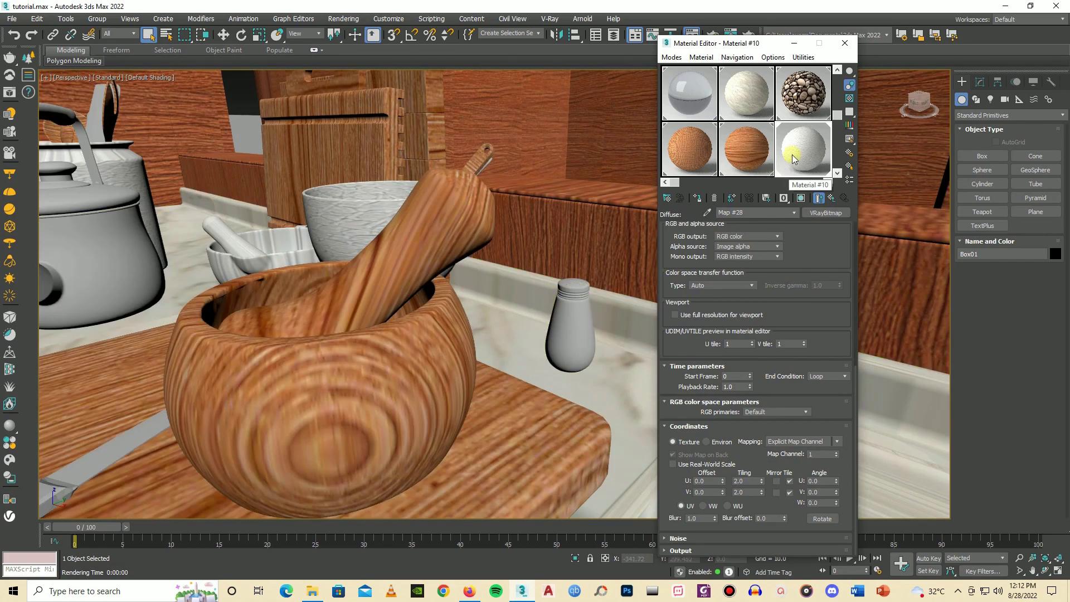
Apply the white ceramic material to the upright mug on the stacked plates and the two tipped-over cups beside it
{"action": "scroll", "coordinate": [461, 285], "scroll_direction": "down", "scroll_amount": 5}
{"action": "scroll", "coordinate": [437, 303], "scroll_direction": "up", "scroll_amount": 2}
{"action": "middle_click_drag", "start_coordinate": [438, 304], "coordinate": [550, 418], "text": "alt"}
{"action": "scroll", "coordinate": [550, 410], "scroll_direction": "up", "scroll_amount": 2}
{"action": "left_click", "coordinate": [549, 315]}
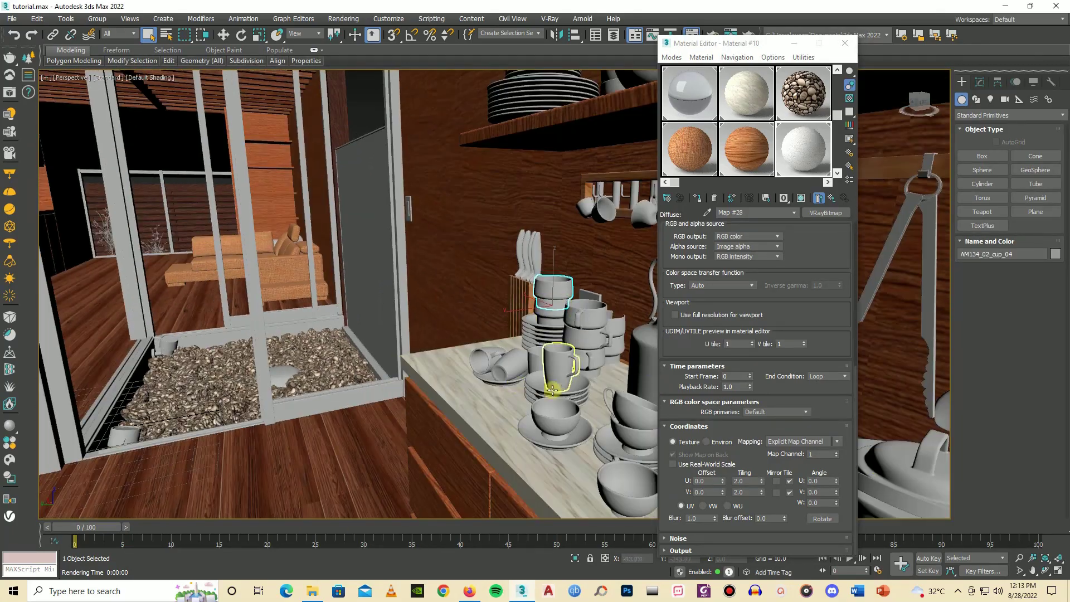
{"action": "left_click", "coordinate": [557, 365]}
{"action": "scroll", "coordinate": [557, 365], "scroll_direction": "up", "scroll_amount": 3}
{"action": "left_click_drag", "start_coordinate": [808, 157], "coordinate": [469, 364]}
{"action": "left_click", "coordinate": [469, 363]}
{"action": "left_click_drag", "start_coordinate": [793, 159], "coordinate": [784, 178]}
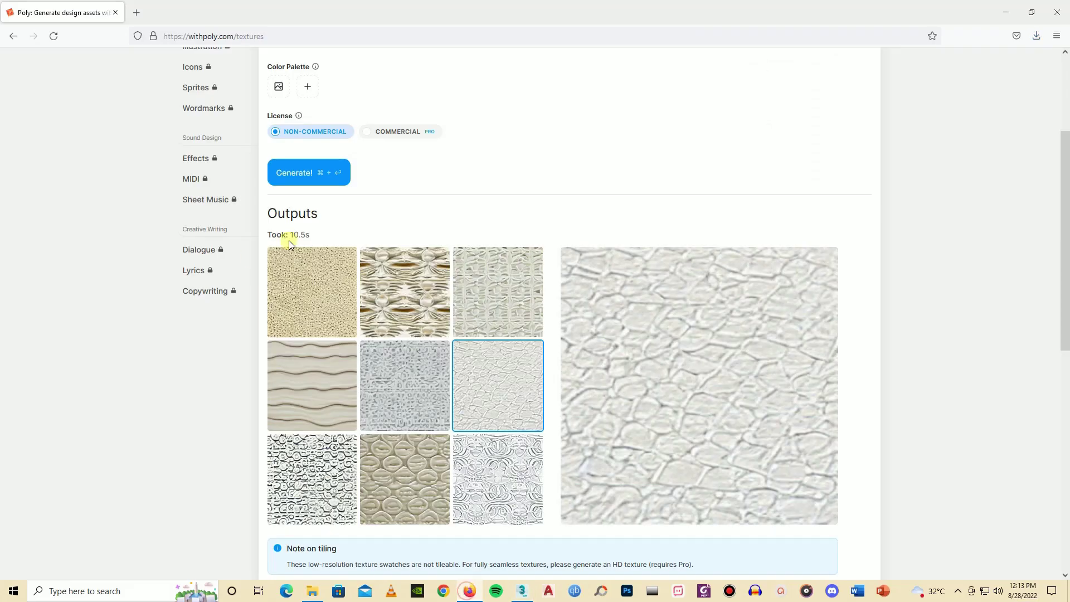
Replace the Poly prompt with "blue ceramic" and generate textures
{"action": "scroll", "coordinate": [568, 312], "scroll_direction": "up", "scroll_amount": 5}
{"action": "triple_click", "coordinate": [312, 186]}
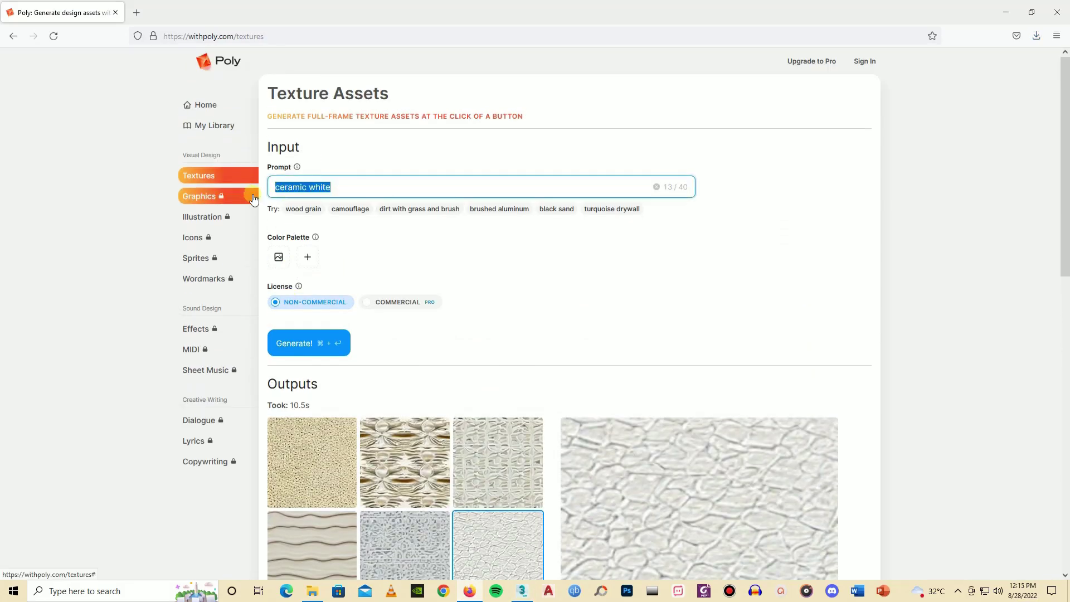
{"action": "type", "text": "blue"}
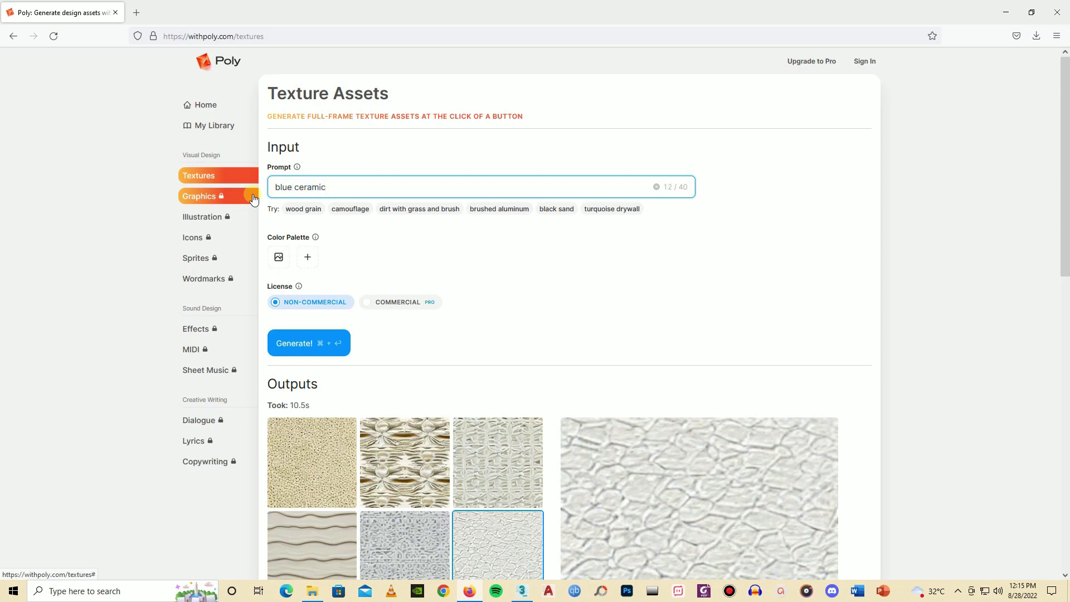
{"action": "left_click", "coordinate": [285, 343]}
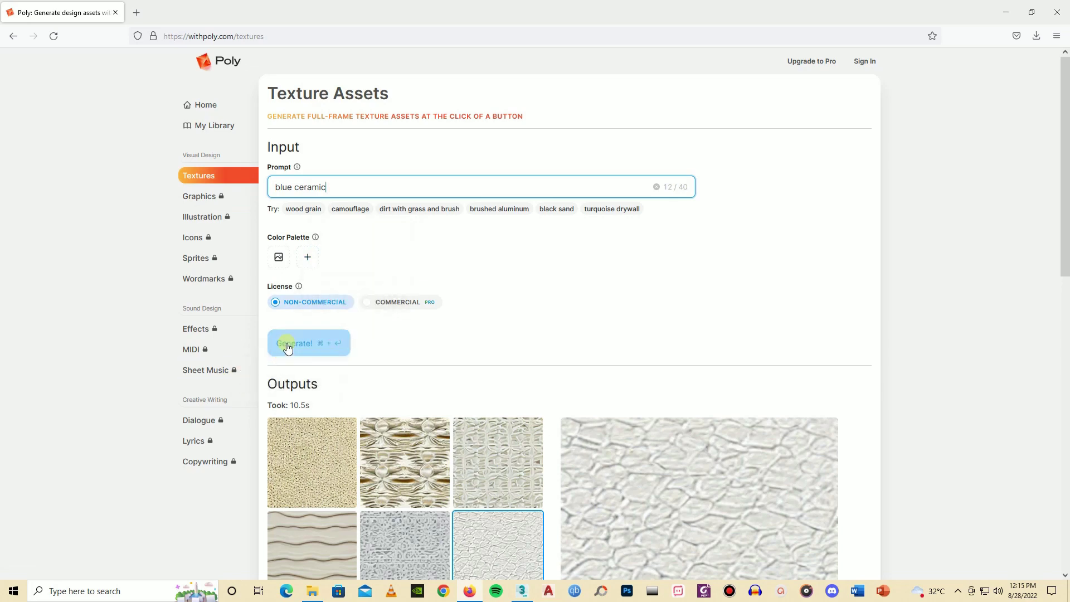
Download the light teal speckled blue ceramic swatch and show it in its folder
{"action": "scroll", "coordinate": [981, 311], "scroll_direction": "down", "scroll_amount": 3}
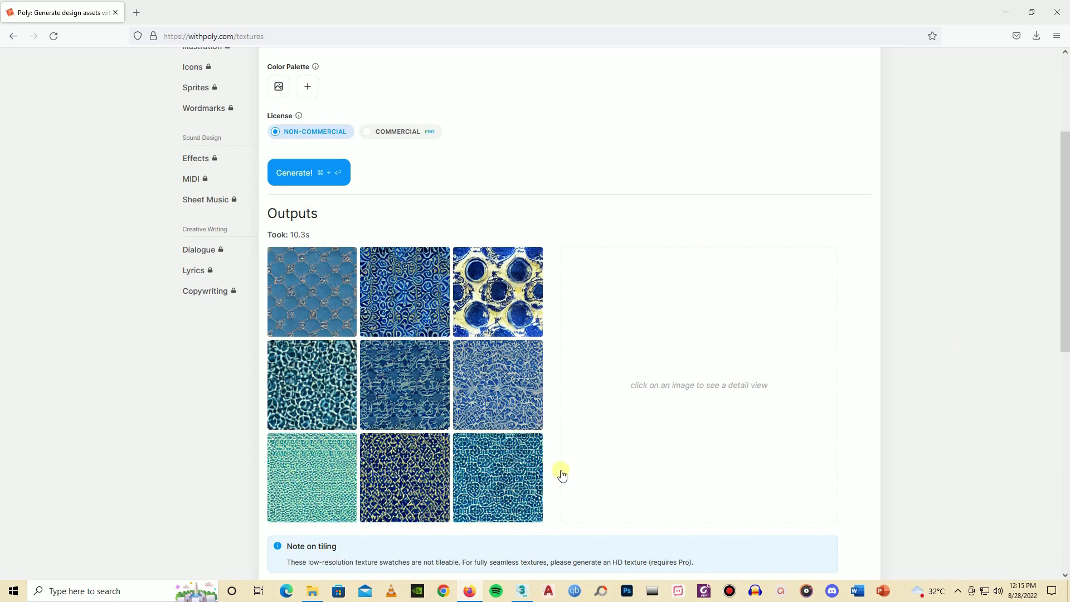
{"action": "left_click", "coordinate": [289, 464]}
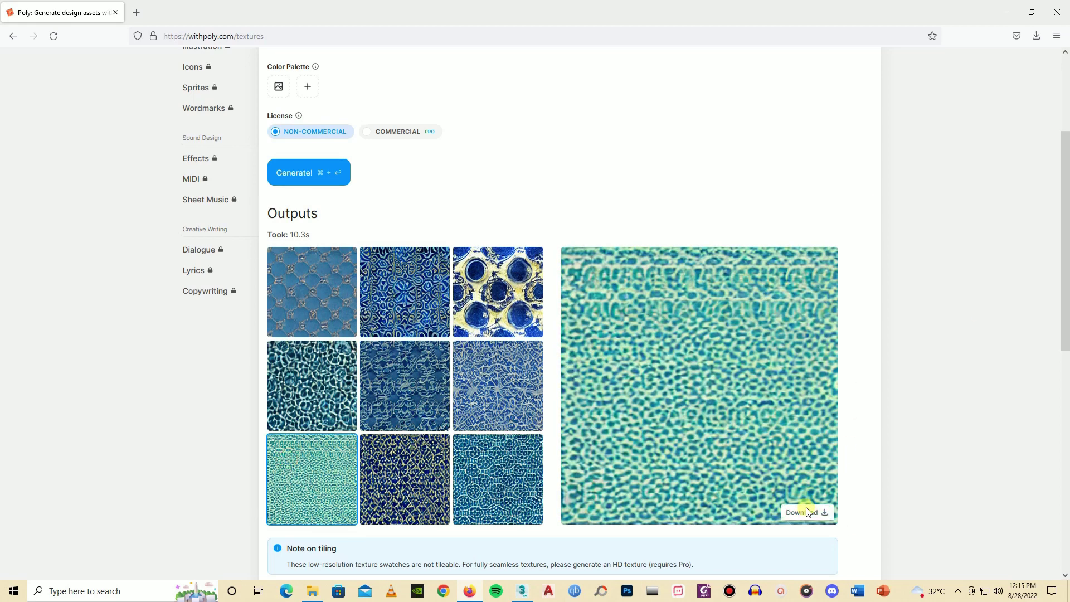
{"action": "left_click", "coordinate": [813, 513]}
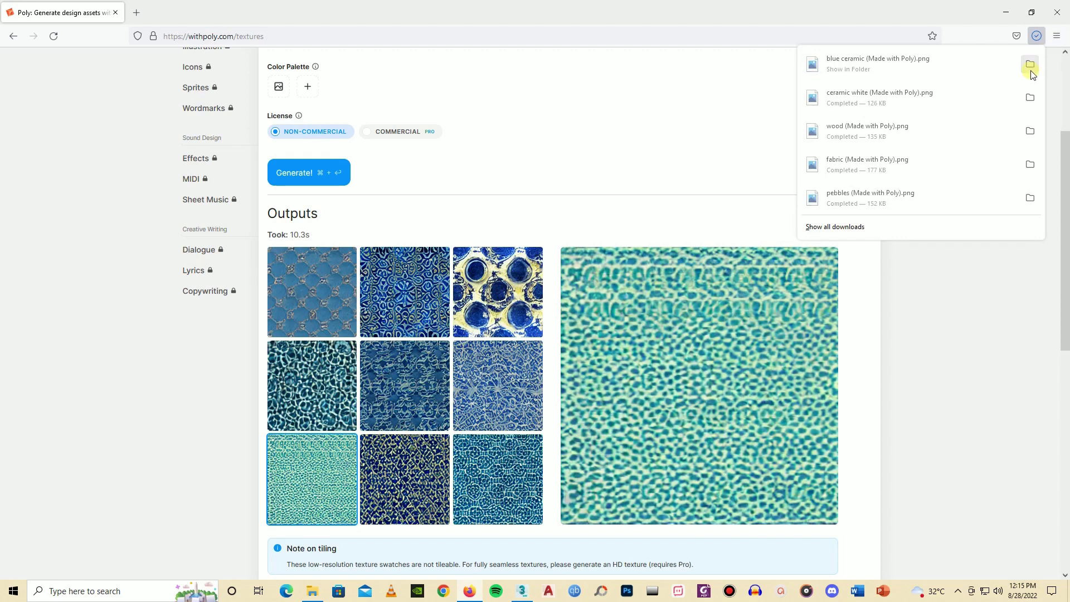
{"action": "left_click", "coordinate": [1030, 70]}
Return to 3ds Max and replace the 19 - Glass (Thin wall) sample with a VRayMtl
{"action": "left_click", "coordinate": [522, 590]}
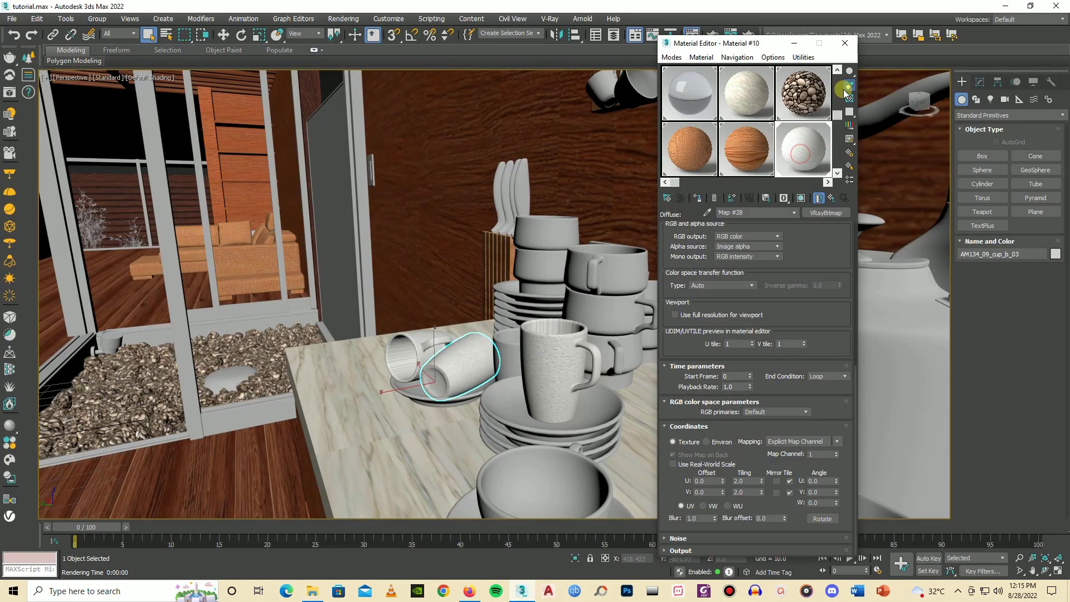
{"action": "left_click_drag", "start_coordinate": [838, 115], "coordinate": [837, 165]}
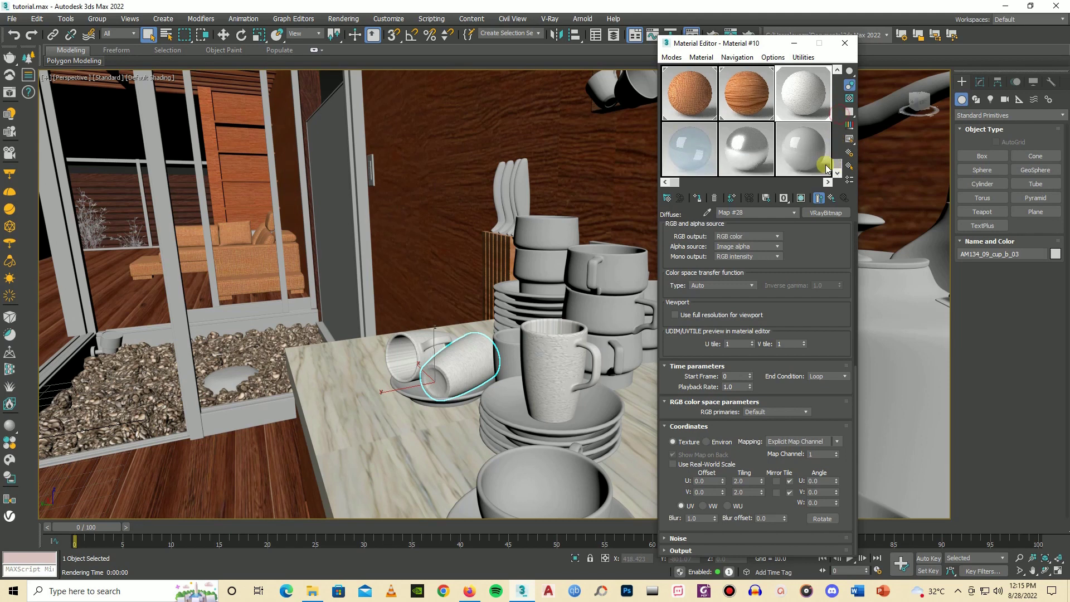
{"action": "left_click", "coordinate": [699, 158]}
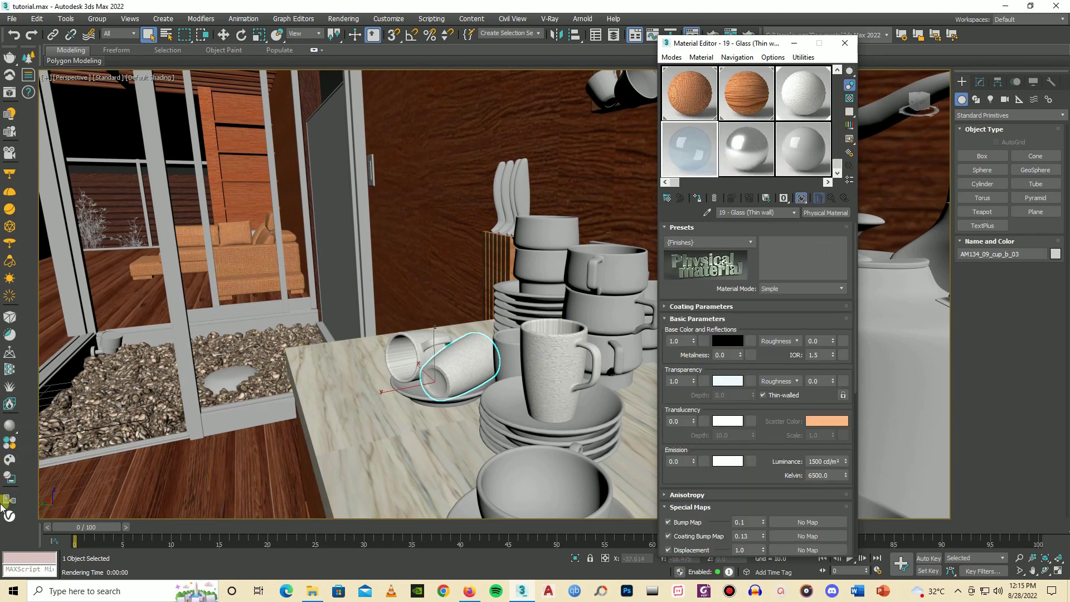
{"action": "left_click", "coordinate": [10, 426]}
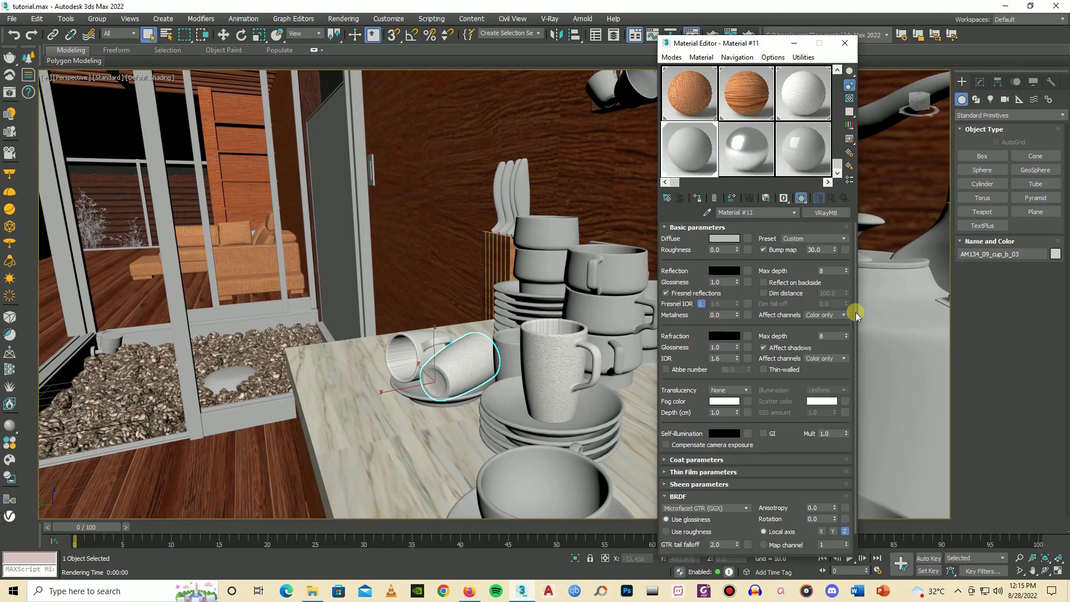
{"action": "scroll", "coordinate": [855, 315], "scroll_direction": "down", "scroll_amount": 10}
Load the "blue ceramic (Made with Poly)" image as Material #11's diffuse map and assign it to the top plate and tipped-over cup
{"action": "left_click", "coordinate": [312, 591]}
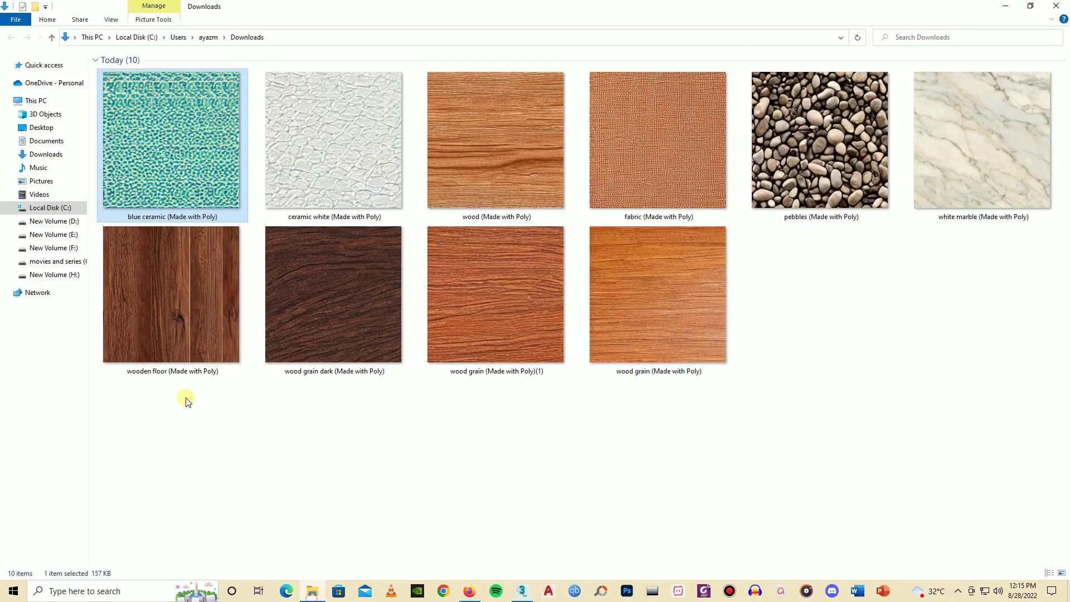
{"action": "left_click_drag", "start_coordinate": [187, 190], "coordinate": [819, 244]}
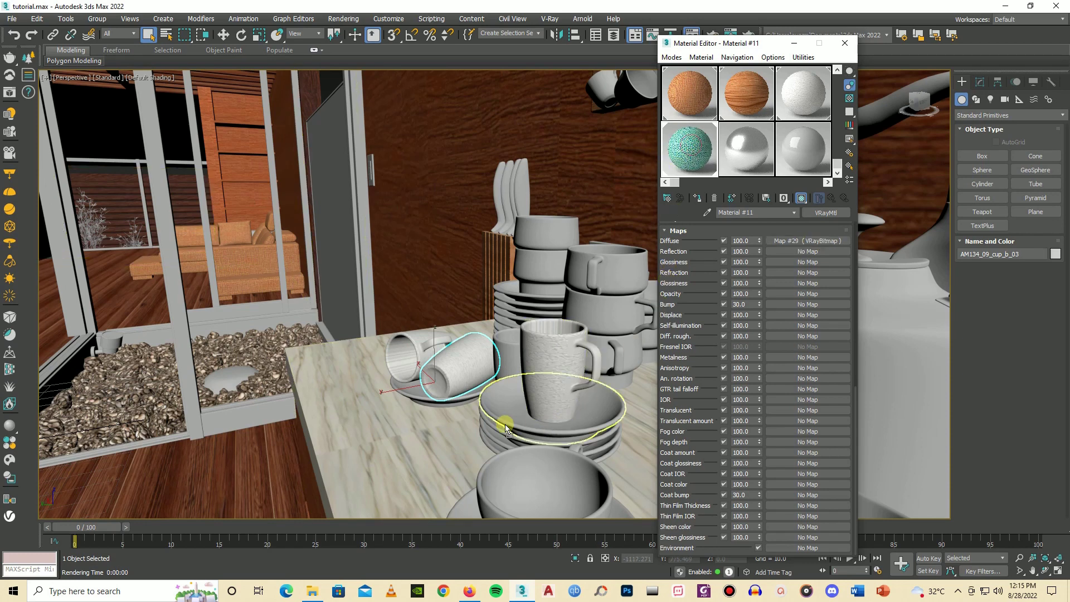
{"action": "scroll", "coordinate": [505, 423], "scroll_direction": "up", "scroll_amount": 2}
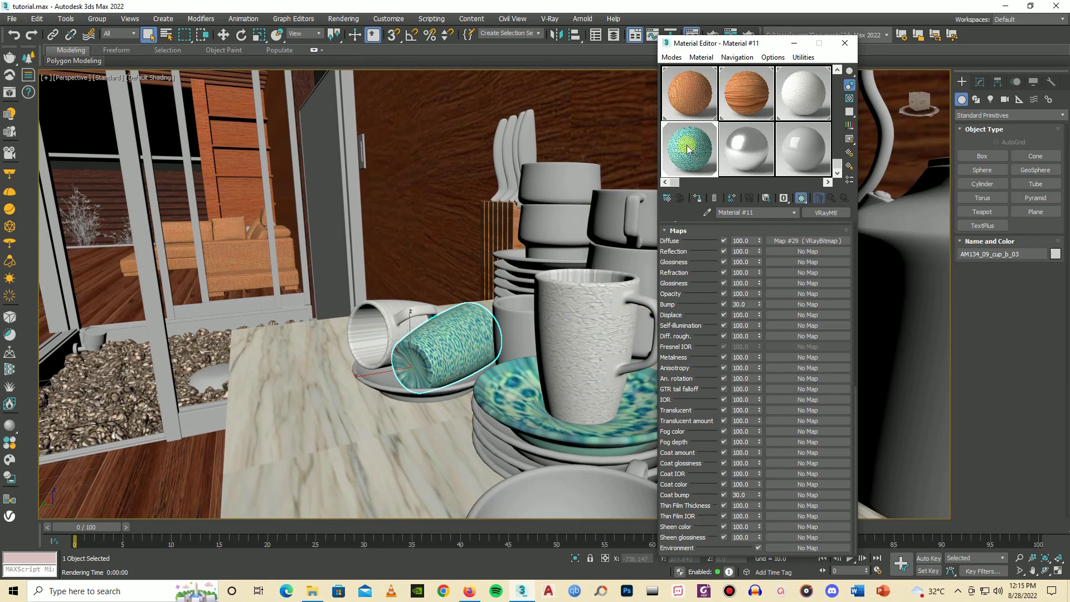
Assign the blue ceramic material to the top cup of the stack and select the hanging whisk's handle
{"action": "left_click_drag", "start_coordinate": [699, 165], "coordinate": [568, 178]}
{"action": "scroll", "coordinate": [569, 178], "scroll_direction": "down", "scroll_amount": 2}
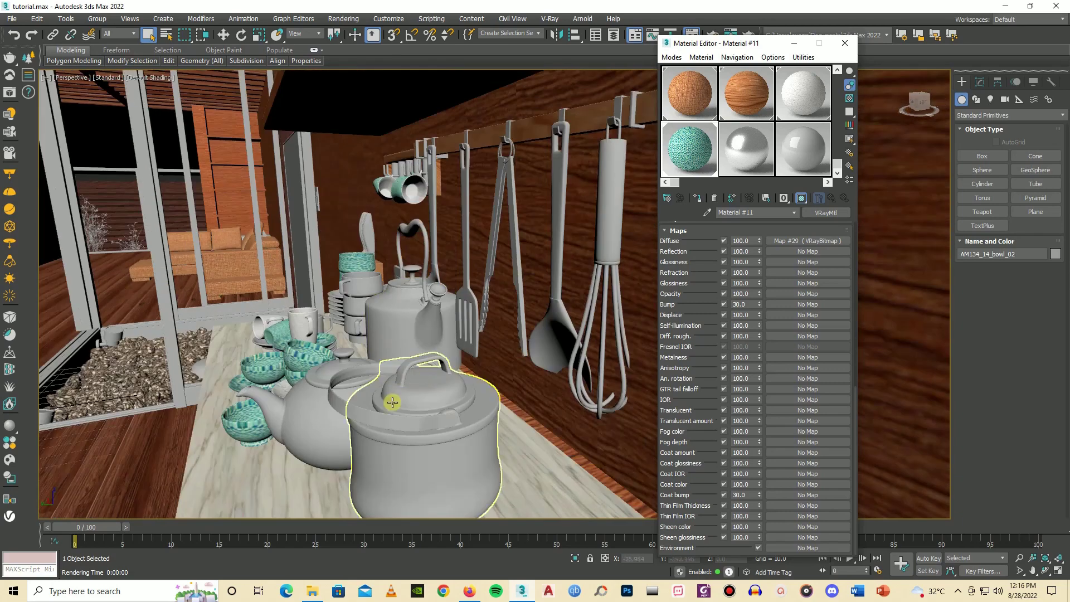
{"action": "left_click", "coordinate": [312, 415]}
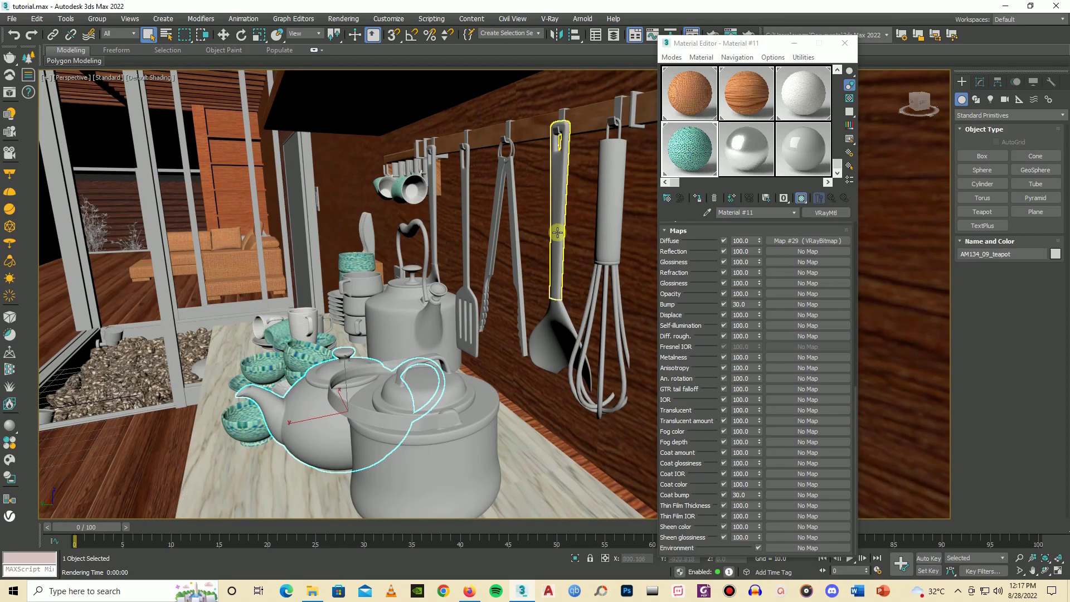
{"action": "left_click", "coordinate": [609, 220]}
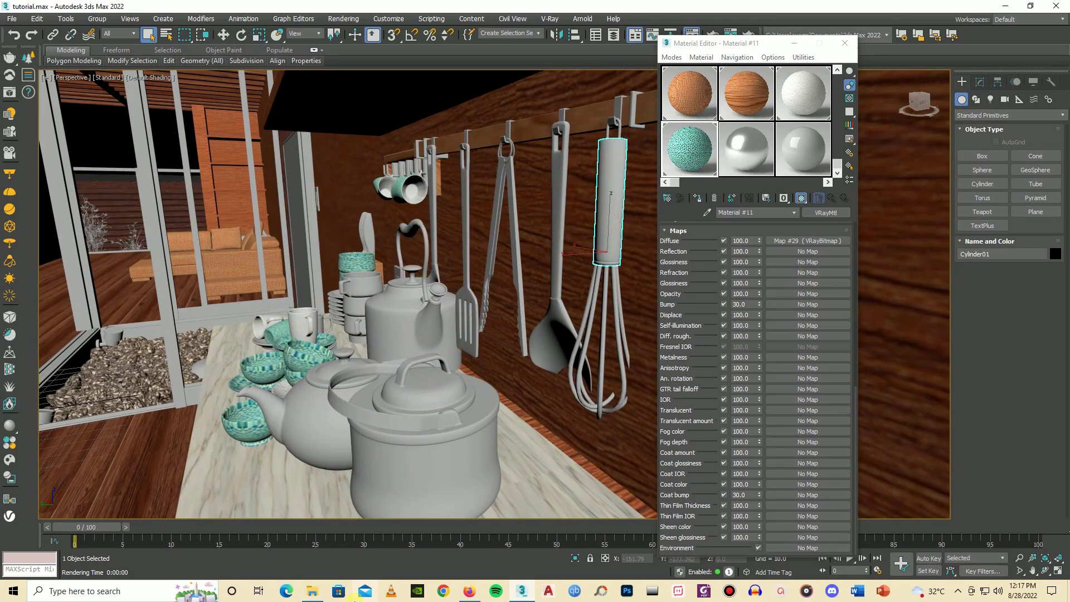
Switch to Poly in the browser, replace the prompt with "black plastic" and generate textures
{"action": "left_click", "coordinate": [313, 592]}
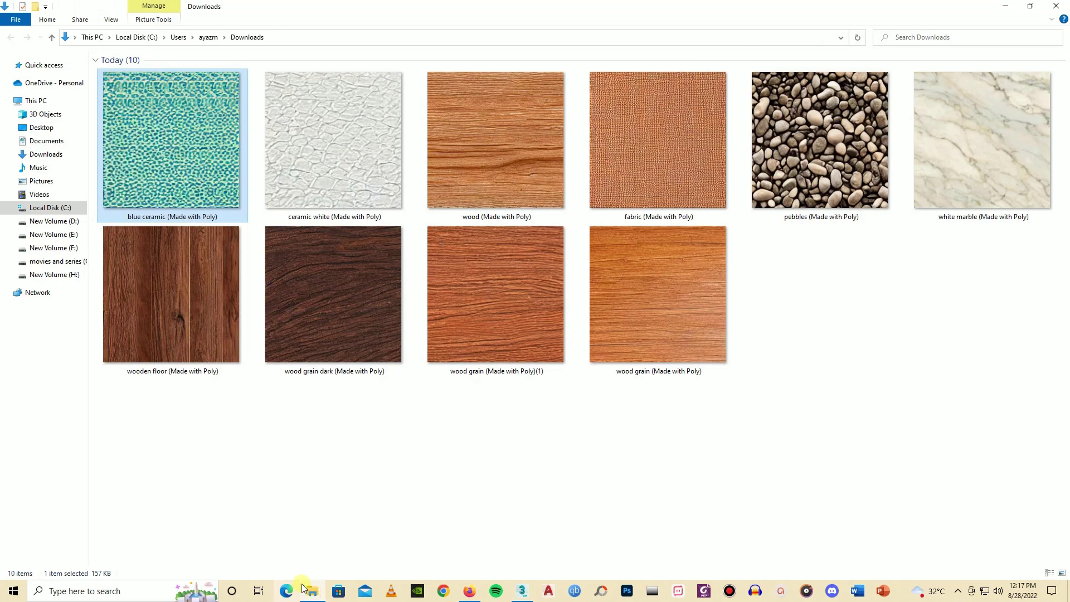
{"action": "left_click", "coordinate": [469, 592]}
{"action": "scroll", "coordinate": [356, 178], "scroll_direction": "up", "scroll_amount": 3}
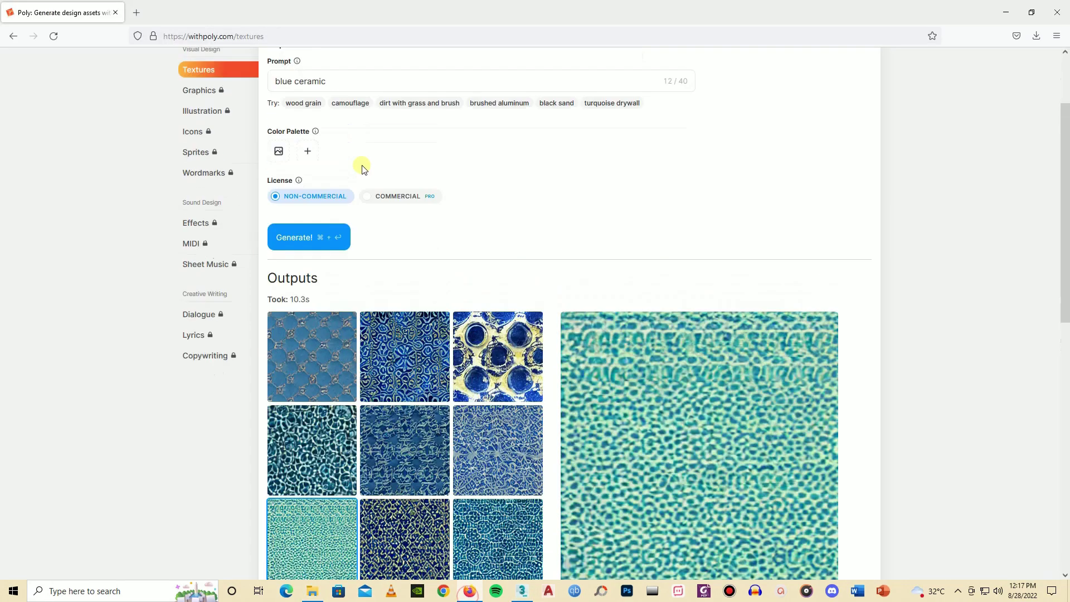
{"action": "left_click_drag", "start_coordinate": [343, 187], "coordinate": [237, 188]}
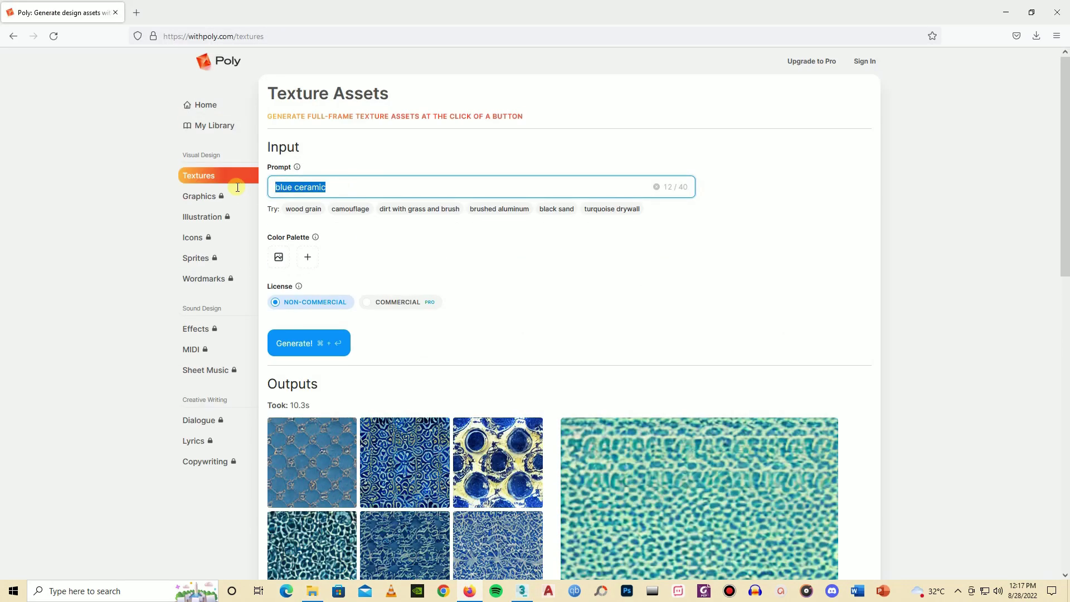
{"action": "type", "text": "bla"}
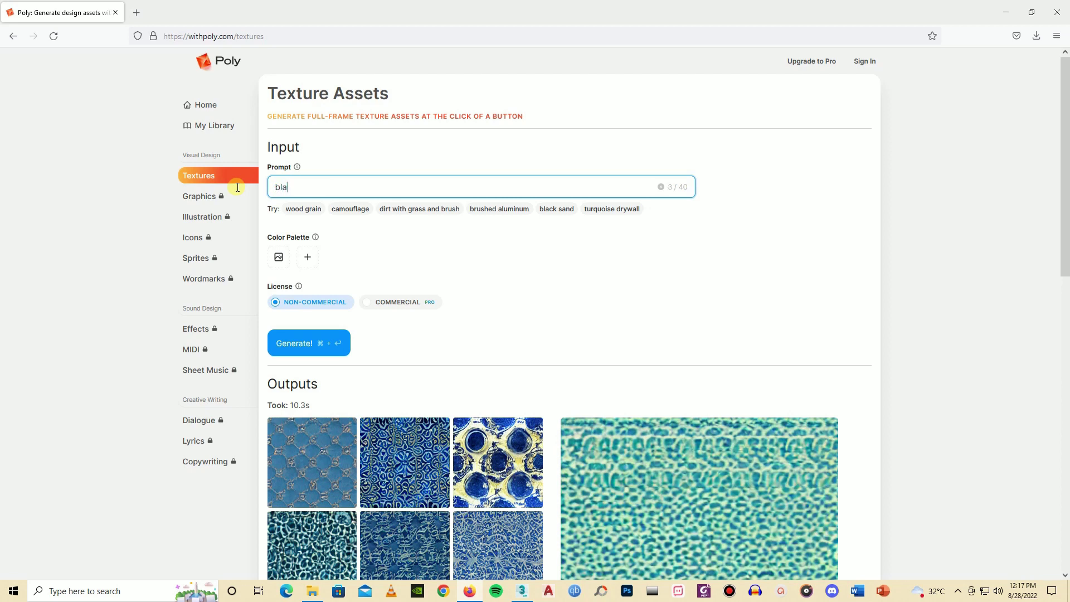
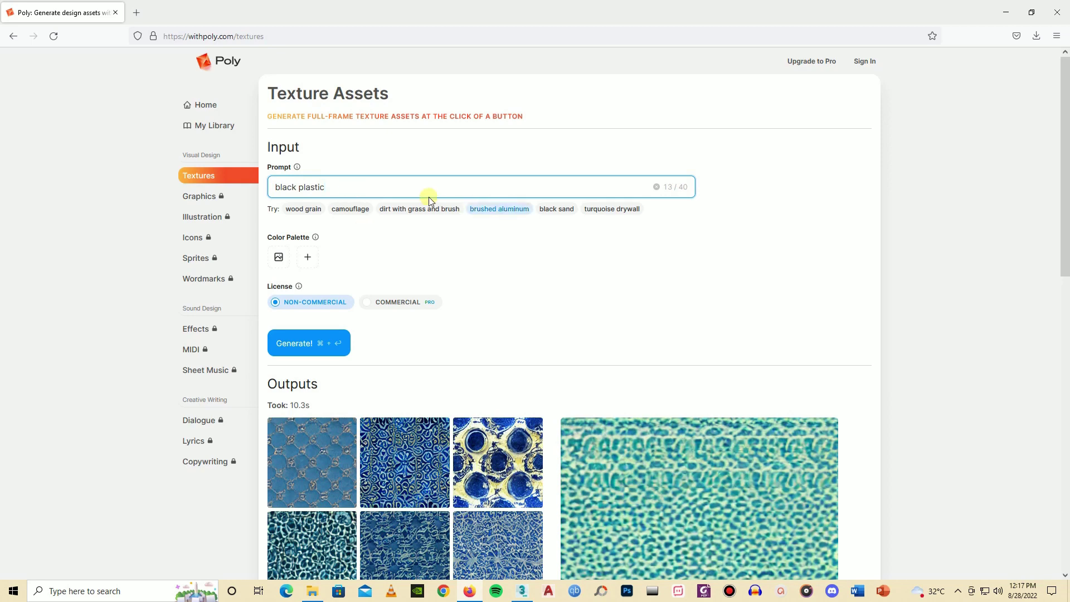
{"action": "left_click", "coordinate": [296, 342]}
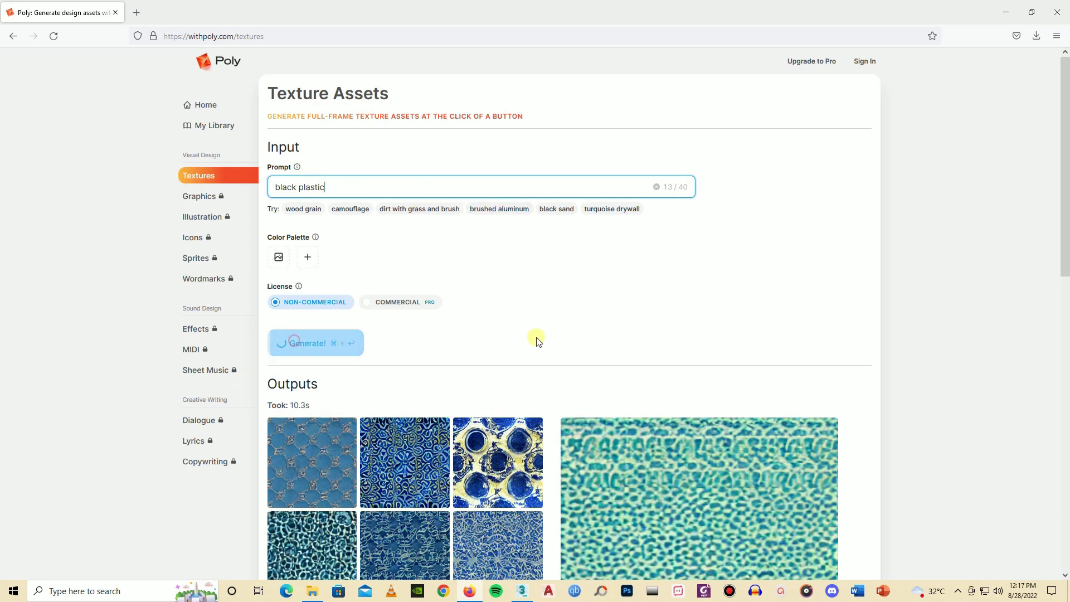
Download the finely ribbed, dark brownish-black plastic swatch and show it in its folder
{"action": "scroll", "coordinate": [523, 334], "scroll_direction": "down", "scroll_amount": 3}
{"action": "scroll", "coordinate": [524, 254], "scroll_direction": "down", "scroll_amount": 1}
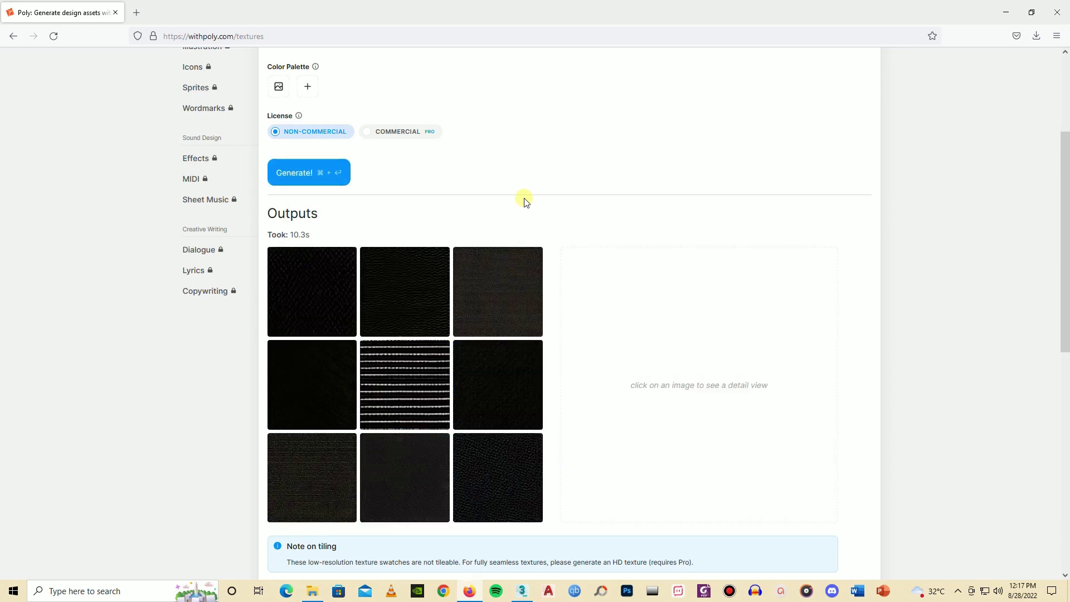
{"action": "left_click", "coordinate": [422, 286]}
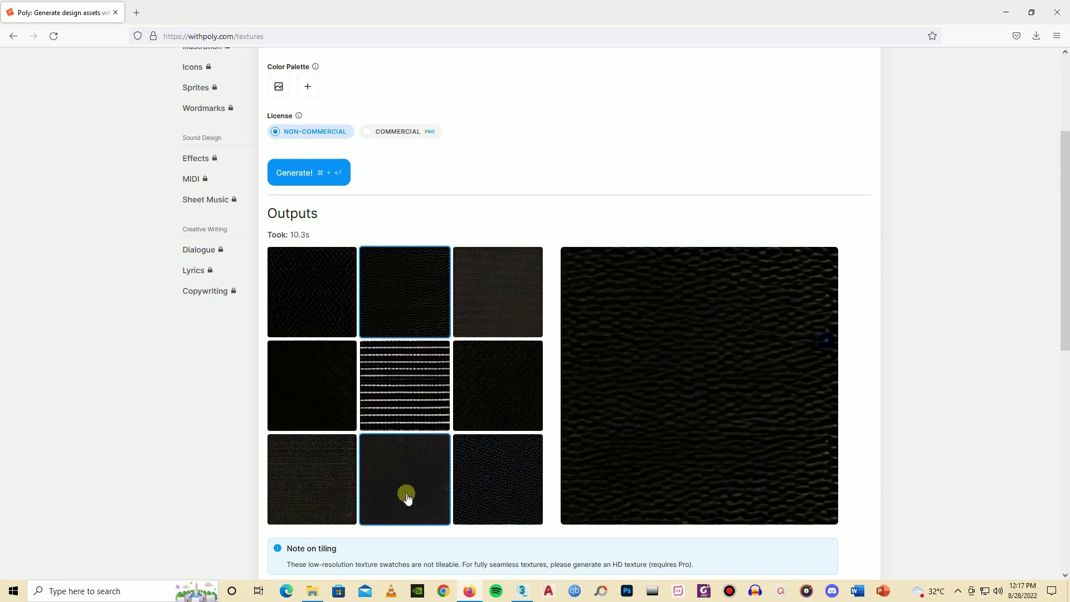
{"action": "left_click", "coordinate": [314, 485]}
{"action": "mouse_move", "coordinate": [693, 425]}
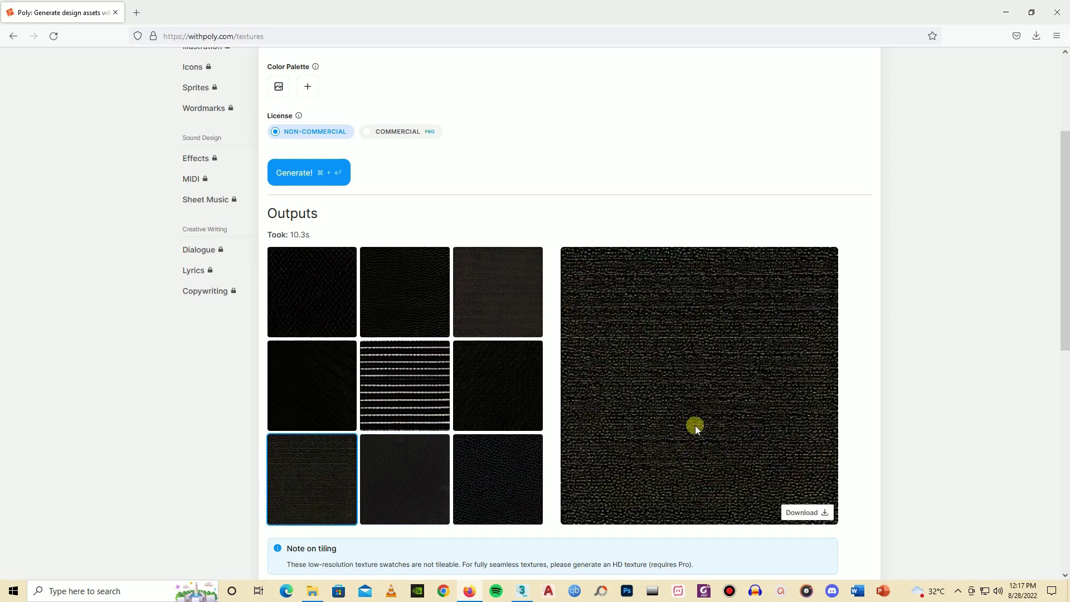
{"action": "left_click", "coordinate": [826, 514]}
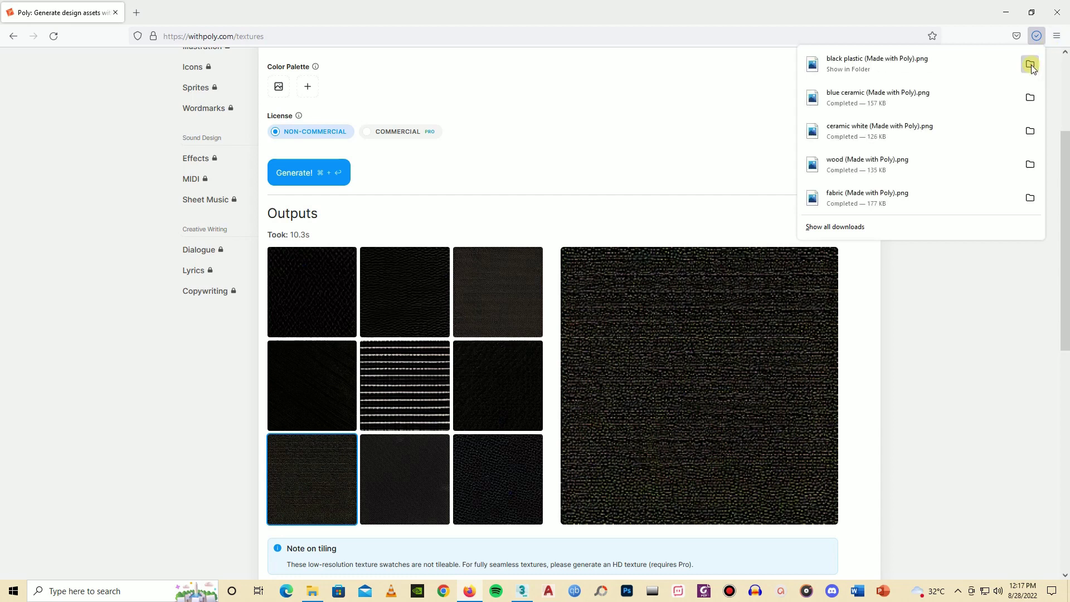
{"action": "left_click", "coordinate": [1031, 65]}
Return to 3ds Max and replace the 20 - Polished Aluminum sample with a VRayMtl applied to the whisk's handle
{"action": "left_click", "coordinate": [520, 595]}
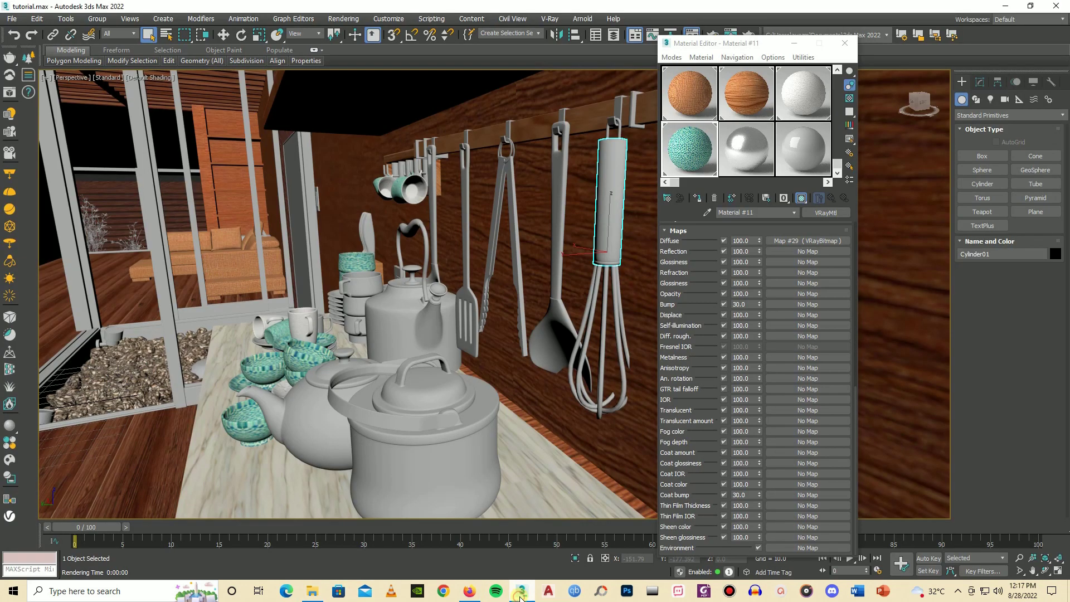
{"action": "left_click", "coordinate": [746, 156]}
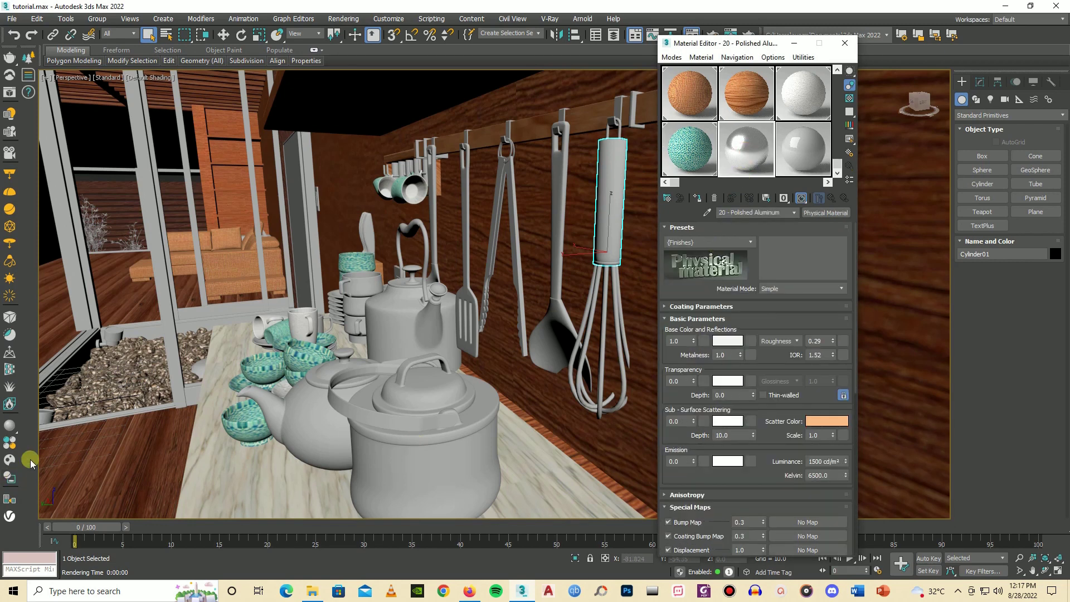
{"action": "left_click", "coordinate": [10, 424]}
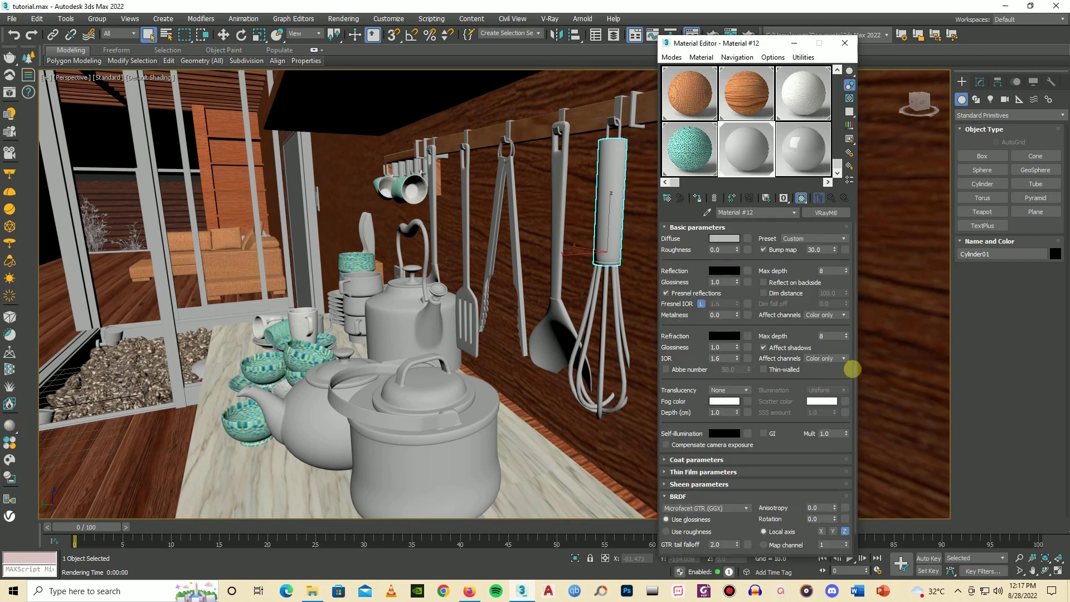
{"action": "left_click_drag", "start_coordinate": [853, 372], "coordinate": [854, 452]}
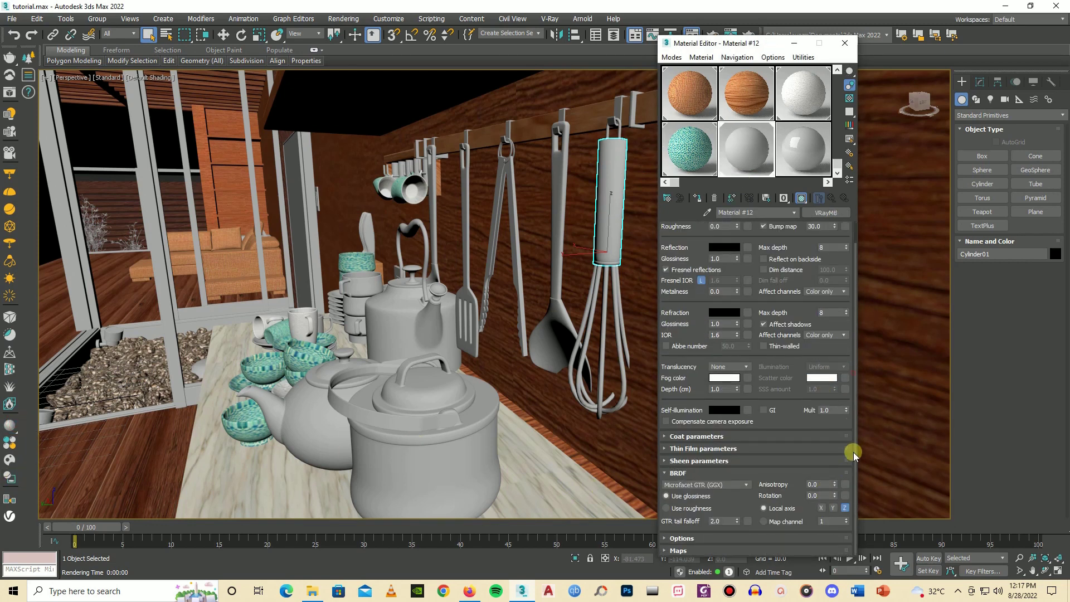
Load the "black plastic (Made with Poly)" image as Material #12's diffuse map
{"action": "left_click", "coordinate": [744, 551]}
{"action": "left_click", "coordinate": [313, 591]}
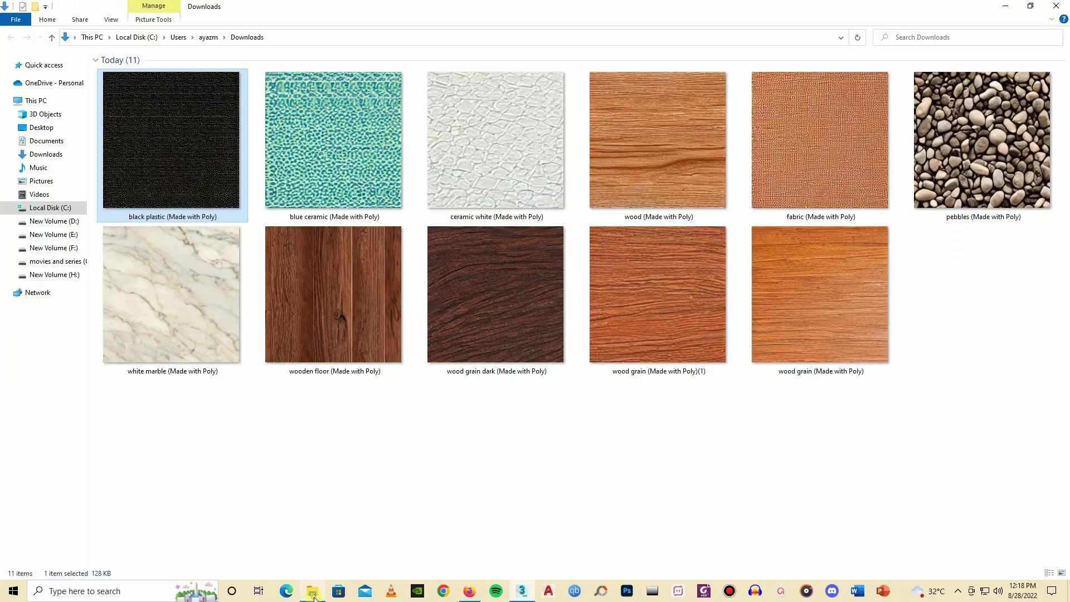
{"action": "left_click_drag", "start_coordinate": [189, 148], "coordinate": [809, 240]}
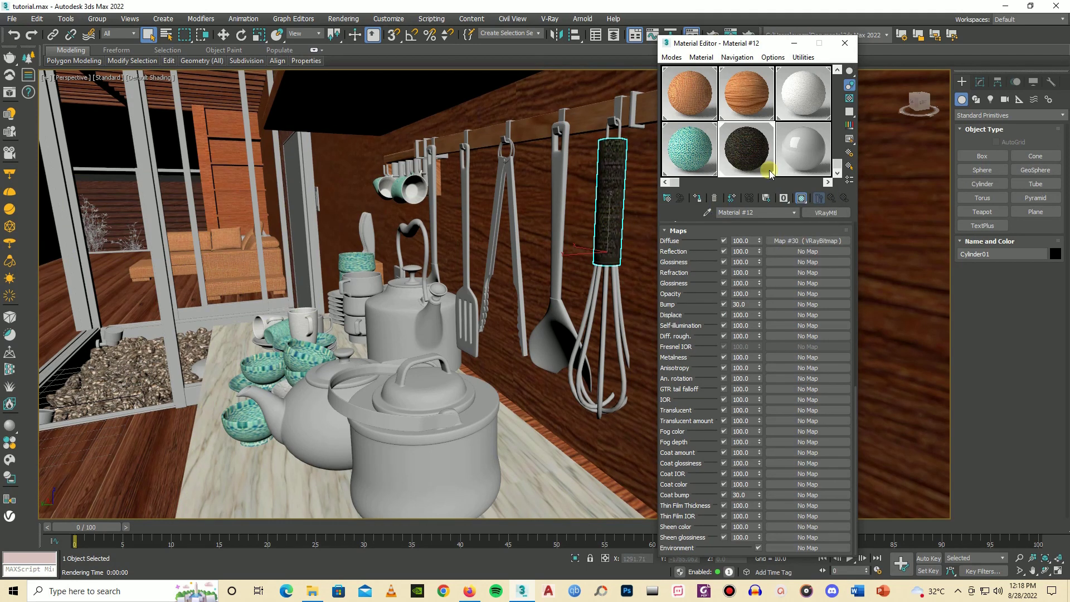
Set the black plastic diffuse map's U and V tiling to 3.0
{"action": "left_click", "coordinate": [795, 241]}
{"action": "type", "text": "3"}
{"action": "left_click", "coordinate": [750, 492]}
{"action": "key", "text": "BackSpace"}
{"action": "type", "text": "3"}
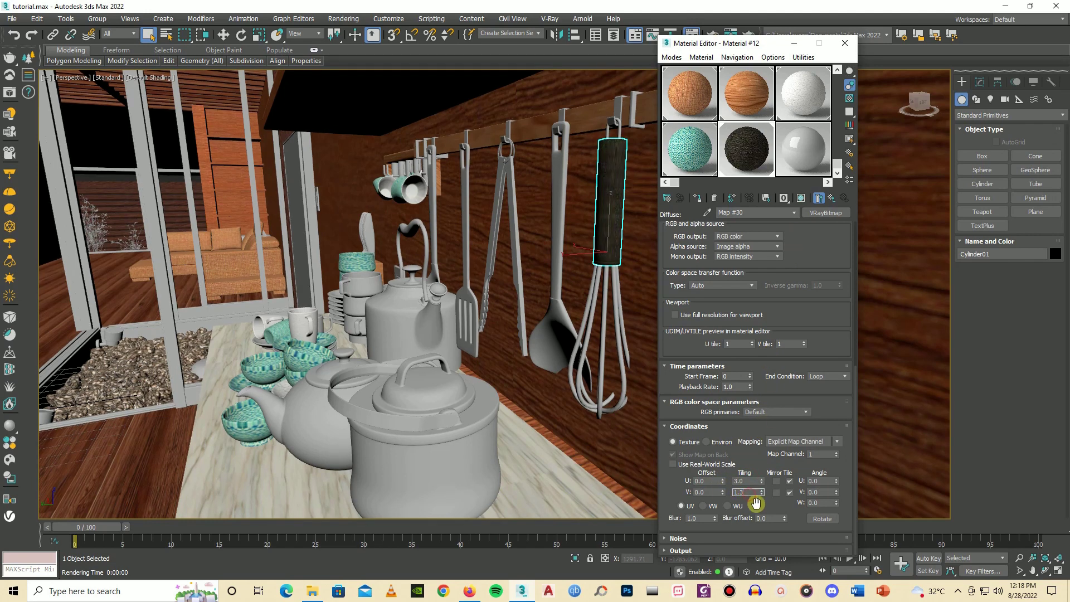
{"action": "key", "text": "BackSpace"}
{"action": "key", "text": "BackSpace"}
{"action": "key", "text": "BackSpace"}
{"action": "type", "text": "3"}
{"action": "left_click", "coordinate": [756, 506]}
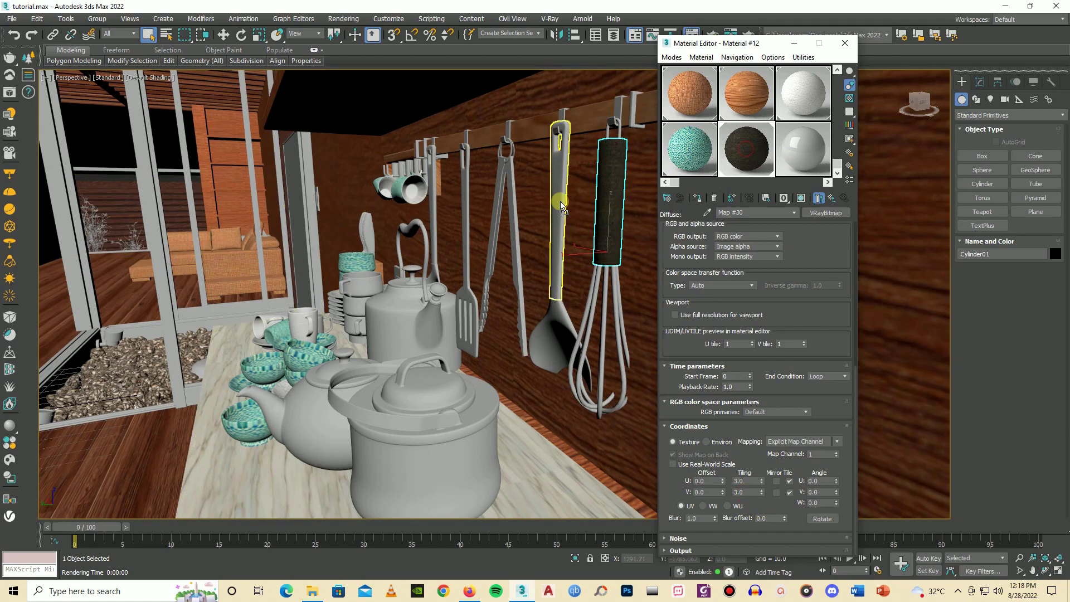
Assign the black plastic material to the hanging utensils and the front kettle's handle
{"action": "left_click", "coordinate": [434, 221]}
{"action": "left_click", "coordinate": [731, 198]}
{"action": "scroll", "coordinate": [454, 280], "scroll_direction": "up", "scroll_amount": 3}
{"action": "scroll", "coordinate": [454, 279], "scroll_direction": "down", "scroll_amount": 3}
{"action": "left_click", "coordinate": [477, 440]}
{"action": "scroll", "coordinate": [471, 353], "scroll_direction": "down", "scroll_amount": 1}
{"action": "scroll", "coordinate": [470, 354], "scroll_direction": "up", "scroll_amount": 3}
{"action": "left_click", "coordinate": [732, 198]}
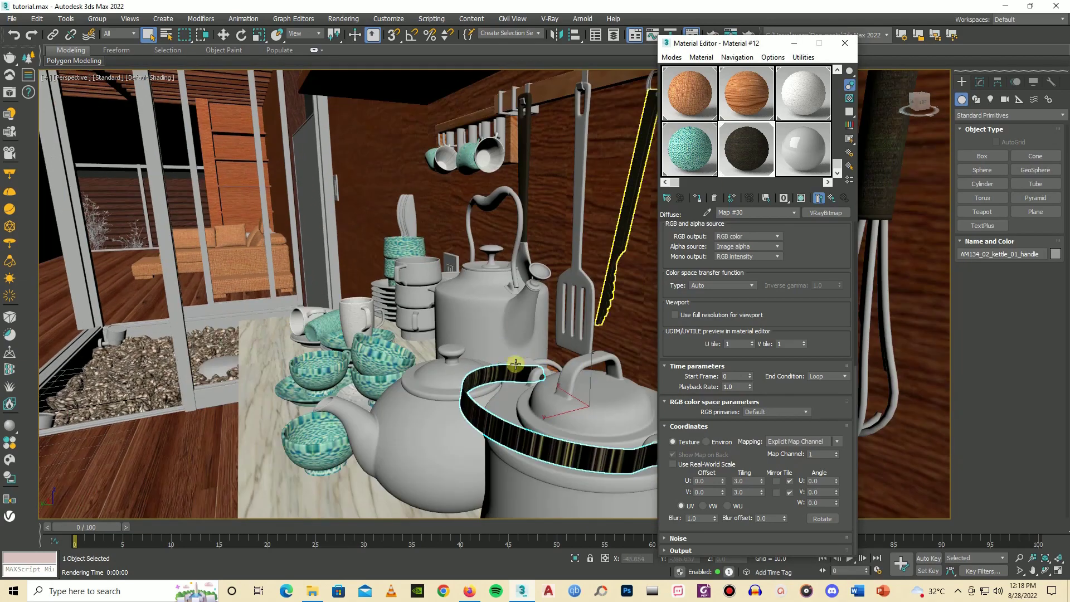
Assign the black plastic material to the upright knife handles behind the stacked cups
{"action": "scroll", "coordinate": [499, 370], "scroll_direction": "up", "scroll_amount": 3}
{"action": "key", "text": "w"}
{"action": "left_click", "coordinate": [513, 356]}
{"action": "scroll", "coordinate": [503, 279], "scroll_direction": "up", "scroll_amount": 5}
{"action": "left_click", "coordinate": [403, 223]}
{"action": "left_click_drag", "start_coordinate": [920, 103], "coordinate": [946, 108]}
{"action": "left_click", "coordinate": [389, 210], "text": "ctrl"}
{"action": "left_click", "coordinate": [732, 198]}
Assign the white ceramic material to the grey stacked cups beside the large kettle
{"action": "scroll", "coordinate": [390, 210], "scroll_direction": "down", "scroll_amount": 5}
{"action": "scroll", "coordinate": [162, 270], "scroll_direction": "up", "scroll_amount": 4}
{"action": "left_click", "coordinate": [251, 248]}
{"action": "left_click_drag", "start_coordinate": [803, 93], "coordinate": [251, 187]}
{"action": "left_click_drag", "start_coordinate": [808, 87], "coordinate": [234, 322]}
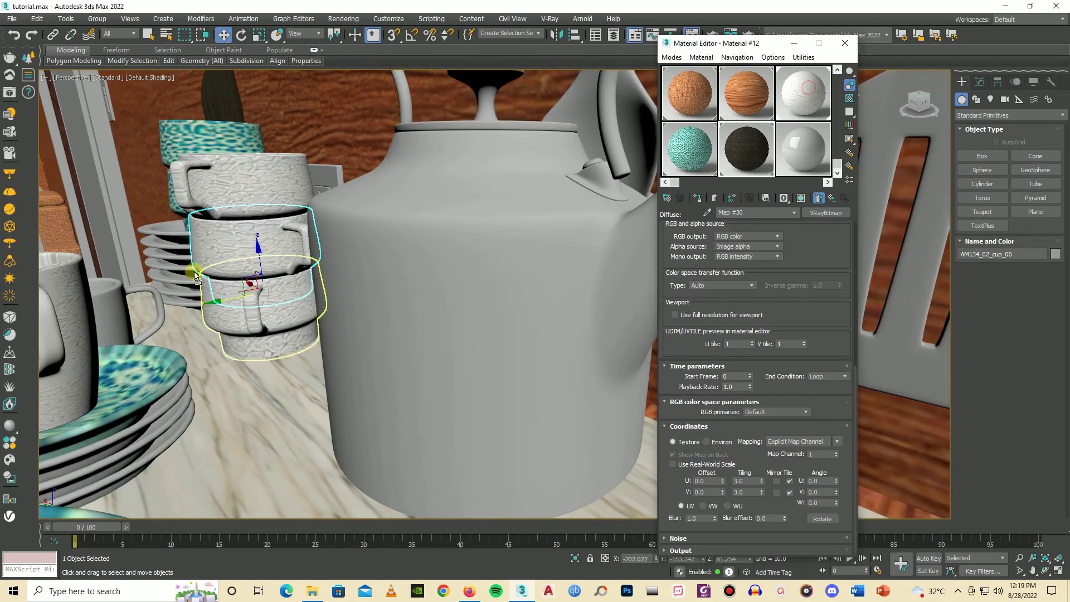
Select the plates stacked around the cups and assign the blue ceramic material to them
{"action": "scroll", "coordinate": [162, 246], "scroll_direction": "up", "scroll_amount": 4}
{"action": "left_click", "coordinate": [167, 279]}
{"action": "left_click", "coordinate": [205, 359], "text": "ctrl"}
{"action": "scroll", "coordinate": [206, 358], "scroll_direction": "down", "scroll_amount": 4}
{"action": "left_click", "coordinate": [315, 313]}
{"action": "left_click", "coordinate": [340, 429], "text": "ctrl"}
{"action": "left_click_drag", "start_coordinate": [689, 149], "coordinate": [345, 345]}
Assign the blue ceramic material to more plates and bowls and the white ceramic material to a neighbouring piece of crockery
{"action": "left_click", "coordinate": [512, 318]}
{"action": "scroll", "coordinate": [354, 274], "scroll_direction": "down", "scroll_amount": 6}
{"action": "scroll", "coordinate": [357, 156], "scroll_direction": "up", "scroll_amount": 4}
{"action": "left_click", "coordinate": [529, 195]}
{"action": "left_click_drag", "start_coordinate": [689, 149], "coordinate": [591, 195]}
{"action": "left_click", "coordinate": [418, 175]}
{"action": "left_click_drag", "start_coordinate": [803, 93], "coordinate": [417, 184]}
{"action": "left_click", "coordinate": [446, 208]}
{"action": "left_click", "coordinate": [329, 174]}
{"action": "left_click_drag", "start_coordinate": [689, 149], "coordinate": [329, 179]}
Assign the black plastic material to the lid knob of the sink counter's teapot and to the salt cellar's cap
{"action": "scroll", "coordinate": [186, 310], "scroll_direction": "up", "scroll_amount": 5}
{"action": "scroll", "coordinate": [186, 310], "scroll_direction": "down", "scroll_amount": 4}
{"action": "left_click", "coordinate": [354, 389]}
{"action": "scroll", "coordinate": [353, 389], "scroll_direction": "down", "scroll_amount": 4}
{"action": "middle_click_drag", "start_coordinate": [353, 389], "coordinate": [779, 119], "text": "alt"}
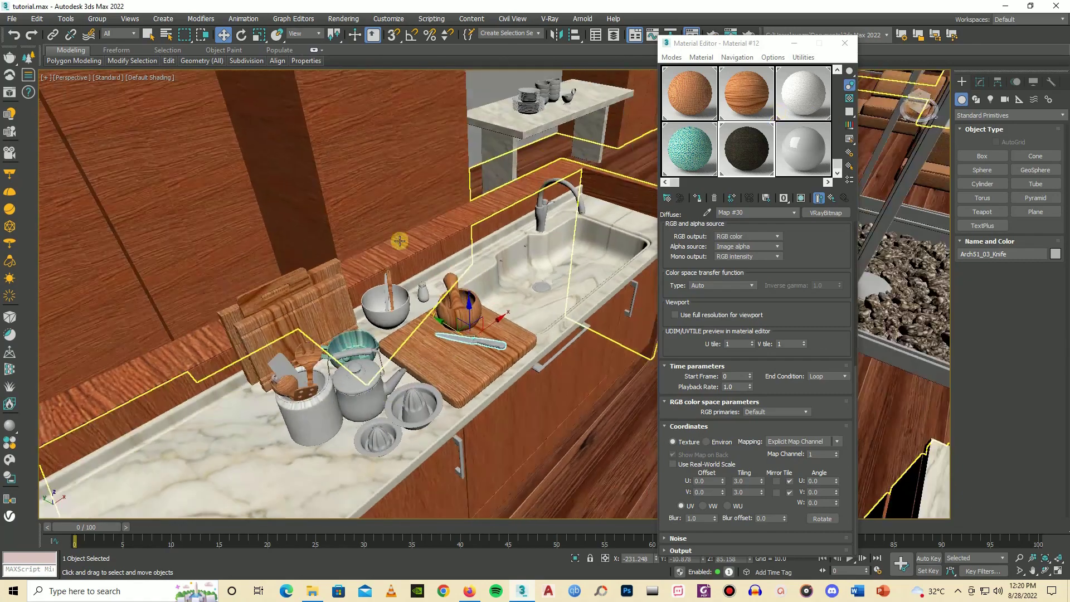
{"action": "scroll", "coordinate": [329, 384], "scroll_direction": "up", "scroll_amount": 4}
{"action": "left_click", "coordinate": [394, 294]}
{"action": "left_click_drag", "start_coordinate": [746, 149], "coordinate": [394, 295]}
{"action": "scroll", "coordinate": [482, 178], "scroll_direction": "up", "scroll_amount": 5}
{"action": "left_click", "coordinate": [479, 207]}
{"action": "left_click_drag", "start_coordinate": [742, 151], "coordinate": [491, 219]}
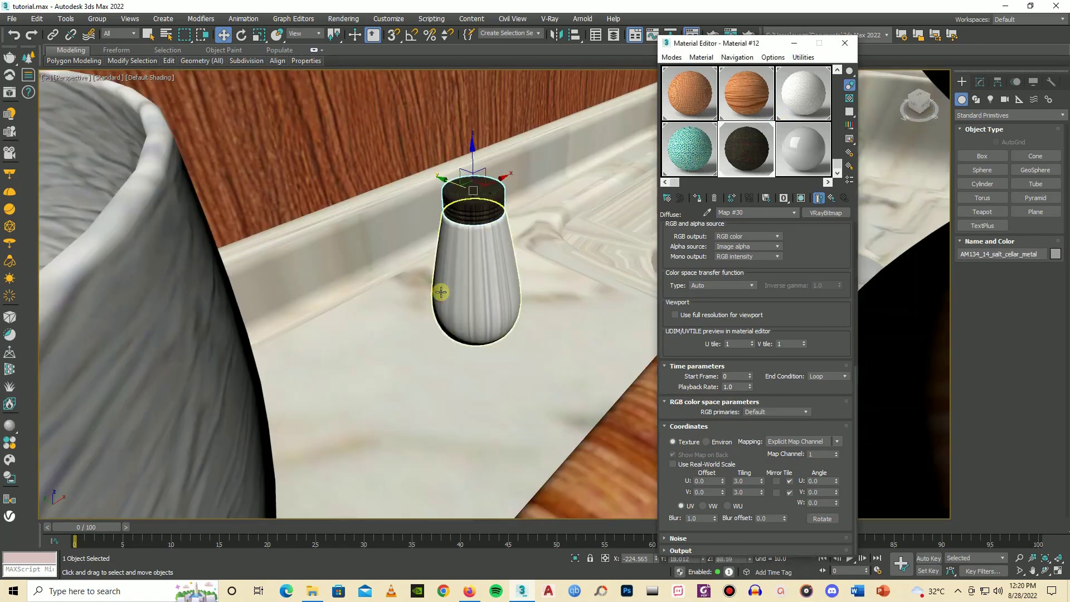
Switch the viewport to the AI28_04_VRayPhysicalCamera02 camera and move the Material Editor aside
{"action": "scroll", "coordinate": [494, 230], "scroll_direction": "down", "scroll_amount": 6}
{"action": "left_click_drag", "start_coordinate": [724, 42], "coordinate": [759, 33]}
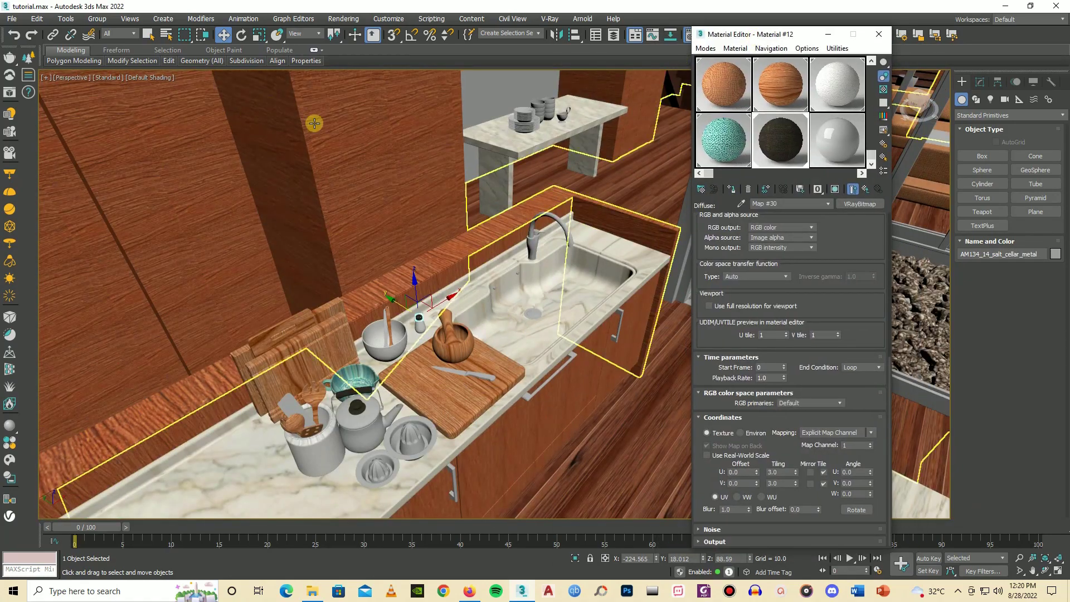
{"action": "left_click", "coordinate": [73, 78]}
{"action": "mouse_move", "coordinate": [111, 88]}
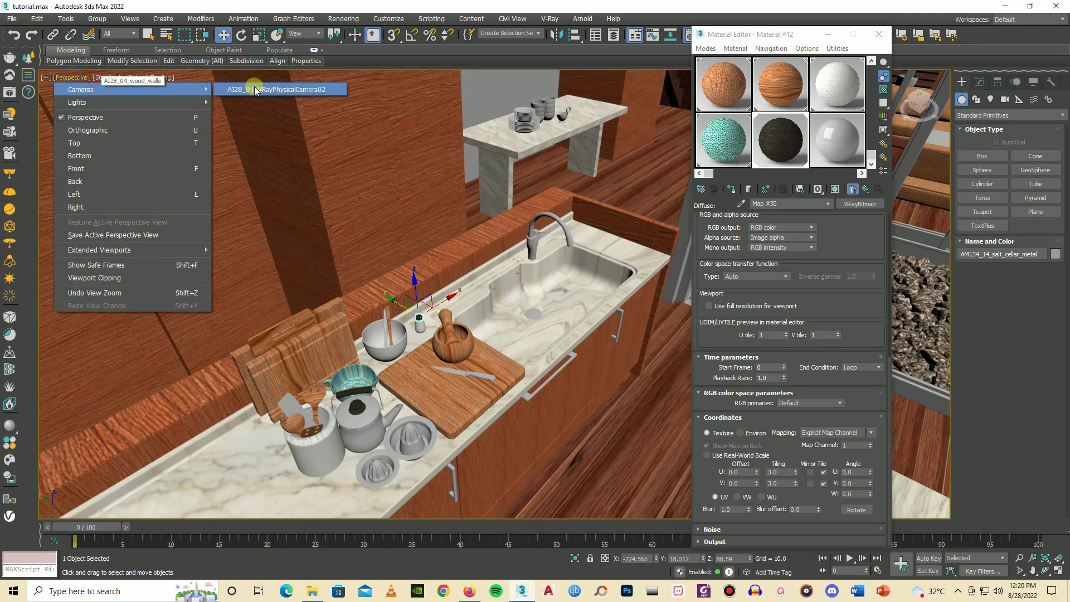
{"action": "left_click", "coordinate": [281, 87]}
{"action": "left_click_drag", "start_coordinate": [759, 40], "coordinate": [884, 37]}
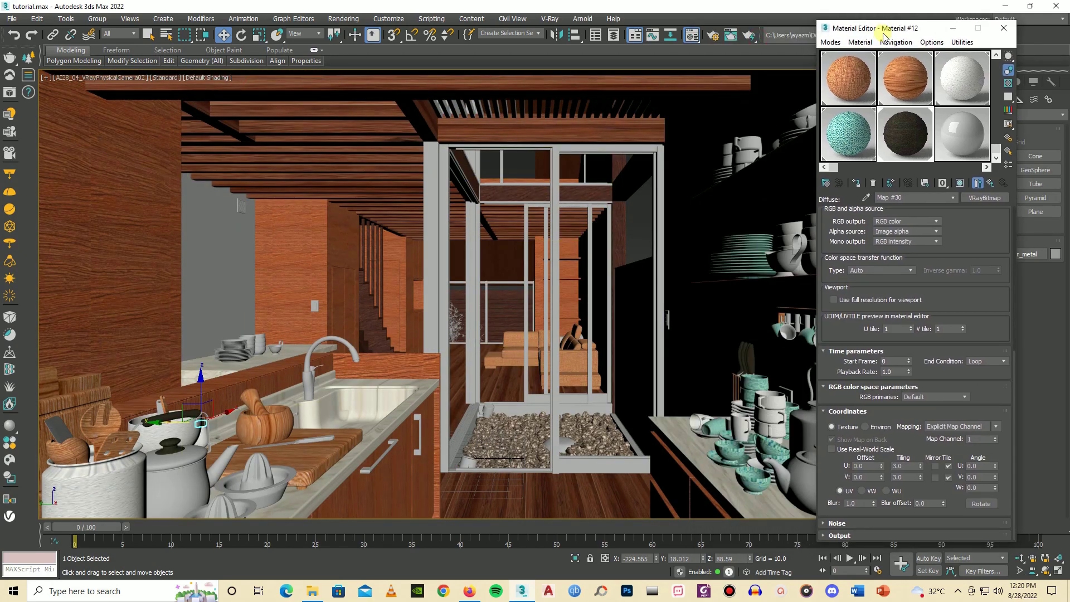
Switch to Poly in the browser, replace the prompt with "metal" and generate textures
{"action": "left_click", "coordinate": [469, 592]}
{"action": "scroll", "coordinate": [390, 167], "scroll_direction": "up", "scroll_amount": 3}
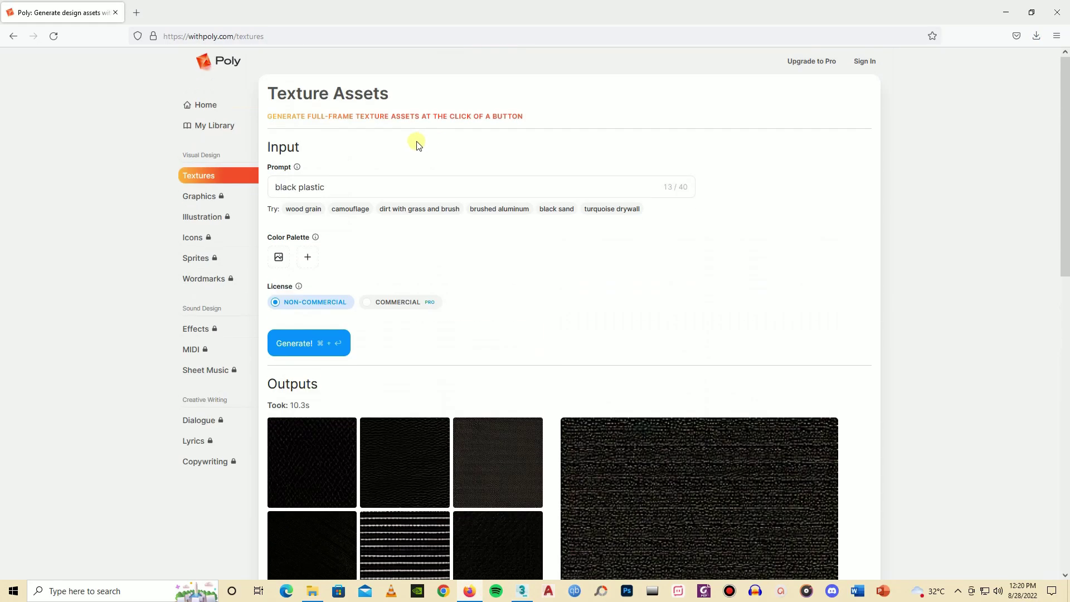
{"action": "triple_click", "coordinate": [341, 184]}
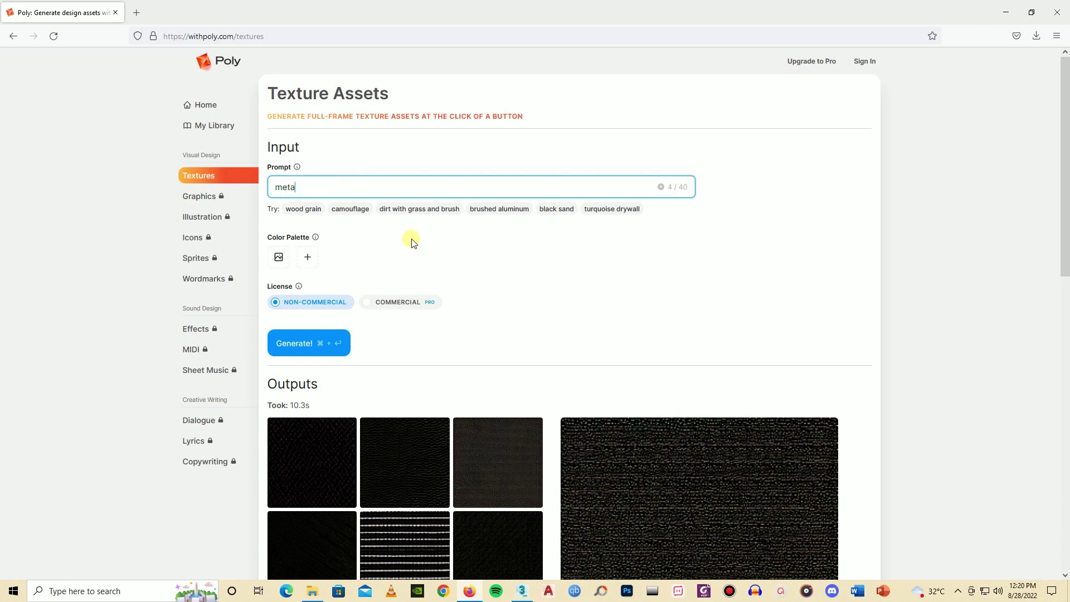
{"action": "left_click", "coordinate": [302, 349]}
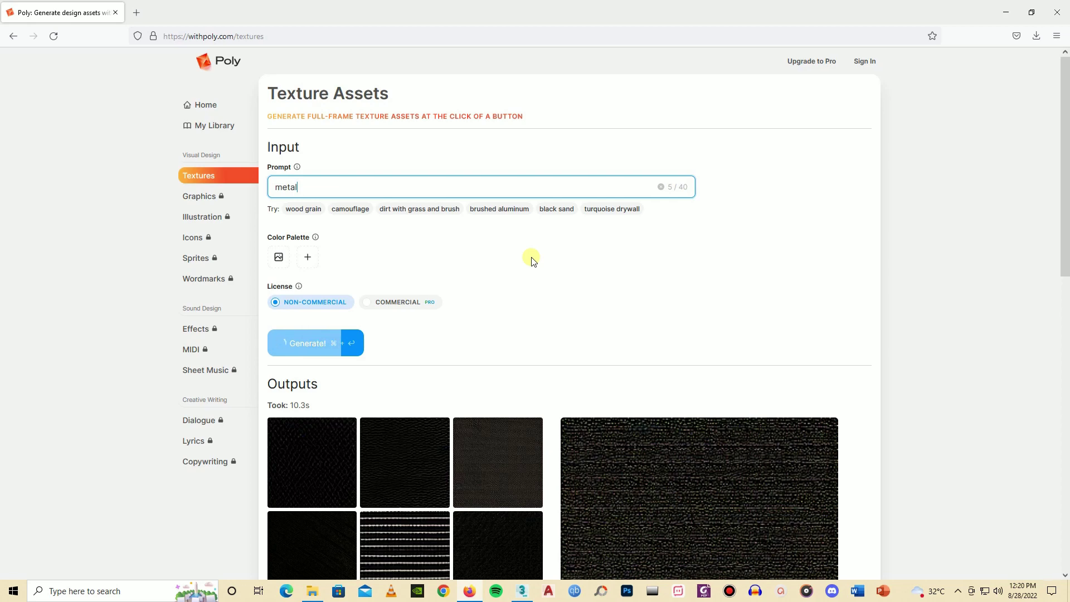
{"action": "scroll", "coordinate": [496, 269], "scroll_direction": "down", "scroll_amount": 3}
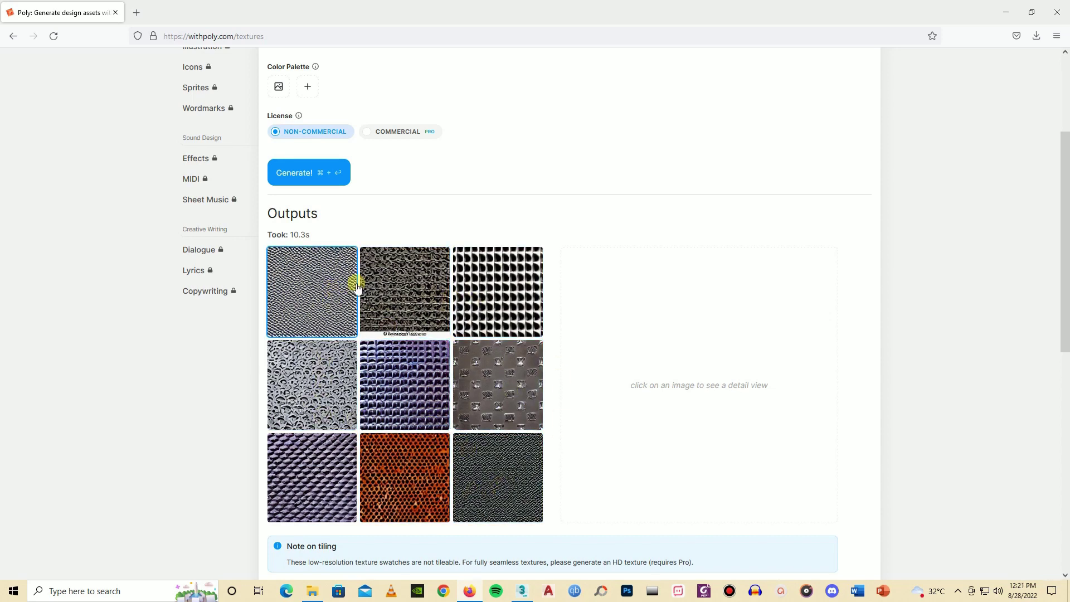
Switch to 3ds Max, select the unused 21 - Default material slot and load the Metal library from the V-Ray Material Library folder
{"action": "left_click", "coordinate": [520, 592]}
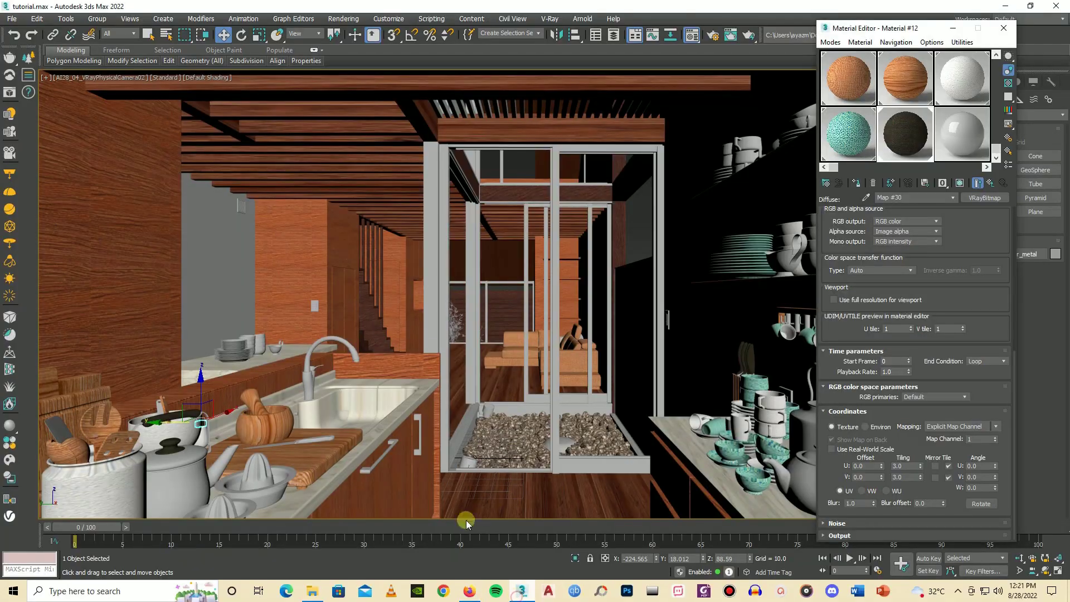
{"action": "left_click", "coordinate": [969, 147]}
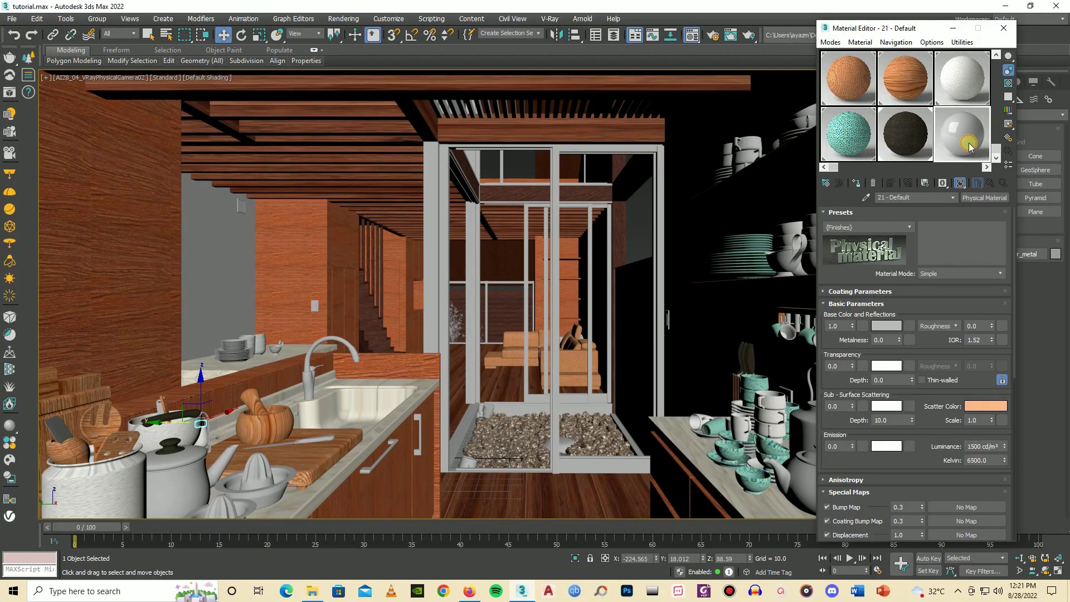
{"action": "left_click", "coordinate": [970, 198]}
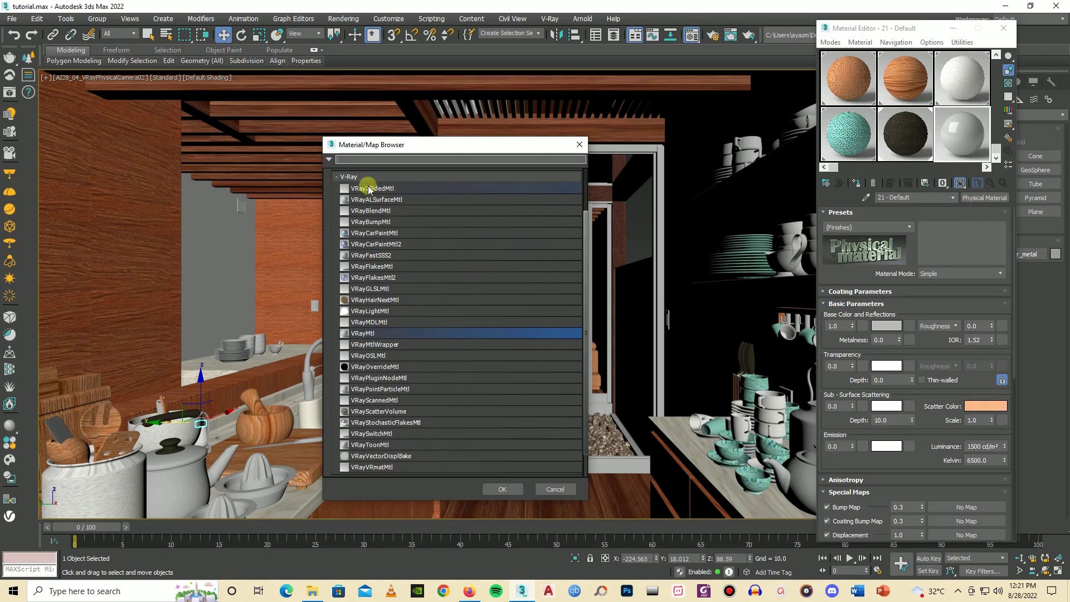
{"action": "left_click", "coordinate": [328, 159]}
{"action": "left_click", "coordinate": [440, 225]}
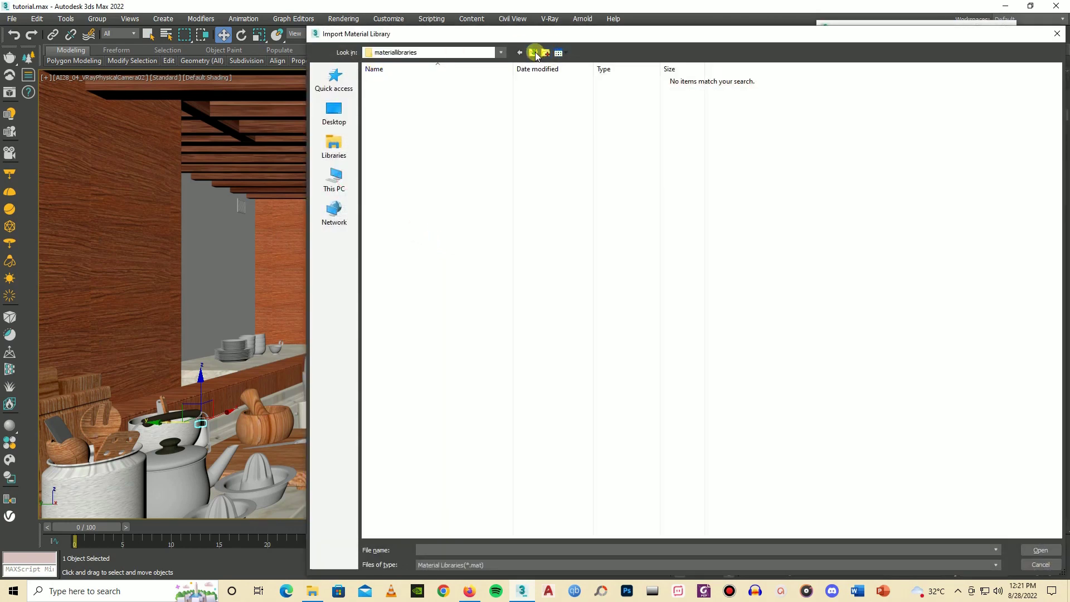
{"action": "left_click", "coordinate": [534, 53]}
{"action": "left_click", "coordinate": [534, 53]}
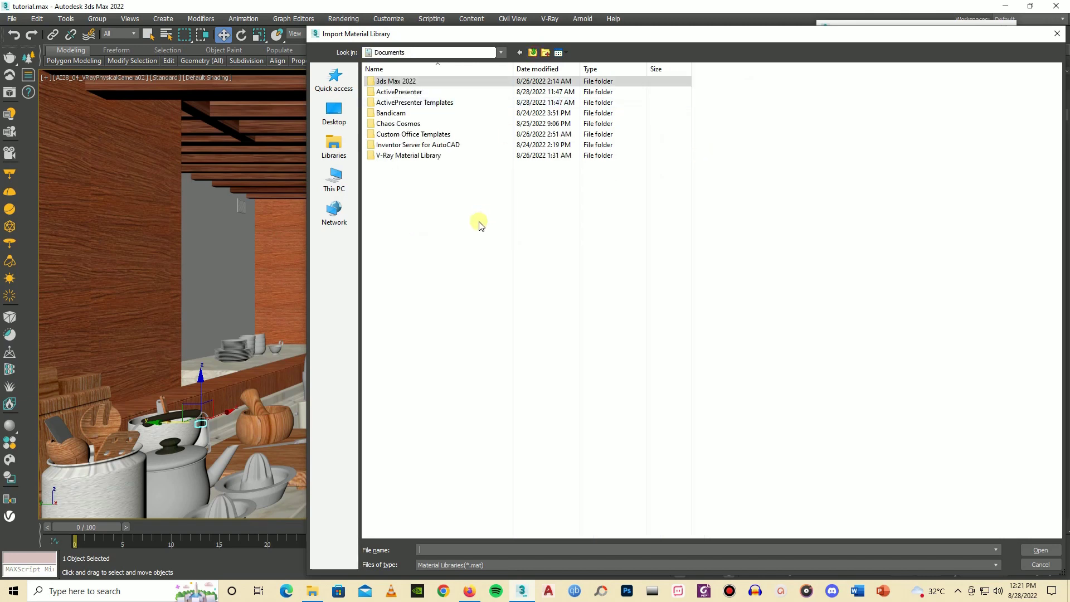
{"action": "double_click", "coordinate": [446, 155]}
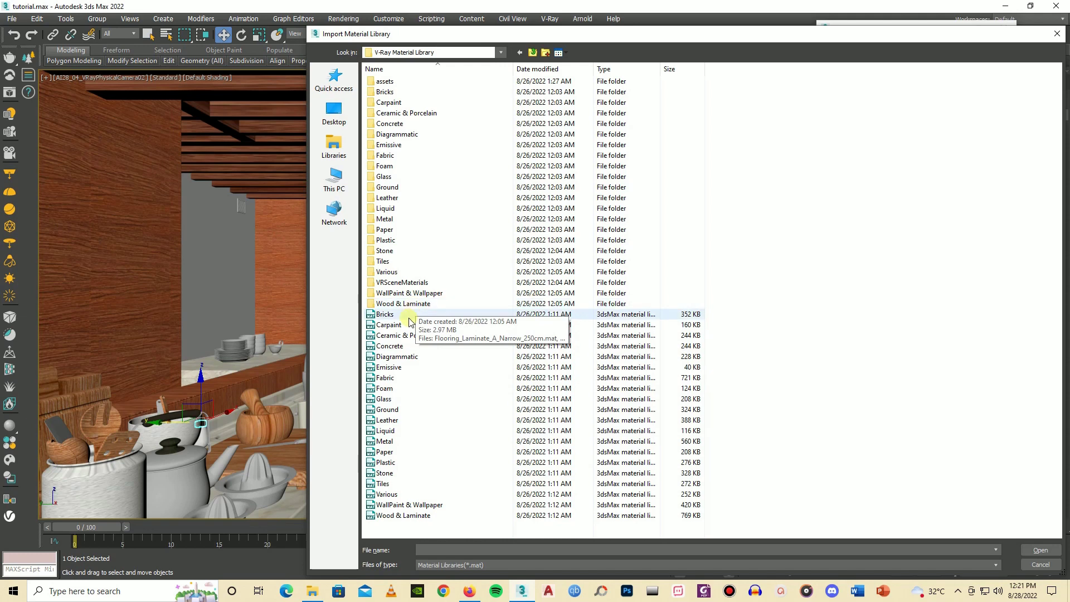
{"action": "double_click", "coordinate": [406, 441]}
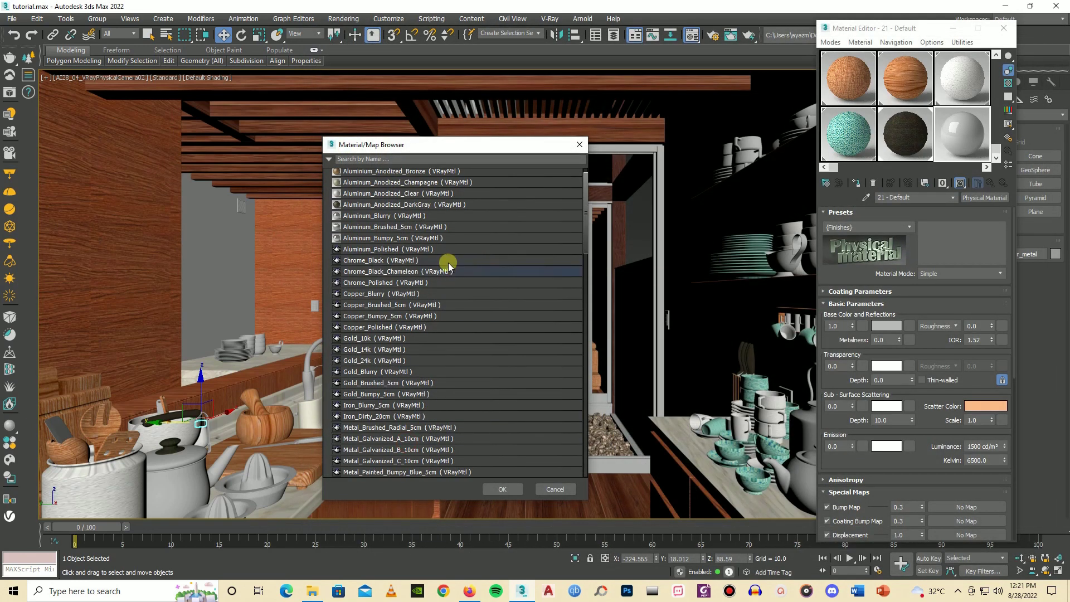
Load Aluminum_Polished into the selected slot and assign it to the faucet, teapot and citrus juicers on the sink counter
{"action": "double_click", "coordinate": [386, 249]}
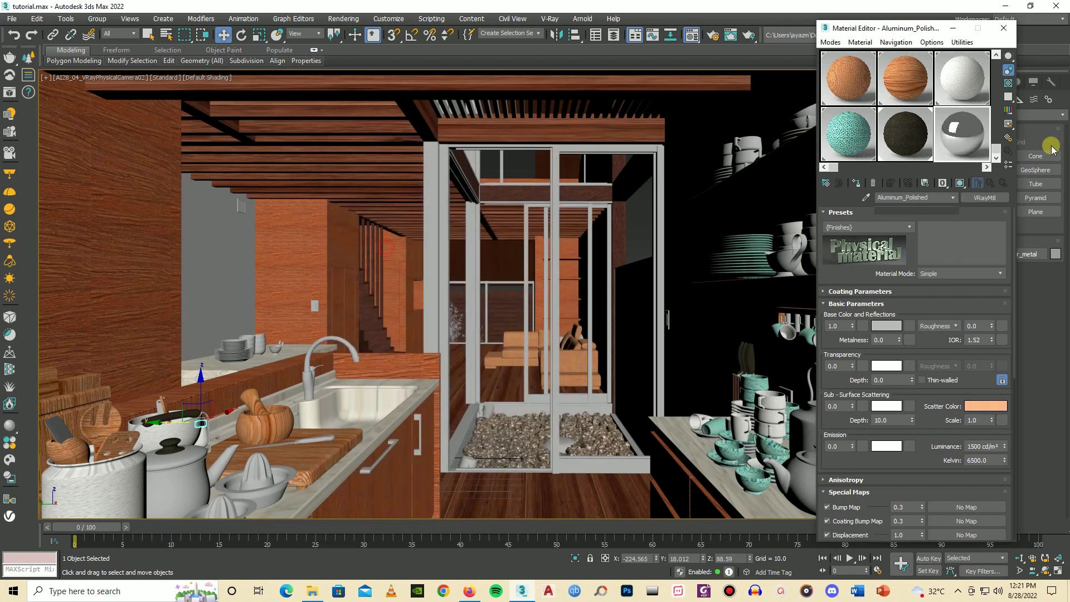
{"action": "mouse_move", "coordinate": [964, 136]}
{"action": "left_mouse_down"}
{"action": "mouse_move", "coordinate": [340, 363]}
{"action": "mouse_move", "coordinate": [805, 247]}
{"action": "mouse_move", "coordinate": [959, 130]}
{"action": "left_mouse_up"}
{"action": "left_click_drag", "start_coordinate": [801, 328], "coordinate": [224, 514]}
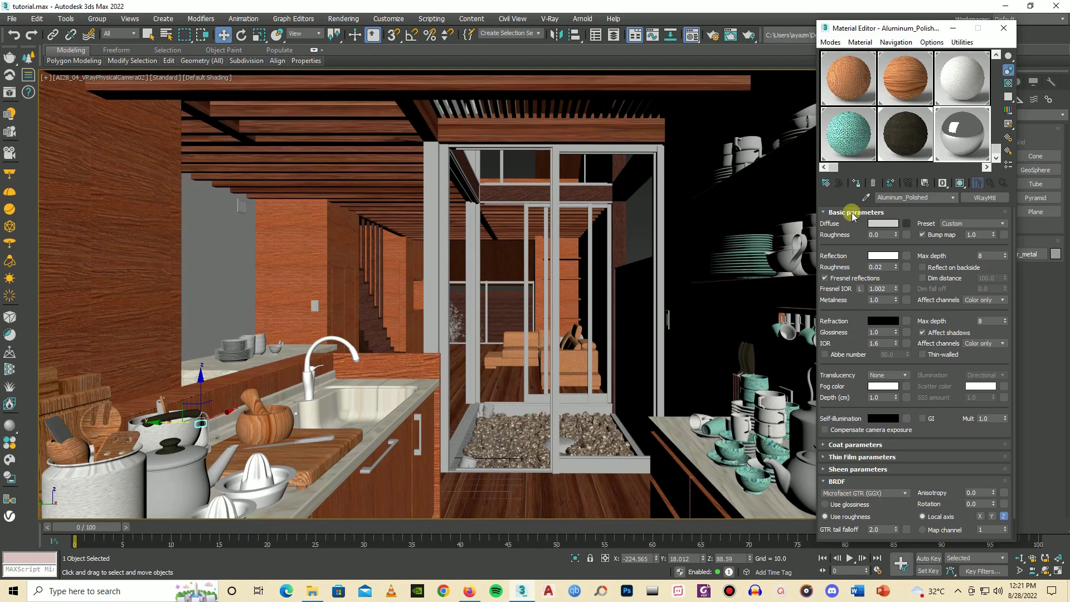
Move the Material Editor aside and replace the 04 - Default material with Chrome_Black from the Metal library
{"action": "left_click_drag", "start_coordinate": [862, 32], "coordinate": [329, 17]}
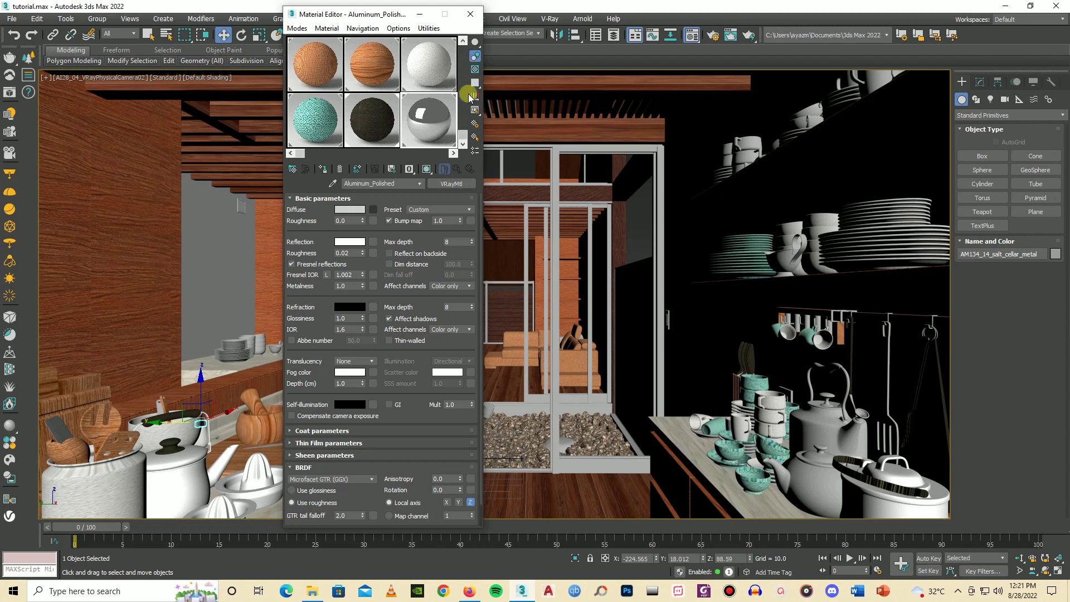
{"action": "left_click", "coordinate": [464, 136]}
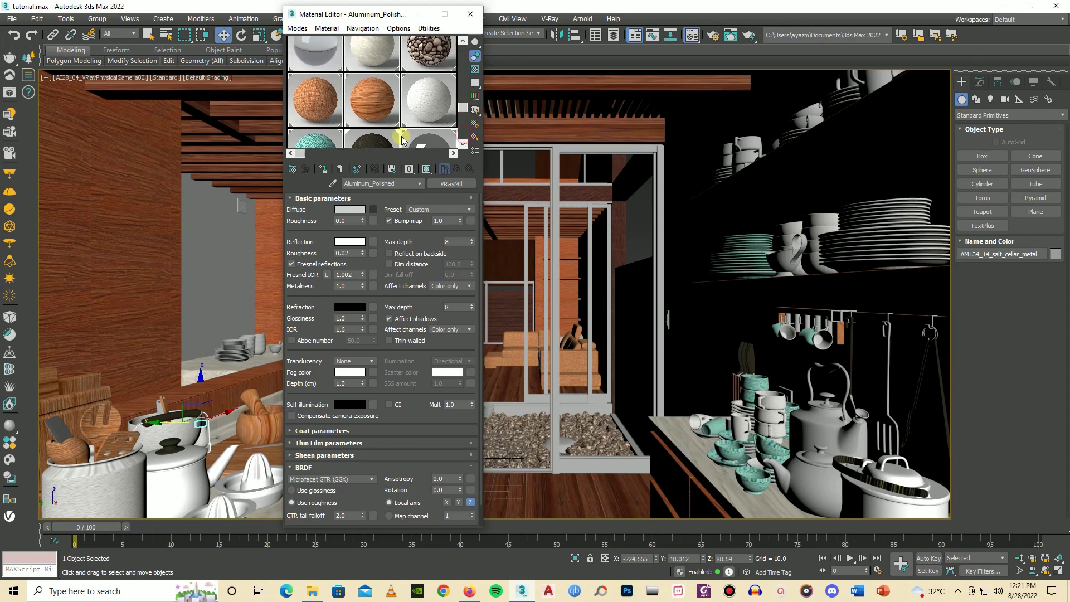
{"action": "left_click_drag", "start_coordinate": [302, 155], "coordinate": [404, 153]}
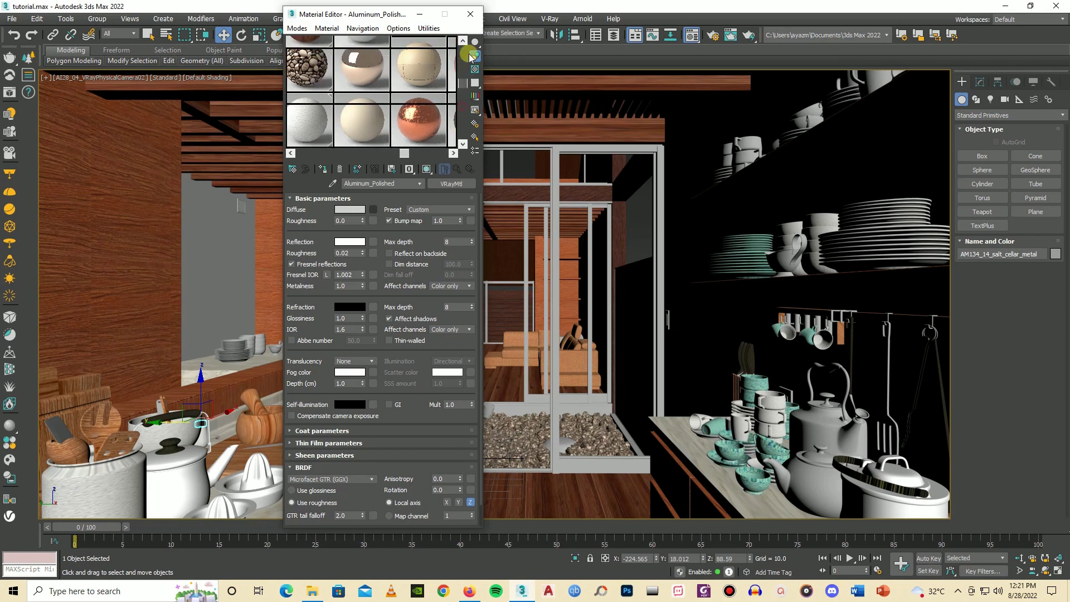
{"action": "scroll", "coordinate": [472, 44], "scroll_direction": "up", "scroll_amount": 1}
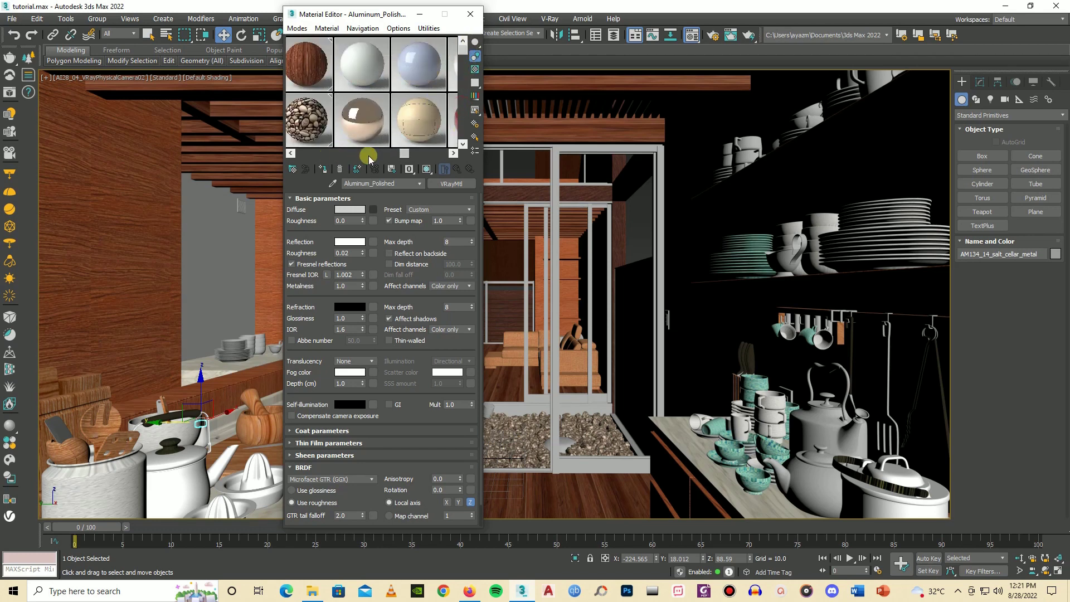
{"action": "left_click_drag", "start_coordinate": [404, 153], "coordinate": [429, 148]}
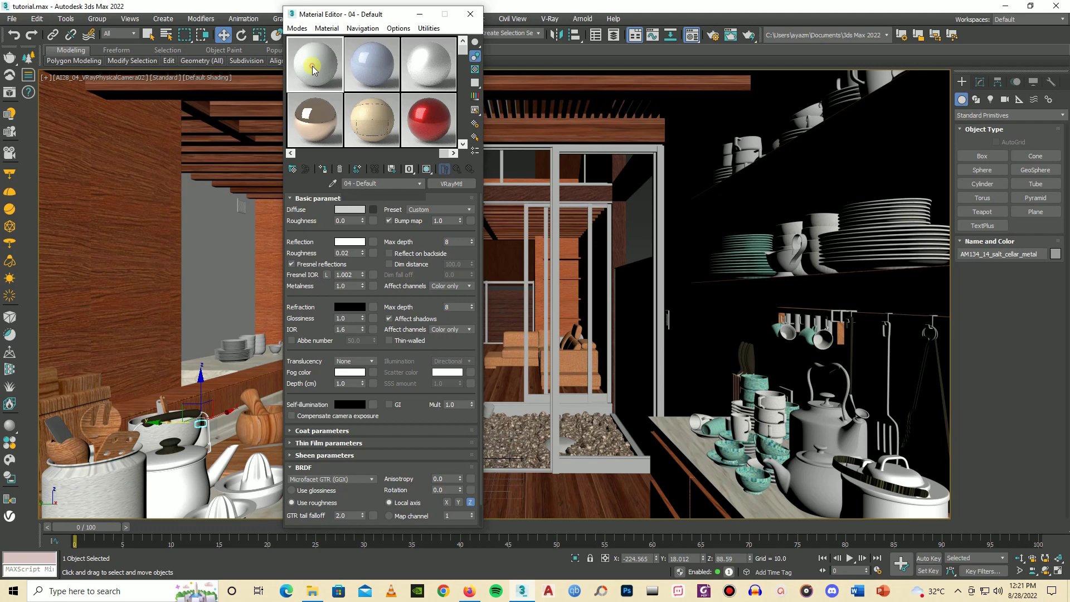
{"action": "left_click", "coordinate": [442, 187]}
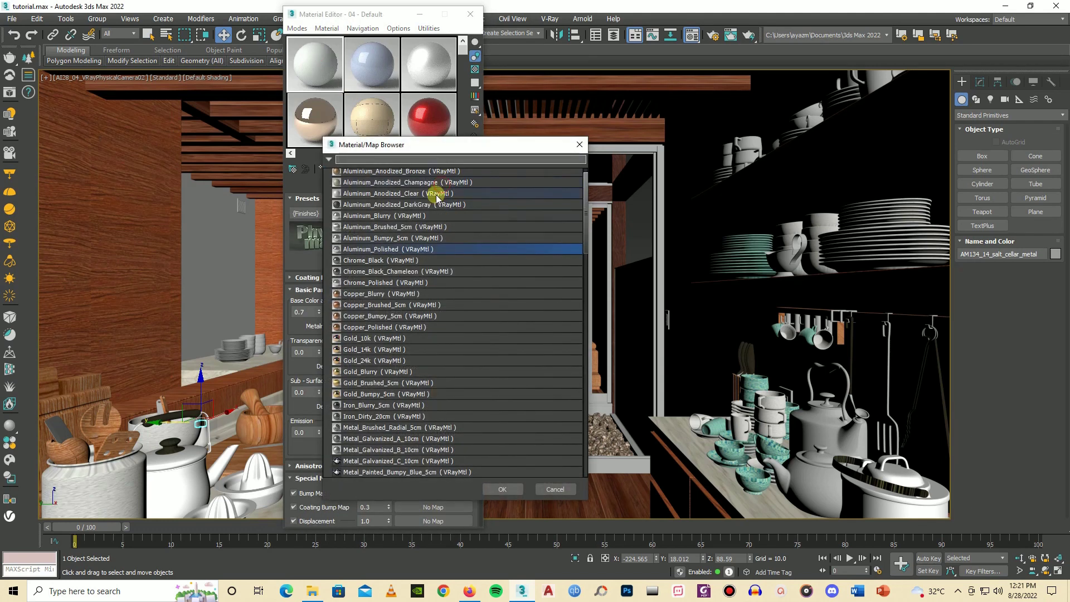
{"action": "double_click", "coordinate": [373, 260]}
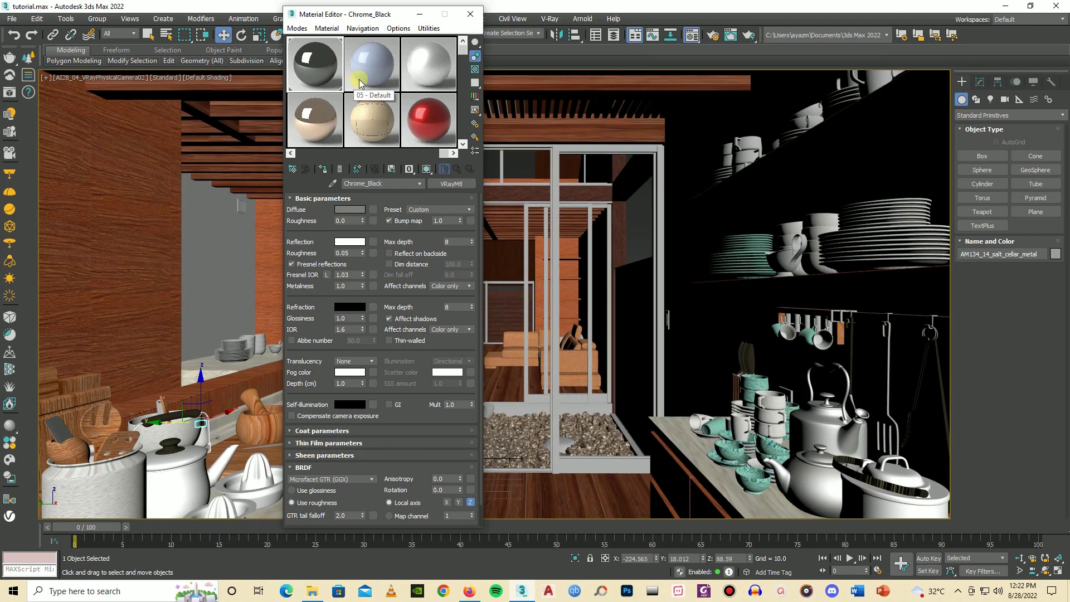
Select the Aluminum_Polished material again and move the Material Editor clear of the glass enclosure
{"action": "left_click_drag", "start_coordinate": [357, 14], "coordinate": [615, 19]}
{"action": "scroll", "coordinate": [716, 150], "scroll_direction": "down", "scroll_amount": 5}
{"action": "scroll", "coordinate": [716, 149], "scroll_direction": "up", "scroll_amount": 3}
{"action": "left_click", "coordinate": [691, 124]}
{"action": "left_click_drag", "start_coordinate": [614, 24], "coordinate": [868, 33]}
Select the tall frame post beside the glass enclosure and replace the 05 - Default material with Aluminium_Anodized_Bronze
{"action": "left_click", "coordinate": [435, 252]}
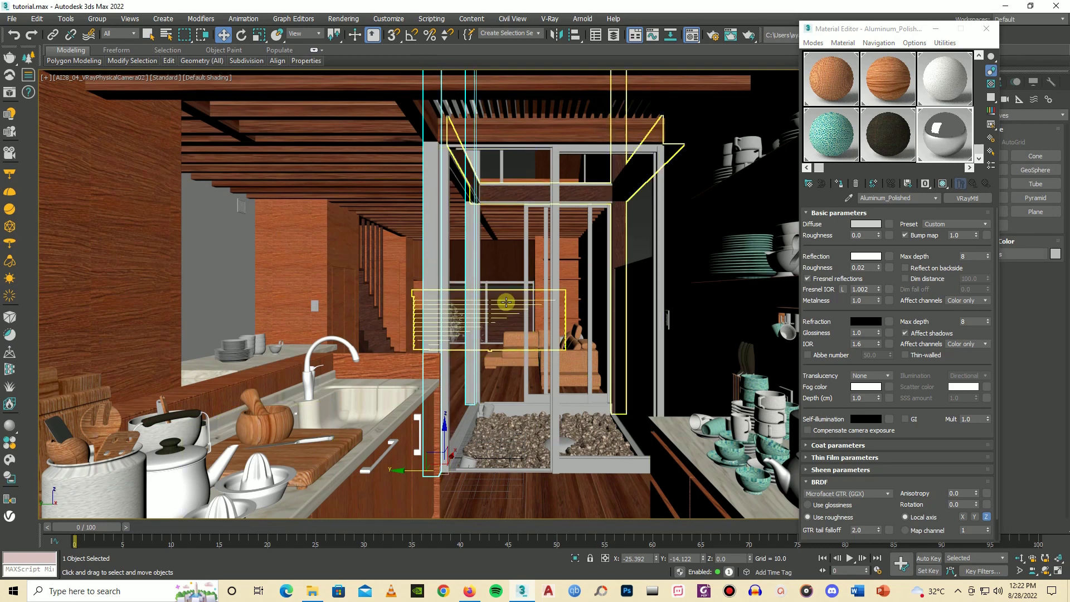
{"action": "left_click_drag", "start_coordinate": [821, 176], "coordinate": [931, 184]}
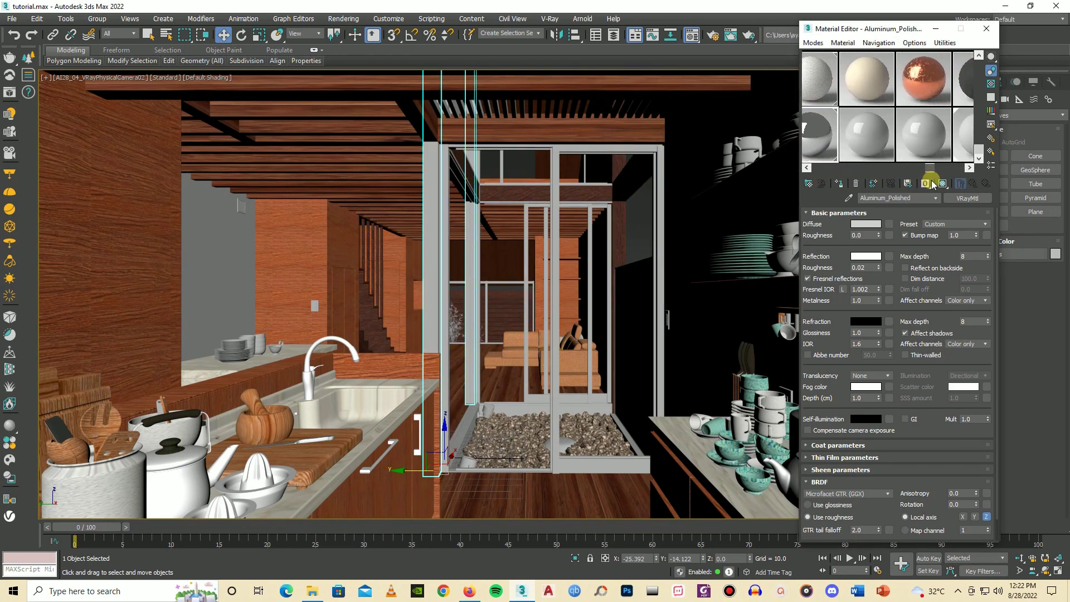
{"action": "left_click_drag", "start_coordinate": [979, 155], "coordinate": [977, 72]}
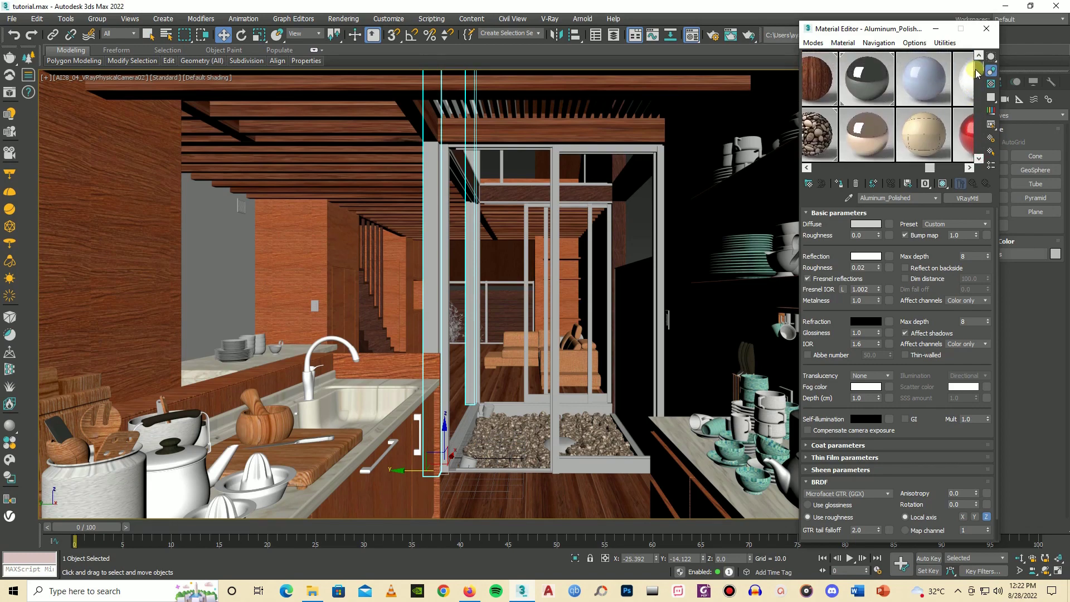
{"action": "left_click", "coordinate": [919, 78]}
{"action": "left_click", "coordinate": [967, 198]}
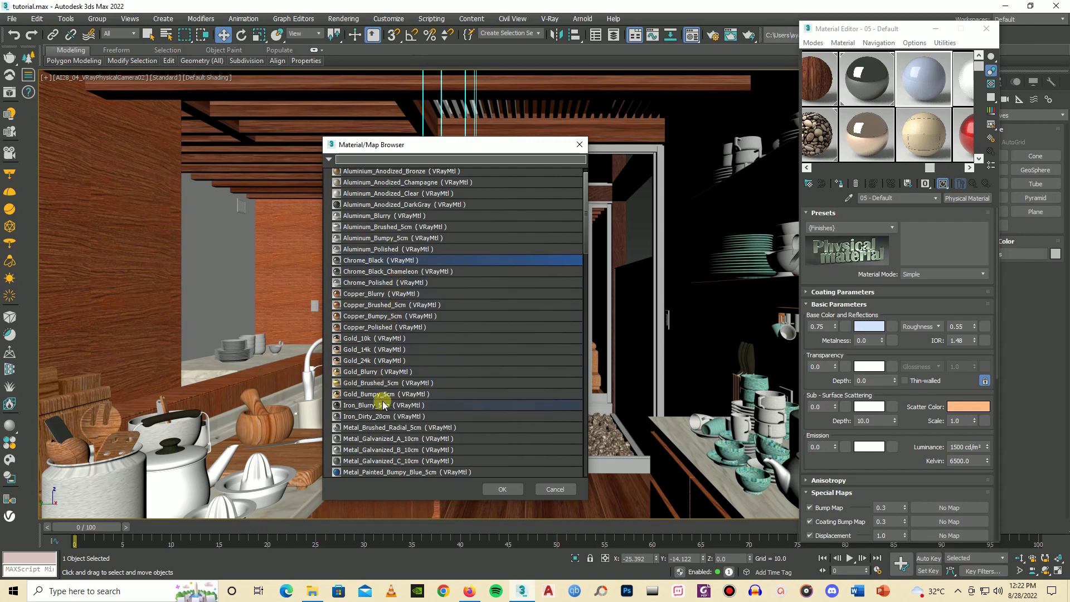
{"action": "left_click", "coordinate": [377, 296]}
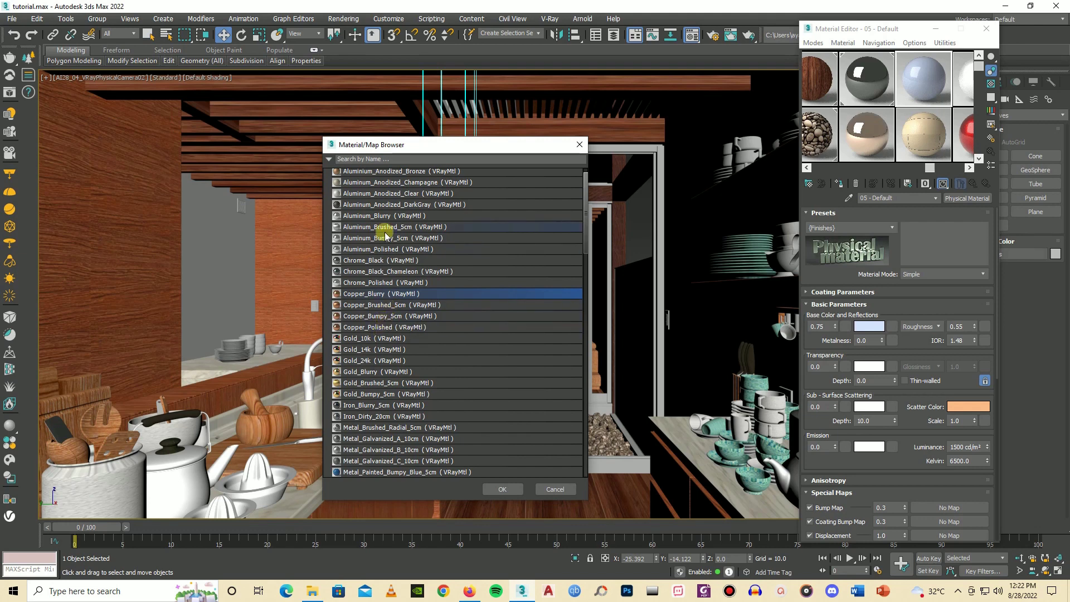
{"action": "scroll", "coordinate": [385, 236], "scroll_direction": "up", "scroll_amount": 1}
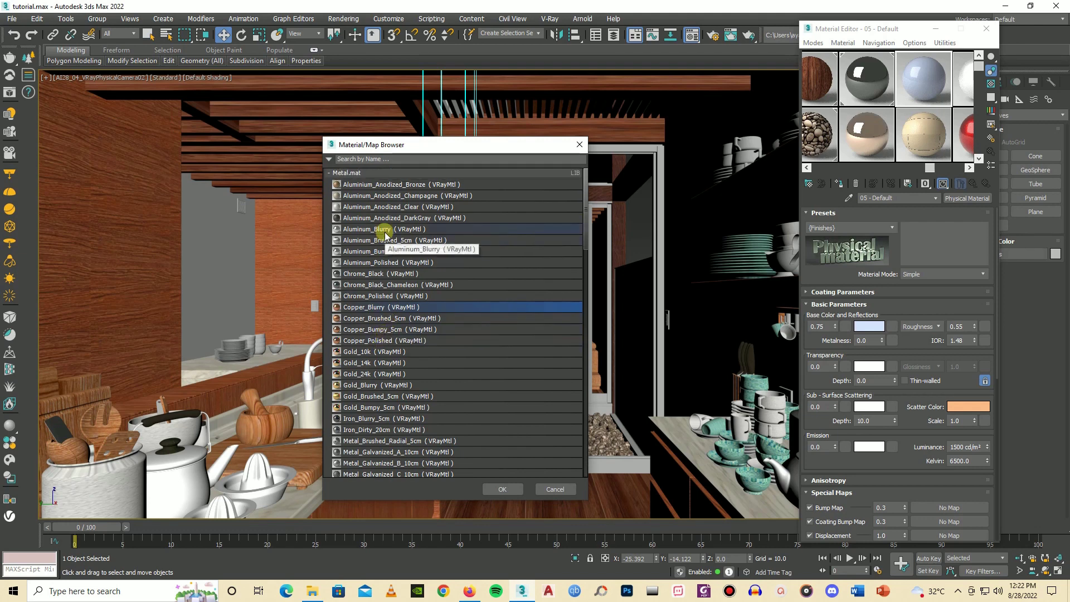
{"action": "double_click", "coordinate": [392, 186]}
Assign the anodized bronze material to the tall post and the window frames around the pebble bed
{"action": "left_click_drag", "start_coordinate": [915, 82], "coordinate": [432, 216]}
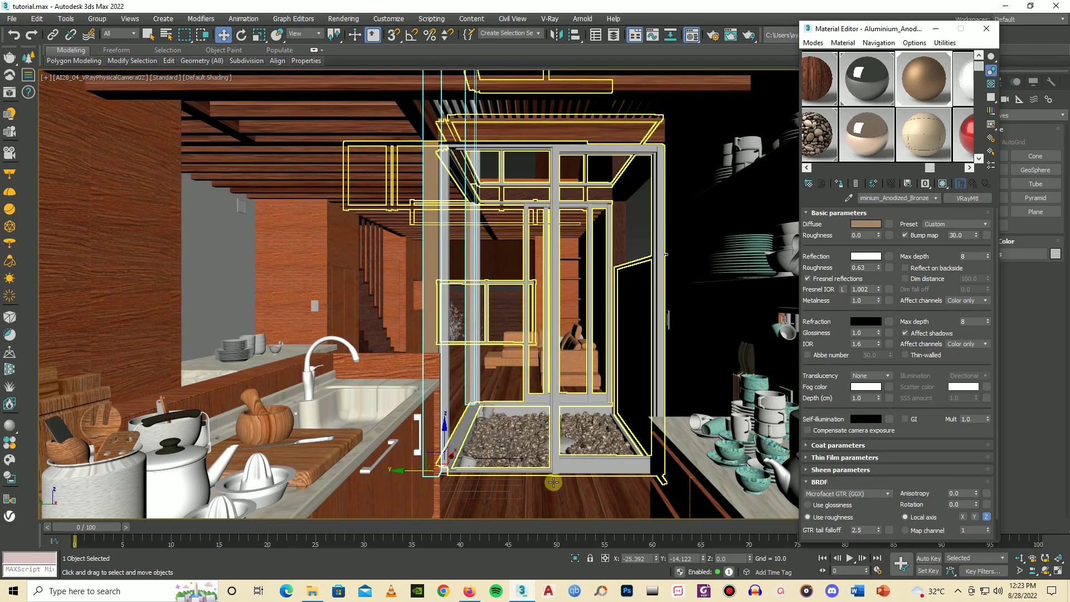
{"action": "left_click", "coordinate": [579, 467]}
{"action": "left_click_drag", "start_coordinate": [878, 98], "coordinate": [620, 467]}
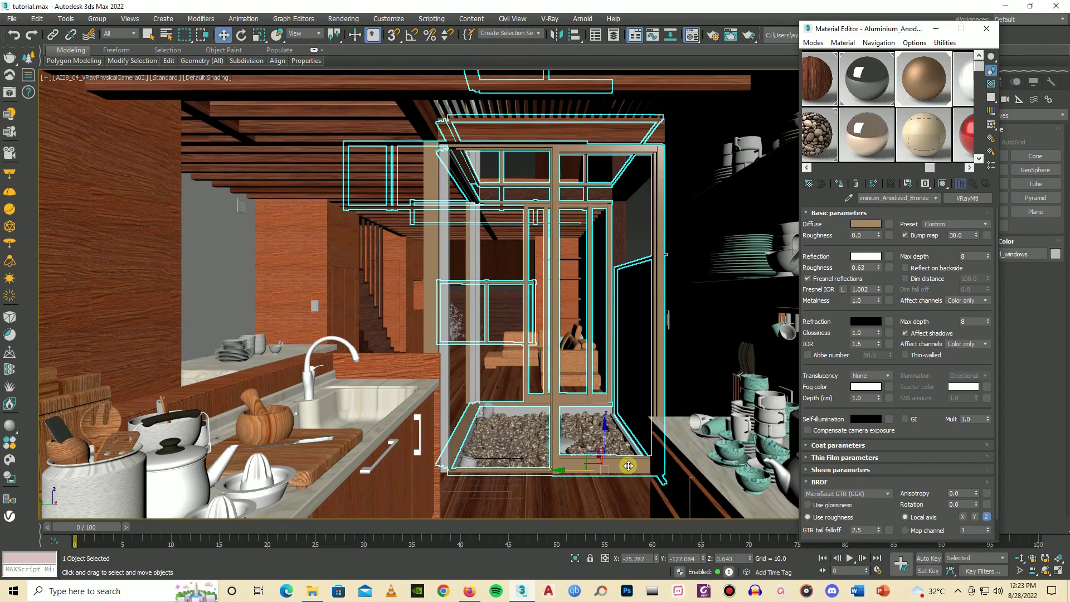
{"action": "left_click", "coordinate": [454, 467]}
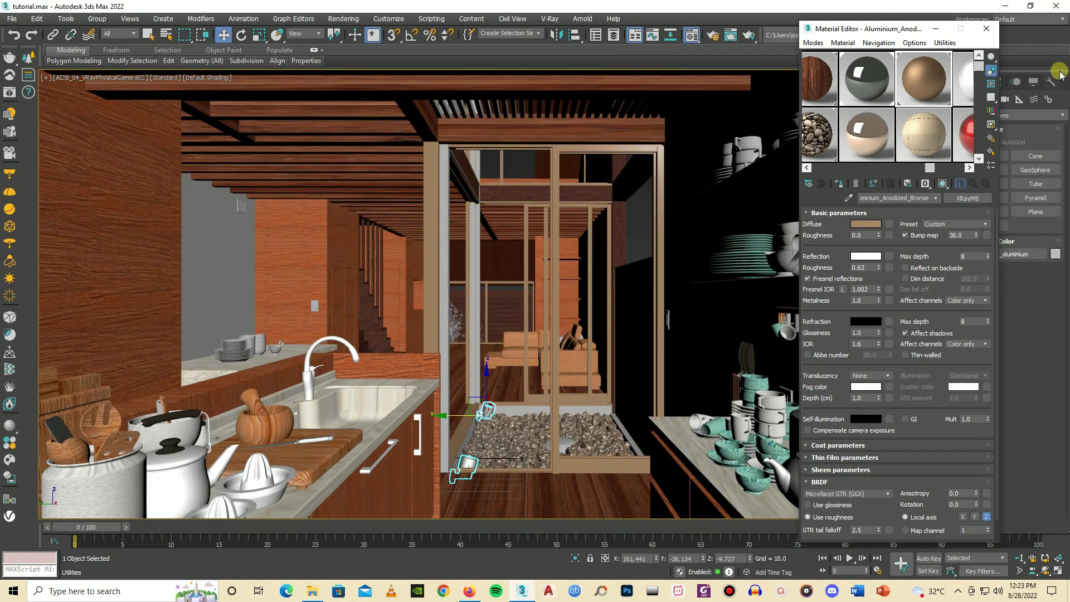
Select the grey wall behind the sink counter, replace the Metal slot's material with a new VRayMtl and expand its map list
{"action": "left_click_drag", "start_coordinate": [887, 32], "coordinate": [755, 14]}
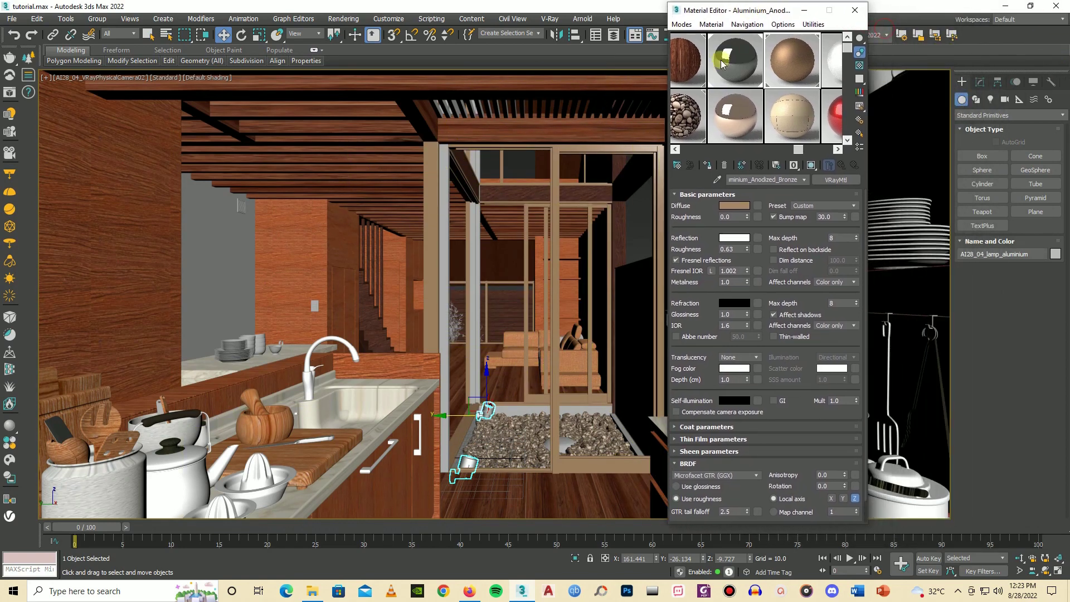
{"action": "left_click", "coordinate": [216, 284]}
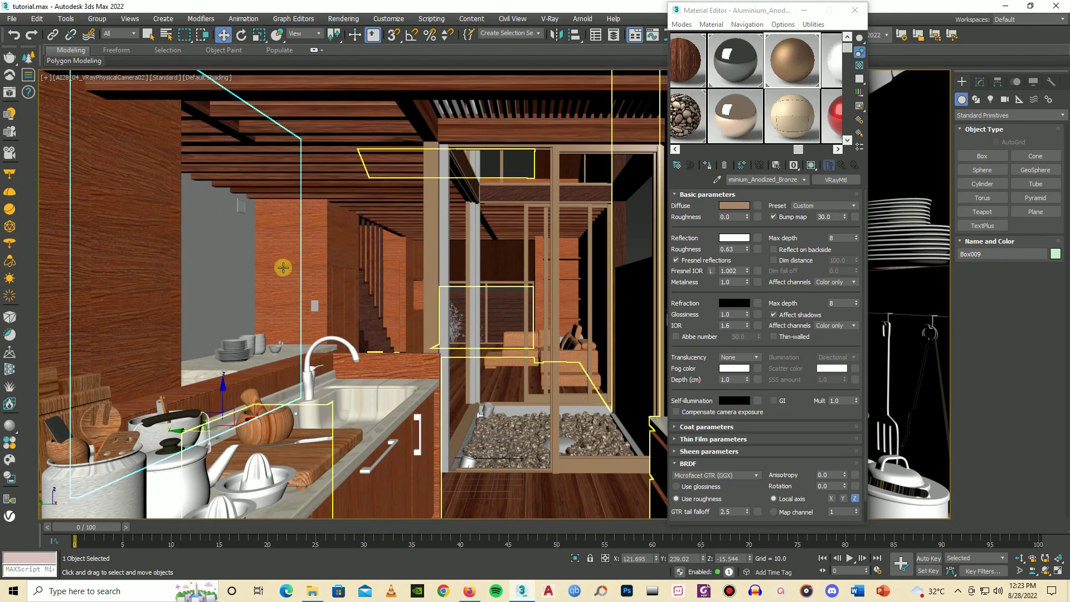
{"action": "left_click", "coordinate": [732, 74]}
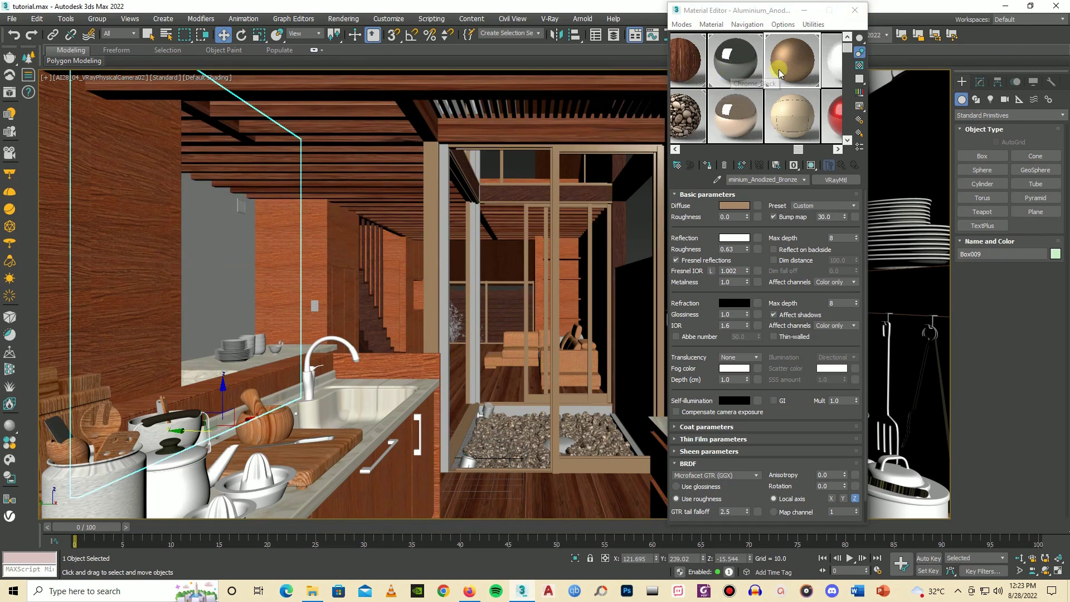
{"action": "left_click", "coordinate": [729, 118]}
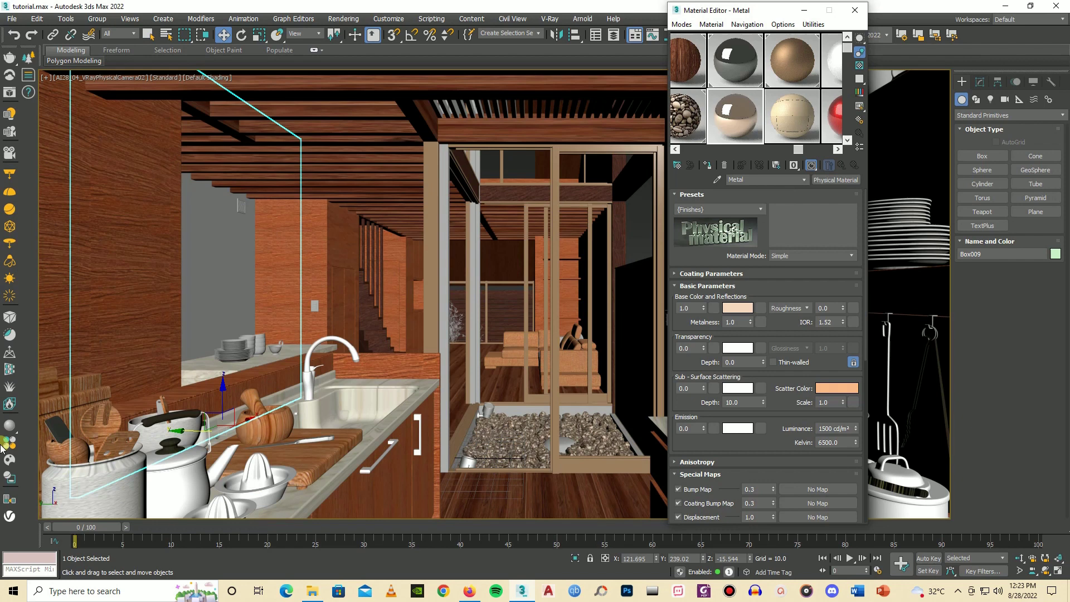
{"action": "left_click", "coordinate": [14, 430]}
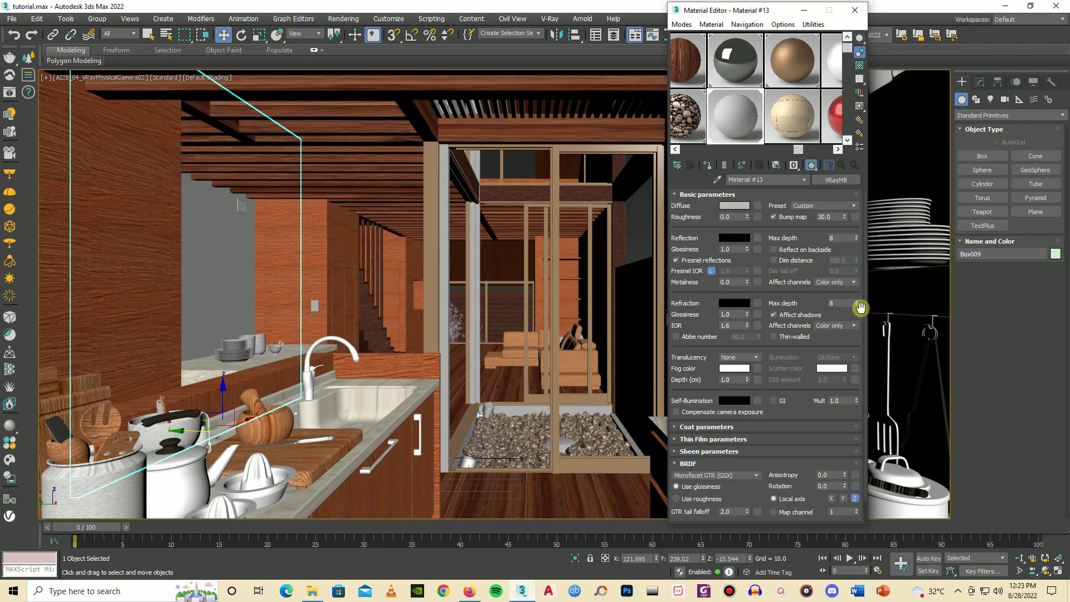
{"action": "scroll", "coordinate": [720, 480], "scroll_direction": "down", "scroll_amount": 2}
{"action": "left_click", "coordinate": [720, 518]}
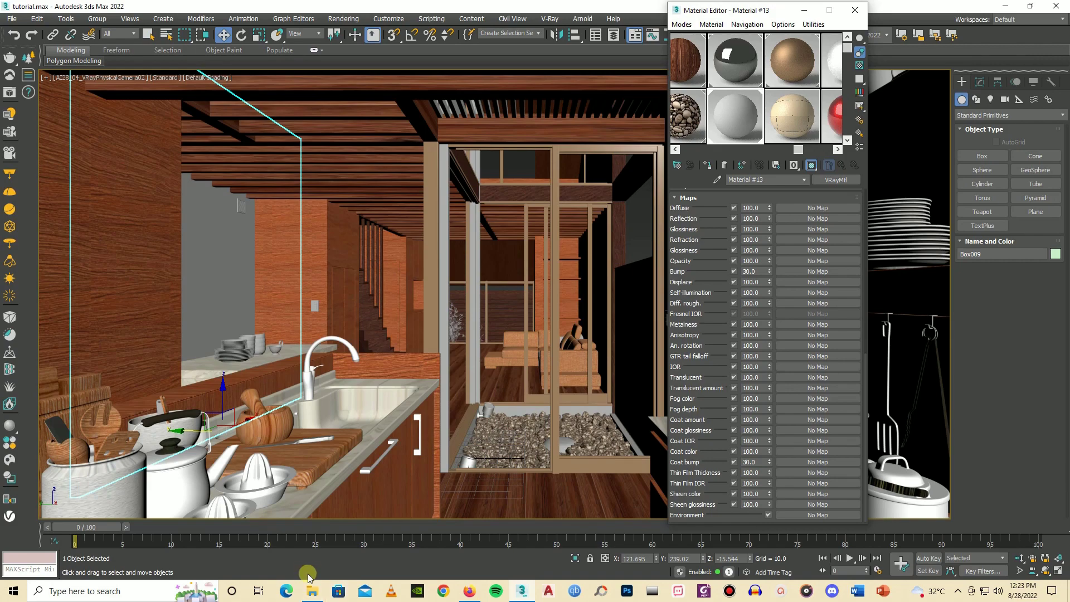
Switch to Poly in the browser, generate textures from the prompt "brick vintage" and open the third result's detail view
{"action": "left_click", "coordinate": [470, 592]}
{"action": "scroll", "coordinate": [357, 223], "scroll_direction": "up", "scroll_amount": 3}
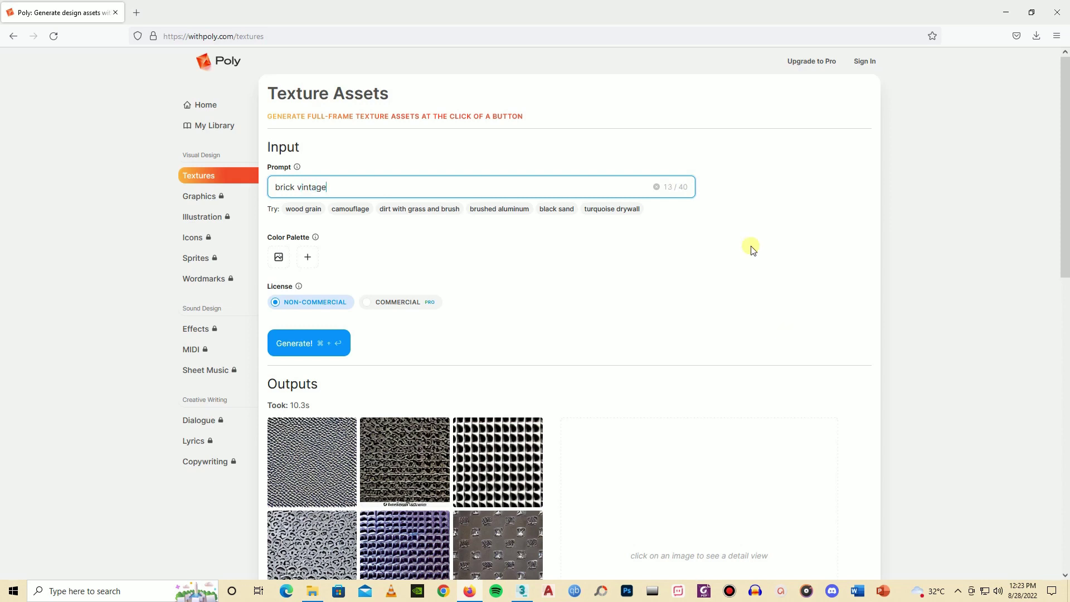
{"action": "left_click", "coordinate": [277, 342]}
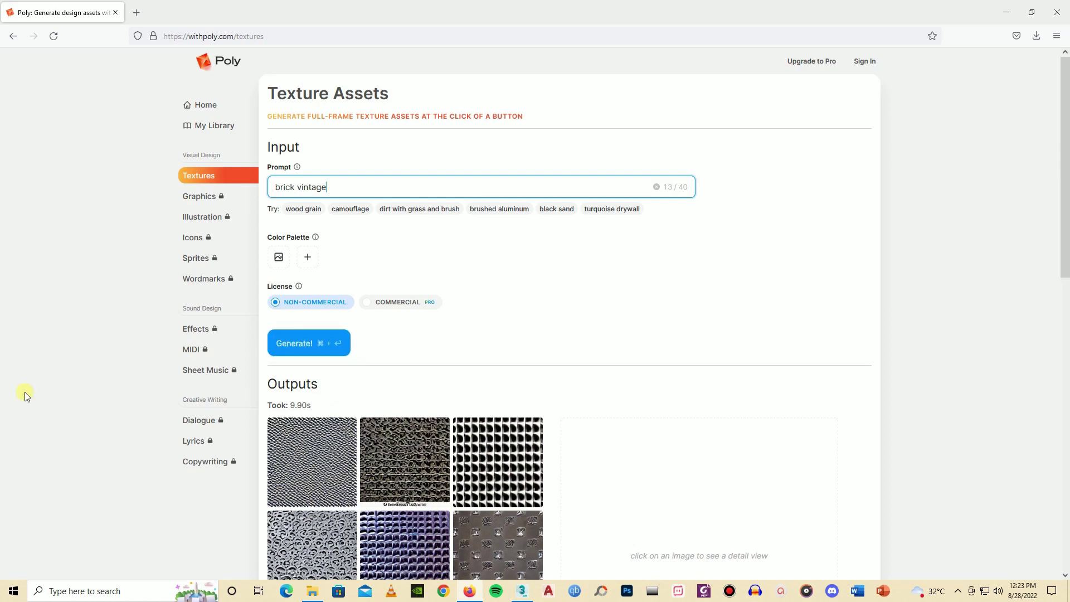
{"action": "scroll", "coordinate": [415, 334], "scroll_direction": "down", "scroll_amount": 3}
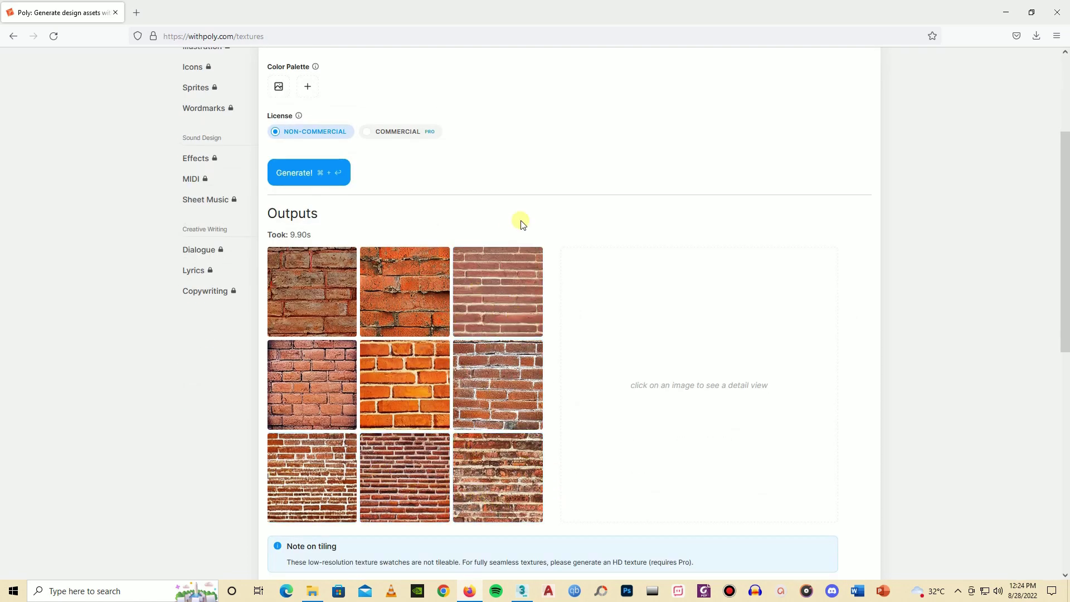
{"action": "left_click", "coordinate": [506, 277]}
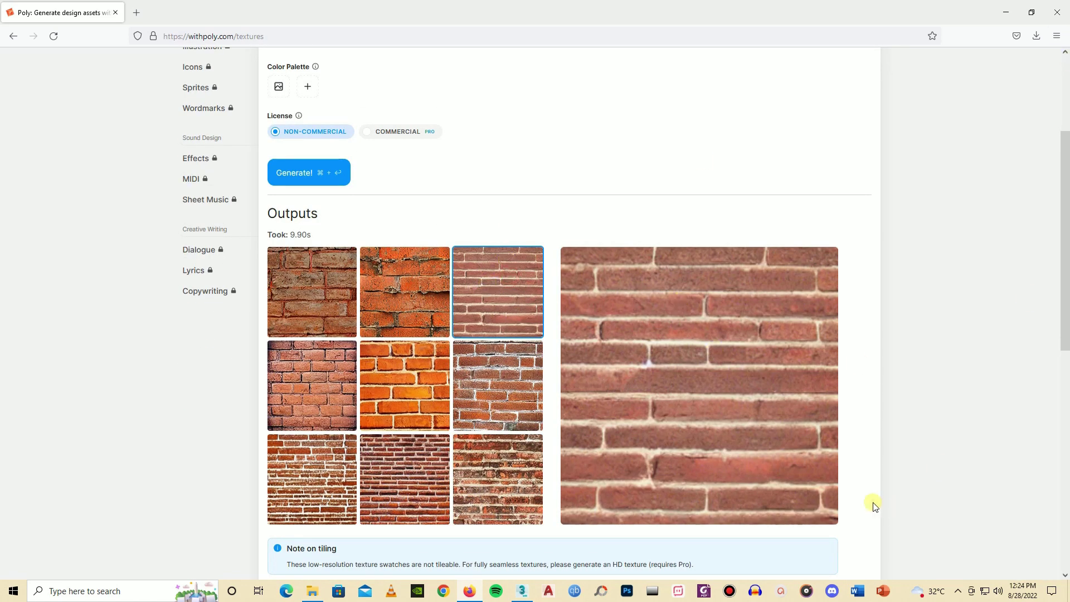
Download the selected vintage brick texture and apply it as the new VRayMtl's Diffuse map on the wall behind the sink counter
{"action": "left_click", "coordinate": [817, 517]}
{"action": "left_click", "coordinate": [1033, 68]}
{"action": "left_click_drag", "start_coordinate": [171, 140], "coordinate": [522, 590]}
{"action": "left_click_drag", "start_coordinate": [221, 196], "coordinate": [823, 210]}
{"action": "left_click_drag", "start_coordinate": [736, 124], "coordinate": [223, 269]}
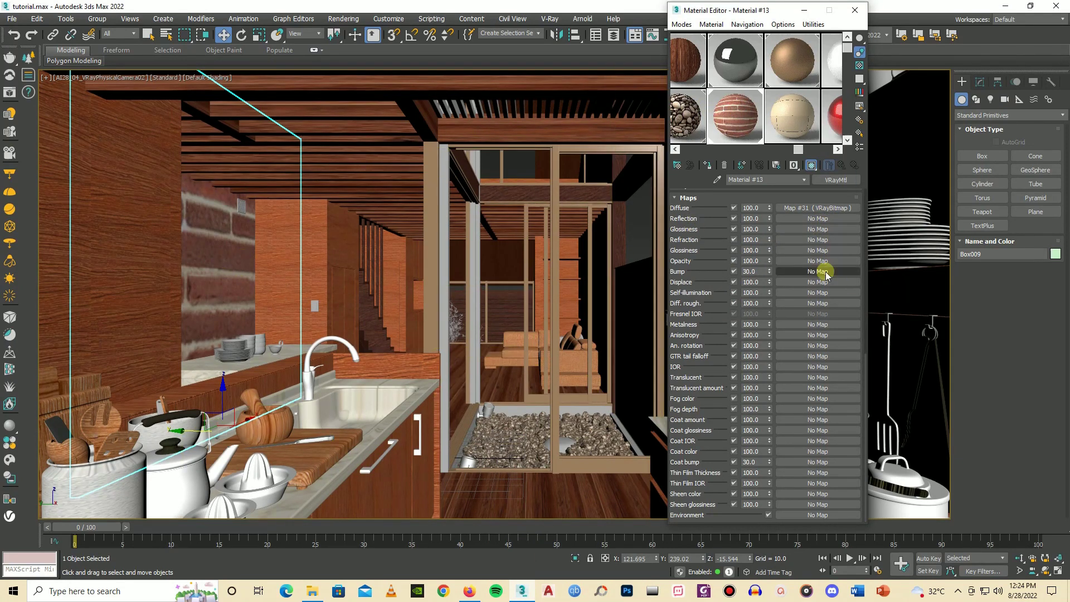
Set the brick Diffuse map's U and V tiling to 5
{"action": "left_click", "coordinate": [821, 208]}
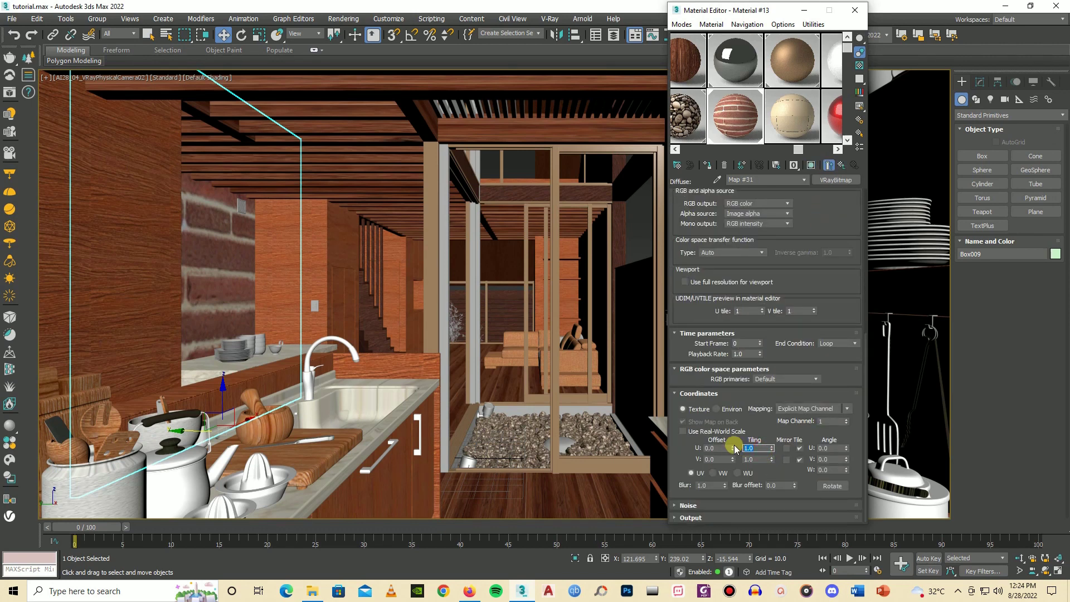
{"action": "type", "text": "5"}
{"action": "key", "text": "Return"}
{"action": "left_click", "coordinate": [752, 458]}
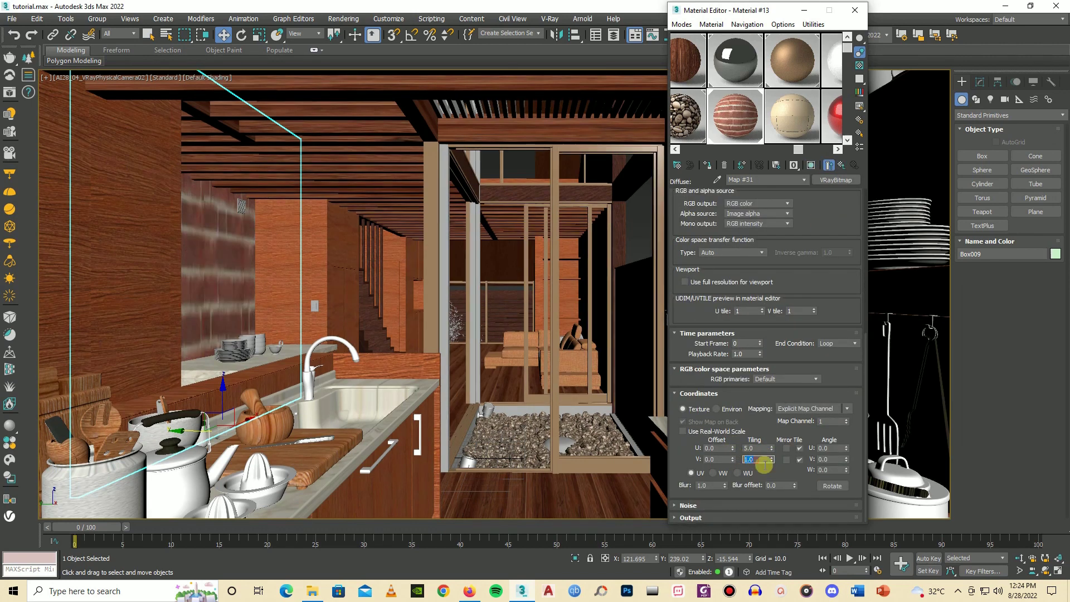
{"action": "type", "text": "5"}
{"action": "key", "text": "Return"}
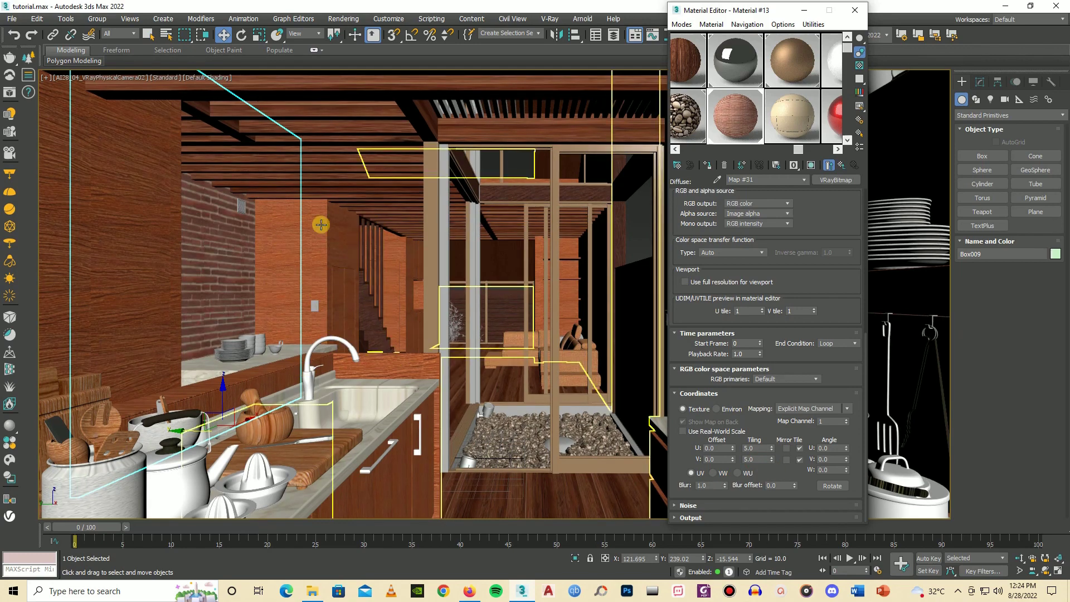
Assign the anodized bronze material to the remaining white pillars at the side of the glass enclosure
{"action": "left_click", "coordinate": [477, 230]}
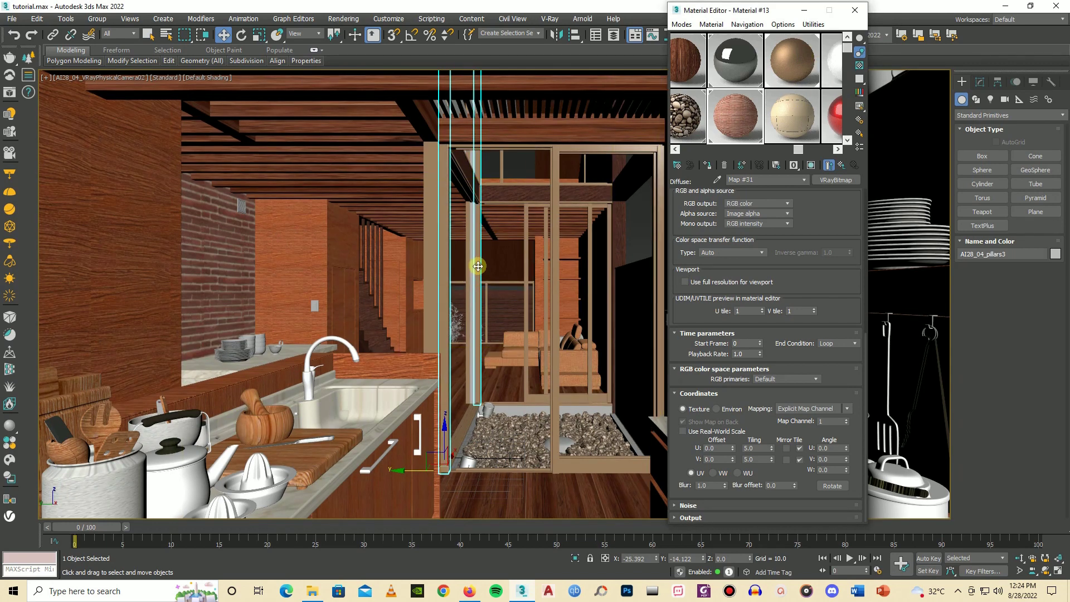
{"action": "left_click", "coordinate": [478, 235]}
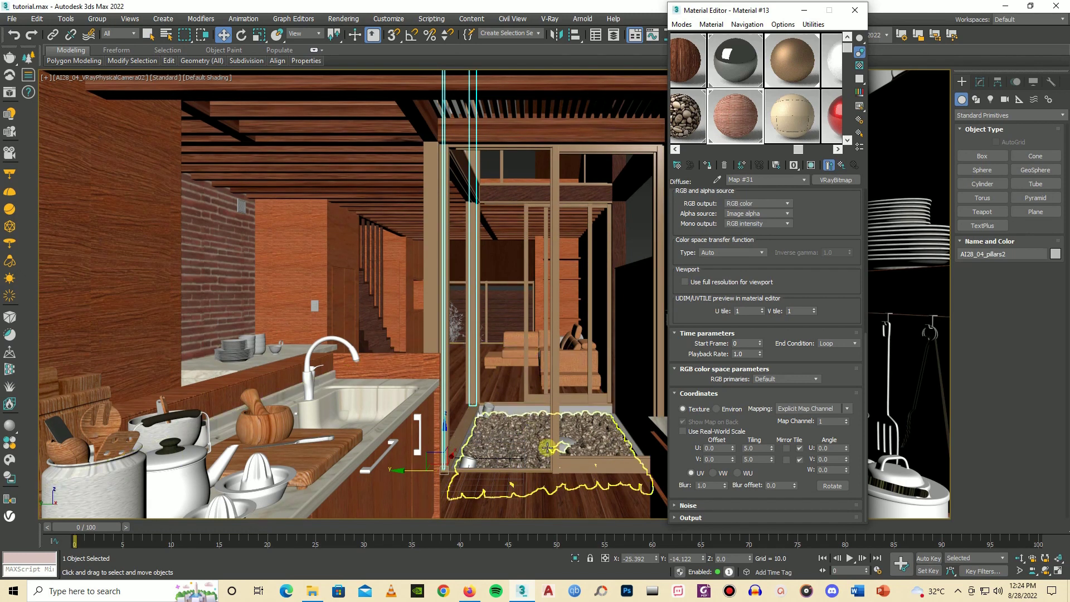
Select the exposed grey garden soil mound among the pebbles in a close perspective view and assign the pebble material to it
{"action": "left_click", "coordinate": [568, 441]}
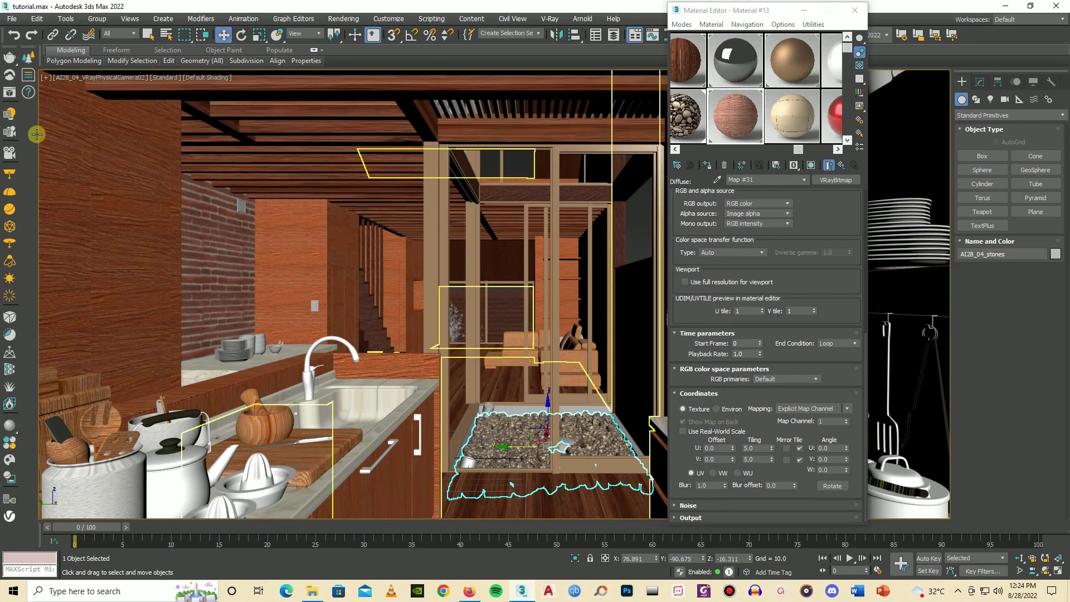
{"action": "left_click", "coordinate": [67, 77]}
{"action": "left_click", "coordinate": [100, 141]}
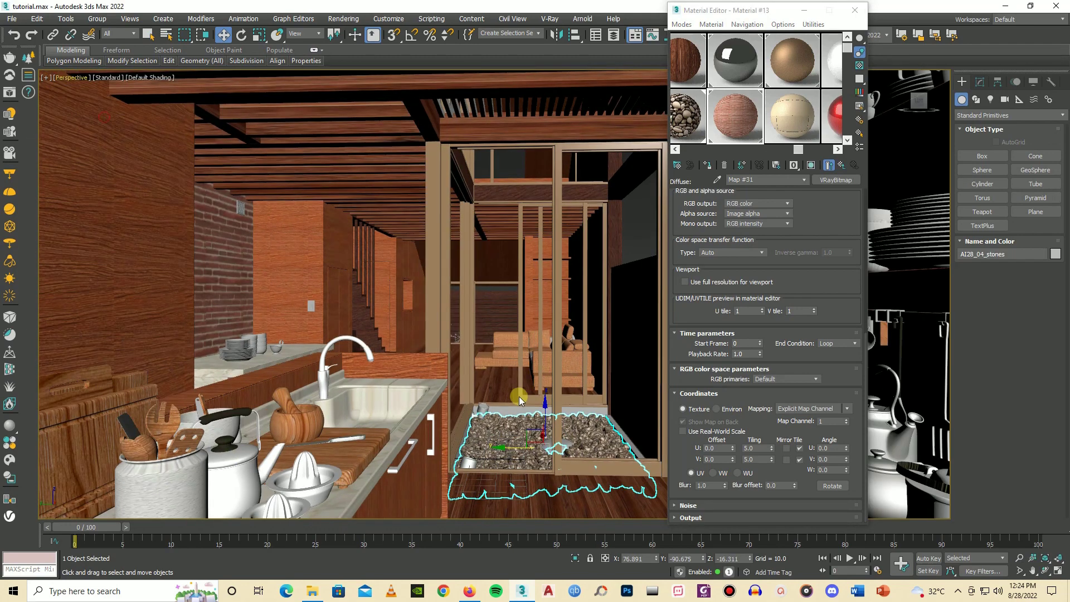
{"action": "scroll", "coordinate": [553, 418], "scroll_direction": "up", "scroll_amount": 3}
{"action": "scroll", "coordinate": [553, 418], "scroll_direction": "up", "scroll_amount": 3}
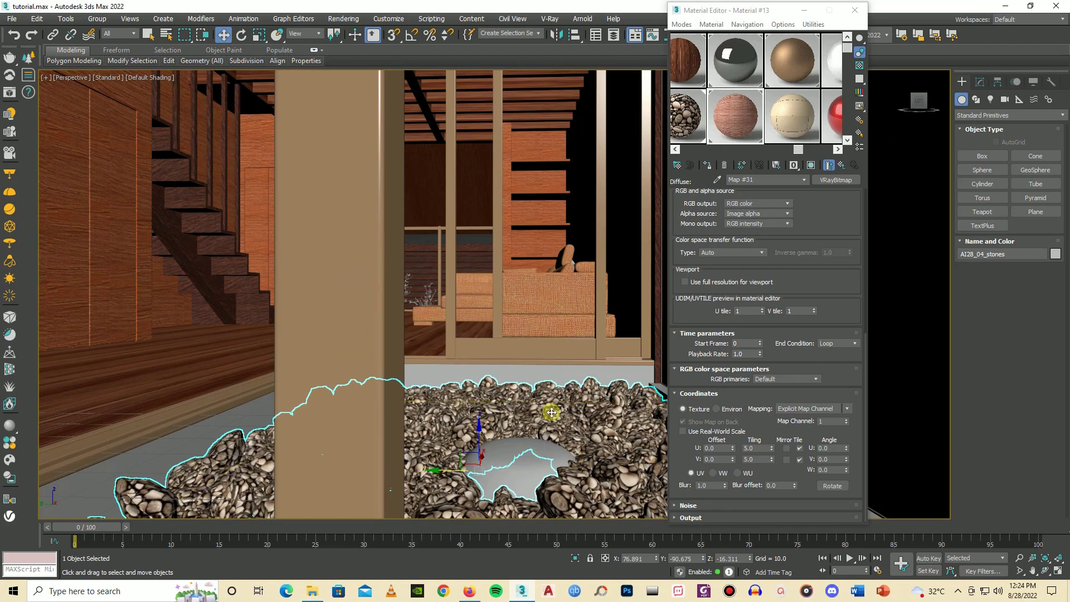
{"action": "left_click", "coordinate": [507, 454]}
{"action": "scroll", "coordinate": [506, 454], "scroll_direction": "up", "scroll_amount": 3}
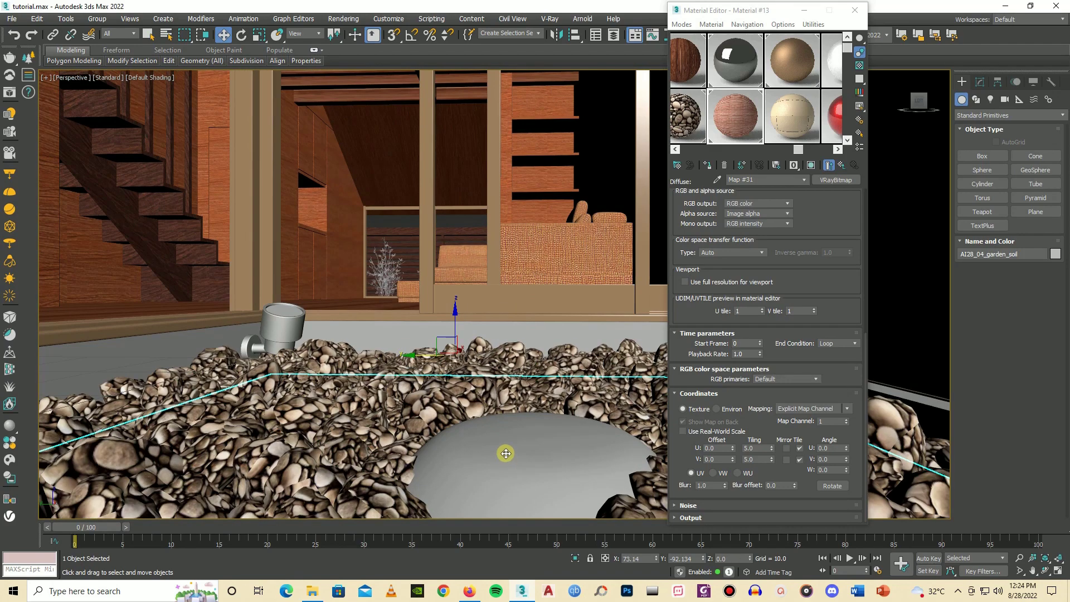
{"action": "left_click_drag", "start_coordinate": [686, 132], "coordinate": [559, 439]}
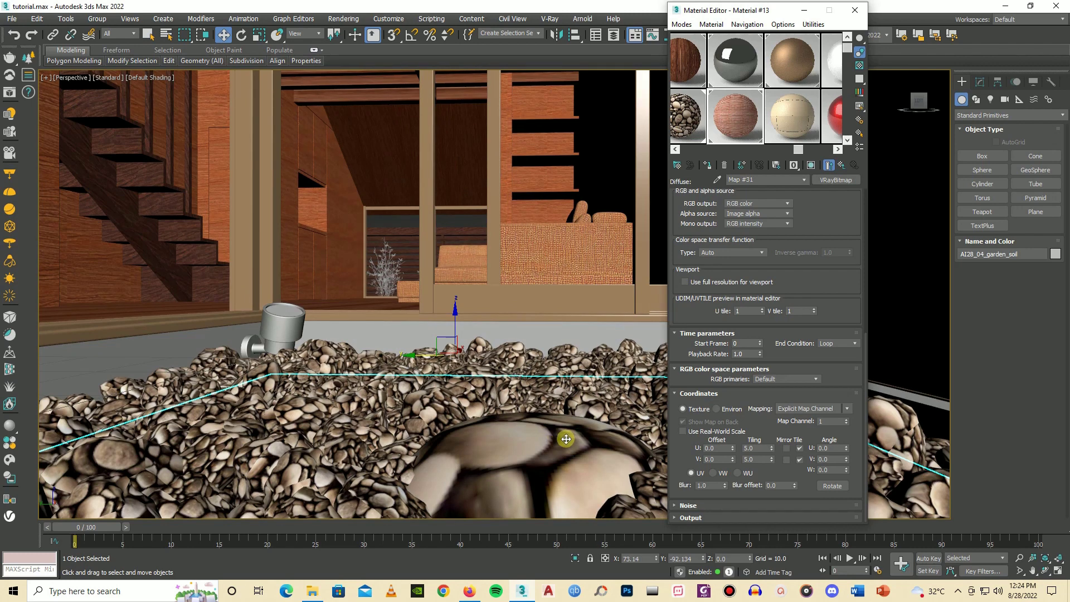
Replace the 11 - Default material with a new VRayMtl
{"action": "left_click", "coordinate": [794, 111]}
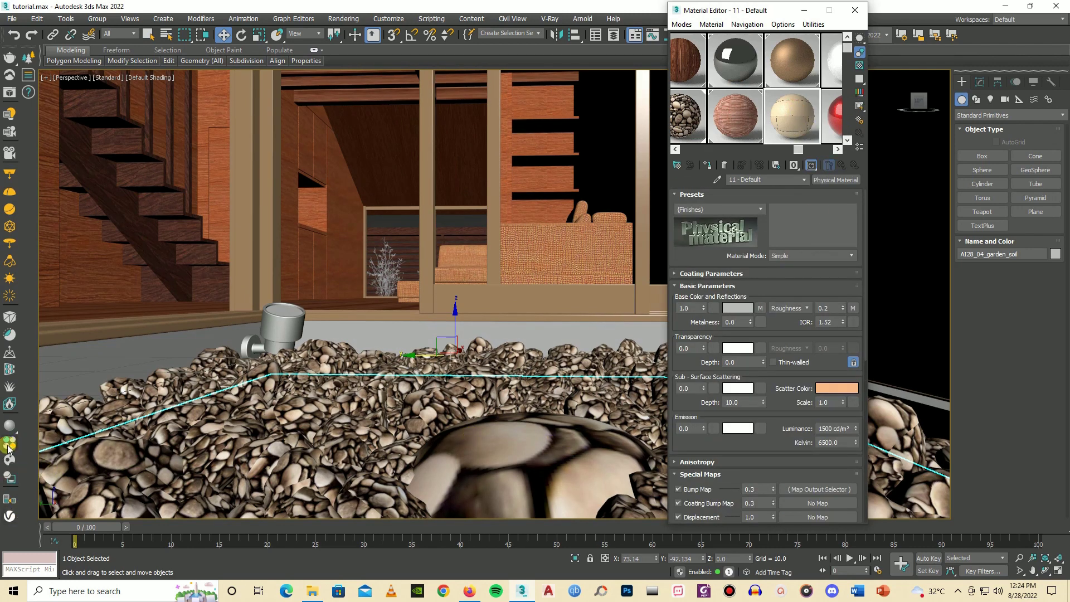
{"action": "left_click", "coordinate": [14, 422]}
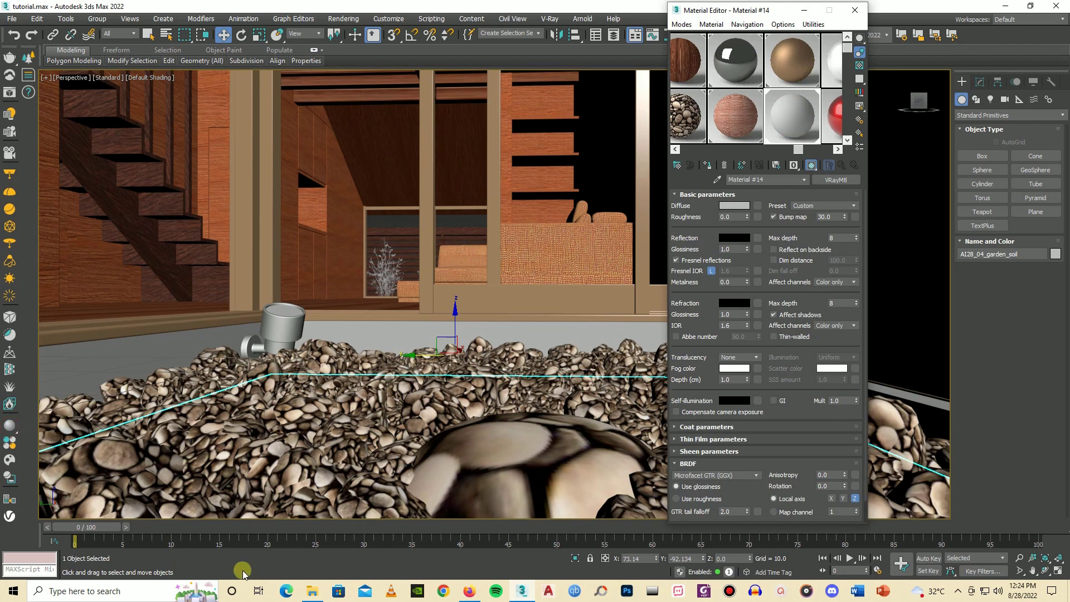
Switch to Poly in the browser and generate textures from the prompt "grass"
{"action": "left_click", "coordinate": [463, 596]}
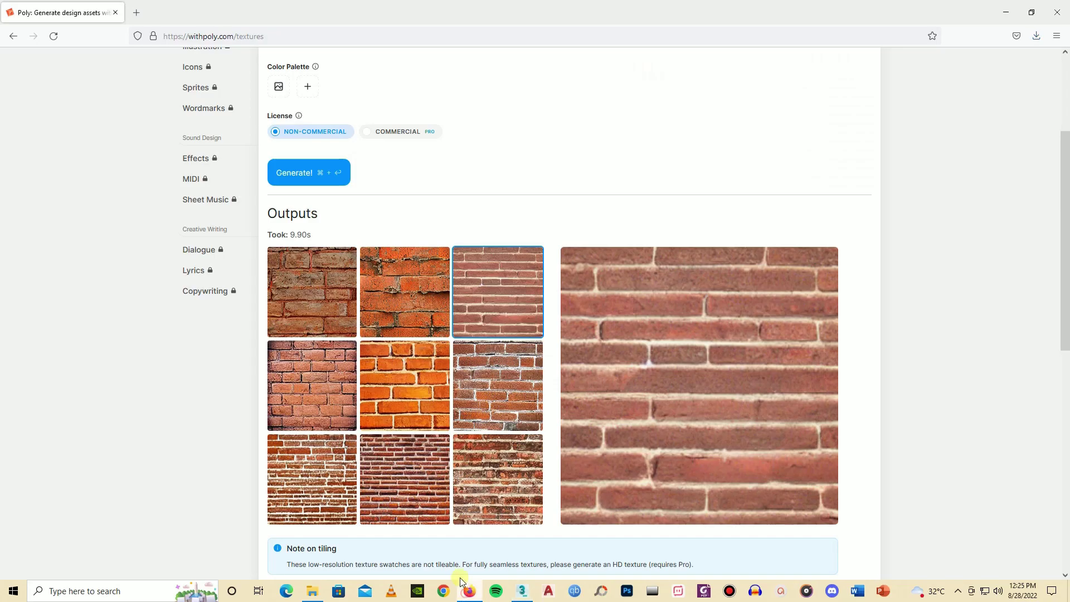
{"action": "scroll", "coordinate": [372, 277], "scroll_direction": "up", "scroll_amount": 3}
{"action": "left_click_drag", "start_coordinate": [338, 189], "coordinate": [223, 184]}
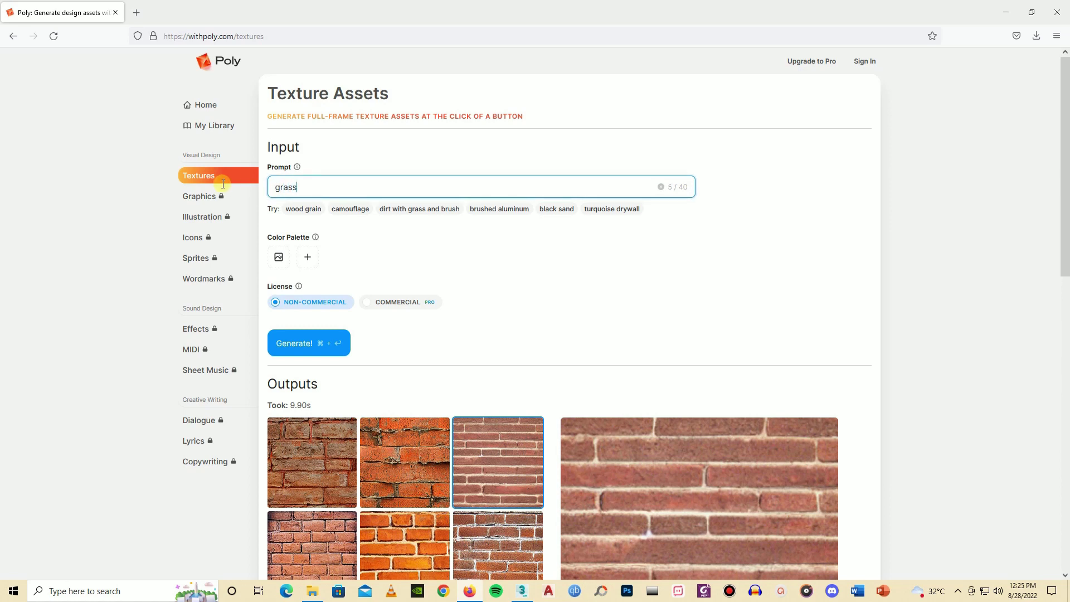
{"action": "key", "text": "Return"}
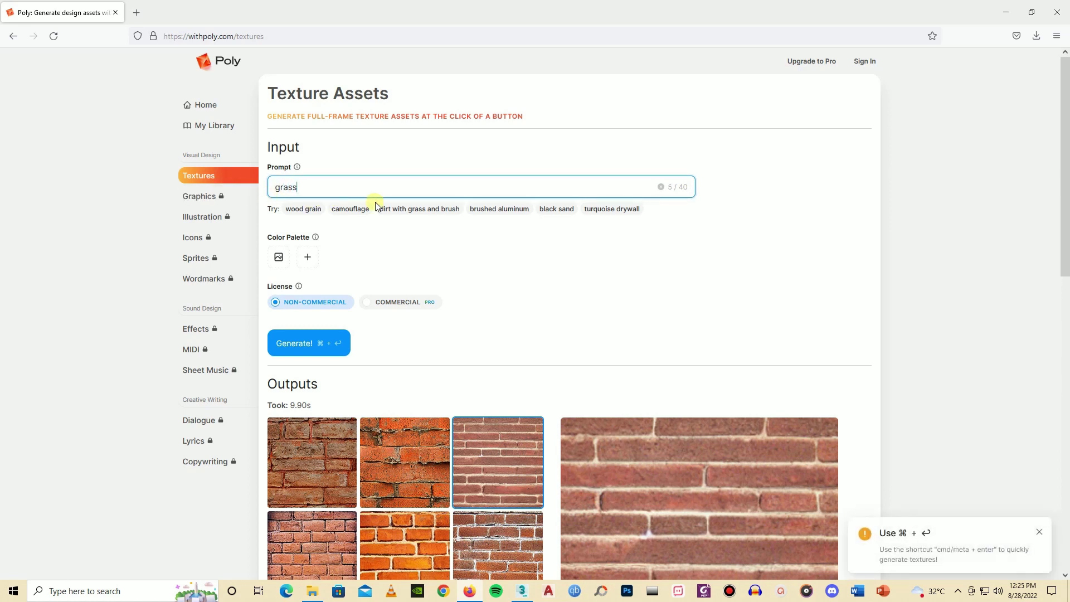
{"action": "left_click", "coordinate": [301, 350]}
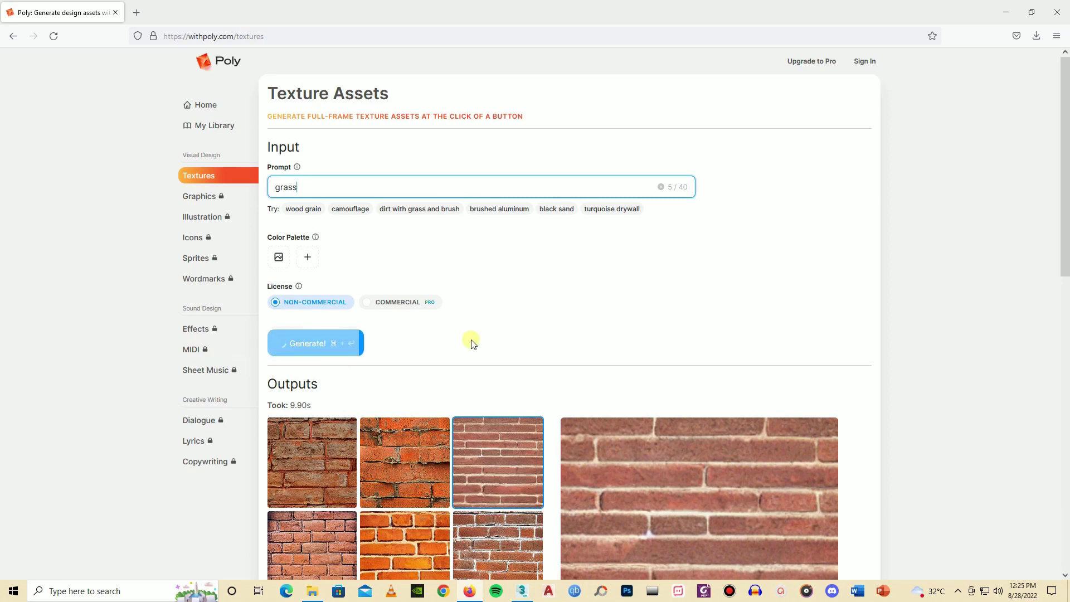
{"action": "scroll", "coordinate": [479, 335], "scroll_direction": "down", "scroll_amount": 3}
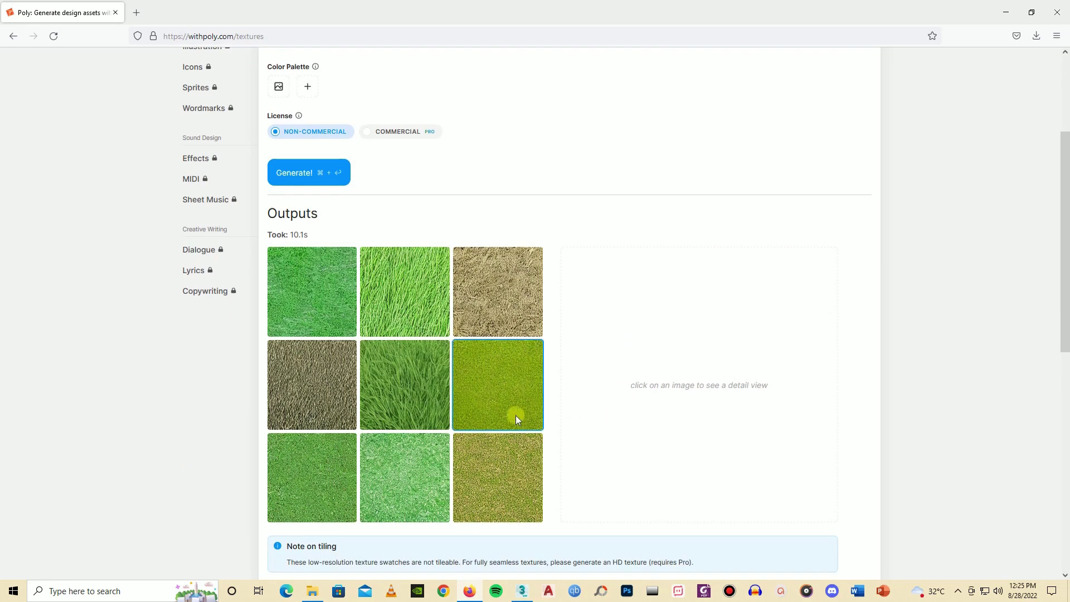
Download the ninth grass texture and show the file in its folder
{"action": "left_click", "coordinate": [483, 487]}
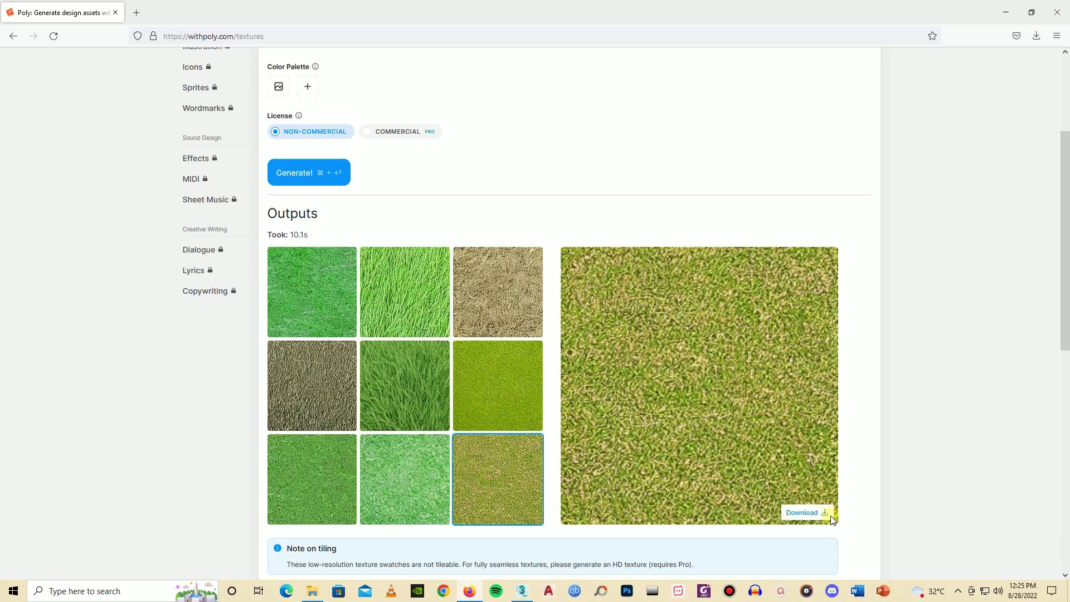
{"action": "left_click", "coordinate": [820, 514]}
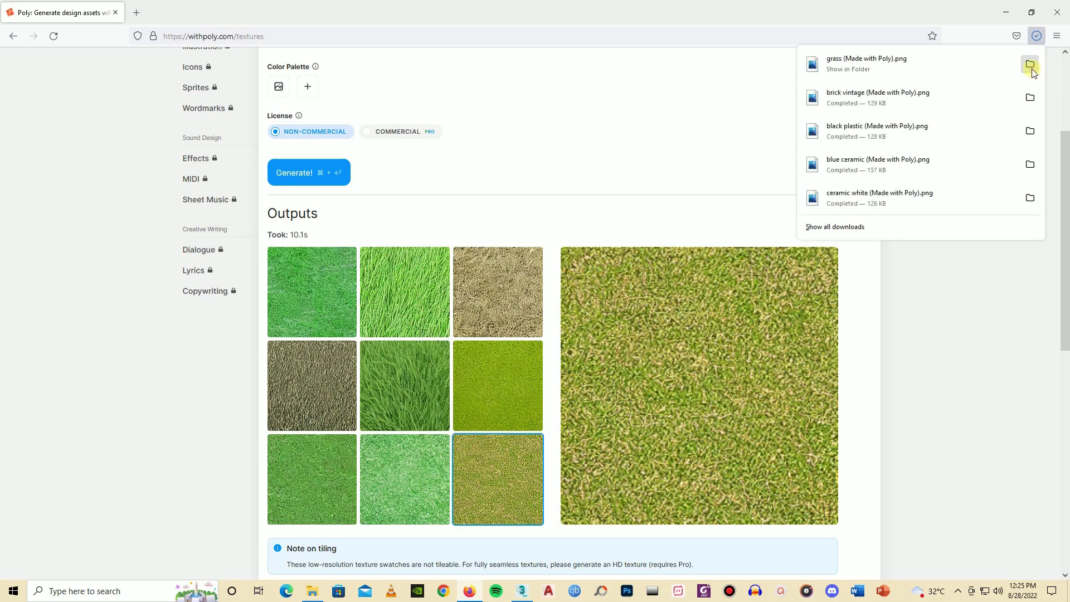
{"action": "left_click", "coordinate": [1031, 68]}
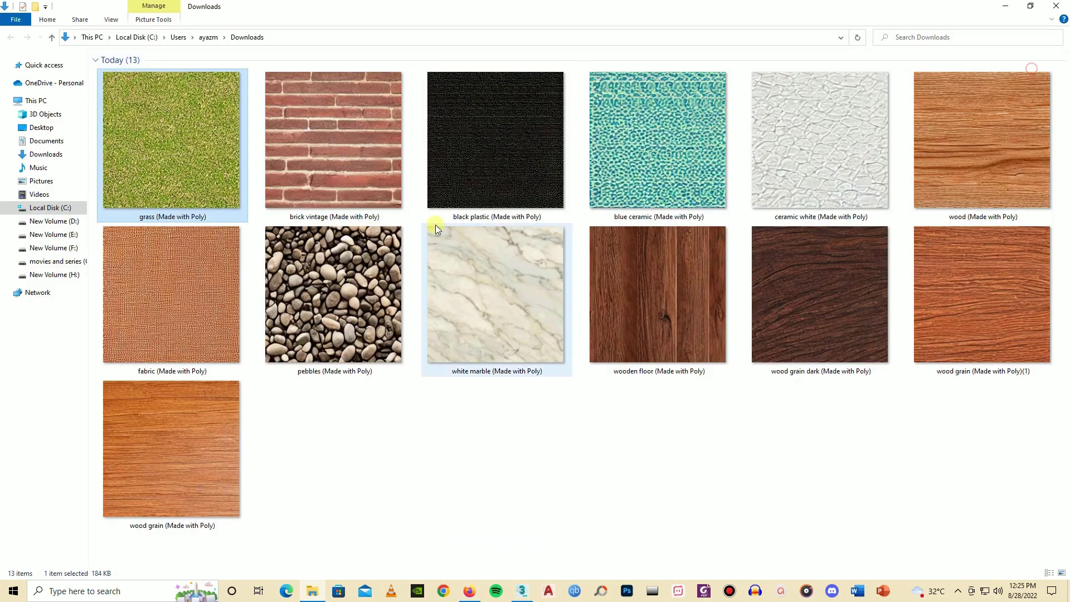
Return to 3ds Max, load the grass image as the new VRayMtl's Diffuse map and assign the material to the soil mound
{"action": "left_click", "coordinate": [531, 596]}
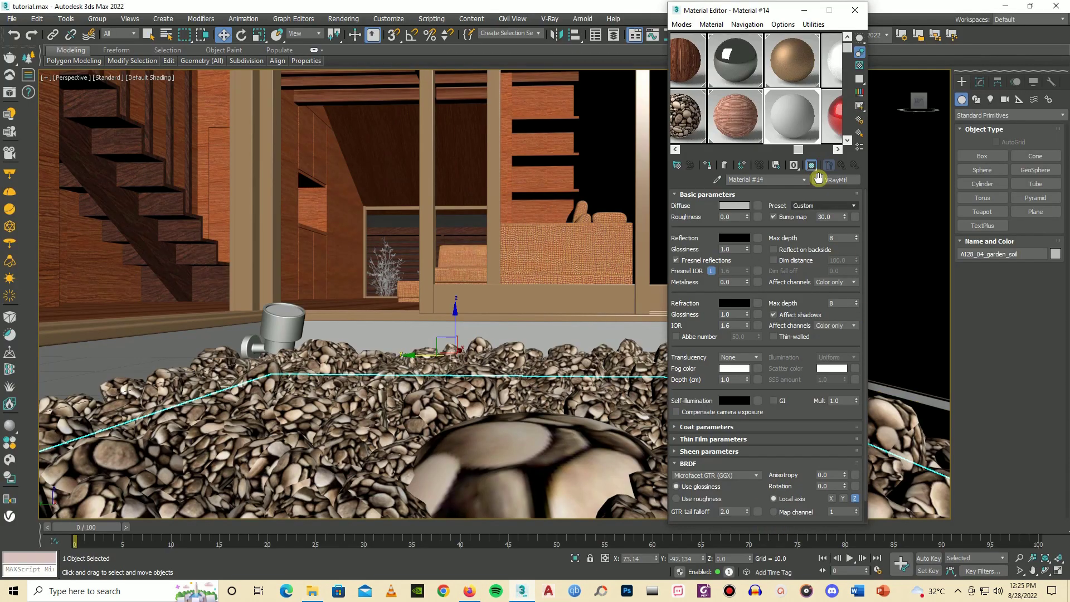
{"action": "left_click_drag", "start_coordinate": [866, 337], "coordinate": [865, 360]}
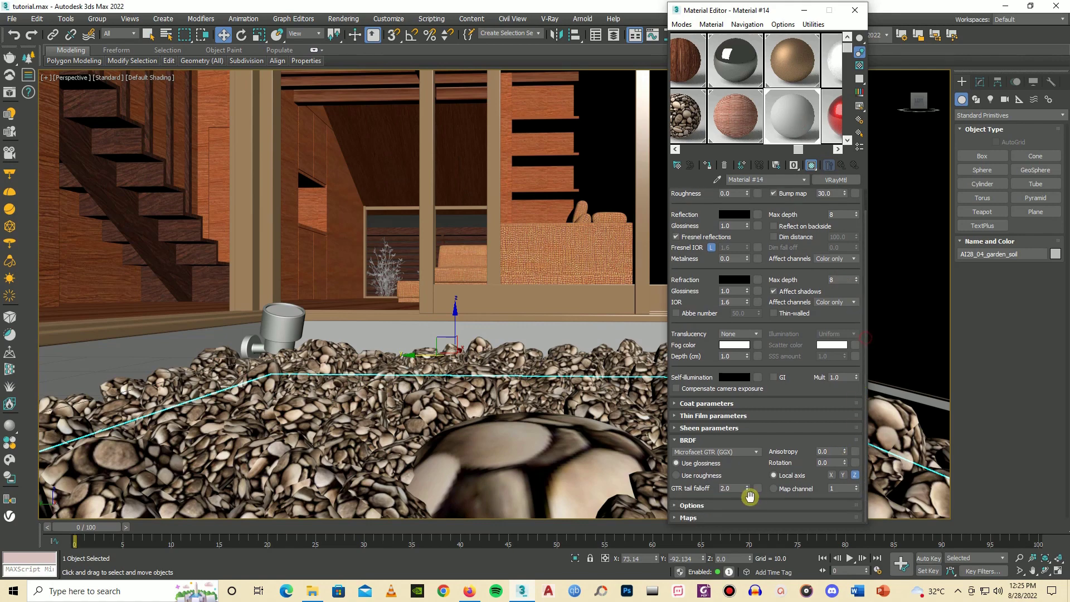
{"action": "left_click", "coordinate": [722, 516]}
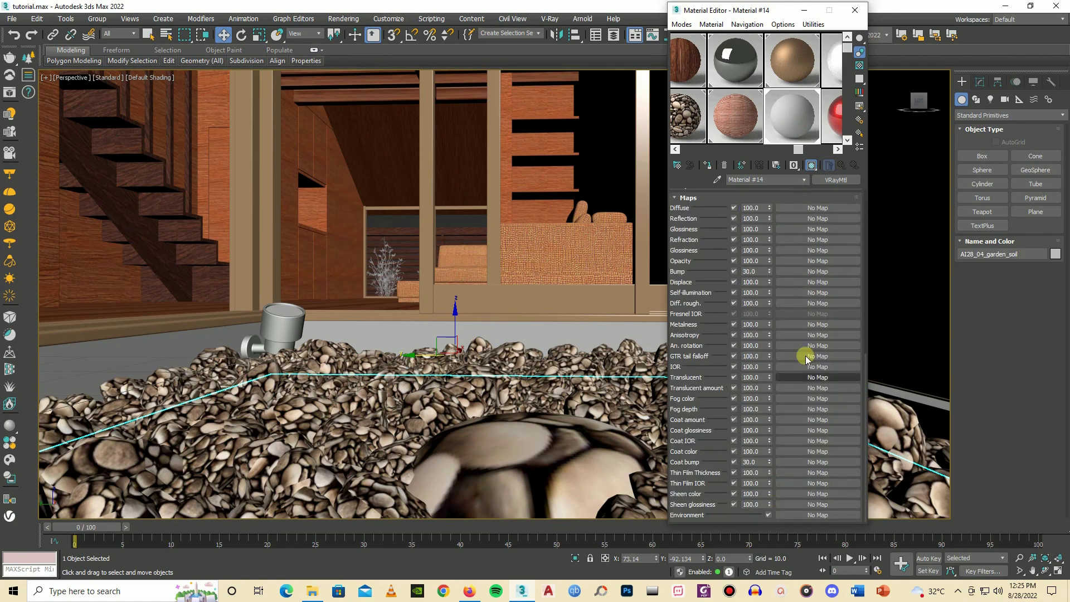
{"action": "left_click", "coordinate": [314, 592]}
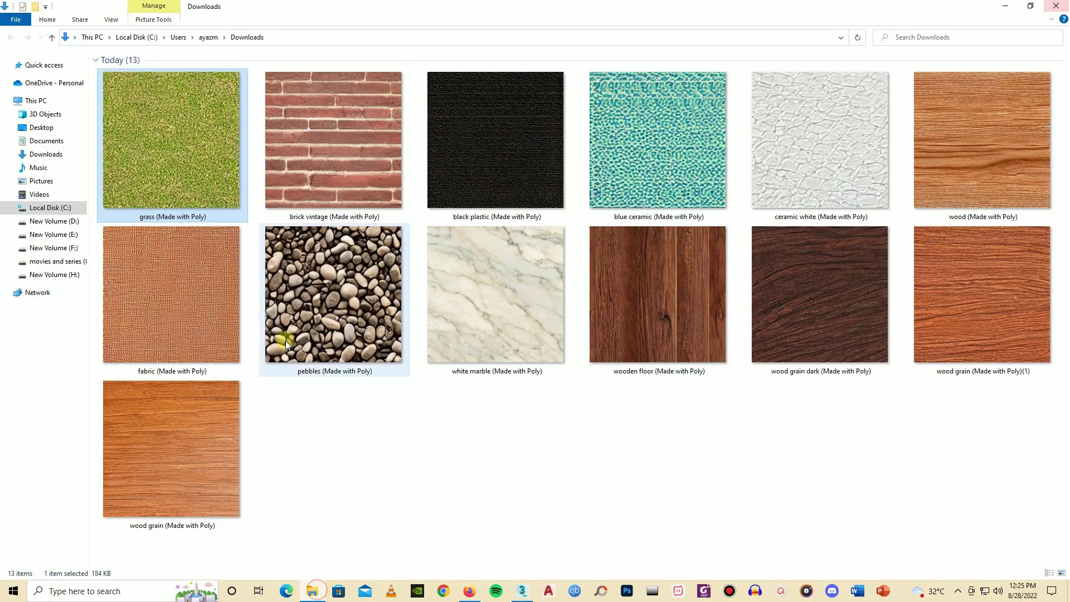
{"action": "left_click_drag", "start_coordinate": [170, 140], "coordinate": [835, 213]}
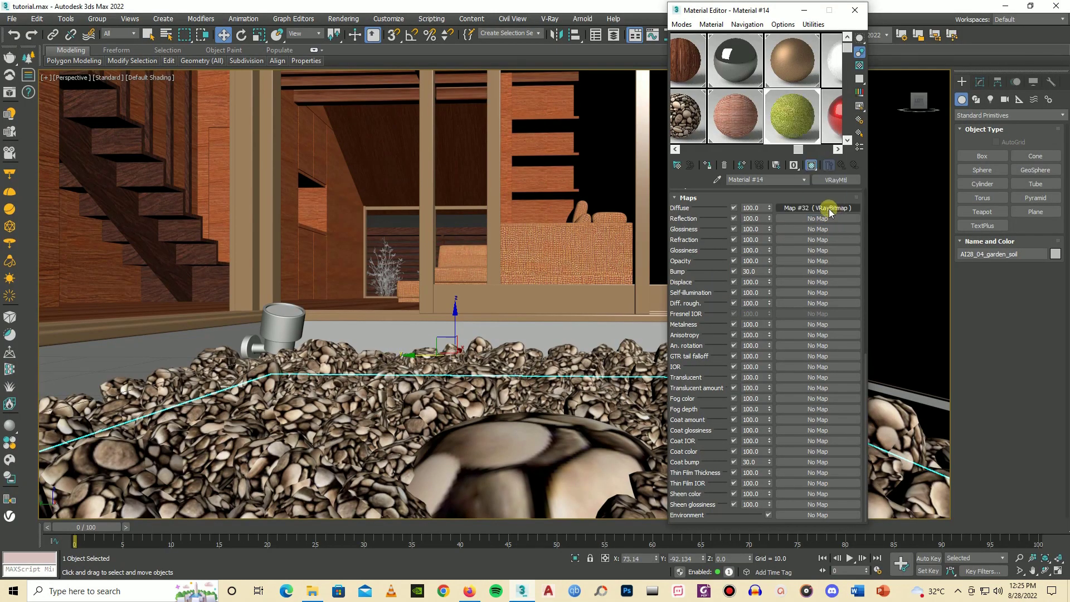
{"action": "left_click_drag", "start_coordinate": [508, 452], "coordinate": [509, 451]}
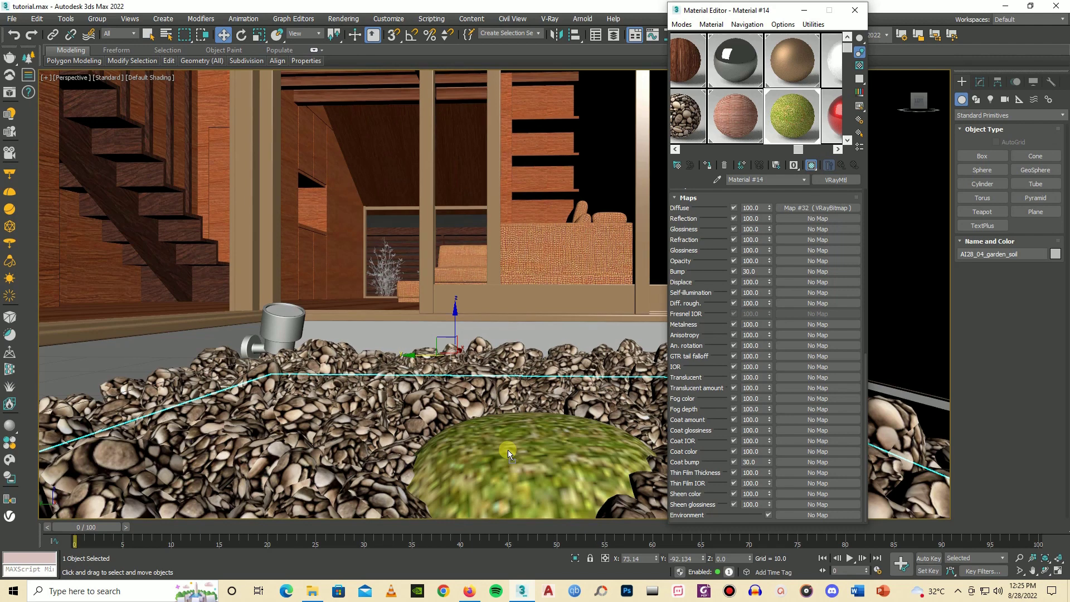
Try a tiling of 4 on the grass Diffuse map and settle on 5 for both U and V
{"action": "left_click", "coordinate": [794, 207]}
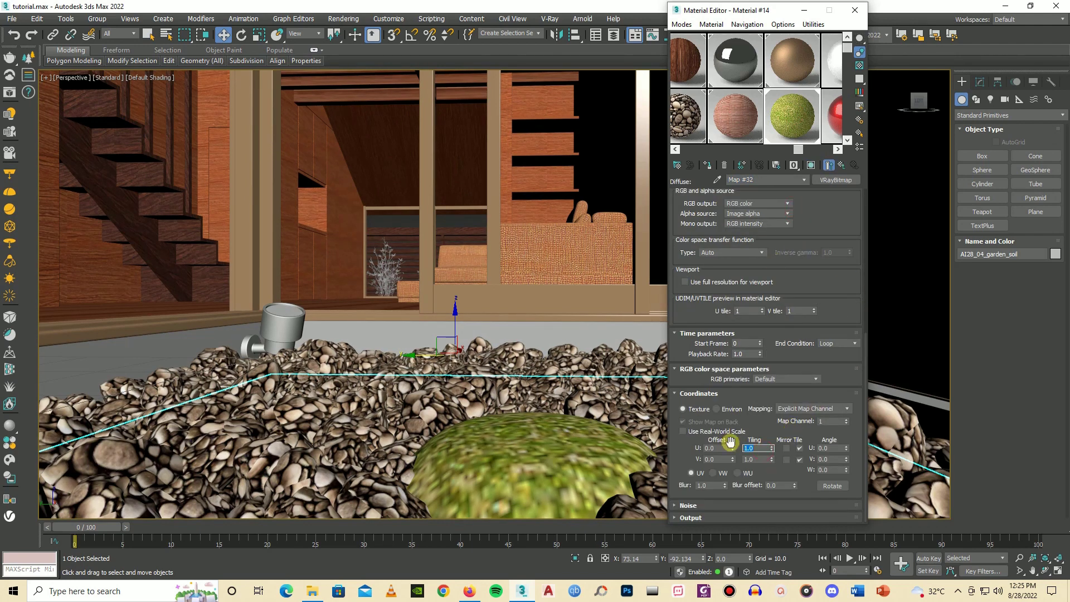
{"action": "double_click", "coordinate": [756, 458]}
{"action": "type", "text": "4"}
{"action": "key", "text": "Return"}
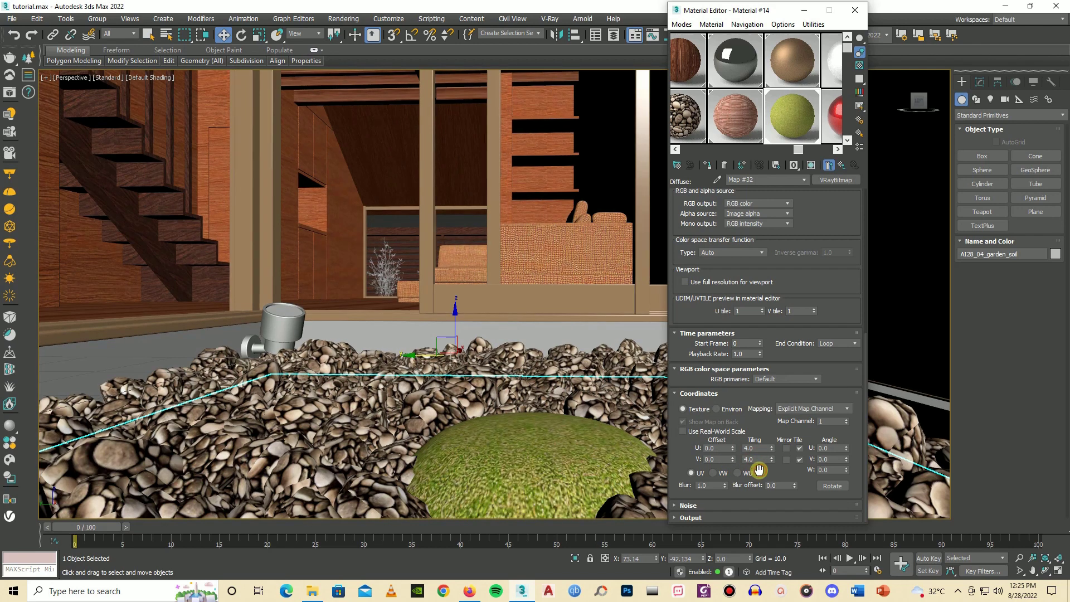
{"action": "type", "text": "5"}
{"action": "double_click", "coordinate": [753, 458]}
{"action": "type", "text": "5"}
{"action": "key", "text": "Return"}
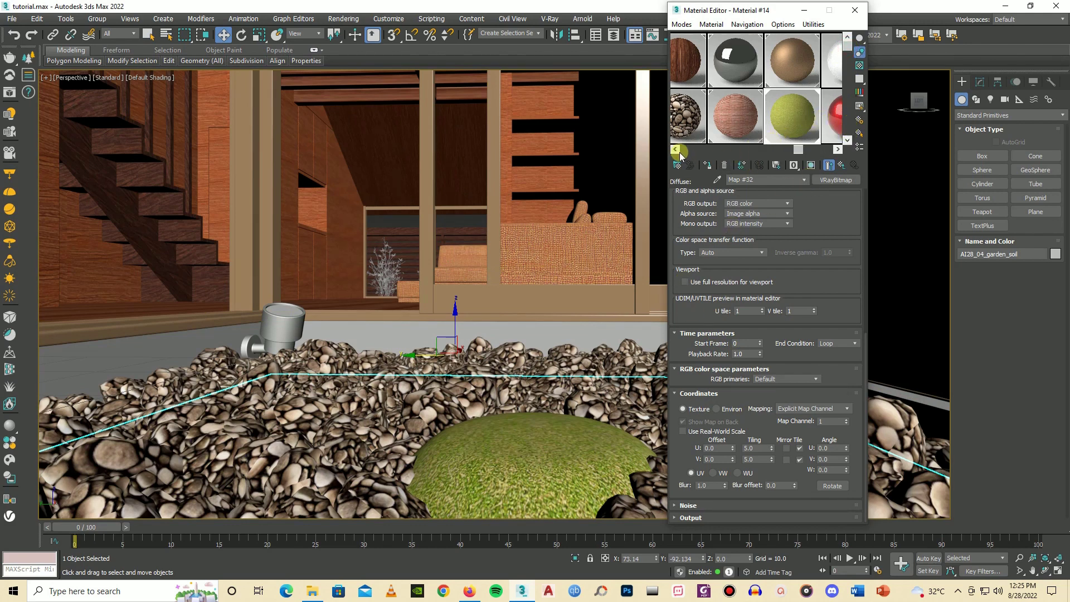
Return the viewport to the AI28_04_VRayPhysicalCamera02 view and move the Material Editor clear of the kitchen shelves
{"action": "scroll", "coordinate": [617, 333], "scroll_direction": "down", "scroll_amount": 5}
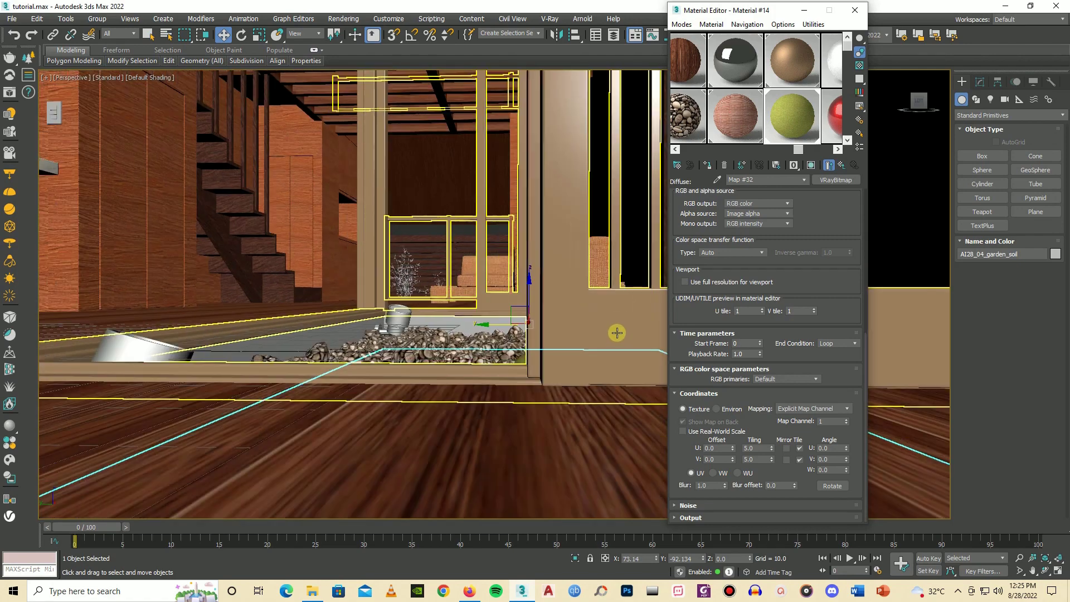
{"action": "left_click", "coordinate": [61, 75]}
{"action": "left_click", "coordinate": [281, 83]}
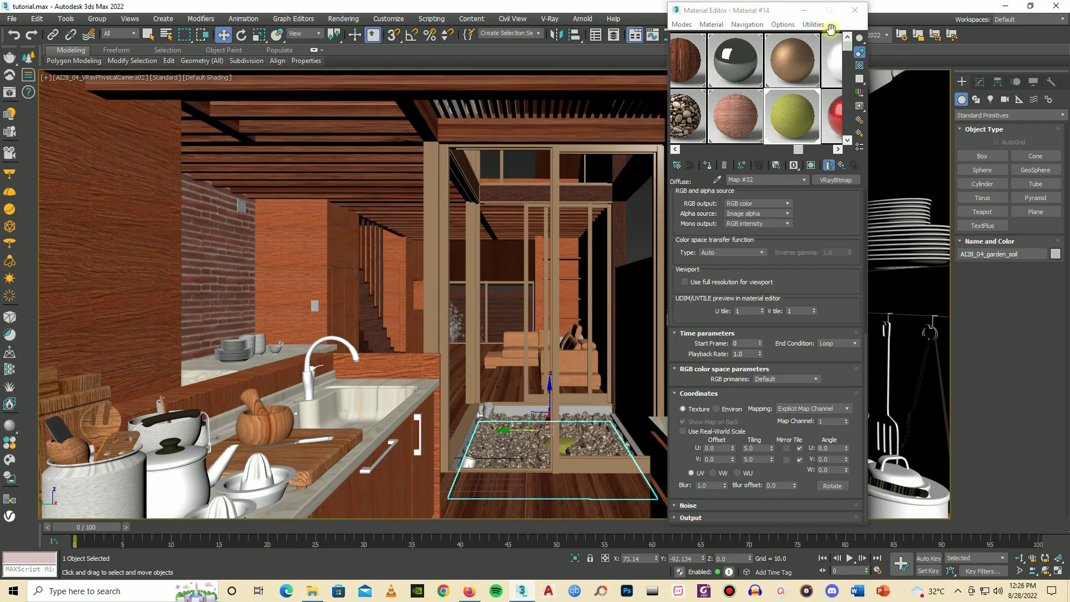
{"action": "left_click_drag", "start_coordinate": [767, 18], "coordinate": [359, 122]}
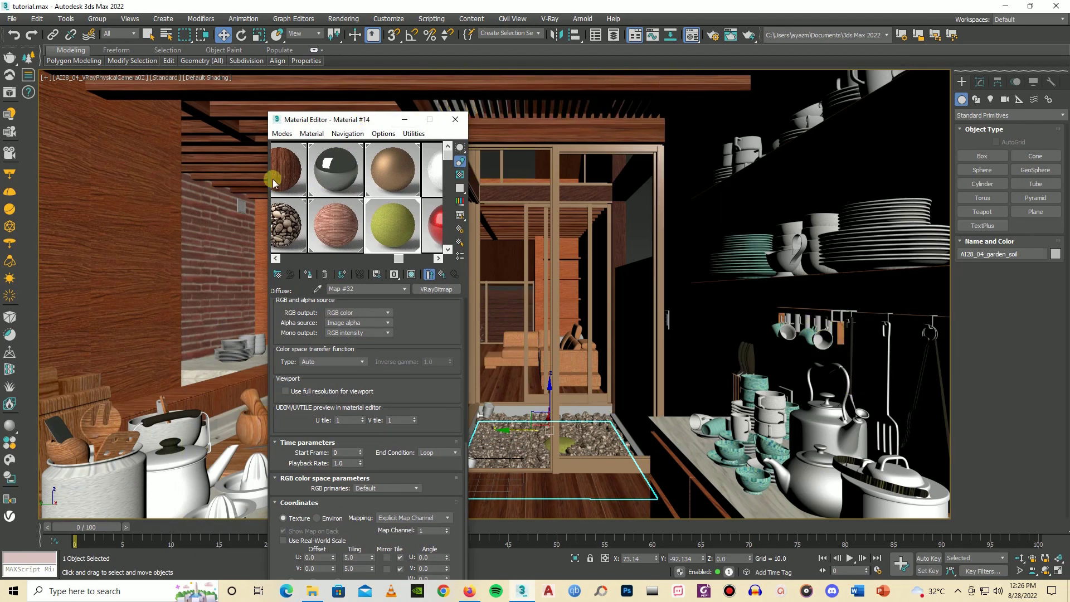
In the Perspective view, select the cylindrical holders and hooks on the shelf rail and assign the dark reflective chrome material to the whole selection
{"action": "left_click", "coordinate": [62, 78]}
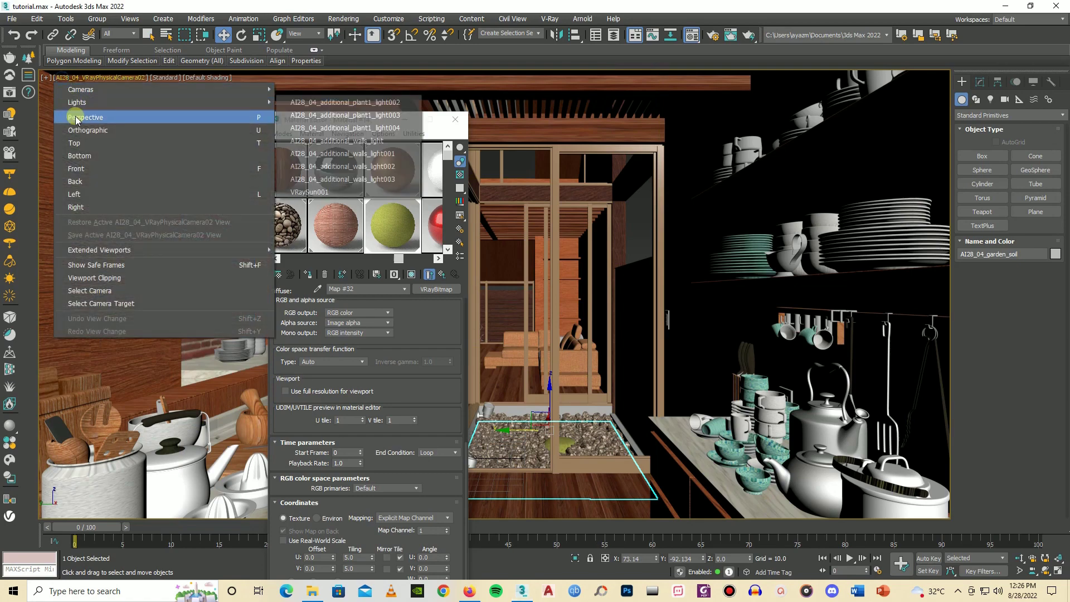
{"action": "left_click", "coordinate": [78, 106]}
{"action": "scroll", "coordinate": [714, 340], "scroll_direction": "up", "scroll_amount": 6}
{"action": "left_click", "coordinate": [808, 316]}
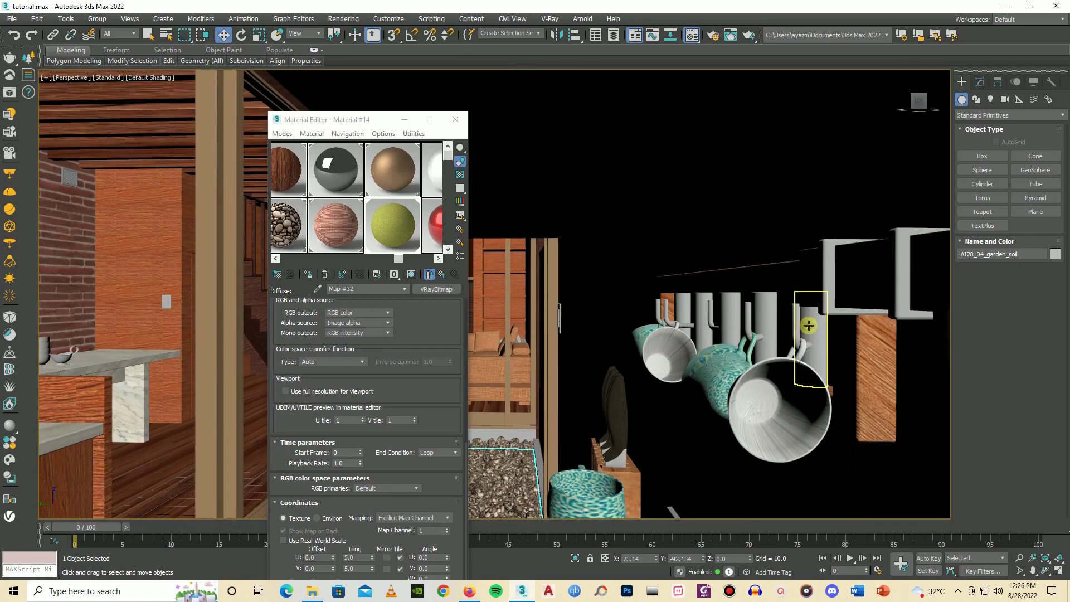
{"action": "left_click", "coordinate": [758, 350], "text": "ctrl"}
{"action": "left_click", "coordinate": [746, 315], "text": "ctrl"}
{"action": "left_click", "coordinate": [801, 323], "text": "ctrl"}
{"action": "left_click", "coordinate": [834, 282], "text": "ctrl"}
{"action": "scroll", "coordinate": [749, 328], "scroll_direction": "up", "scroll_amount": 4}
{"action": "left_click", "coordinate": [750, 328], "text": "ctrl"}
{"action": "left_click", "coordinate": [683, 367], "text": "ctrl"}
{"action": "left_click", "coordinate": [650, 343], "text": "ctrl"}
{"action": "left_click", "coordinate": [530, 381], "text": "ctrl"}
{"action": "scroll", "coordinate": [531, 381], "scroll_direction": "down", "scroll_amount": 3}
{"action": "left_click_drag", "start_coordinate": [357, 173], "coordinate": [748, 375]}
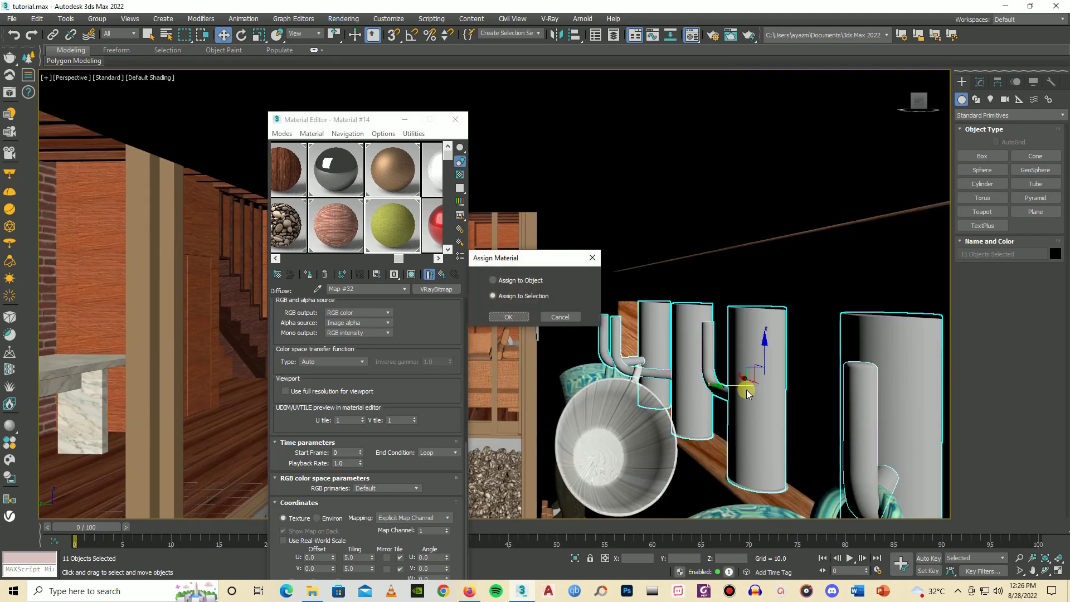
{"action": "left_click", "coordinate": [512, 316]}
{"action": "scroll", "coordinate": [758, 314], "scroll_direction": "down", "scroll_amount": 4}
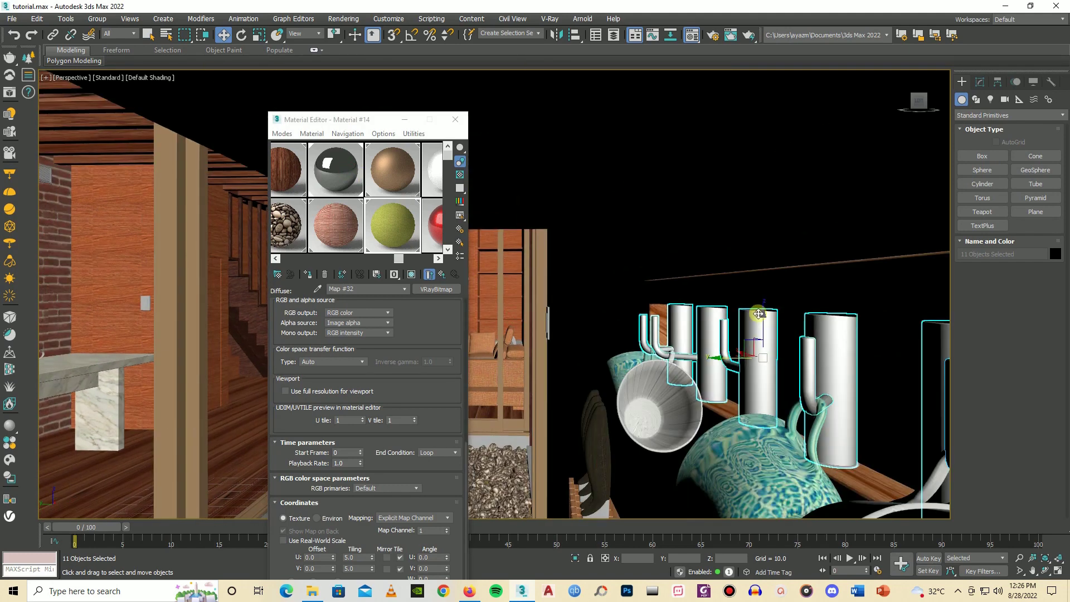
Assign the same dark reflective chrome material to the hanging utensil behind the kettle
{"action": "scroll", "coordinate": [758, 314], "scroll_direction": "down", "scroll_amount": 3}
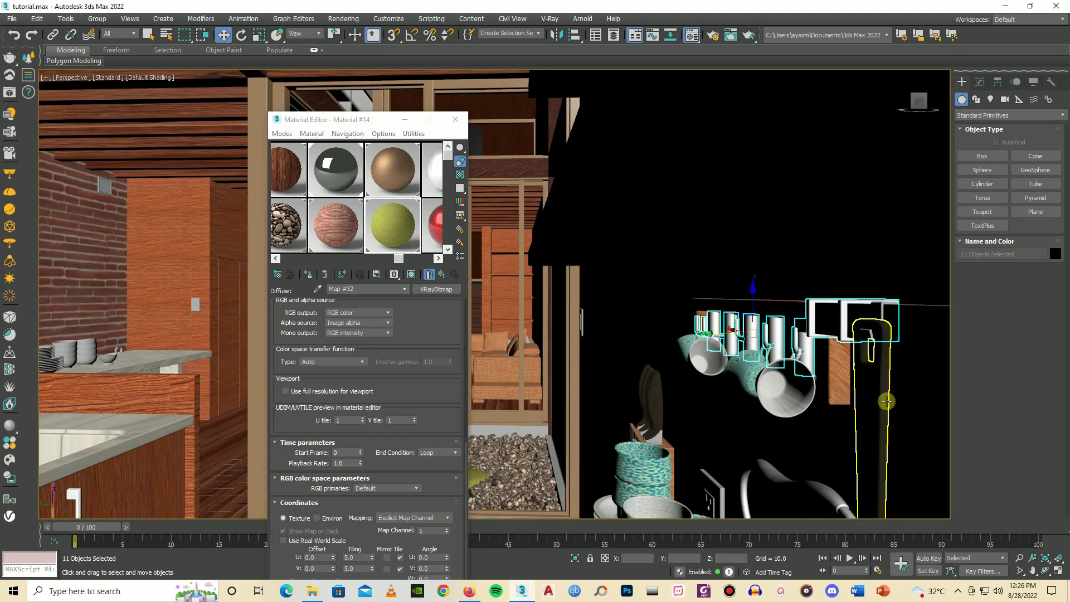
{"action": "scroll", "coordinate": [887, 402], "scroll_direction": "down", "scroll_amount": 3}
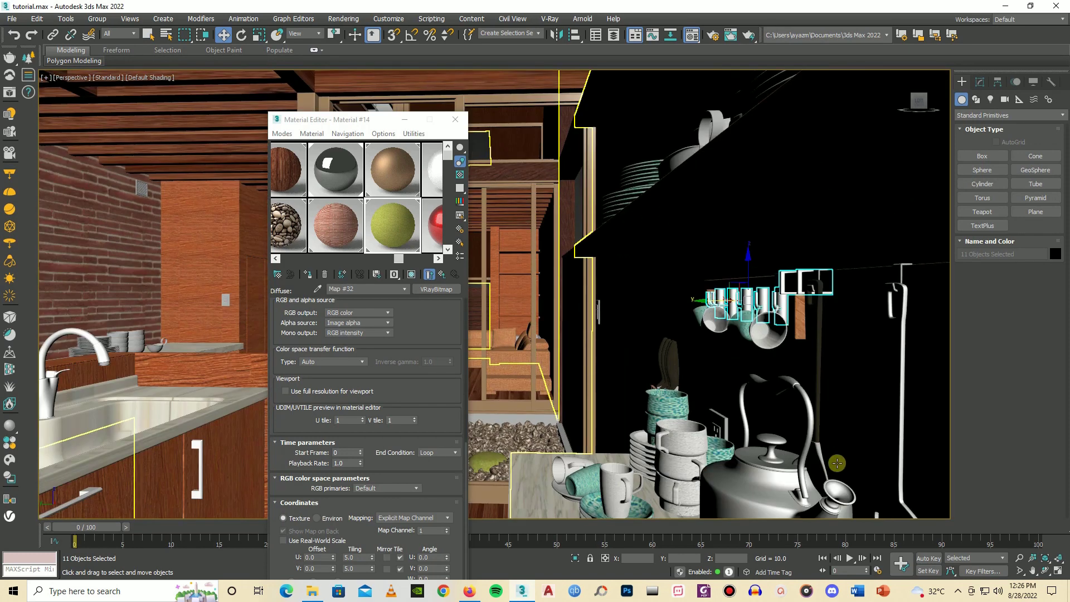
{"action": "left_click", "coordinate": [836, 463]}
{"action": "left_click_drag", "start_coordinate": [348, 195], "coordinate": [817, 461]}
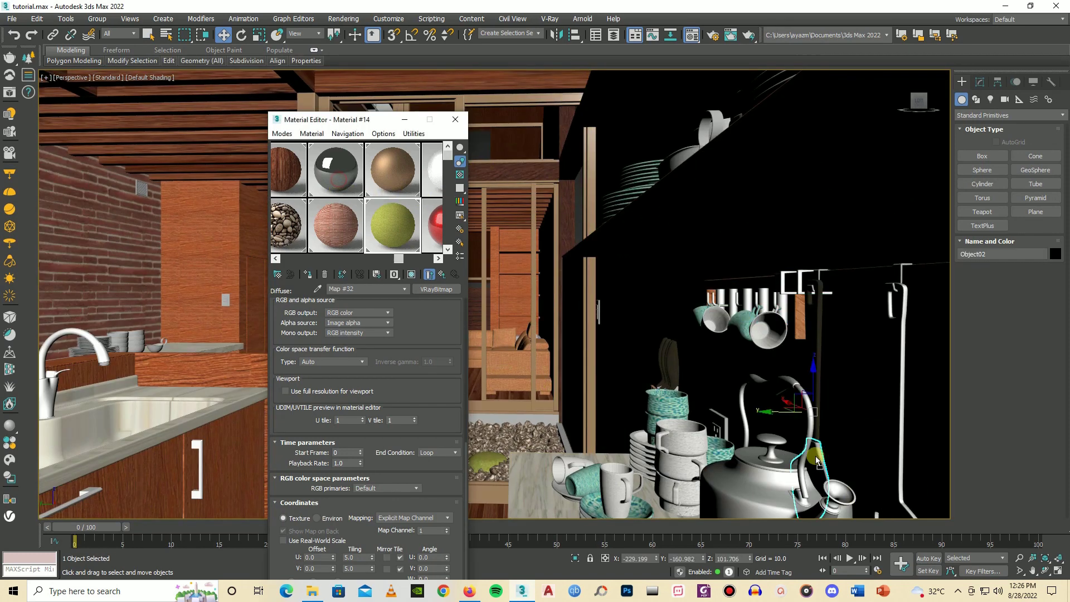
Select the metal collars of the four knives in the wooden block and assign a reflective metallic material to the selection
{"action": "scroll", "coordinate": [727, 406], "scroll_direction": "up", "scroll_amount": 2}
{"action": "scroll", "coordinate": [727, 406], "scroll_direction": "up", "scroll_amount": 3}
{"action": "left_click", "coordinate": [691, 440]}
{"action": "left_click_drag", "start_coordinate": [926, 107], "coordinate": [938, 112]}
{"action": "left_click", "coordinate": [621, 433], "text": "ctrl"}
{"action": "left_click", "coordinate": [603, 388], "text": "ctrl"}
{"action": "left_click", "coordinate": [575, 365], "text": "ctrl"}
{"action": "left_click_drag", "start_coordinate": [448, 157], "coordinate": [453, 238]}
{"action": "left_click_drag", "start_coordinate": [613, 398], "coordinate": [612, 397]}
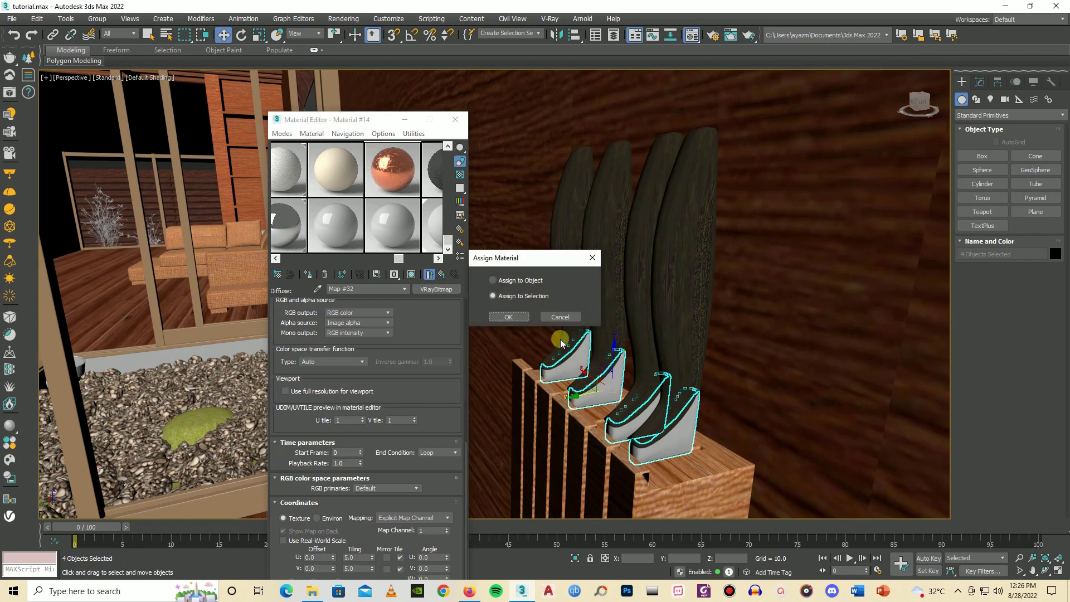
{"action": "left_click", "coordinate": [518, 318]}
Close the Material Editor and return the viewport to the AI28_04_VRayPhysicalCamera02 view
{"action": "key", "text": "m"}
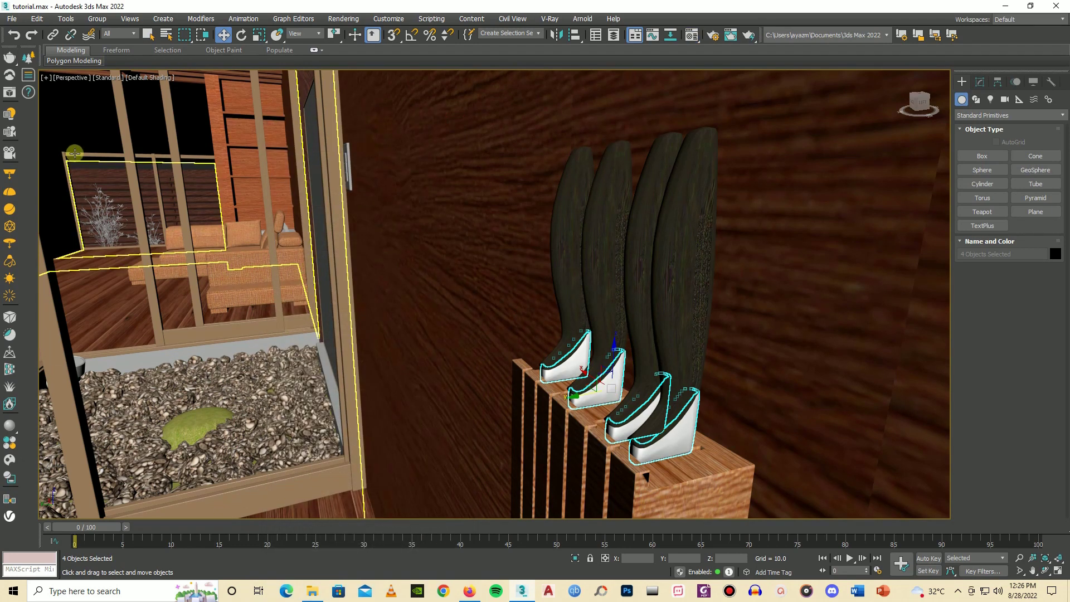
{"action": "left_click", "coordinate": [71, 77]}
{"action": "left_click", "coordinate": [168, 88]}
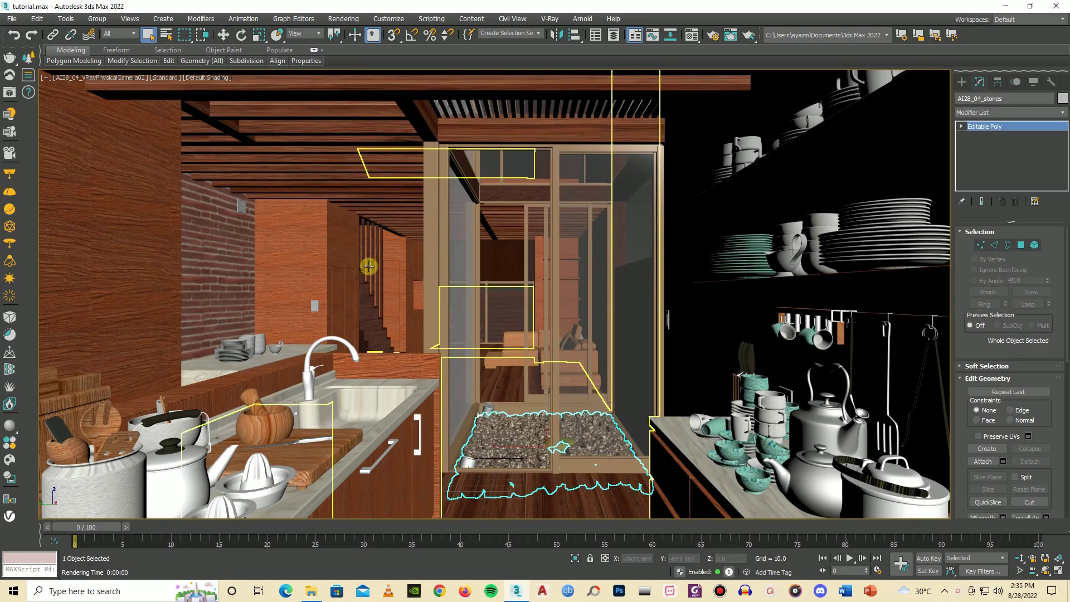
Switch to File Explorer and open the AM_154_009_Bucida_Buceras folder under Archmodels v154 - Plants and Trees, vray on New Volume (H:)
{"action": "left_click", "coordinate": [315, 591]}
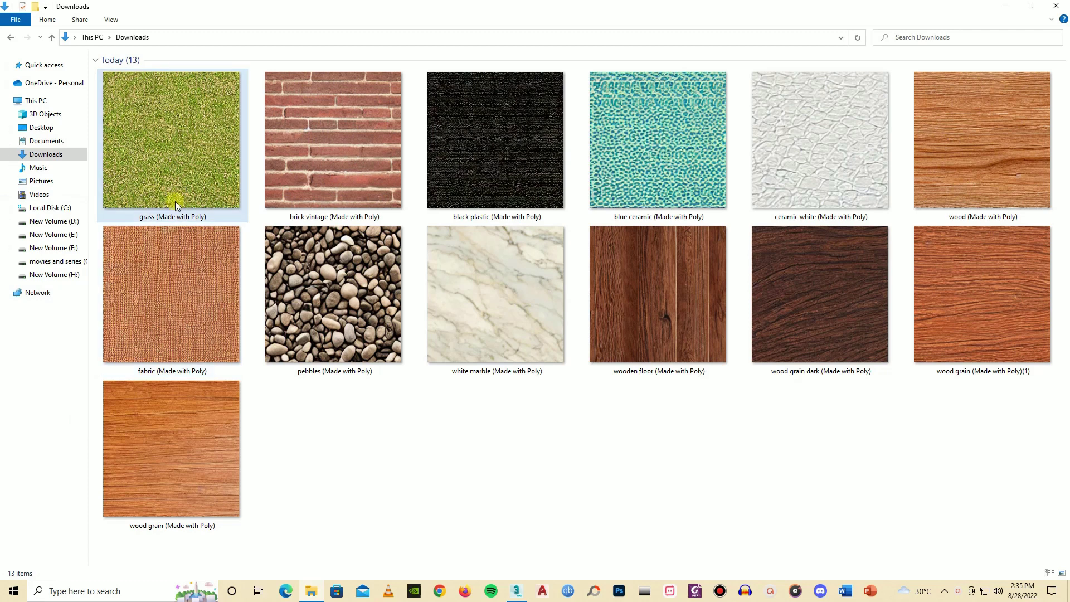
{"action": "left_click", "coordinate": [51, 275]}
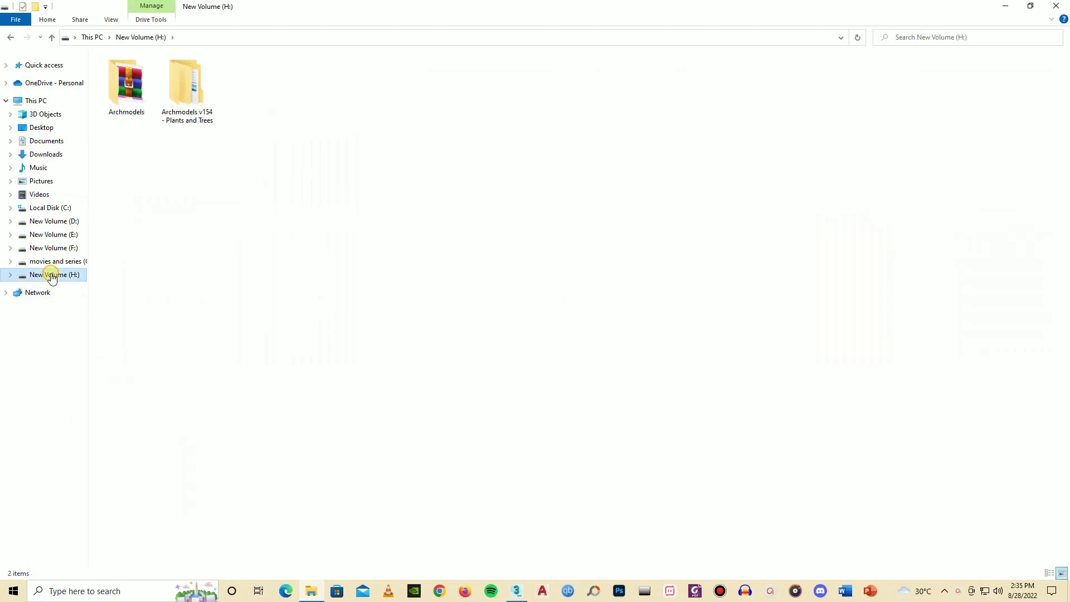
{"action": "double_click", "coordinate": [190, 100]}
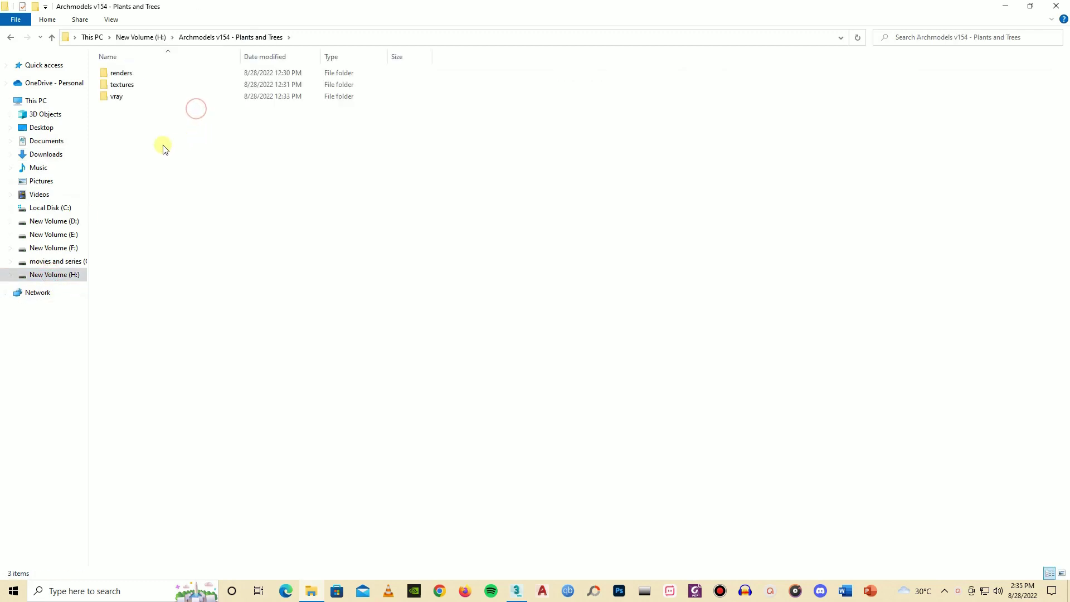
{"action": "left_click", "coordinate": [127, 96]}
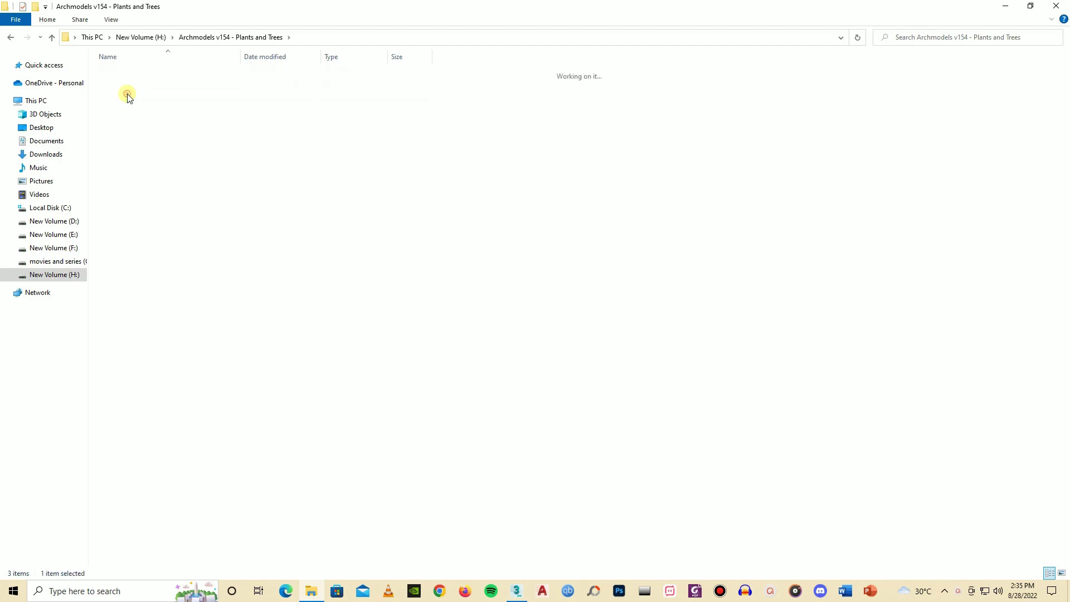
{"action": "double_click", "coordinate": [127, 97]}
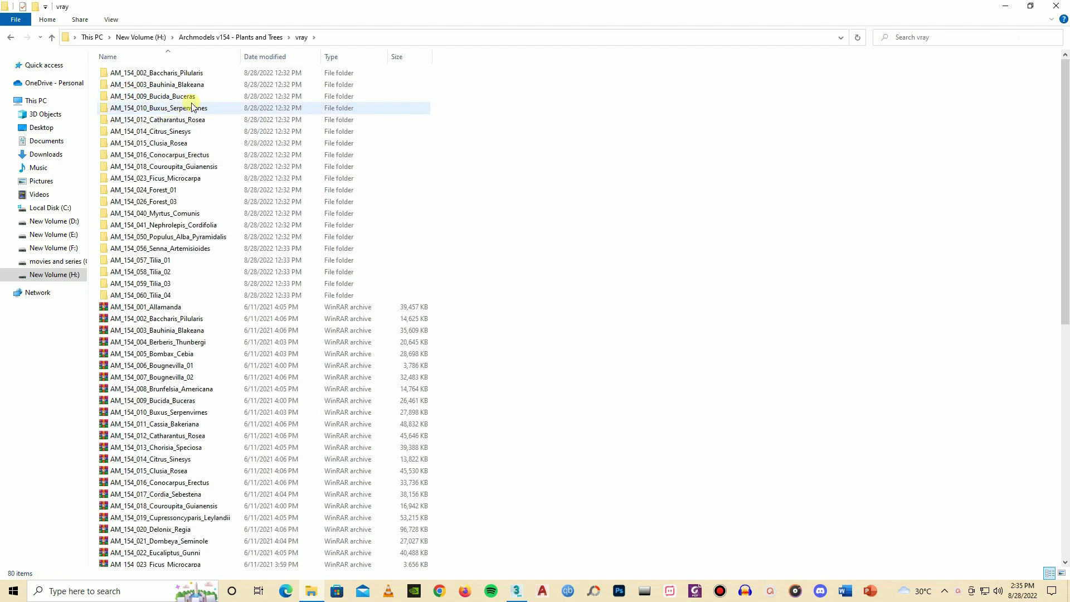
{"action": "double_click", "coordinate": [174, 98]}
Merge the AM_154_009_Bucida_Buceras tree file into the 3ds Max scene and place the tree on the courtyard pebble bed
{"action": "left_click_drag", "start_coordinate": [136, 73], "coordinate": [513, 443]}
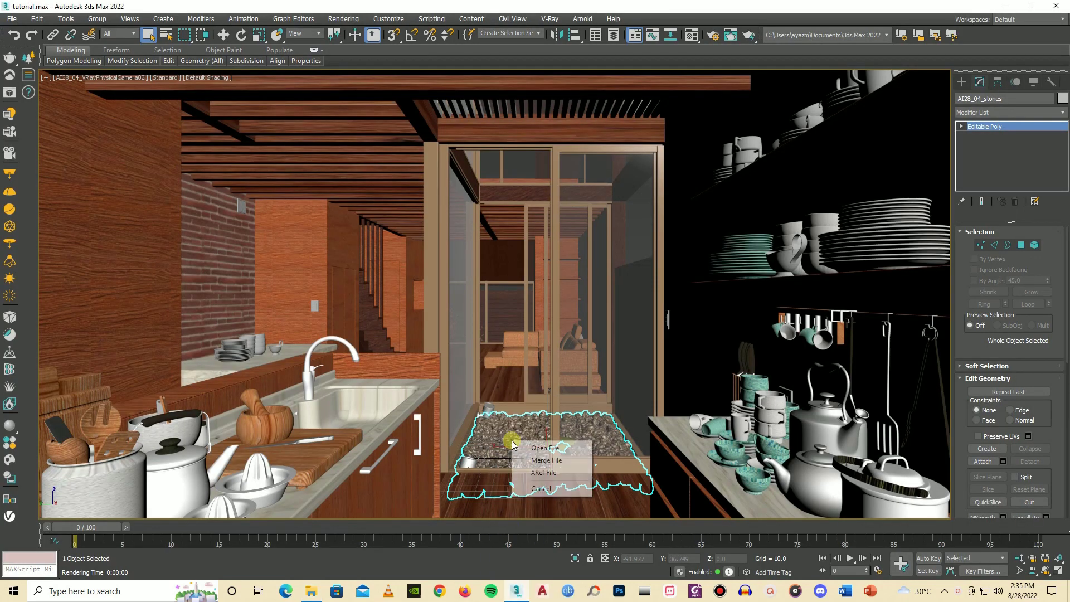
{"action": "left_click", "coordinate": [544, 460]}
{"action": "left_click", "coordinate": [593, 380]}
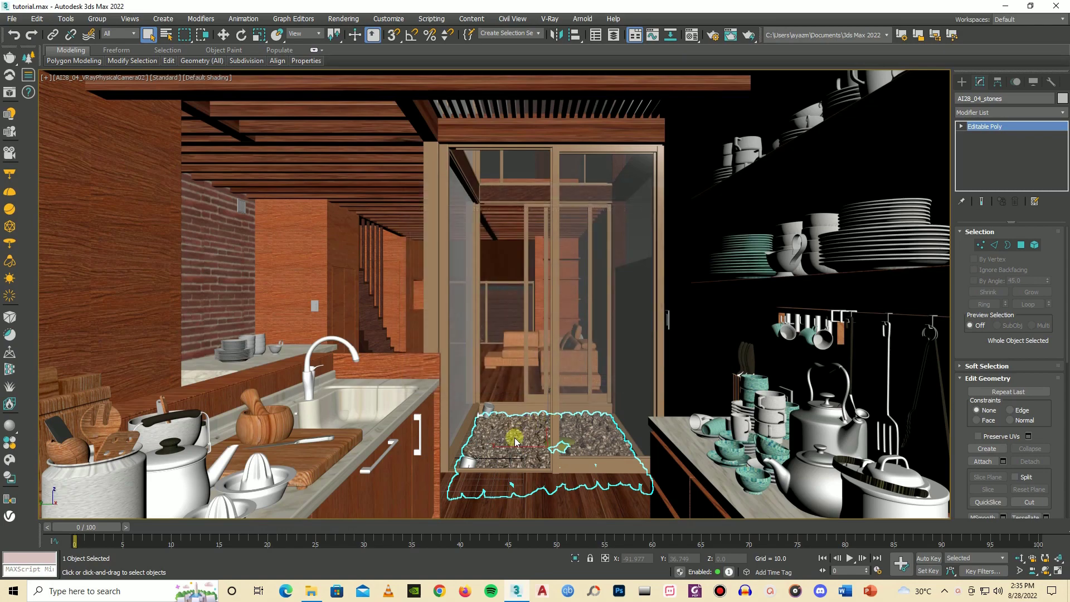
{"action": "key", "text": "ctrl+s"}
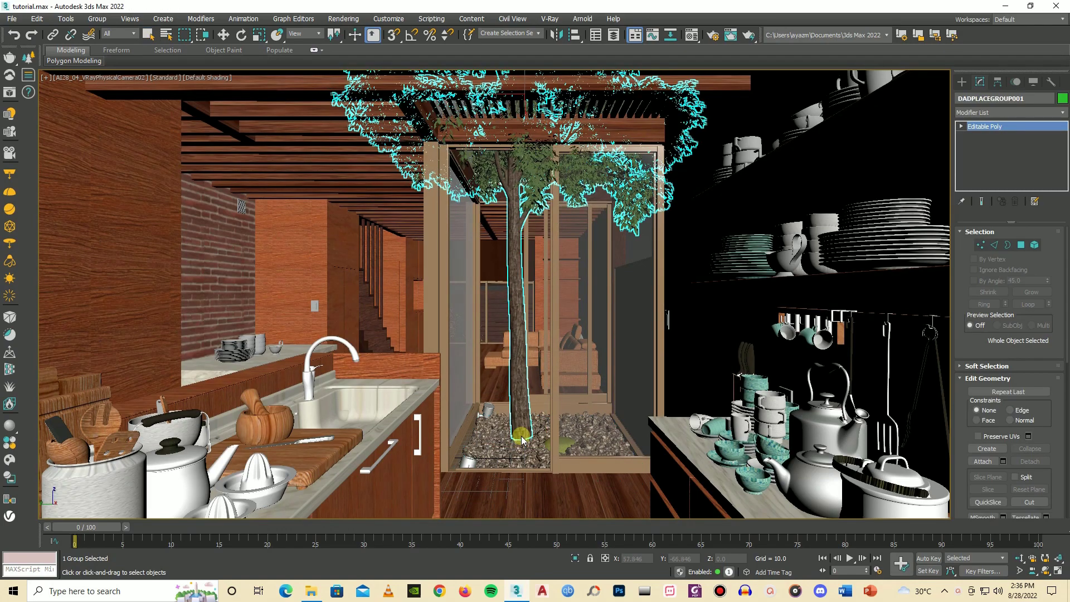
Shift the tree toward the front of the pebble bed and scale it uniformly down to about 32%
{"action": "key", "text": "w"}
{"action": "left_click_drag", "start_coordinate": [538, 429], "coordinate": [511, 450]}
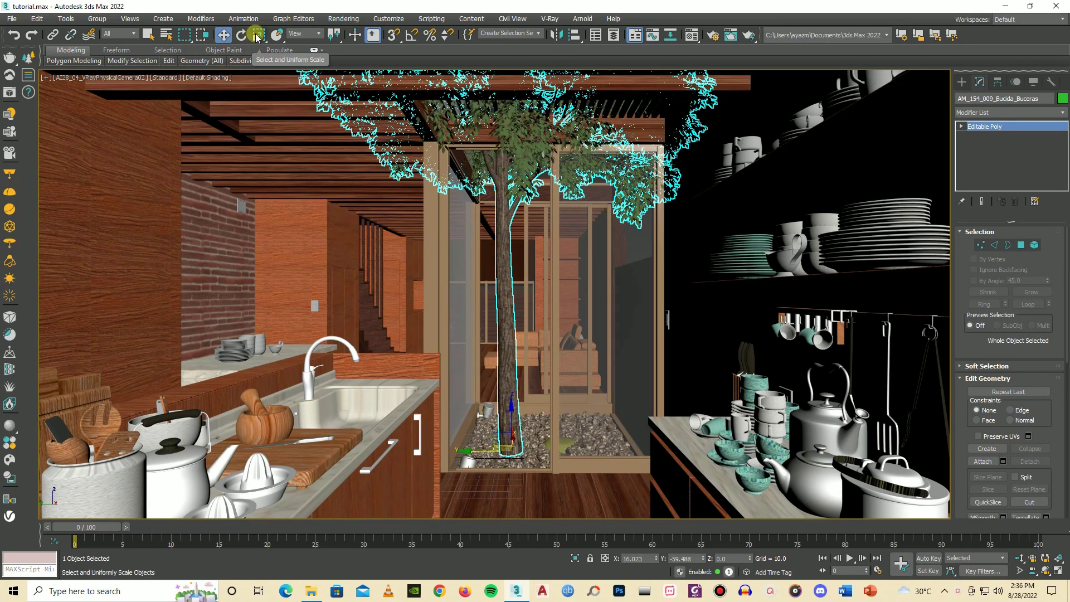
{"action": "left_click", "coordinate": [257, 36]}
{"action": "left_click_drag", "start_coordinate": [521, 443], "coordinate": [500, 591]}
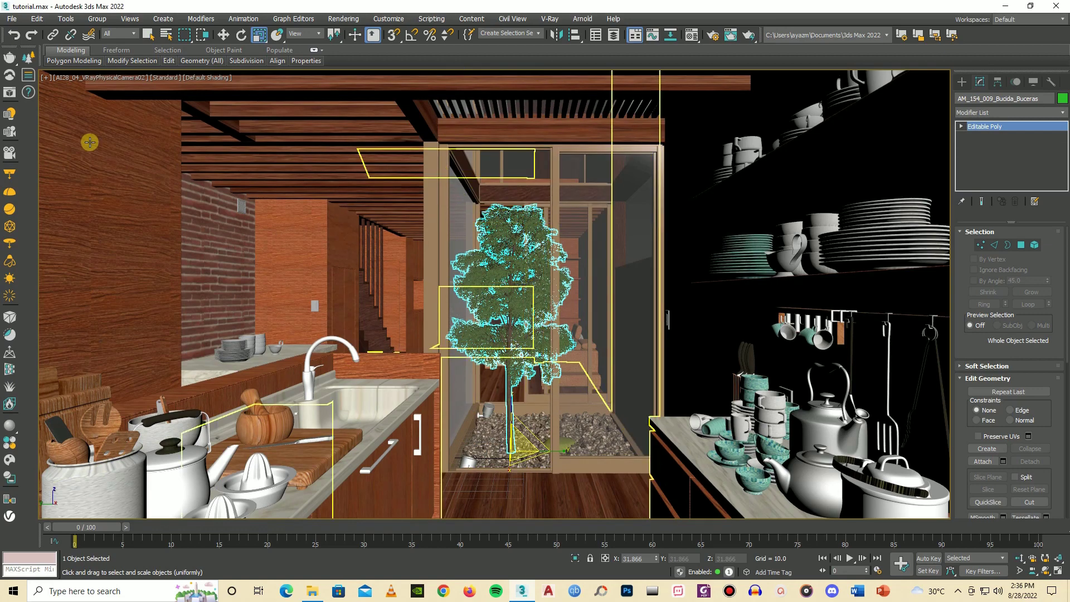
Move the scaled tree farther back and toward the middle of the pebble bed, behind the glass doors
{"action": "left_click", "coordinate": [225, 35]}
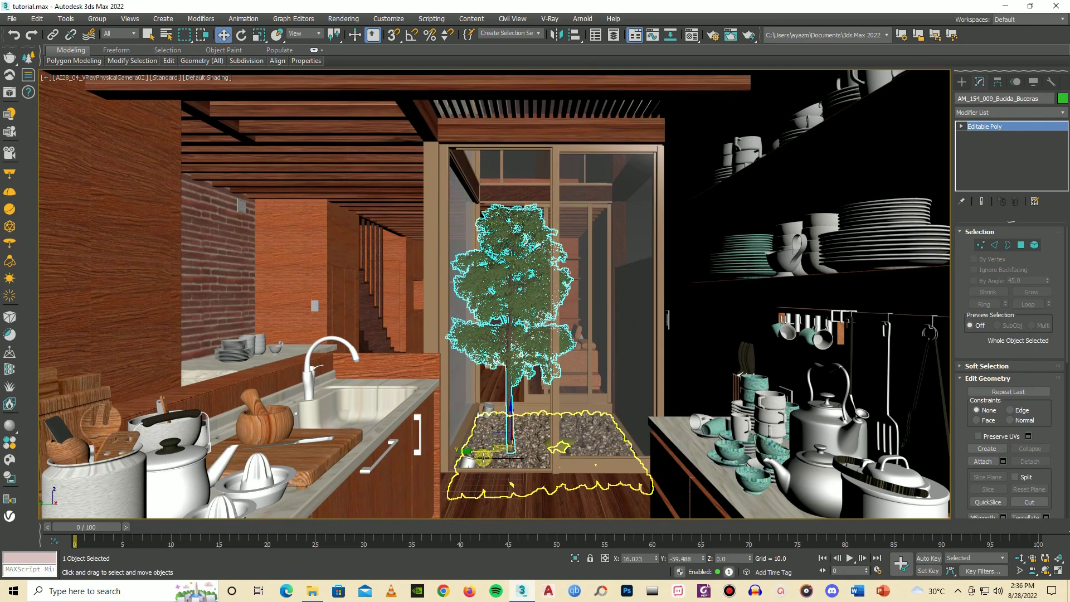
{"action": "left_click_drag", "start_coordinate": [479, 451], "coordinate": [564, 415]}
{"action": "left_click", "coordinate": [504, 425]}
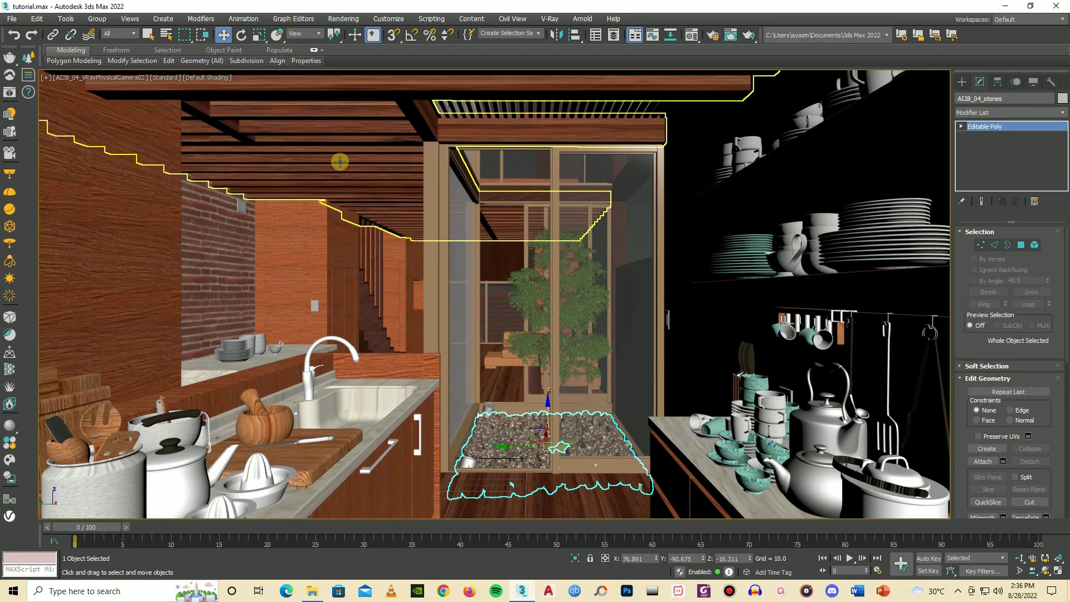
Save the scene and render the kitchen camera view in the V-Ray Frame Buffer
{"action": "left_click", "coordinate": [12, 20]}
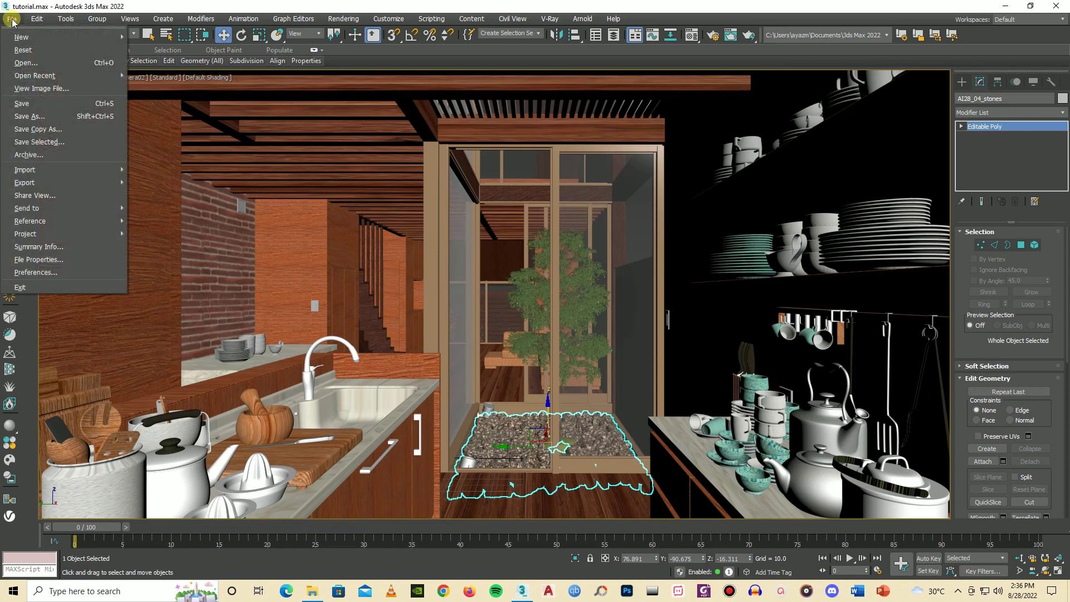
{"action": "left_click", "coordinate": [23, 103]}
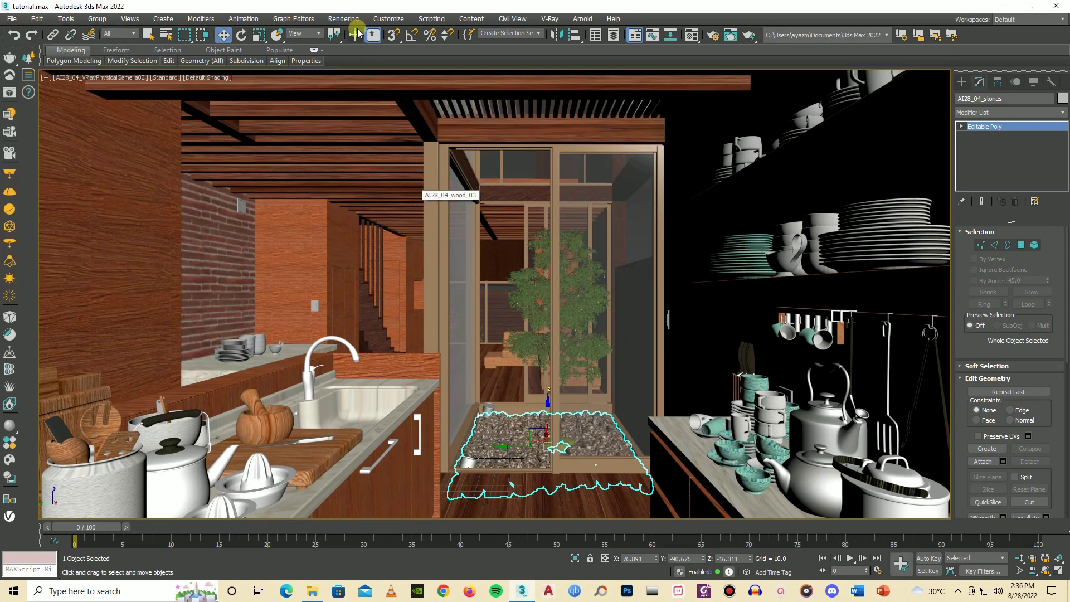
{"action": "left_click", "coordinate": [344, 19]}
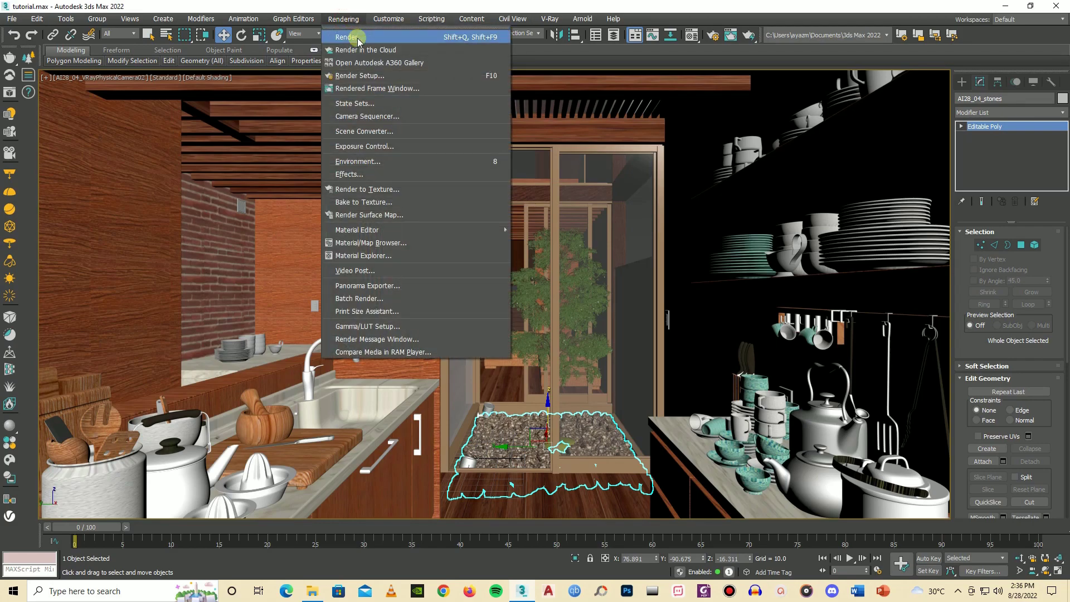
{"action": "left_click", "coordinate": [347, 37]}
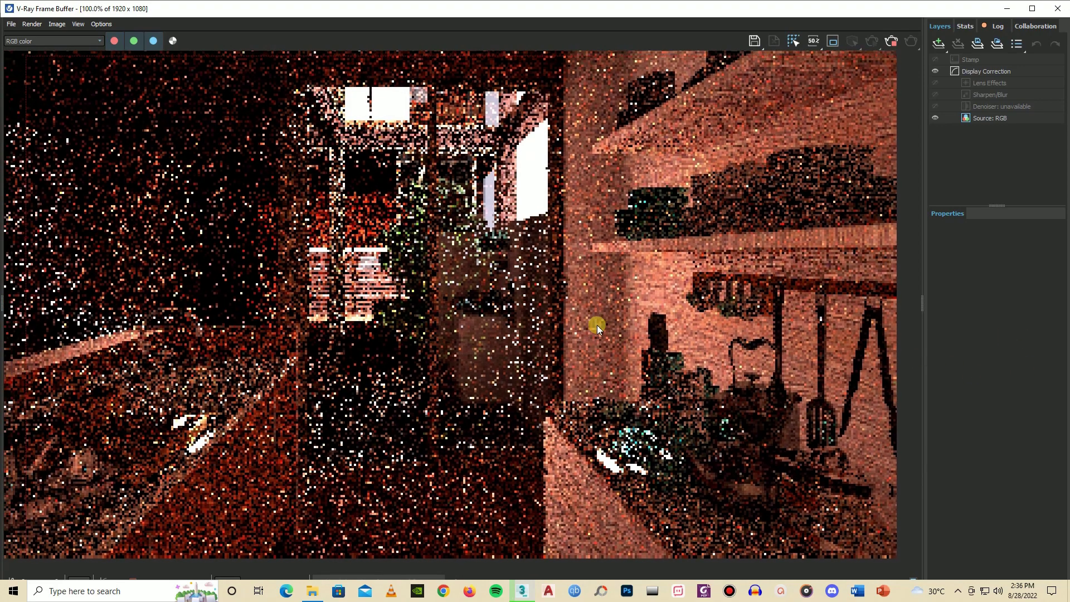
{"action": "middle_click_drag", "start_coordinate": [597, 326], "coordinate": [654, 343]}
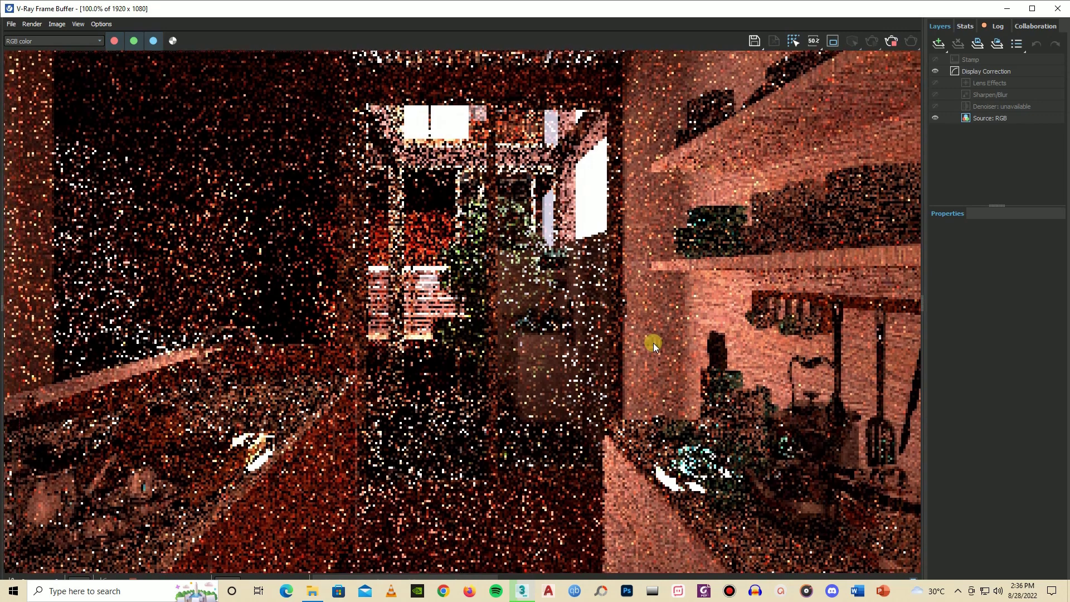